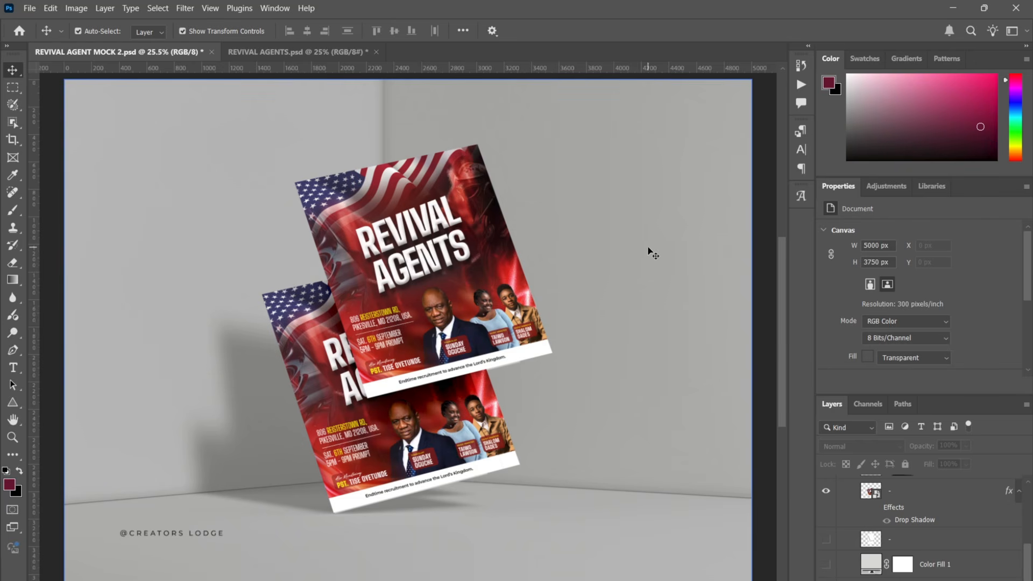
Switch to the REVIVAL AGENTS.psd document and move the right-hand vertical guide off the flyer to about 3300 px horizontally.
{"action": "left_click", "coordinate": [298, 49]}
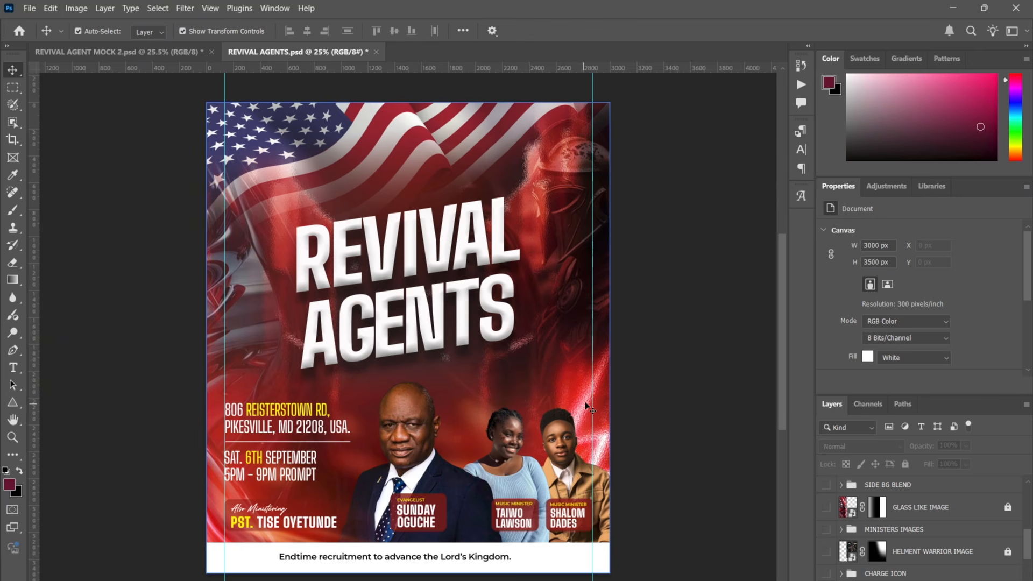
{"action": "left_click_drag", "start_coordinate": [592, 394], "coordinate": [653, 372]}
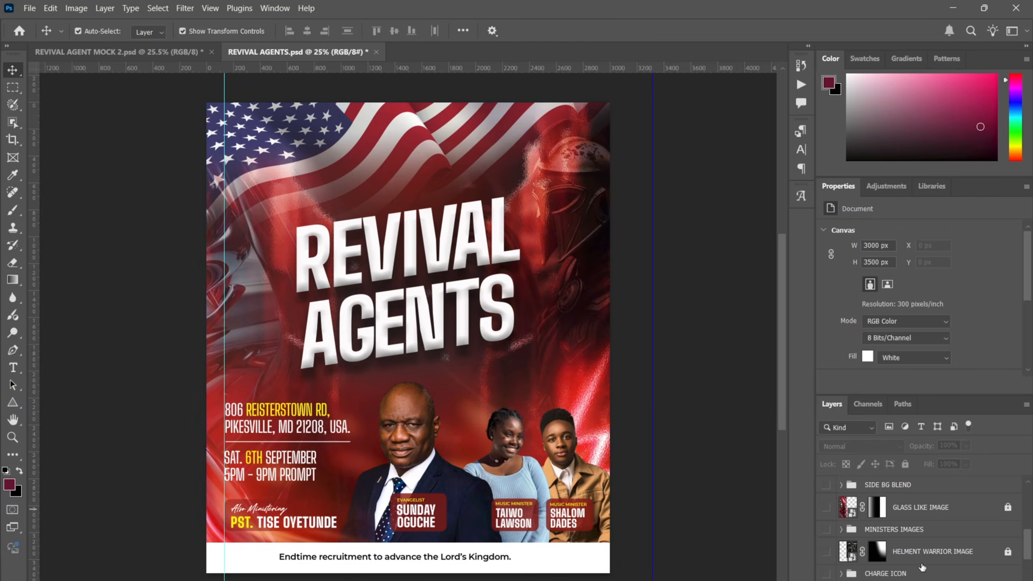
Look through the flyer's layer stack, from the BOTTOM TEXT/ SHAPE group to the Church background and red wallpaper layers.
{"action": "scroll", "coordinate": [922, 567], "scroll_direction": "down", "scroll_amount": 2}
{"action": "scroll", "coordinate": [922, 566], "scroll_direction": "down", "scroll_amount": 2}
{"action": "scroll", "coordinate": [922, 566], "scroll_direction": "up", "scroll_amount": 6}
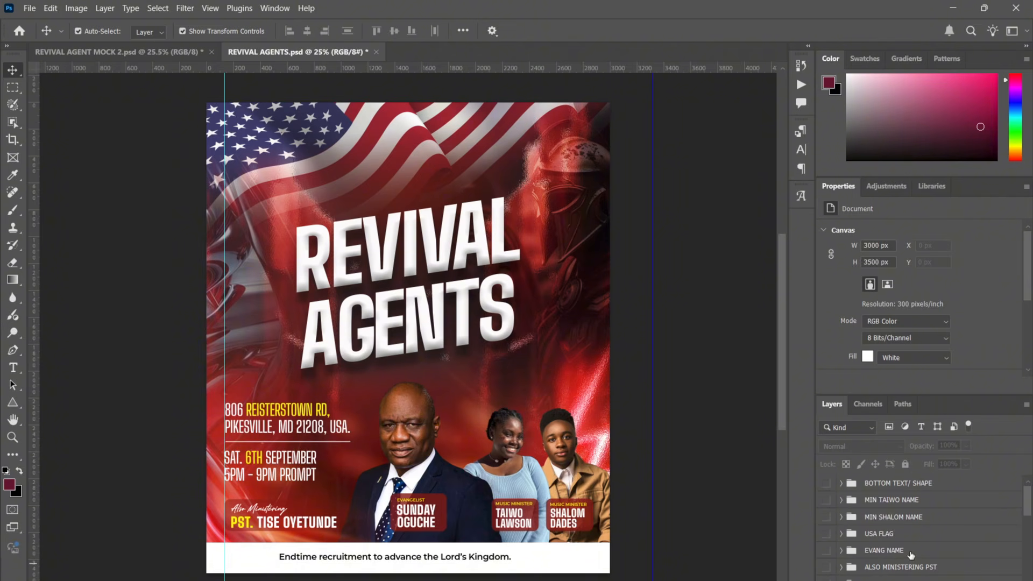
{"action": "scroll", "coordinate": [910, 555], "scroll_direction": "down", "scroll_amount": 2}
{"action": "scroll", "coordinate": [911, 555], "scroll_direction": "up", "scroll_amount": 2}
{"action": "scroll", "coordinate": [923, 507], "scroll_direction": "down", "scroll_amount": 5}
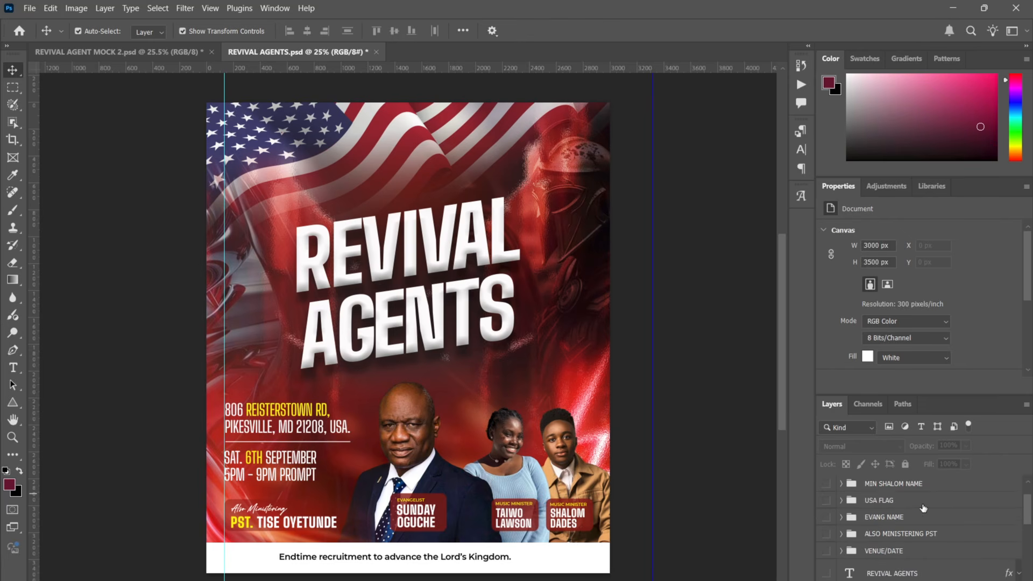
{"action": "scroll", "coordinate": [923, 507], "scroll_direction": "up", "scroll_amount": 5}
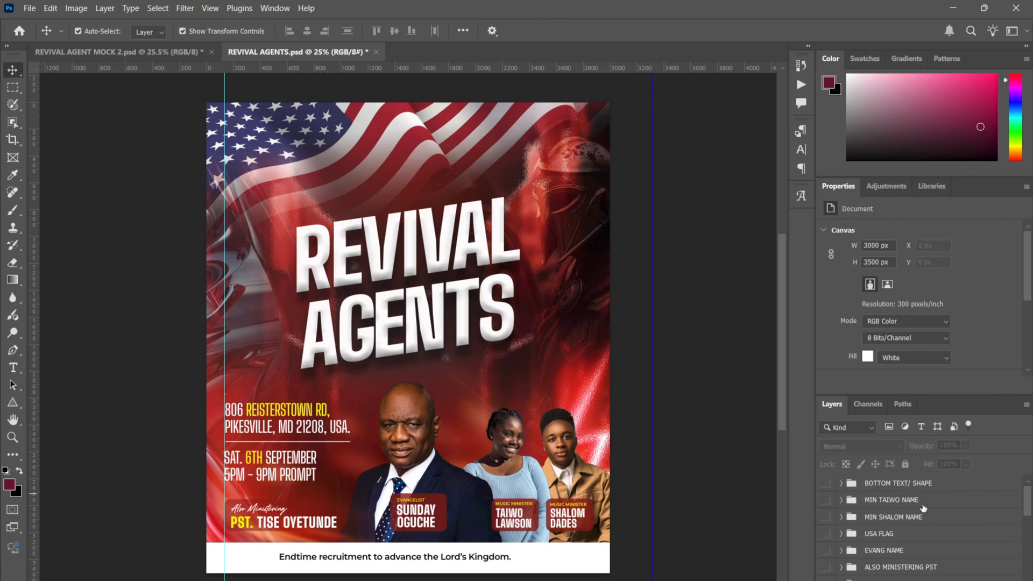
{"action": "scroll", "coordinate": [923, 508], "scroll_direction": "down", "scroll_amount": 8}
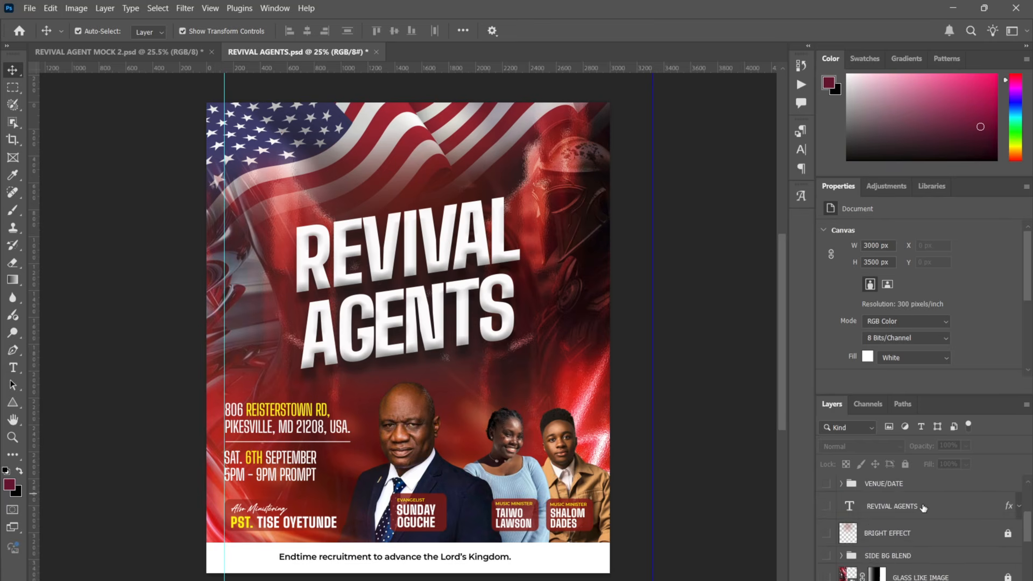
{"action": "scroll", "coordinate": [923, 507], "scroll_direction": "down", "scroll_amount": 2}
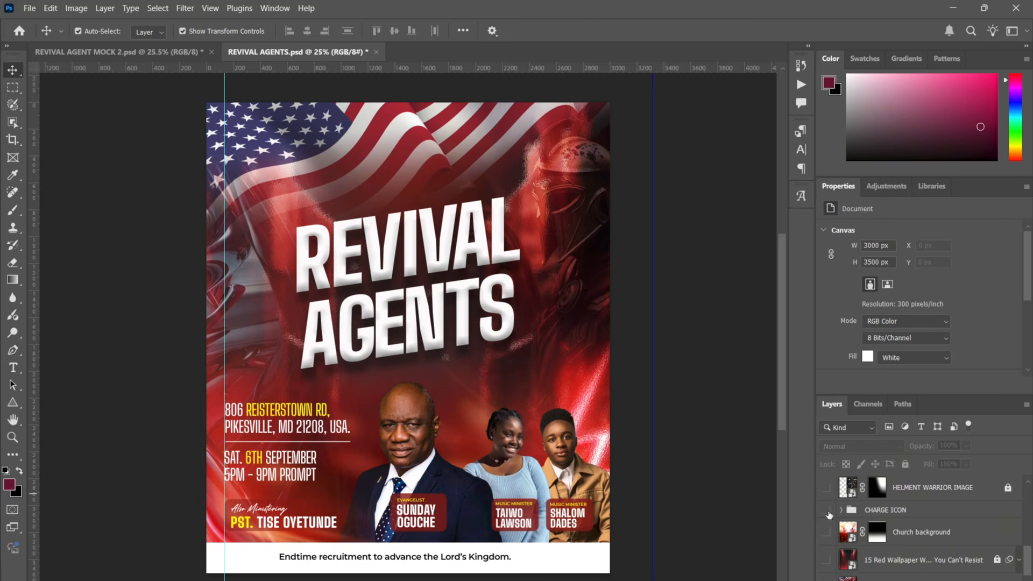
Toggle the CHARGE ICON group's visibility to compare the flyer with and without the lightning, leaving the group hidden.
{"action": "left_click", "coordinate": [826, 512]}
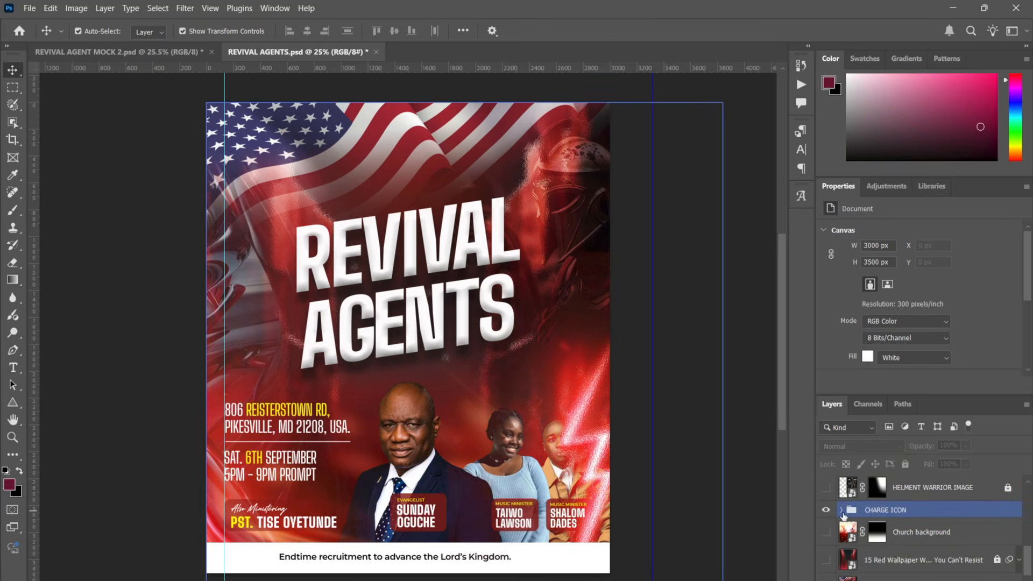
{"action": "left_click", "coordinate": [628, 417]}
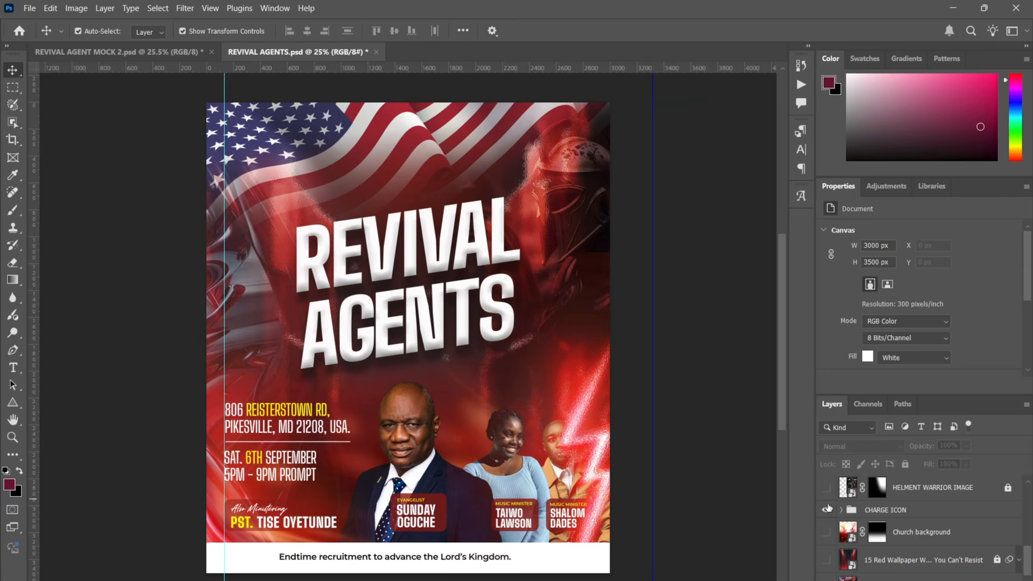
{"action": "left_click", "coordinate": [826, 509]}
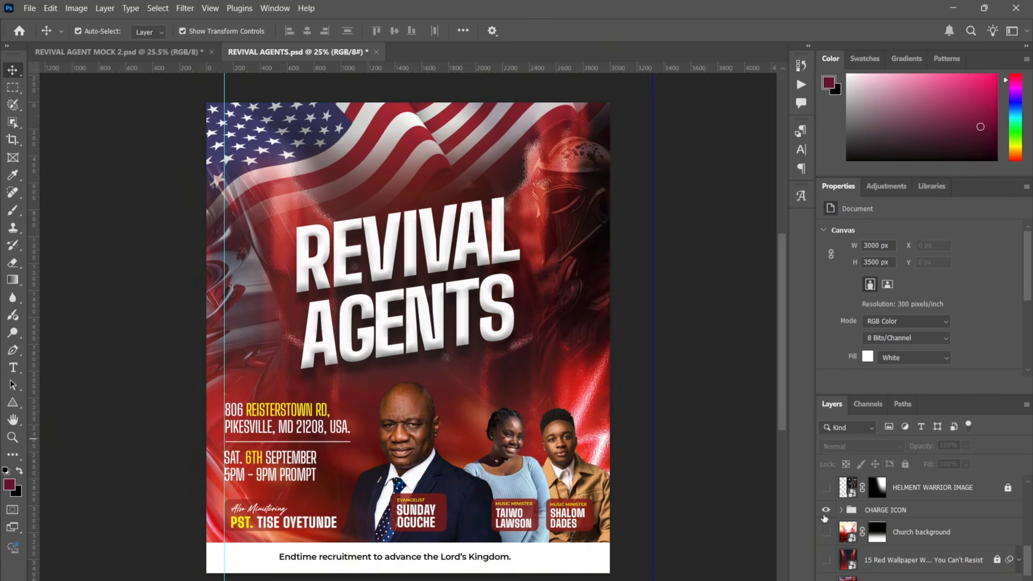
{"action": "left_click", "coordinate": [825, 511]}
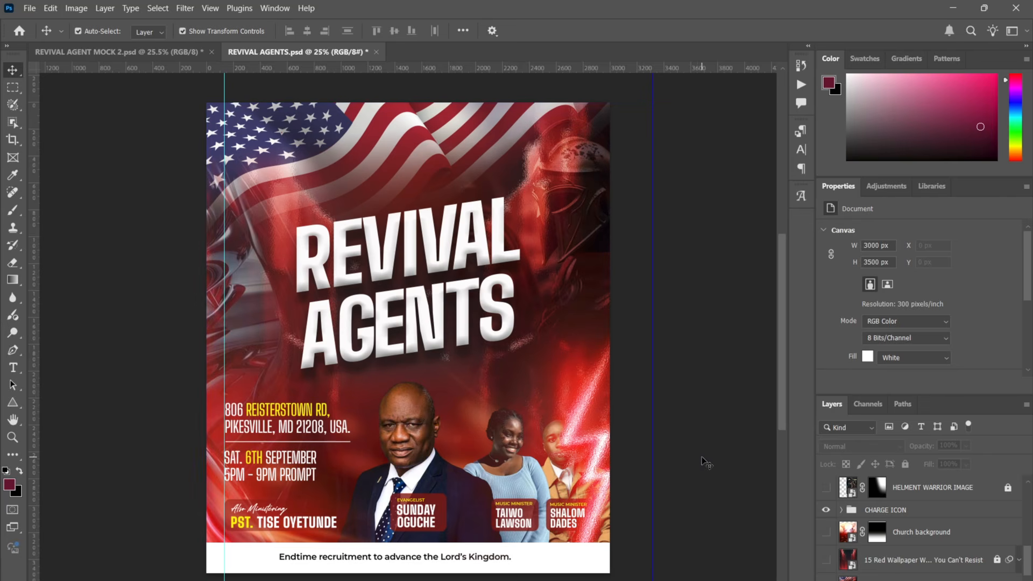
{"action": "left_click", "coordinate": [826, 510]}
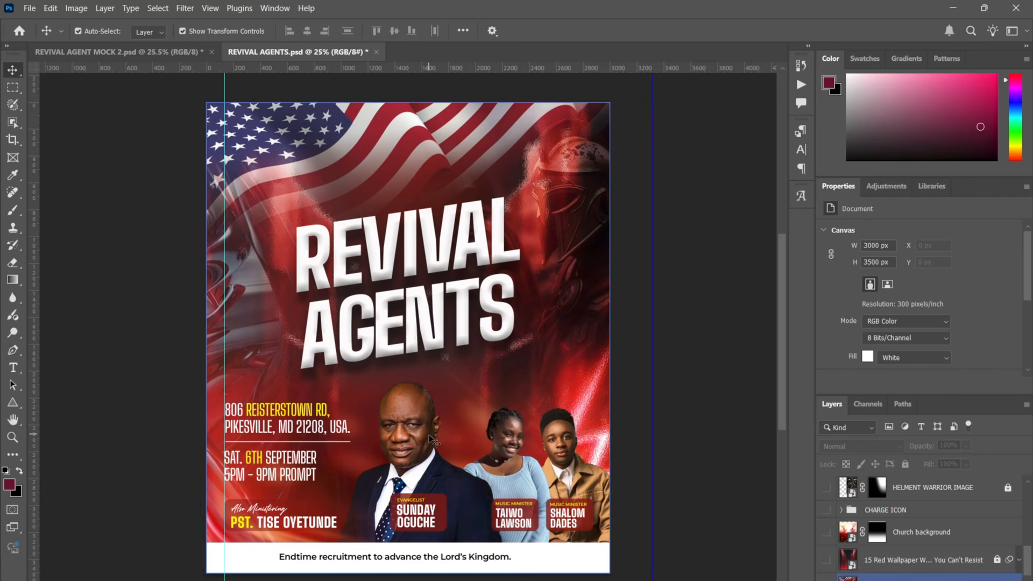
{"action": "left_click", "coordinate": [701, 395]}
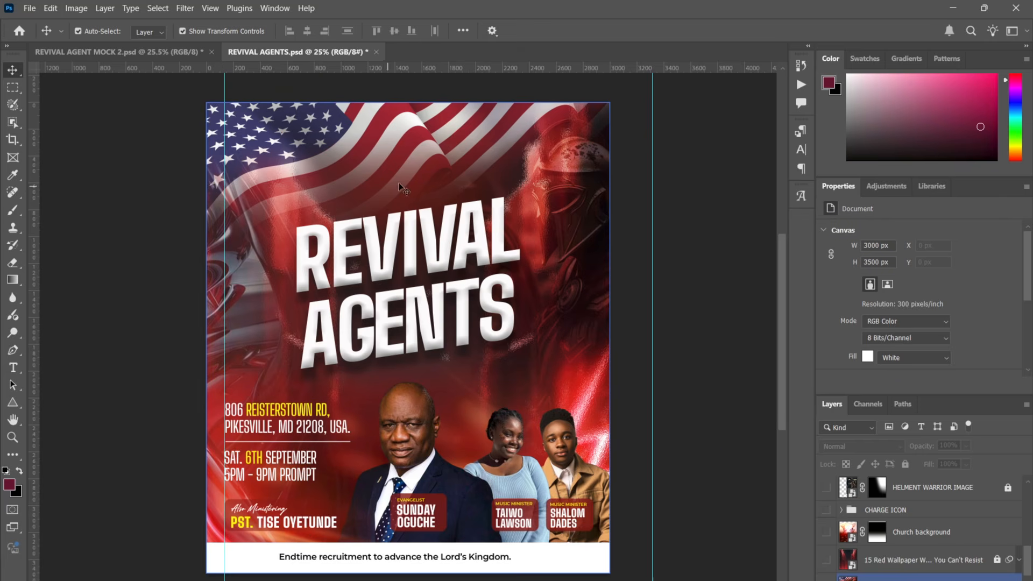
Place horizontal guides along the upper and lower edges of the ministers' name boxes, and remove both guides.
{"action": "left_click_drag", "start_coordinate": [436, 69], "coordinate": [482, 499]}
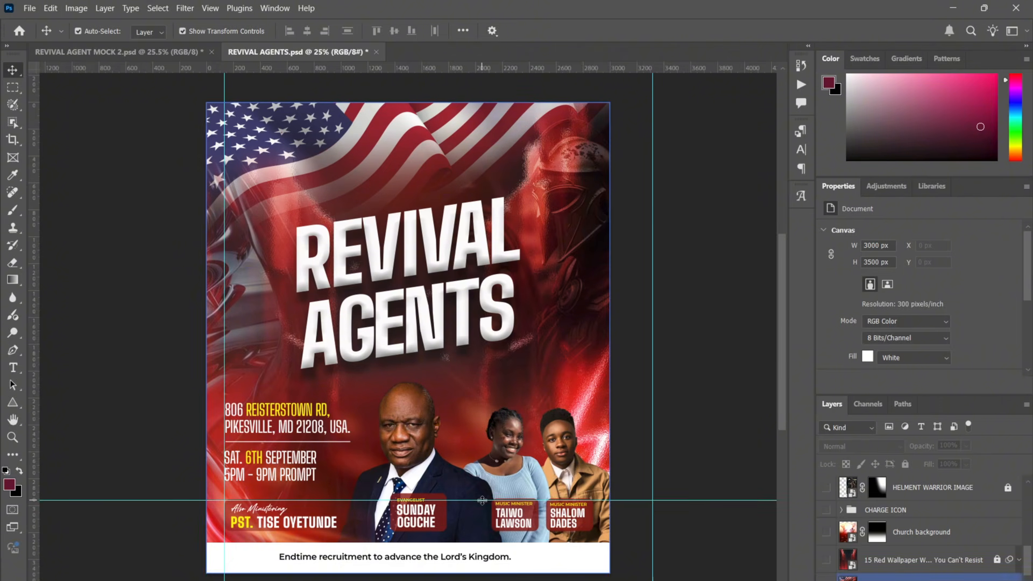
{"action": "left_click_drag", "start_coordinate": [424, 65], "coordinate": [526, 531]}
{"action": "left_click", "coordinate": [344, 499]}
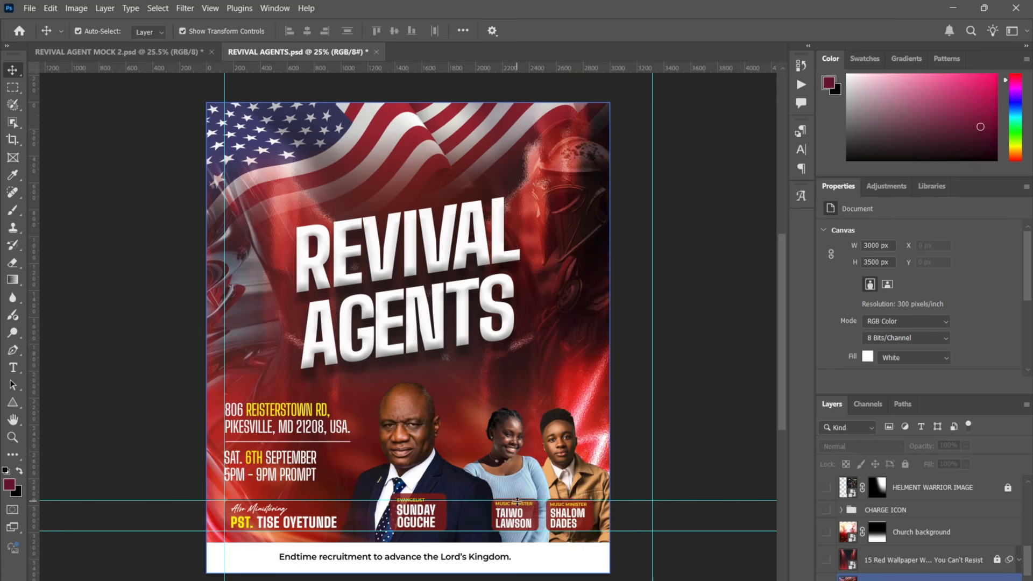
{"action": "mouse_move", "coordinate": [508, 68]}
{"action": "left_mouse_down"}
{"action": "mouse_move", "coordinate": [506, 193]}
{"action": "mouse_move", "coordinate": [508, 54]}
{"action": "left_mouse_up"}
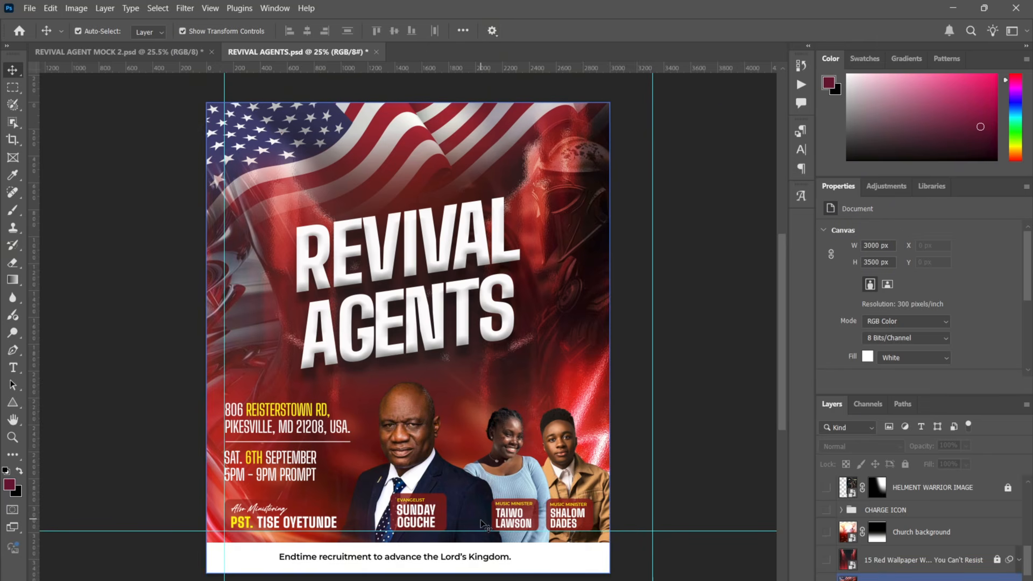
{"action": "left_click_drag", "start_coordinate": [479, 530], "coordinate": [484, 60]}
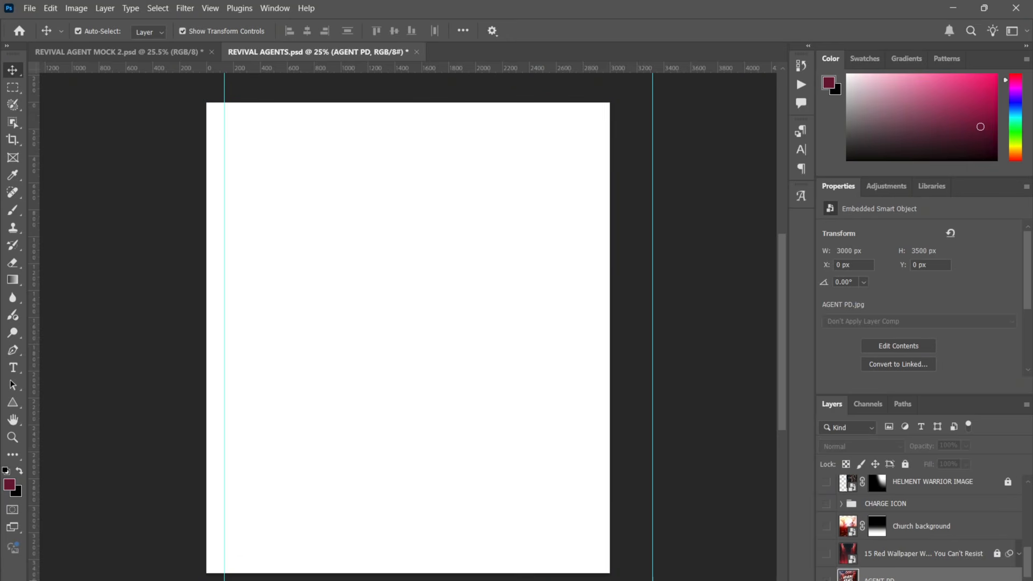
Select the Background layer and check the document's canvas size without changing it.
{"action": "scroll", "coordinate": [865, 577], "scroll_direction": "up", "scroll_amount": 1}
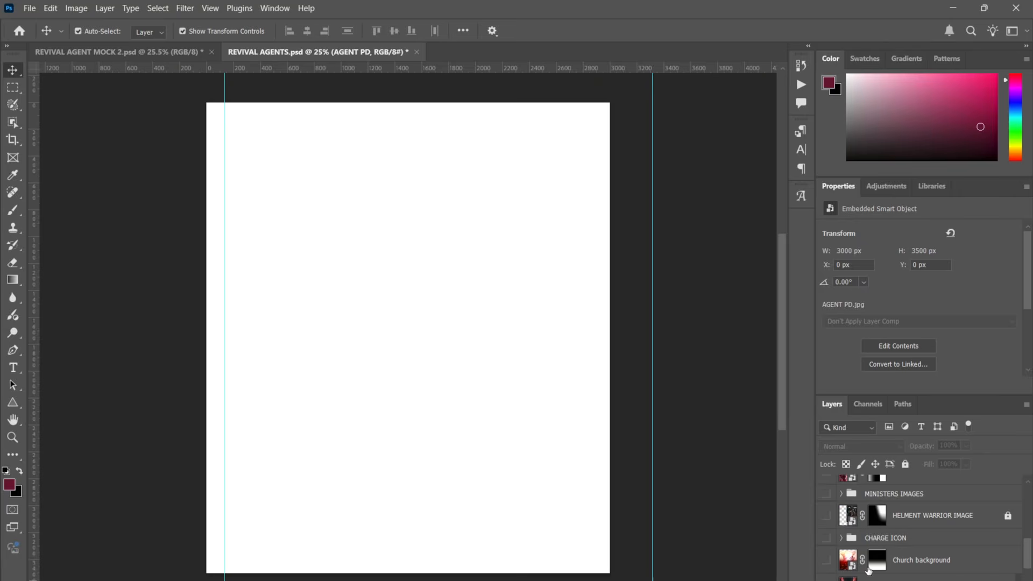
{"action": "scroll", "coordinate": [869, 573], "scroll_direction": "down", "scroll_amount": 2}
{"action": "left_click", "coordinate": [874, 574]}
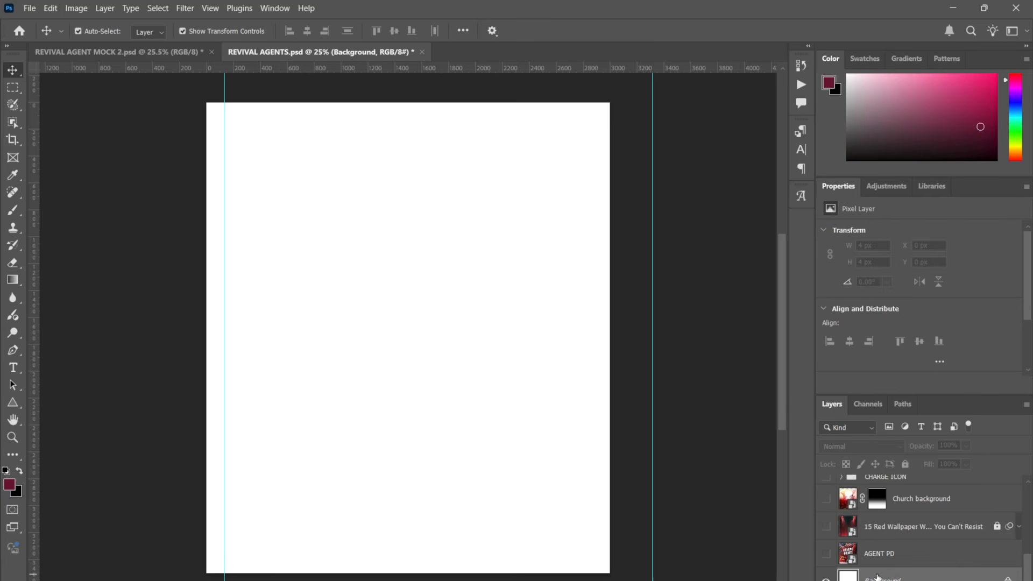
{"action": "scroll", "coordinate": [865, 527], "scroll_direction": "up", "scroll_amount": 1}
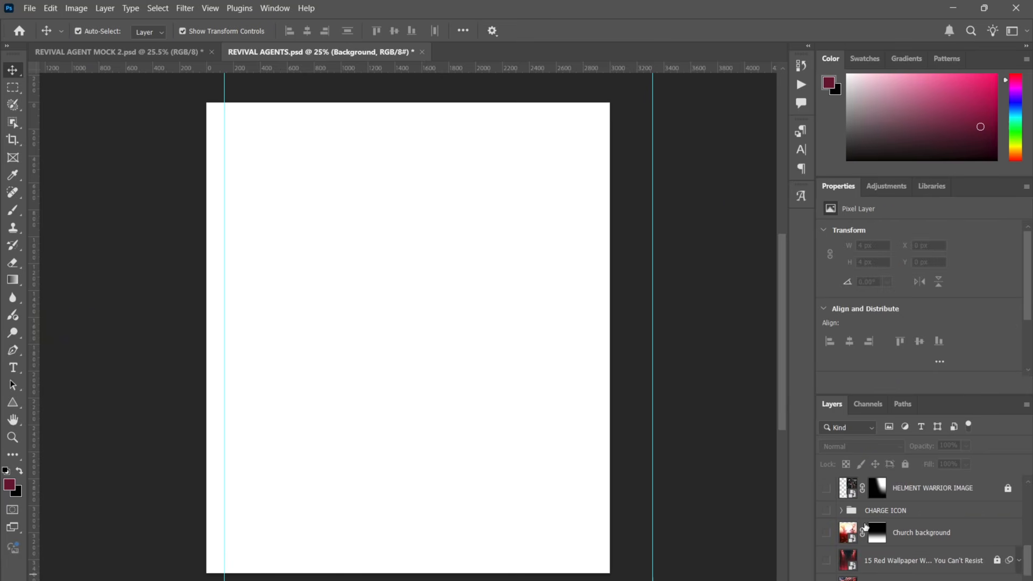
{"action": "left_click", "coordinate": [76, 8]}
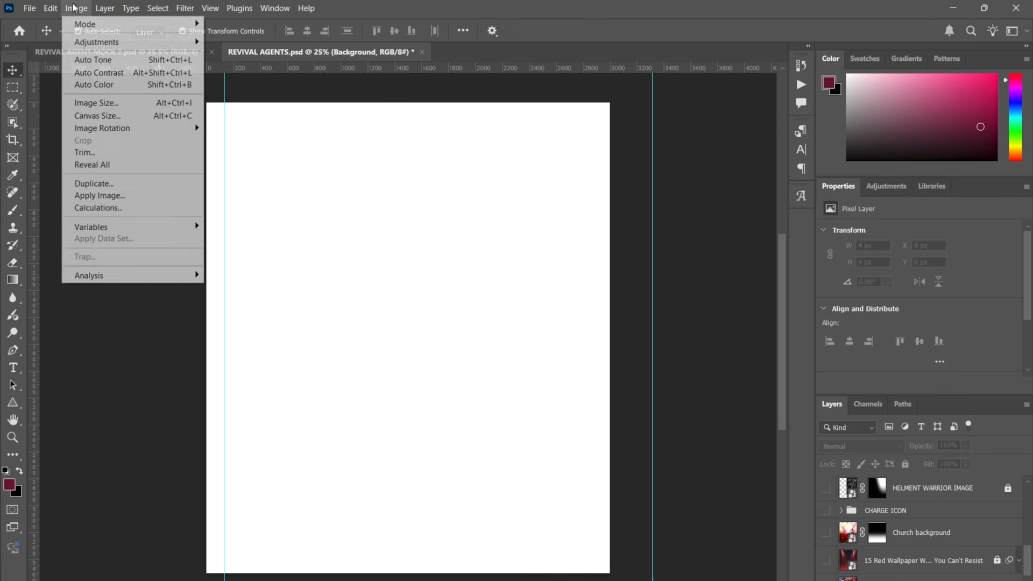
{"action": "left_click", "coordinate": [117, 116]}
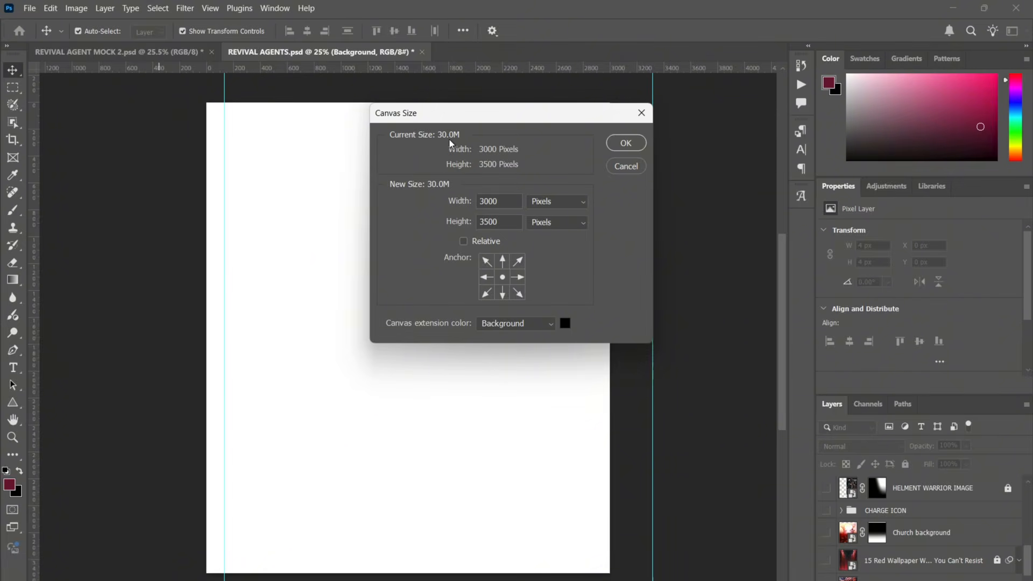
{"action": "left_click", "coordinate": [623, 167]}
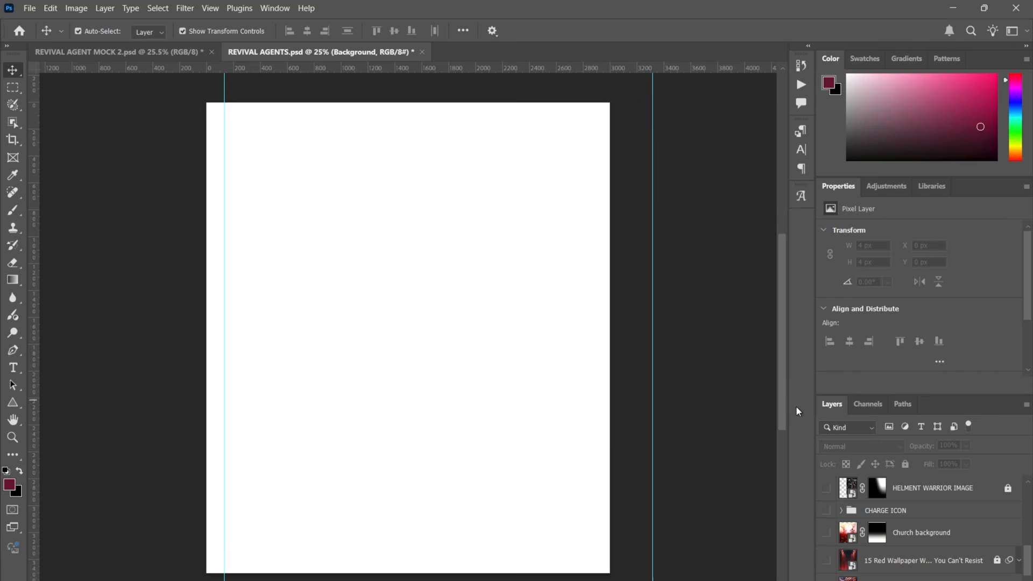
Show the 15 Red Wallpaper layer above the AGENT PD layer and expand its smart filters.
{"action": "left_click", "coordinate": [1027, 30]}
{"action": "left_click", "coordinate": [826, 561]}
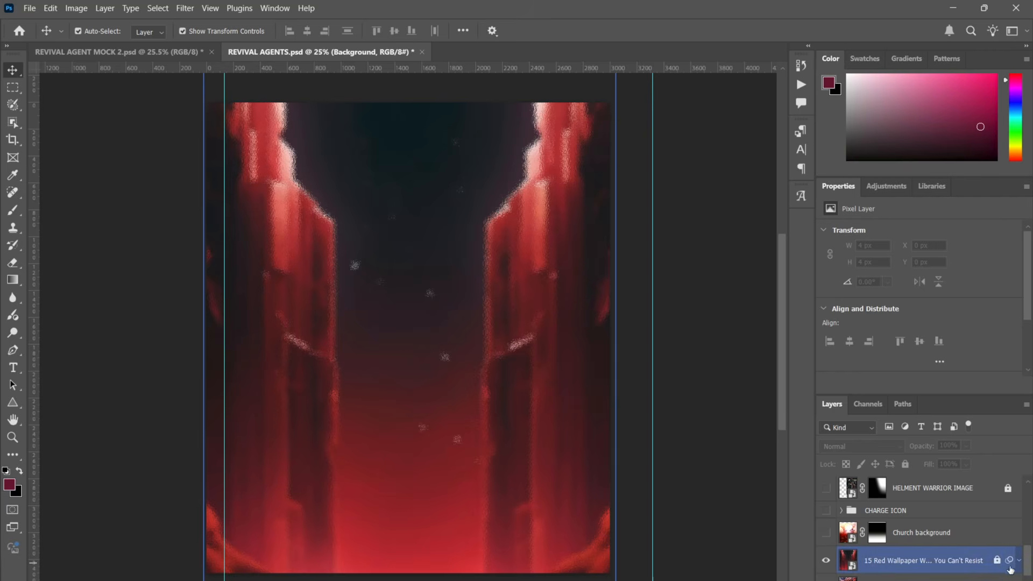
{"action": "left_click", "coordinate": [1019, 560]}
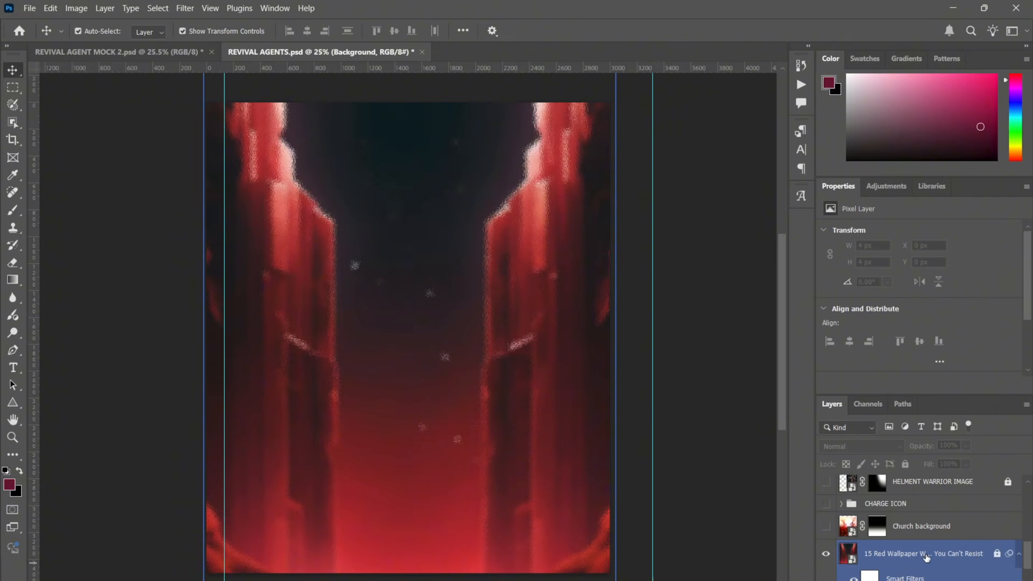
{"action": "left_click", "coordinate": [734, 380]}
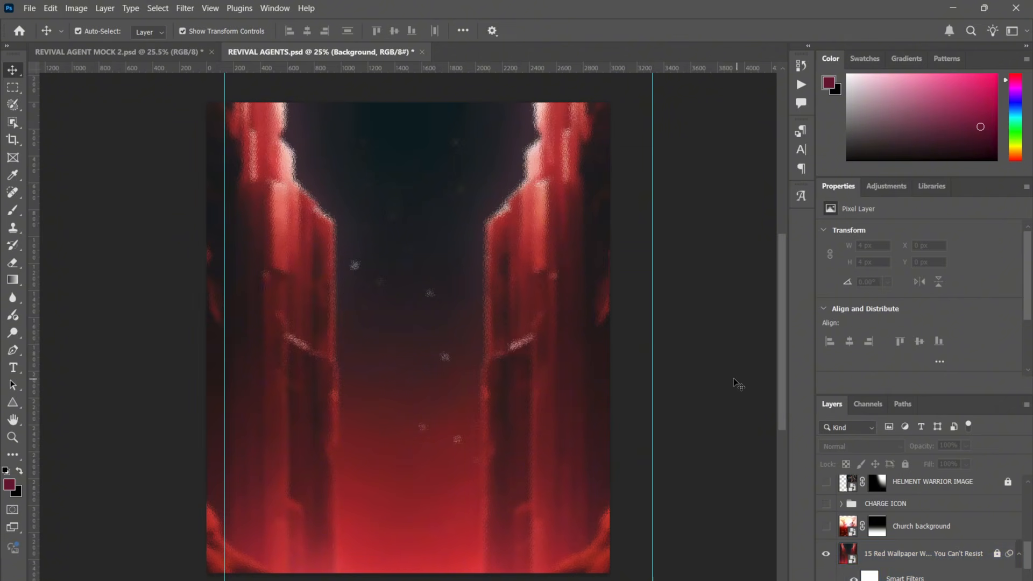
Inspect the red wallpaper's texture up close in the middle and upper parts of the canvas.
{"action": "key", "text": "ctrl+plus"}
{"action": "key", "text": "ctrl+plus"}
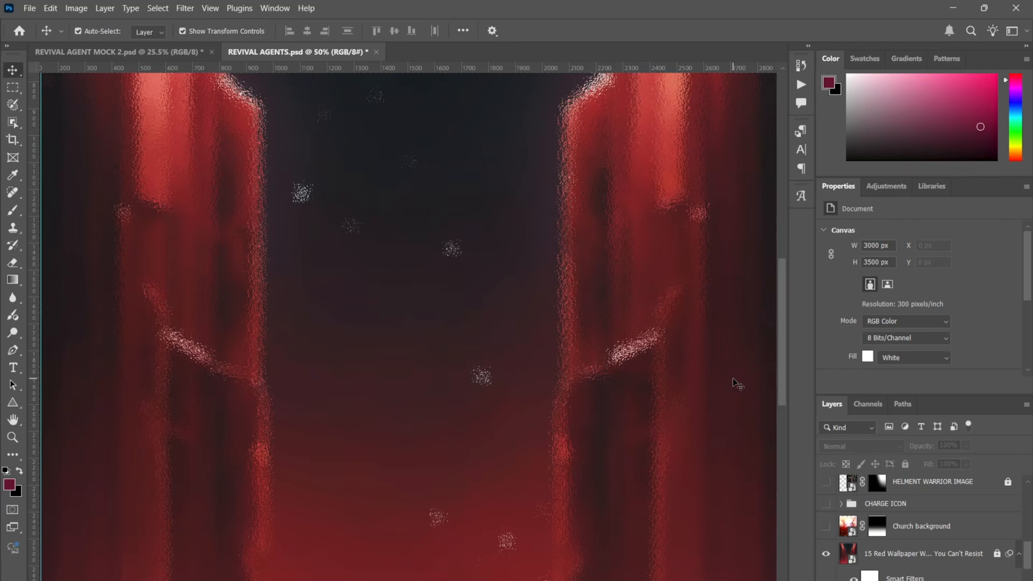
{"action": "scroll", "coordinate": [650, 273], "scroll_direction": "up", "scroll_amount": 4}
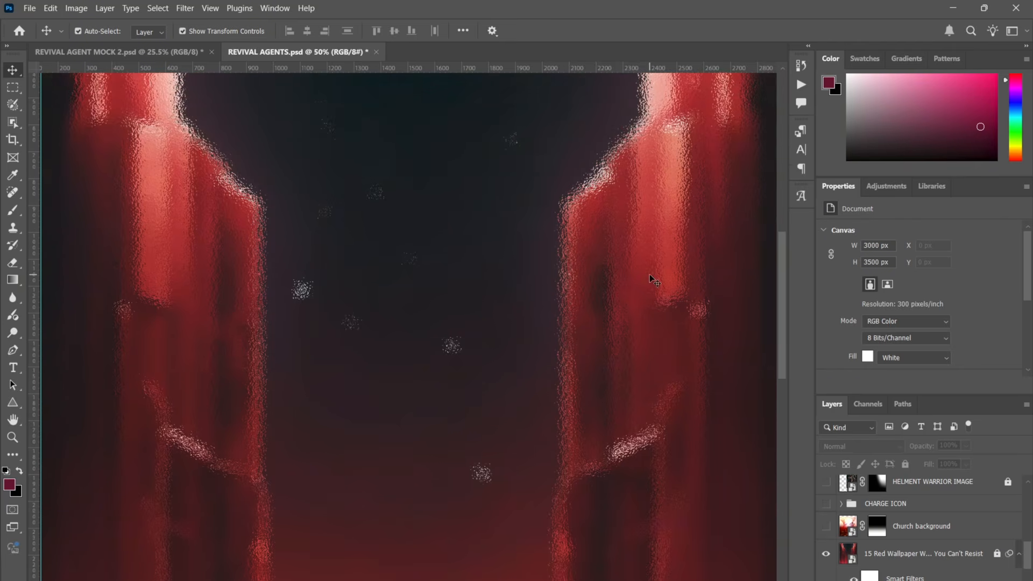
{"action": "scroll", "coordinate": [650, 273], "scroll_direction": "up", "scroll_amount": 3}
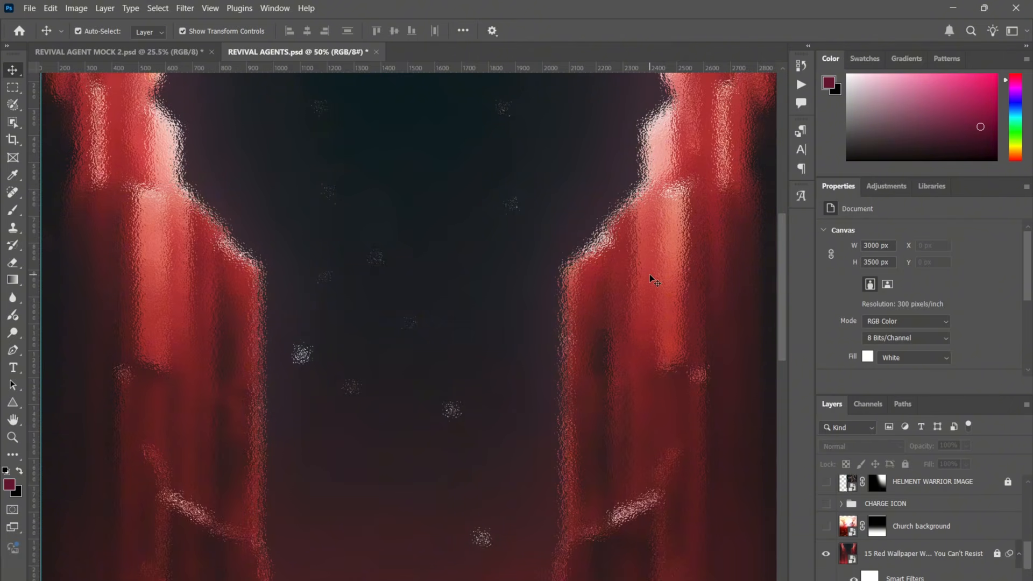
{"action": "key", "text": "ctrl+0"}
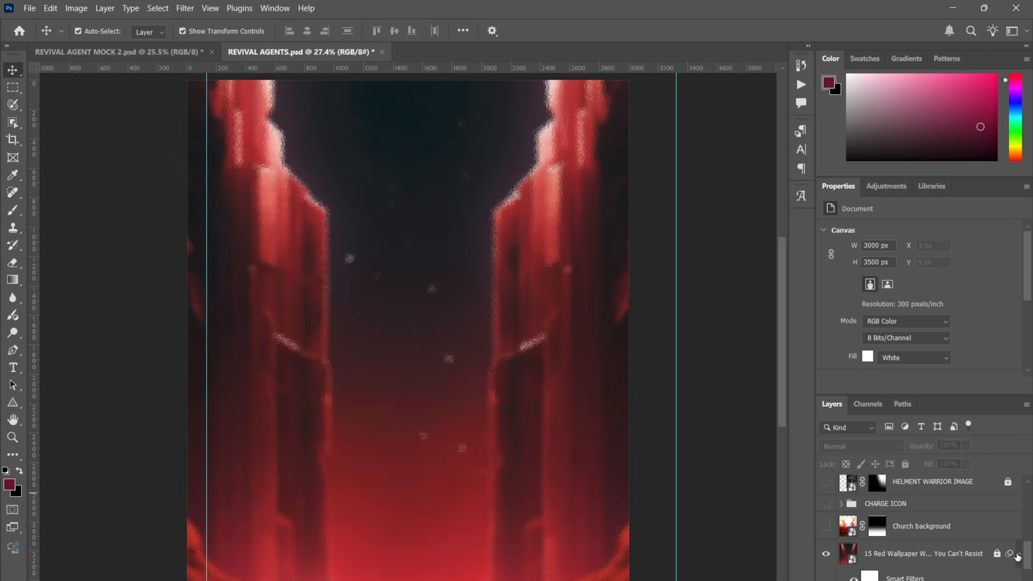
{"action": "left_click", "coordinate": [1015, 556]}
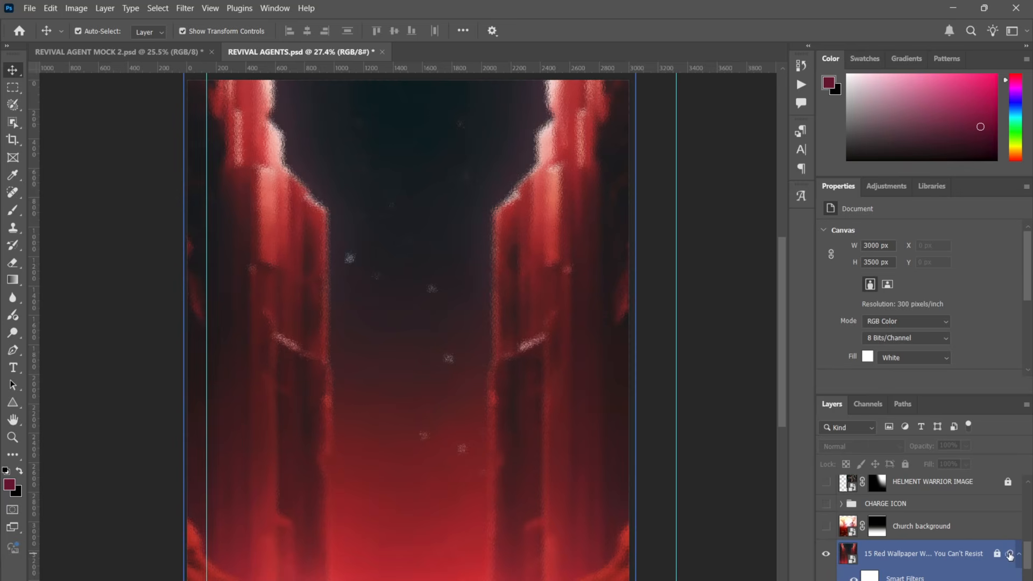
{"action": "key", "text": "ctrl+minus"}
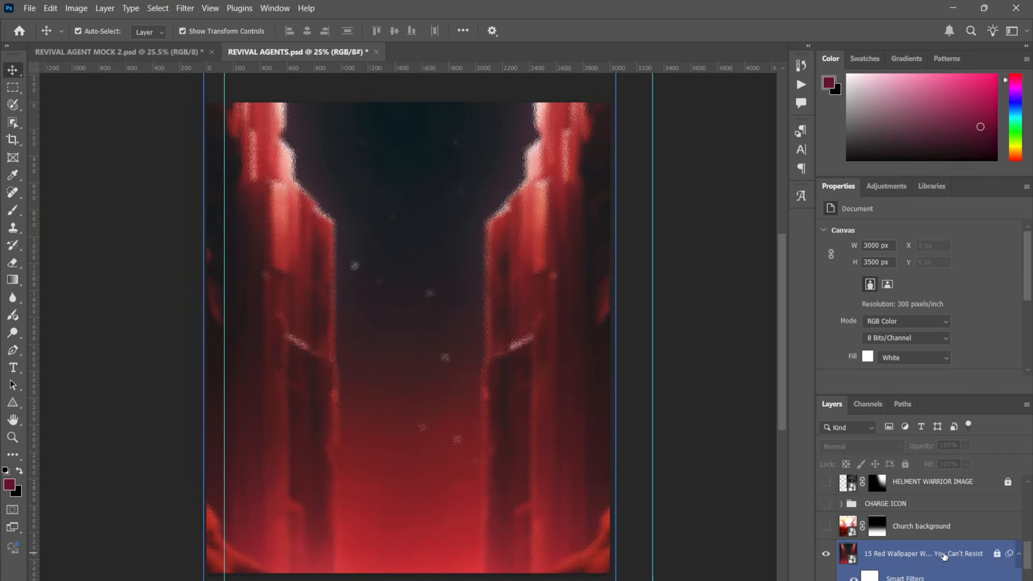
Toggle the red wallpaper's smart filters and Filter Gallery effect to compare the image with and without them, leaving them enabled.
{"action": "scroll", "coordinate": [925, 553], "scroll_direction": "down", "scroll_amount": 2}
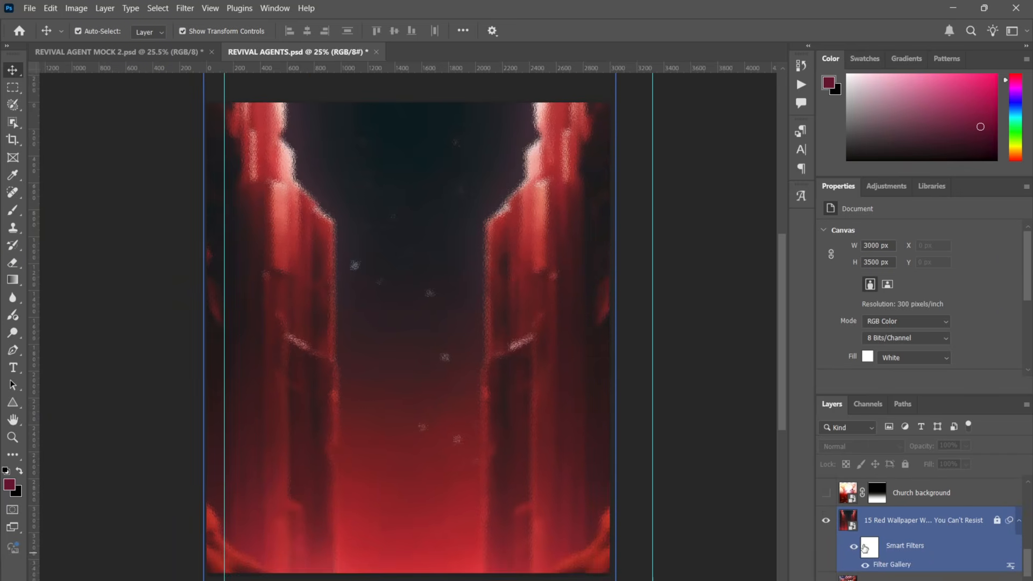
{"action": "left_click", "coordinate": [854, 548]}
{"action": "left_click", "coordinate": [853, 548]}
{"action": "left_click", "coordinate": [865, 566]}
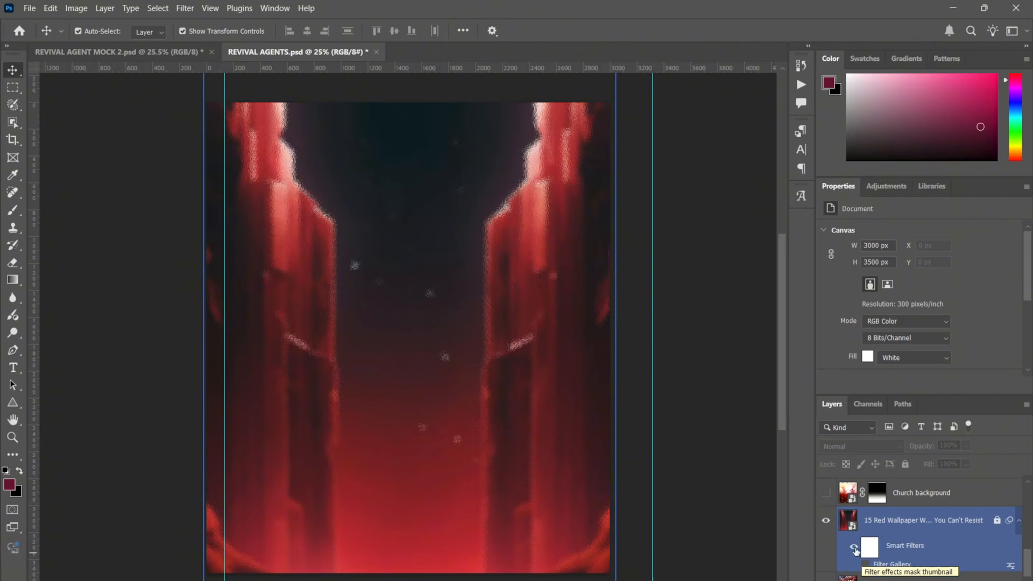
{"action": "left_click", "coordinate": [854, 548]}
{"action": "left_click", "coordinate": [853, 548]}
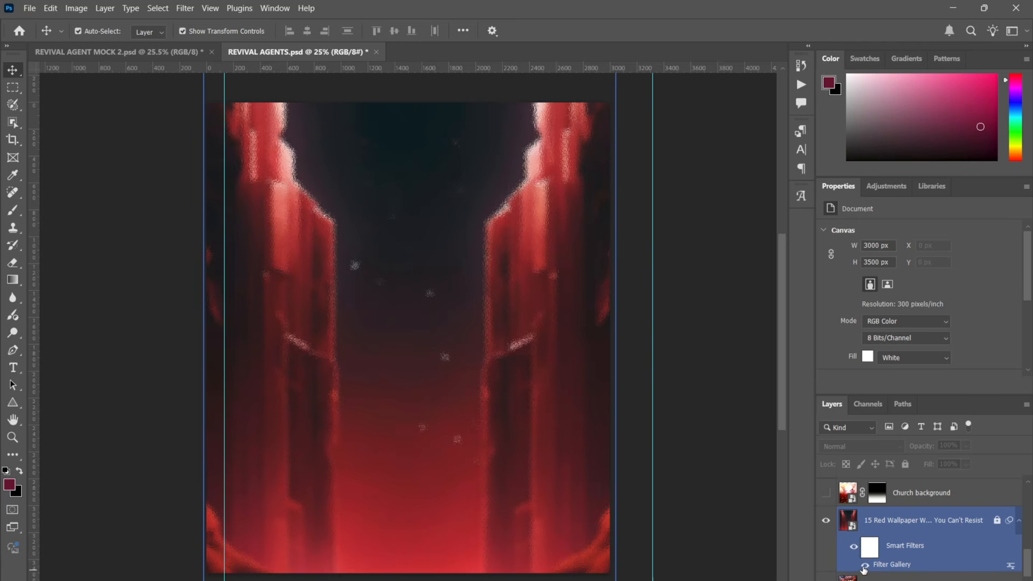
Unlock the 15 Red Wallpaper layer and turn off its Filter Gallery effect.
{"action": "left_click", "coordinate": [950, 525]}
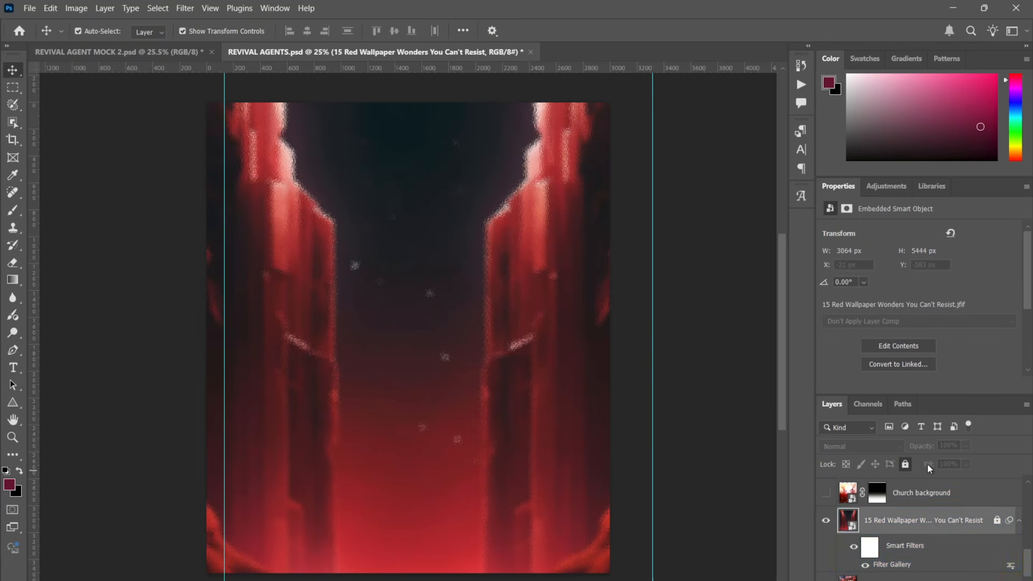
{"action": "left_click", "coordinate": [904, 463]}
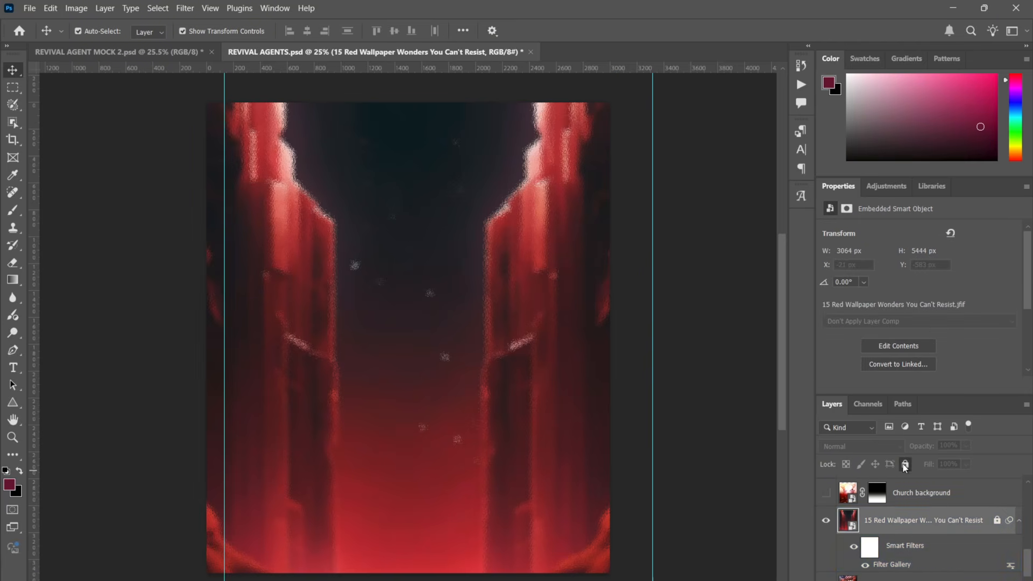
{"action": "left_click", "coordinate": [864, 566]}
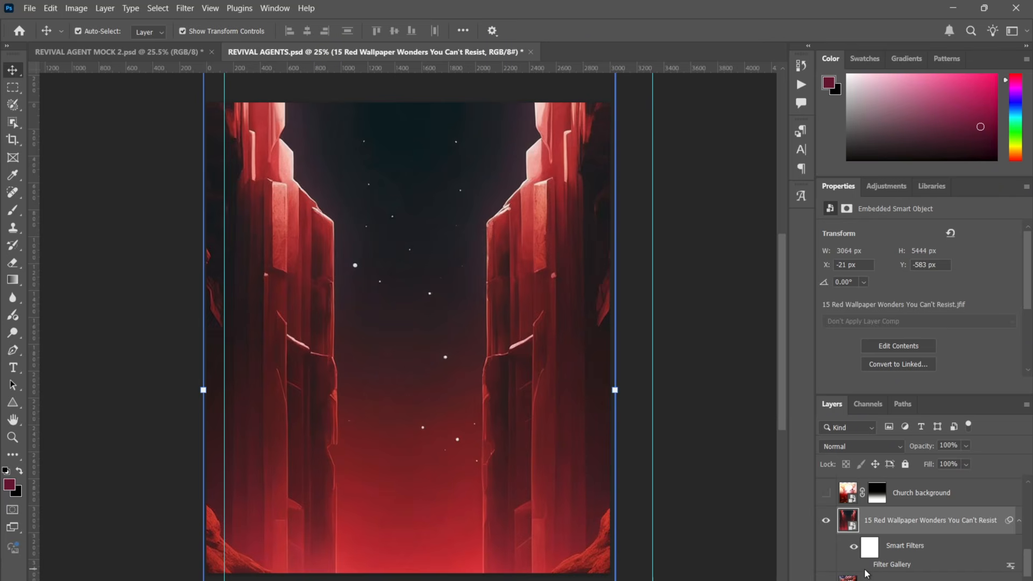
{"action": "left_click", "coordinate": [705, 387]}
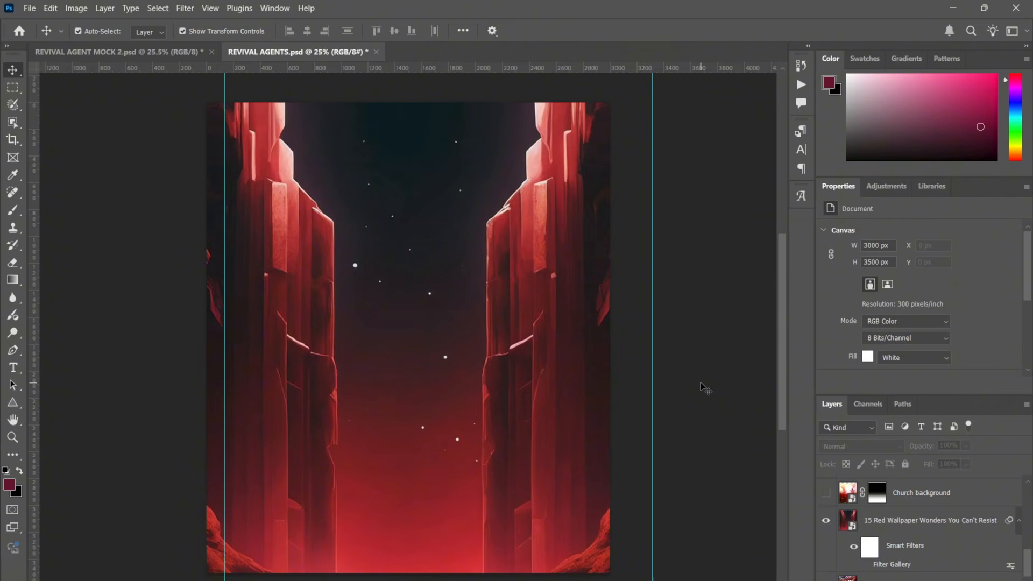
Inspect the unfiltered red wallpaper up close around the stars and the right-hand cliff.
{"action": "key", "text": "ctrl+plus"}
{"action": "key", "text": "ctrl+plus"}
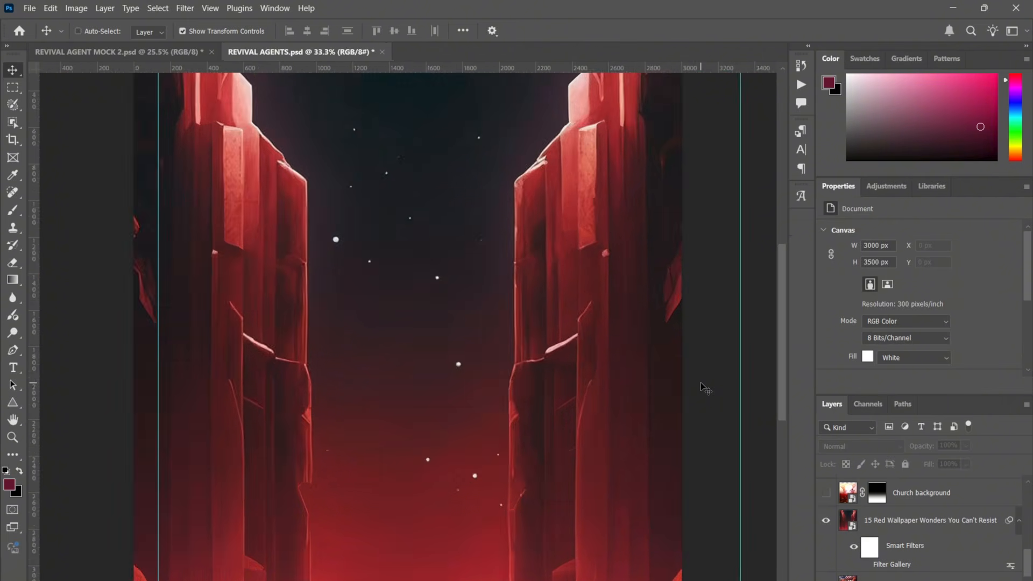
{"action": "left_click", "coordinate": [705, 388]}
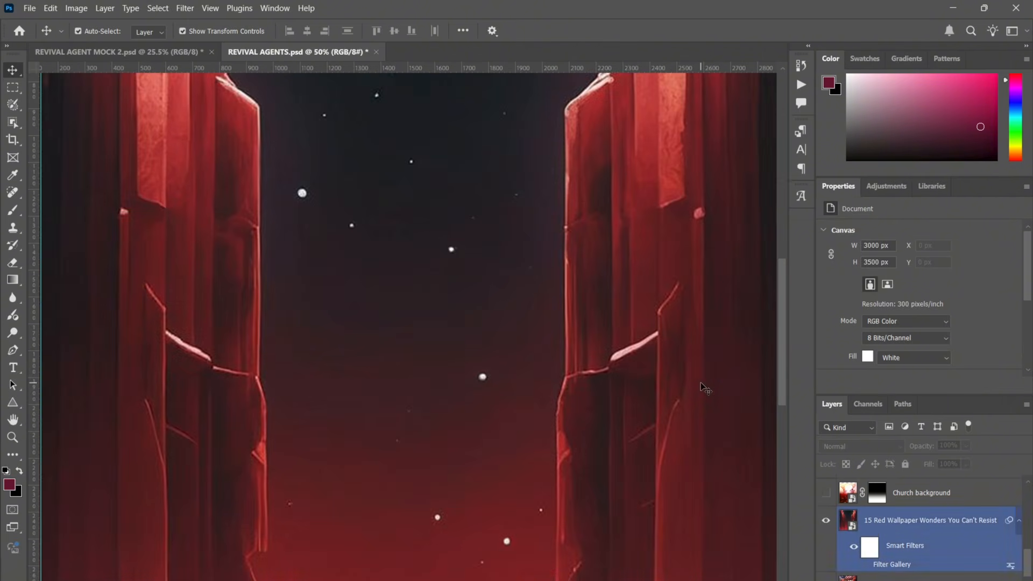
{"action": "scroll", "coordinate": [701, 386], "scroll_direction": "up", "scroll_amount": 5}
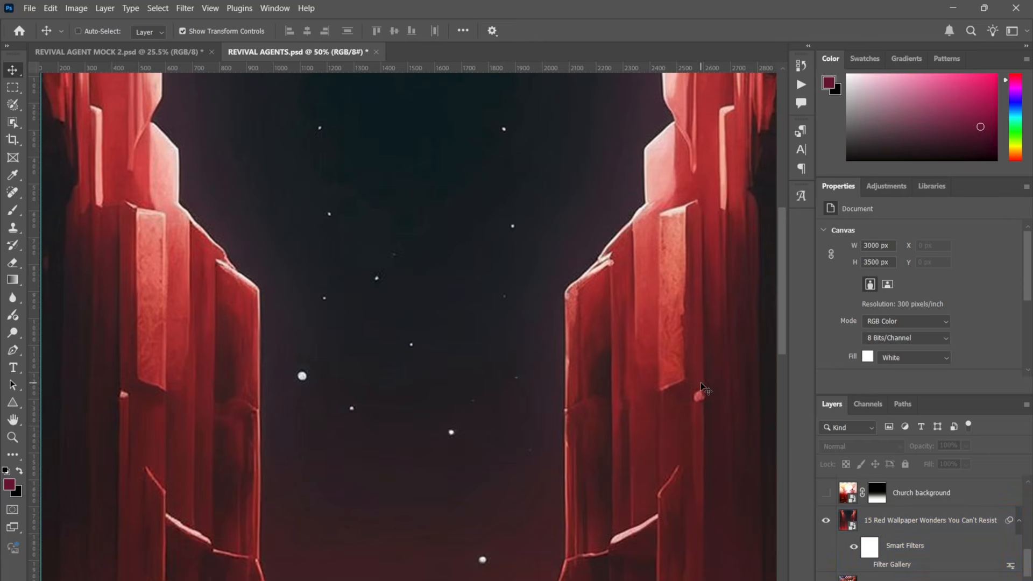
{"action": "key", "text": "ctrl+plus"}
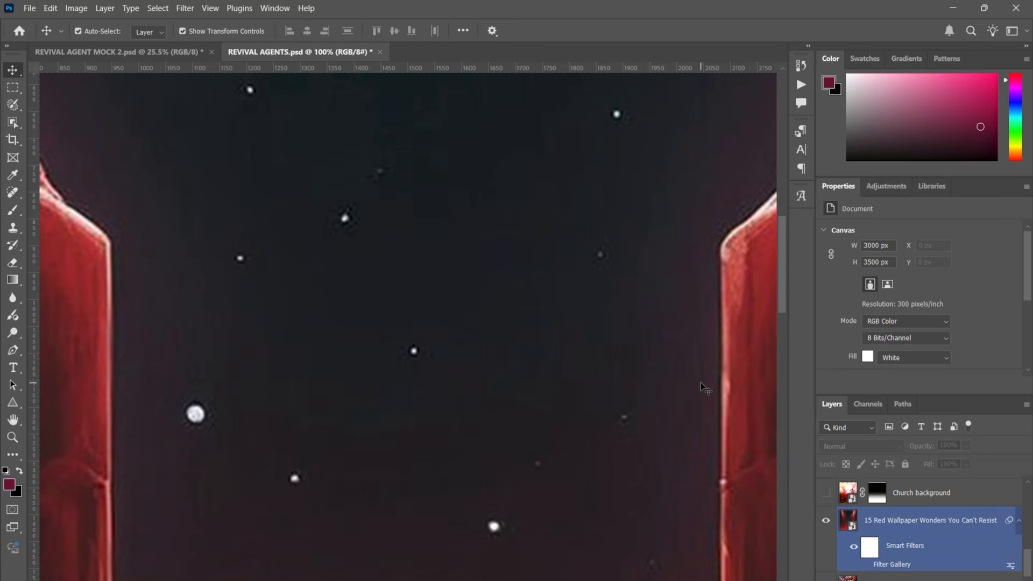
{"action": "scroll", "coordinate": [704, 388], "scroll_direction": "left", "scroll_amount": 5}
{"action": "scroll", "coordinate": [704, 388], "scroll_direction": "right", "scroll_amount": 6}
{"action": "scroll", "coordinate": [705, 389], "scroll_direction": "right", "scroll_amount": 10}
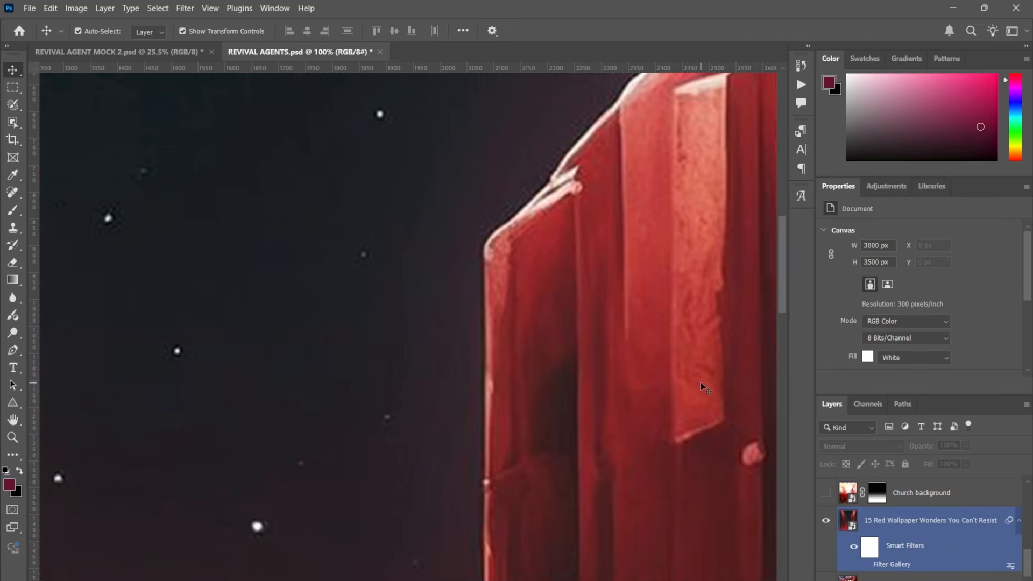
{"action": "key", "text": "ctrl+0"}
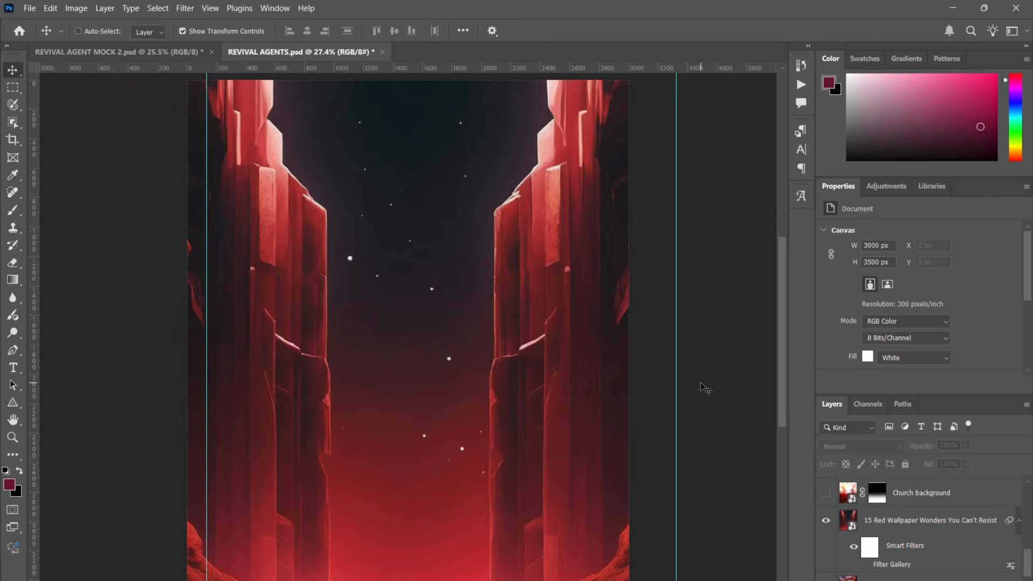
{"action": "key", "text": "ctrl+plus"}
{"action": "key", "text": "ctrl+minus"}
{"action": "key", "text": "ctrl+minus"}
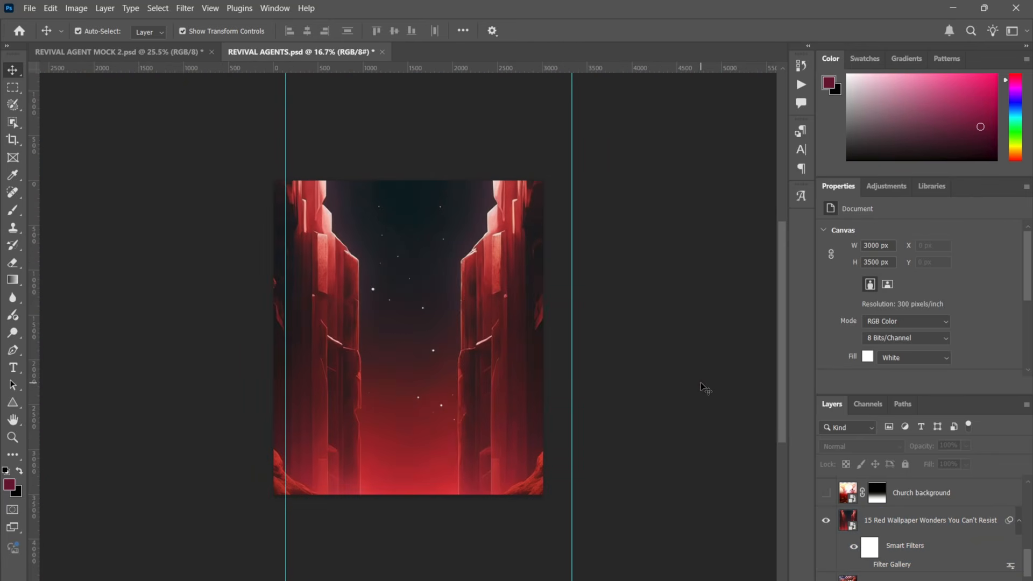
{"action": "key", "text": "ctrl+0"}
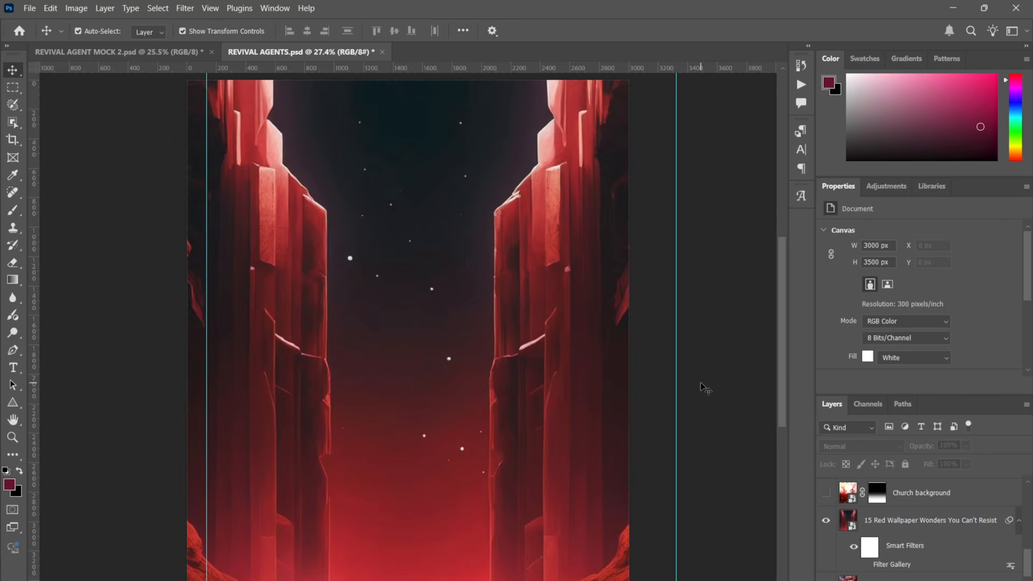
{"action": "key", "text": "ctrl+plus"}
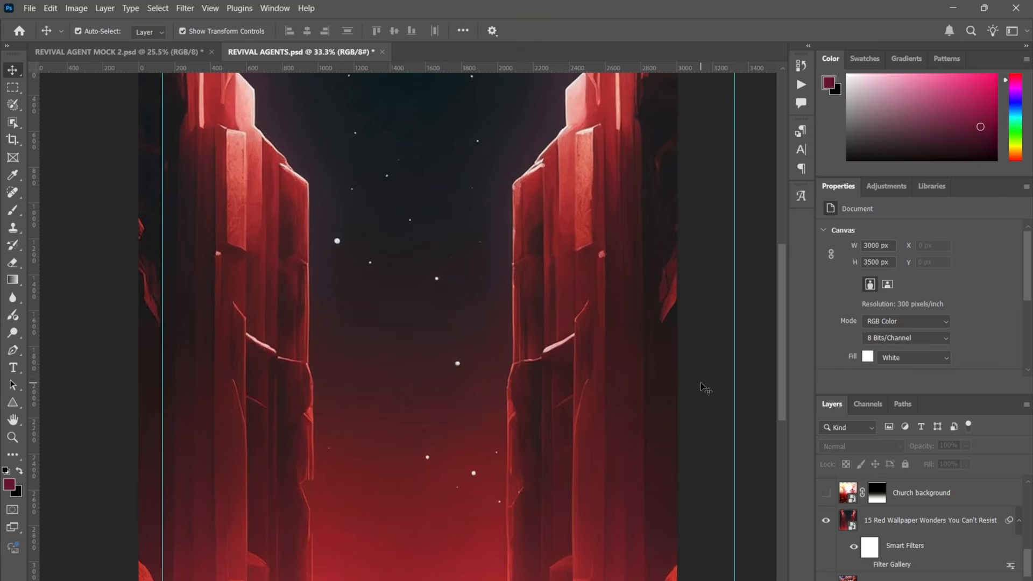
{"action": "key", "text": "ctrl+minus"}
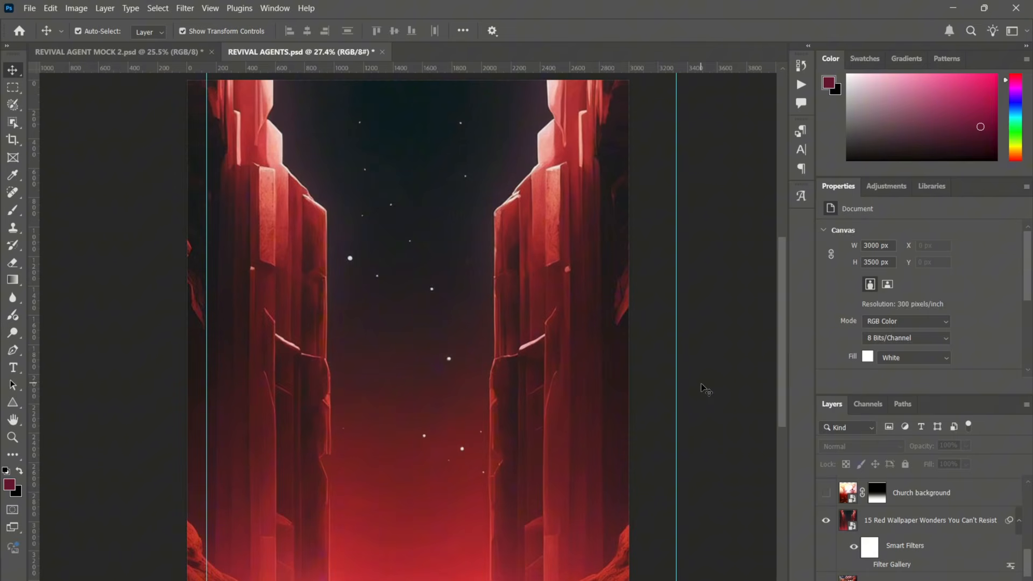
Open the original image inside the 15 Red Wallpaper smart object, view it, and close it unchanged.
{"action": "left_click", "coordinate": [902, 516]}
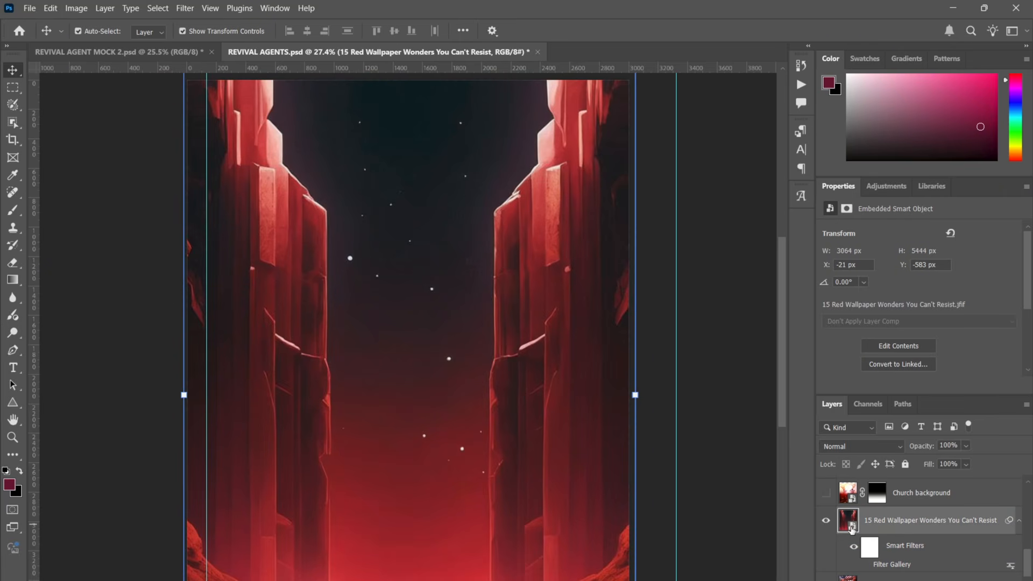
{"action": "double_click", "coordinate": [852, 529]}
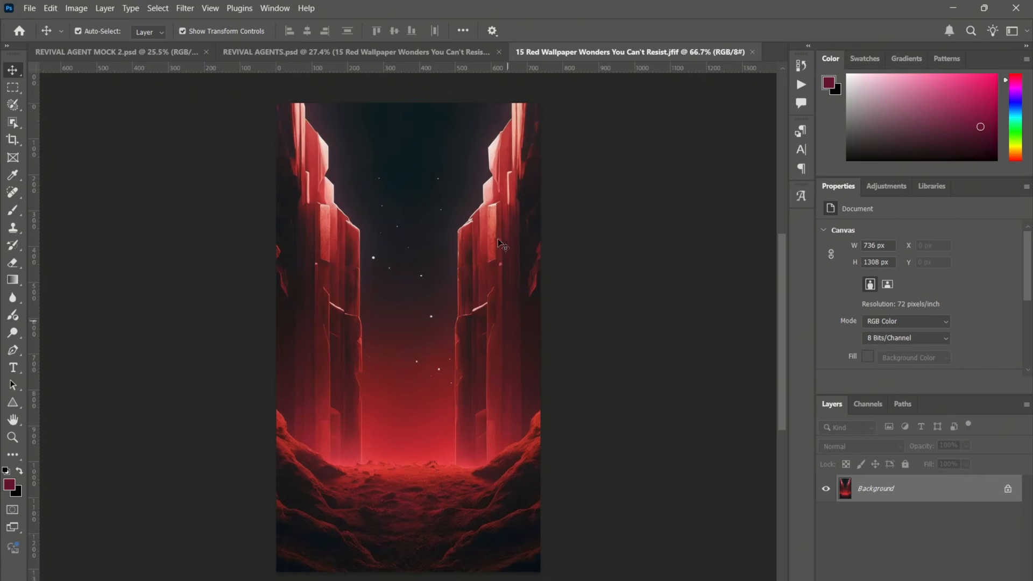
{"action": "left_click", "coordinate": [753, 52]}
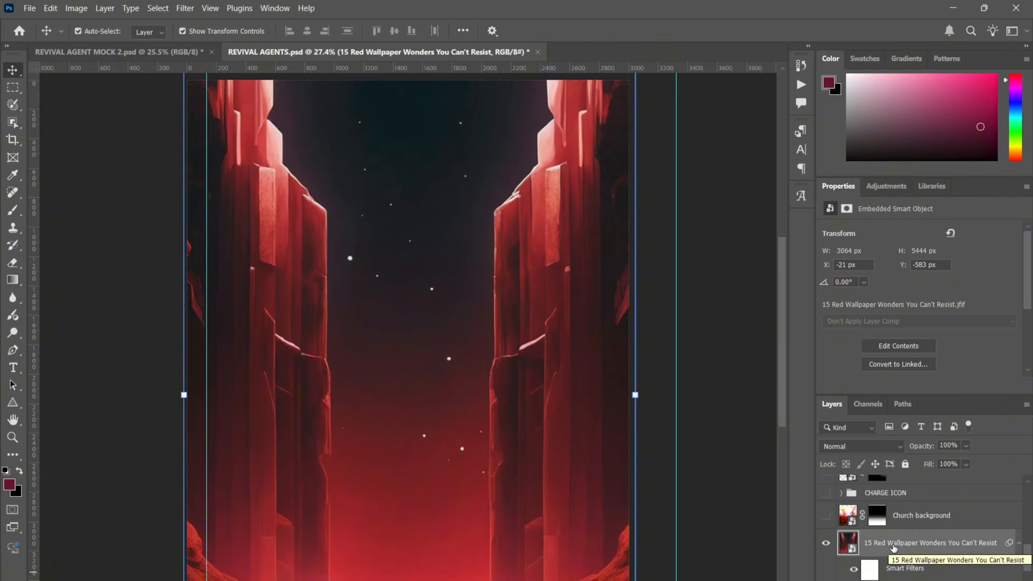
Try a Gaussian Blur with a radius of 34.6 pixels on the 15 Red Wallpaper layer and examine the result up close.
{"action": "left_click", "coordinate": [185, 8]}
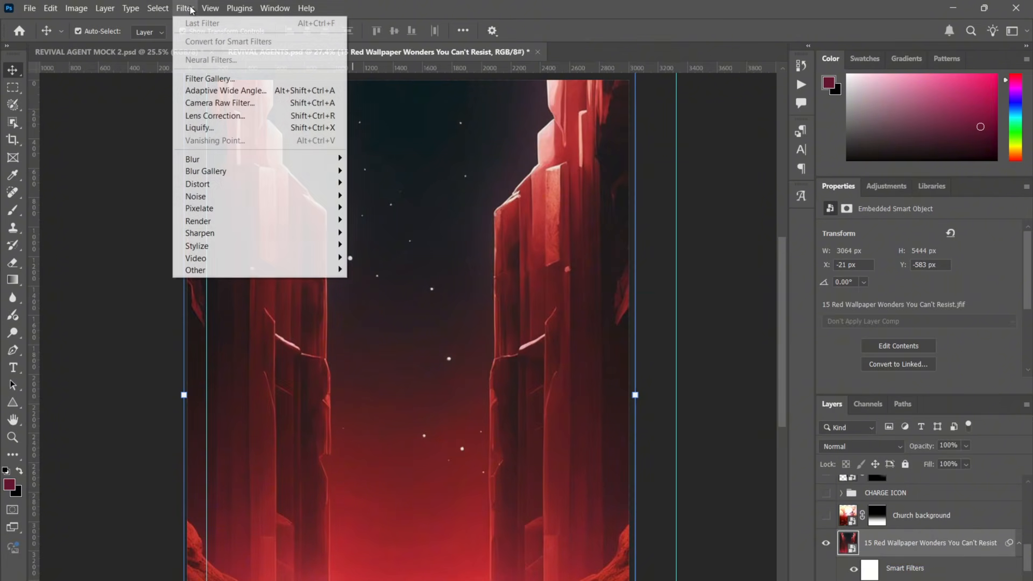
{"action": "mouse_move", "coordinate": [246, 162]}
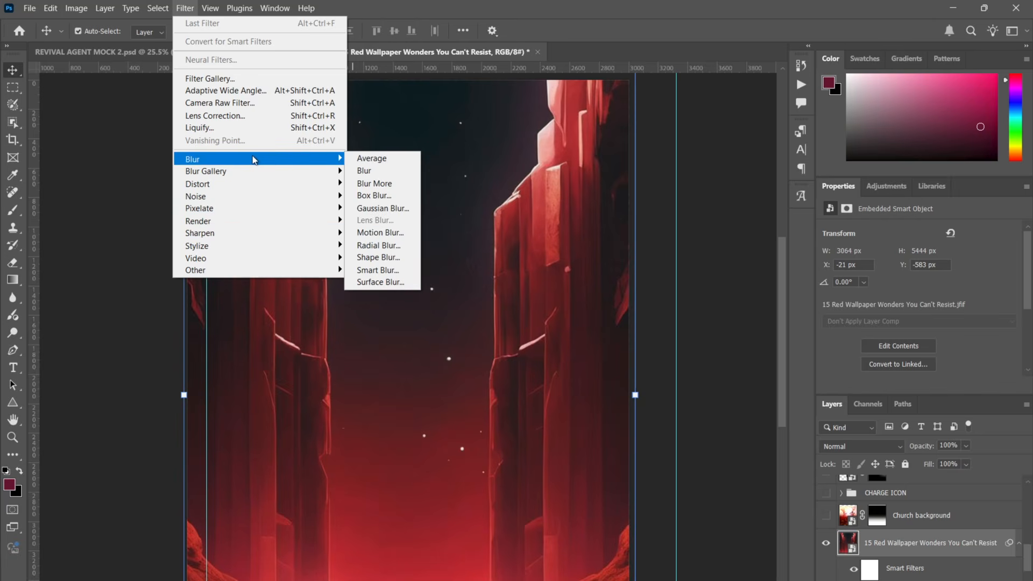
{"action": "left_click", "coordinate": [383, 208]}
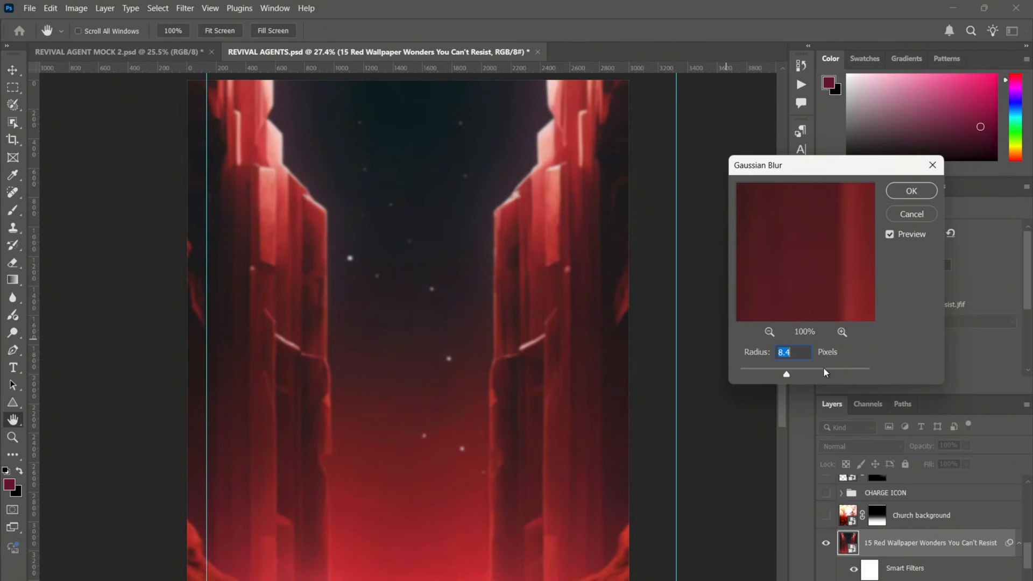
{"action": "left_click", "coordinate": [810, 372]}
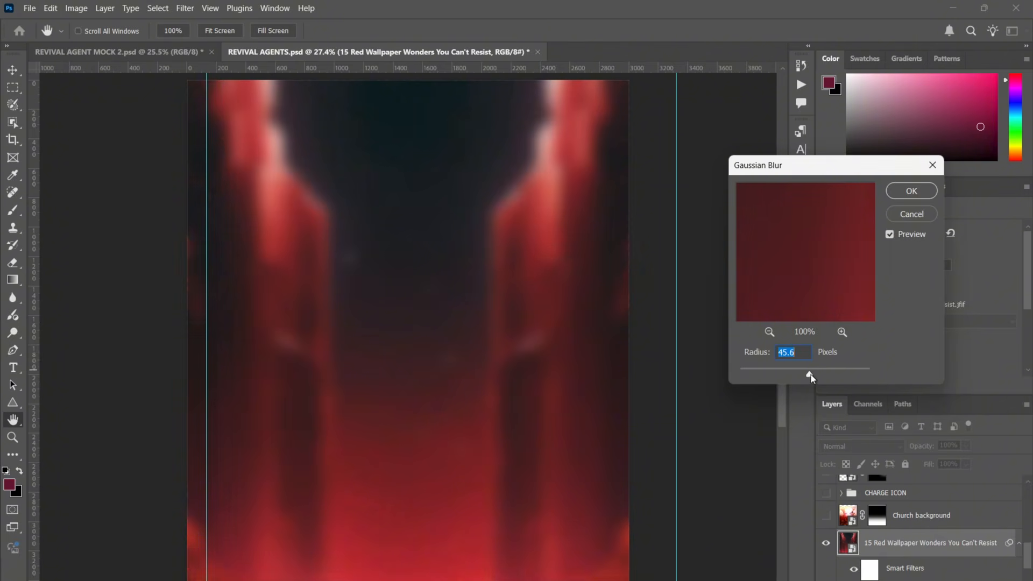
{"action": "mouse_move", "coordinate": [810, 373]}
{"action": "left_mouse_down"}
{"action": "mouse_move", "coordinate": [737, 373]}
{"action": "mouse_move", "coordinate": [804, 375]}
{"action": "left_mouse_up"}
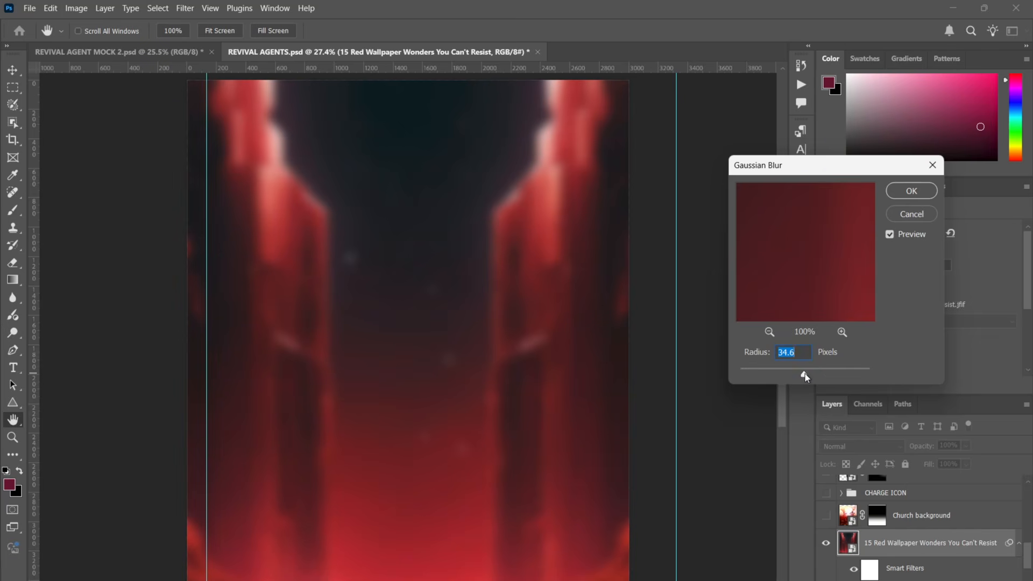
{"action": "left_click", "coordinate": [911, 192]}
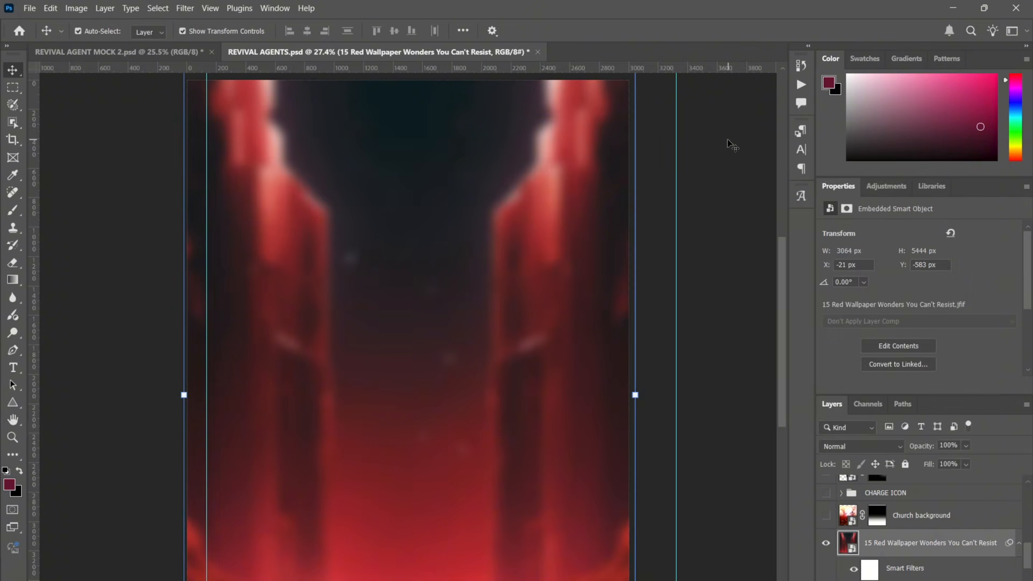
{"action": "key", "text": "ctrl+plus"}
{"action": "key", "text": "ctrl+plus"}
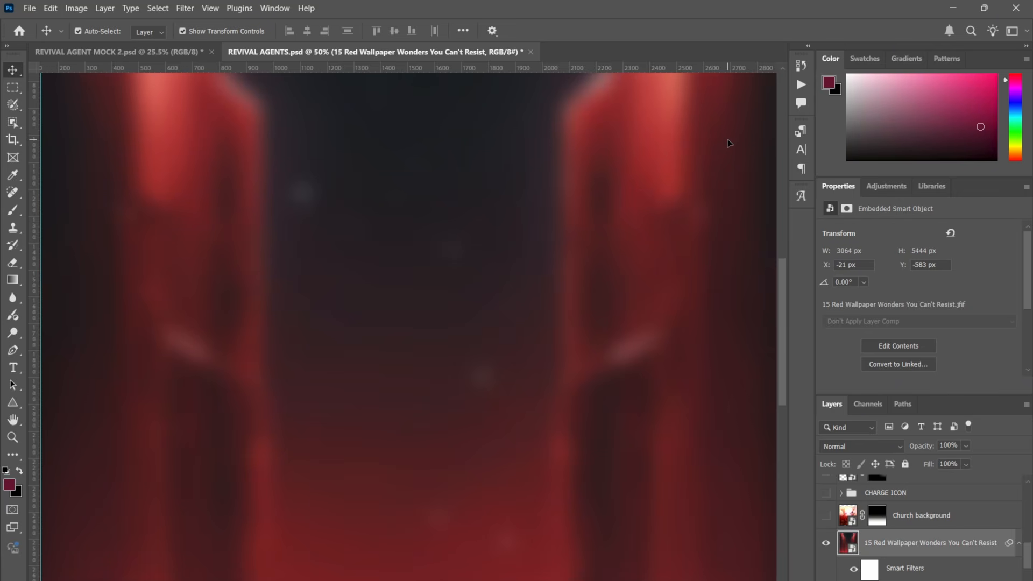
{"action": "scroll", "coordinate": [727, 143], "scroll_direction": "up", "scroll_amount": 2}
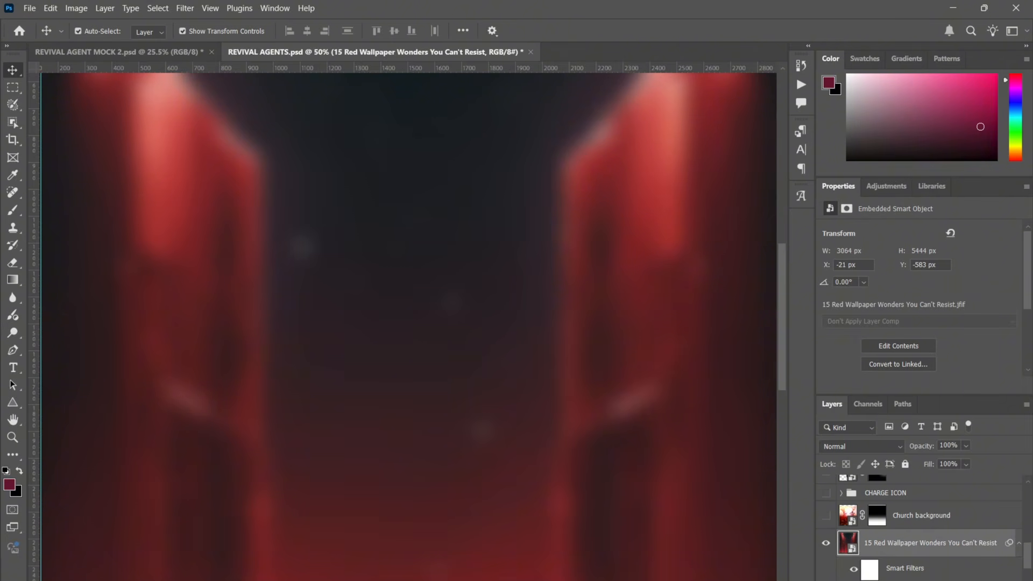
{"action": "key", "text": "ctrl+0"}
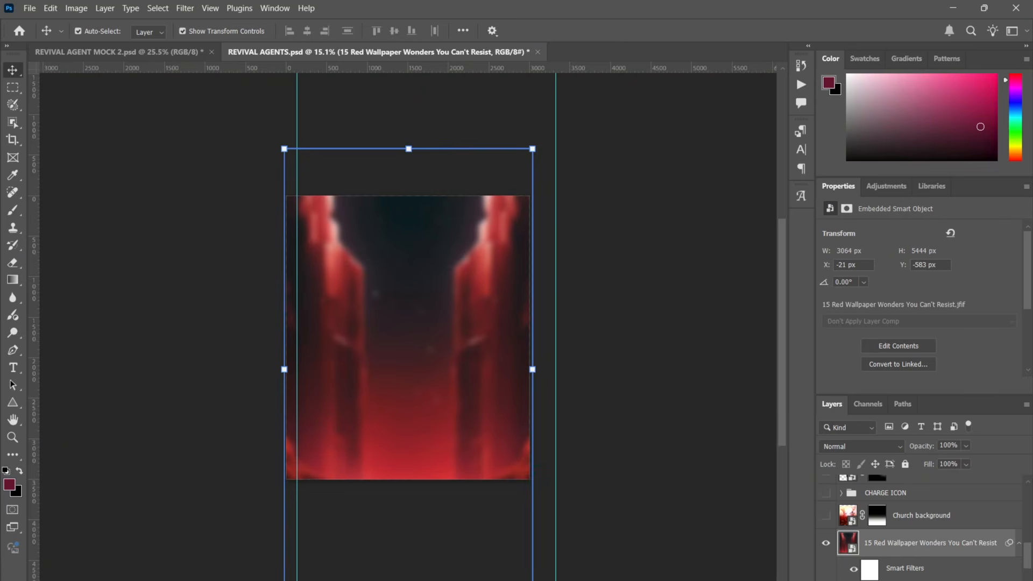
Undo the Gaussian Blur on the red wallpaper, comparing the image with and without it.
{"action": "left_click", "coordinate": [650, 305]}
{"action": "key", "text": "ctrl+0"}
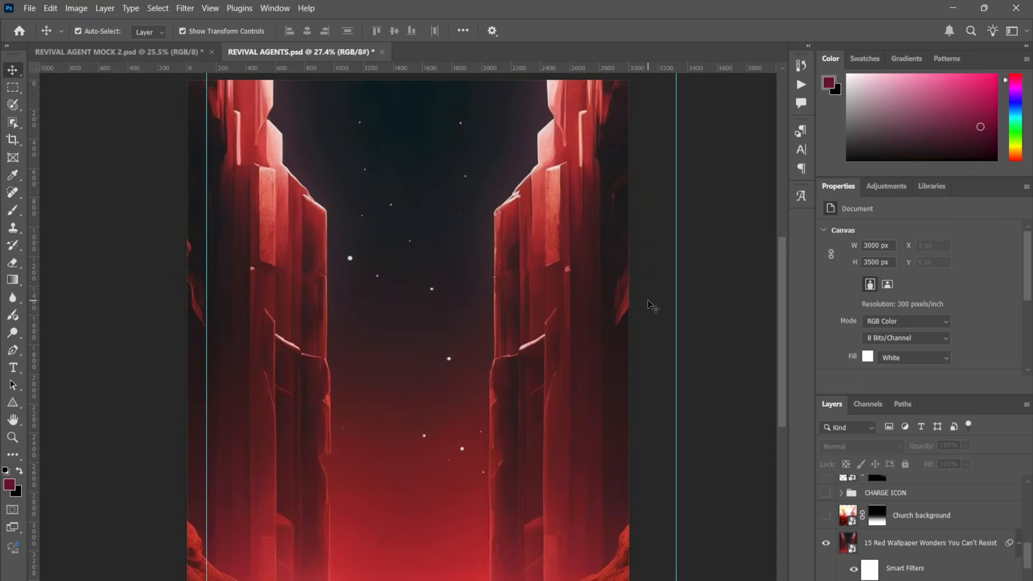
{"action": "key", "text": "ctrl"}
{"action": "key", "text": "ctrl+z"}
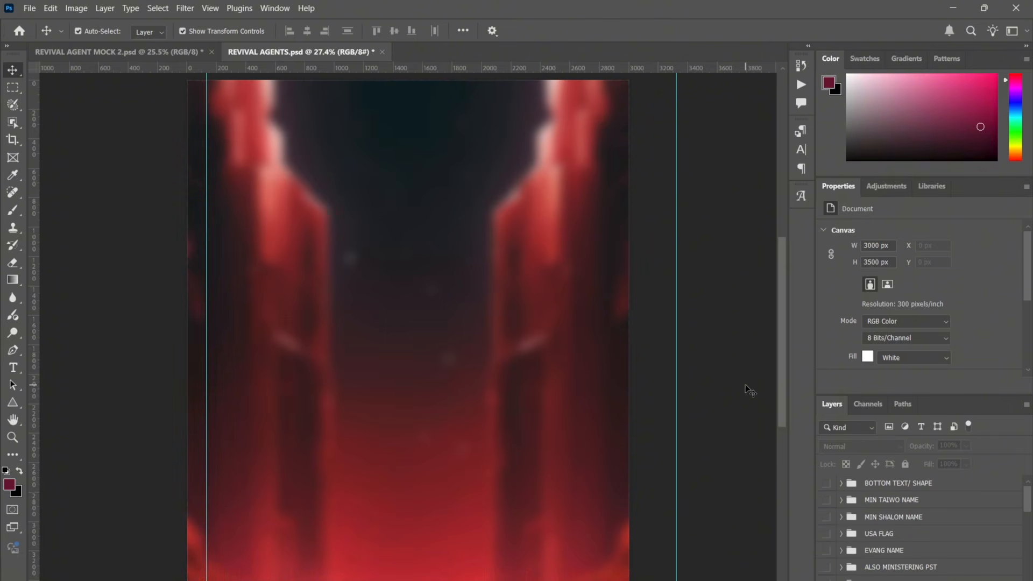
{"action": "scroll", "coordinate": [943, 549], "scroll_direction": "down", "scroll_amount": 10}
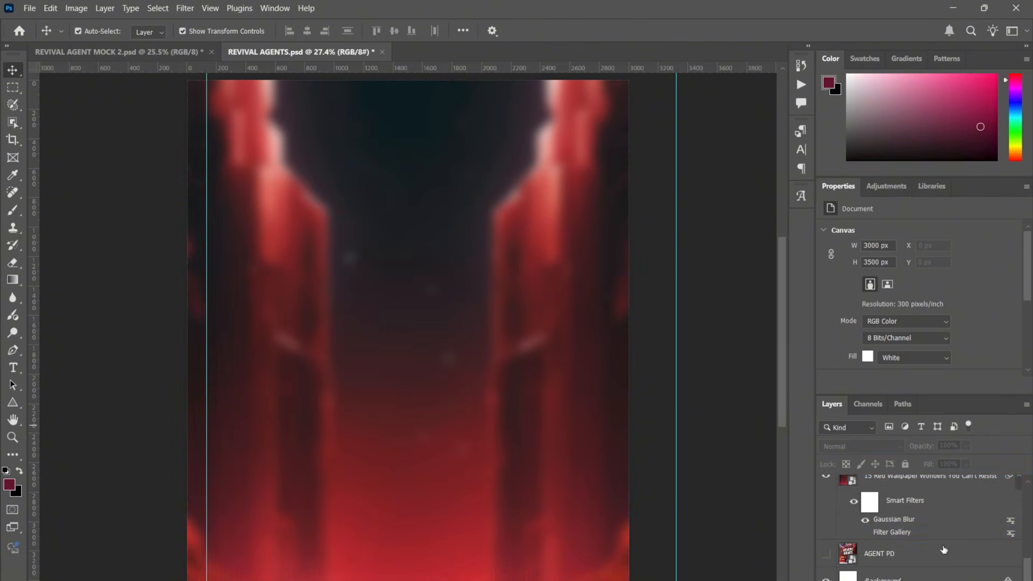
{"action": "left_click", "coordinate": [883, 531]}
{"action": "left_click", "coordinate": [897, 539], "text": "ctrl"}
{"action": "key", "text": "ctrl+shift+z"}
{"action": "scroll", "coordinate": [925, 570], "scroll_direction": "down", "scroll_amount": 5}
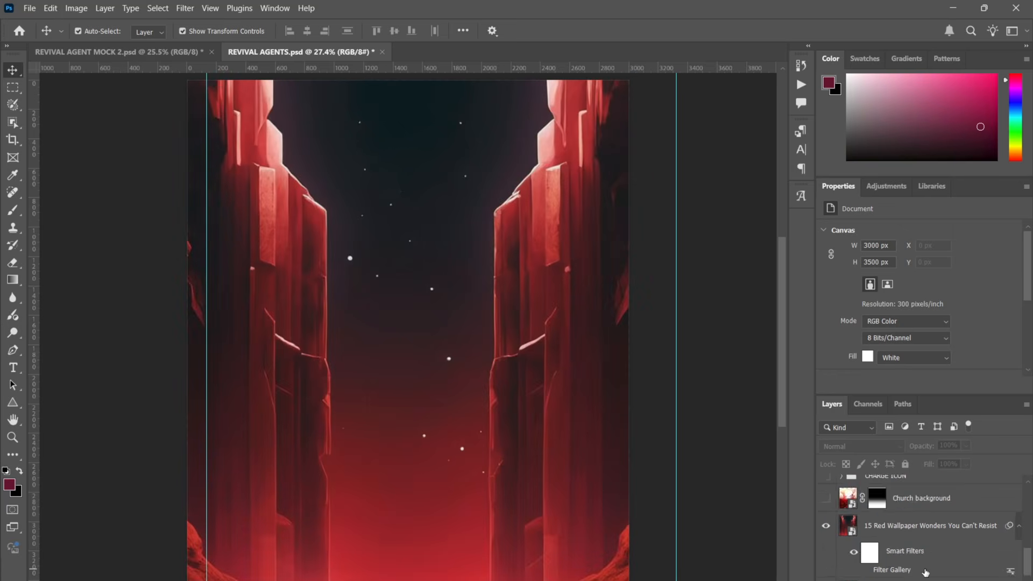
Try a Spin Radial Blur with an amount of 20 and Good quality on the 15 Red Wallpaper layer, and undo it.
{"action": "scroll", "coordinate": [925, 570], "scroll_direction": "down", "scroll_amount": 2}
{"action": "left_click", "coordinate": [867, 525]}
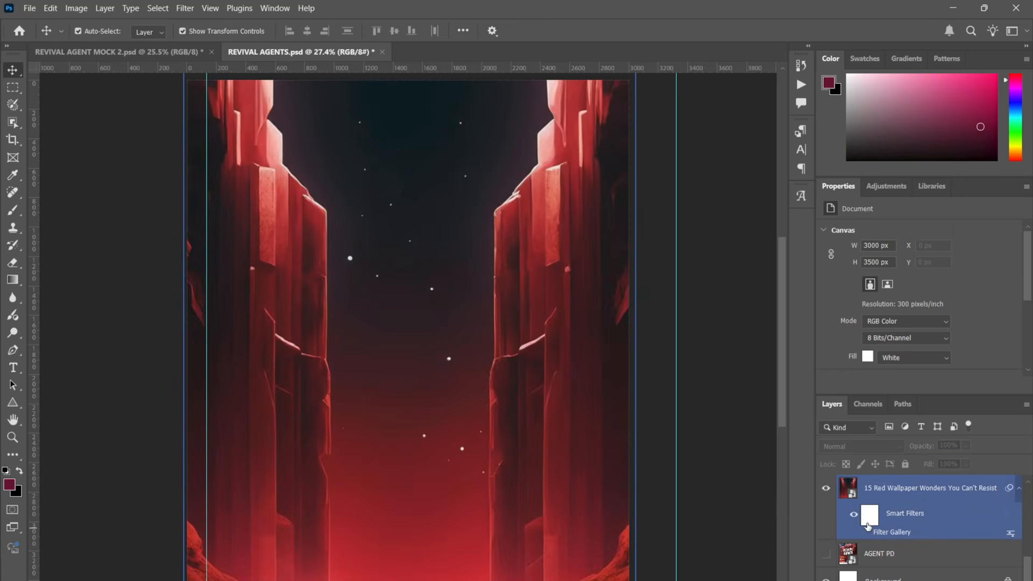
{"action": "left_click", "coordinate": [755, 445]}
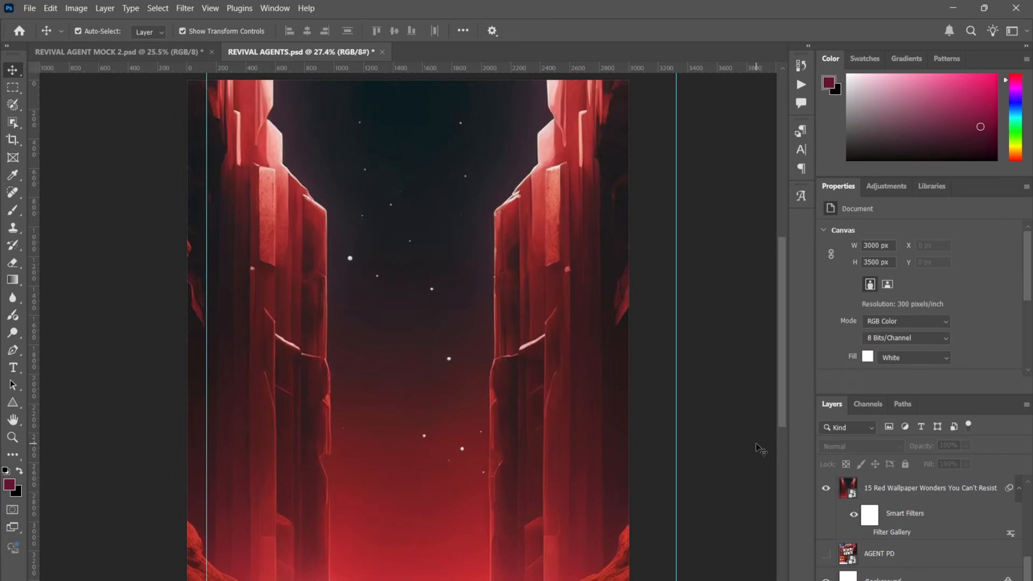
{"action": "left_click", "coordinate": [477, 355]}
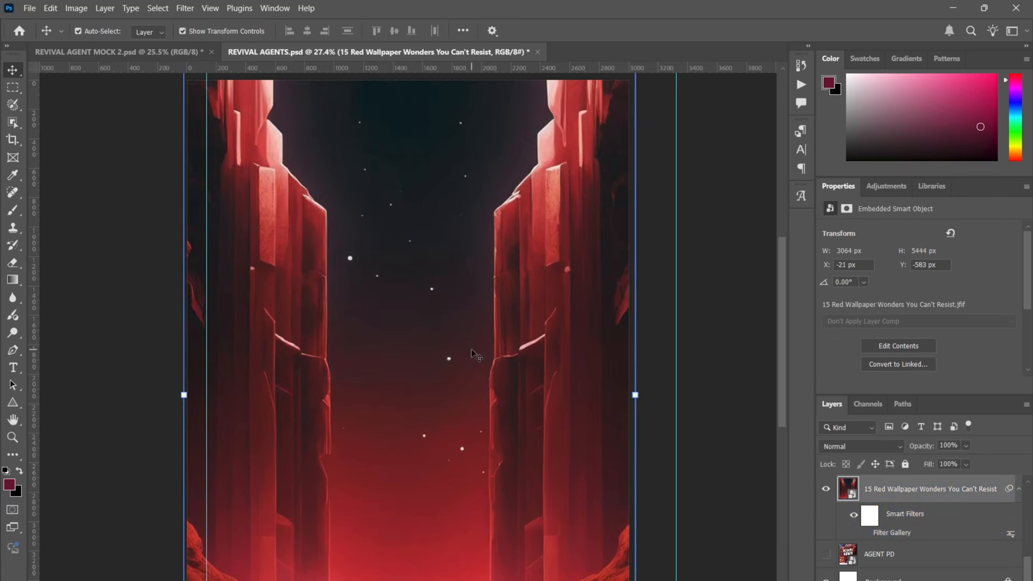
{"action": "left_click", "coordinate": [185, 8]}
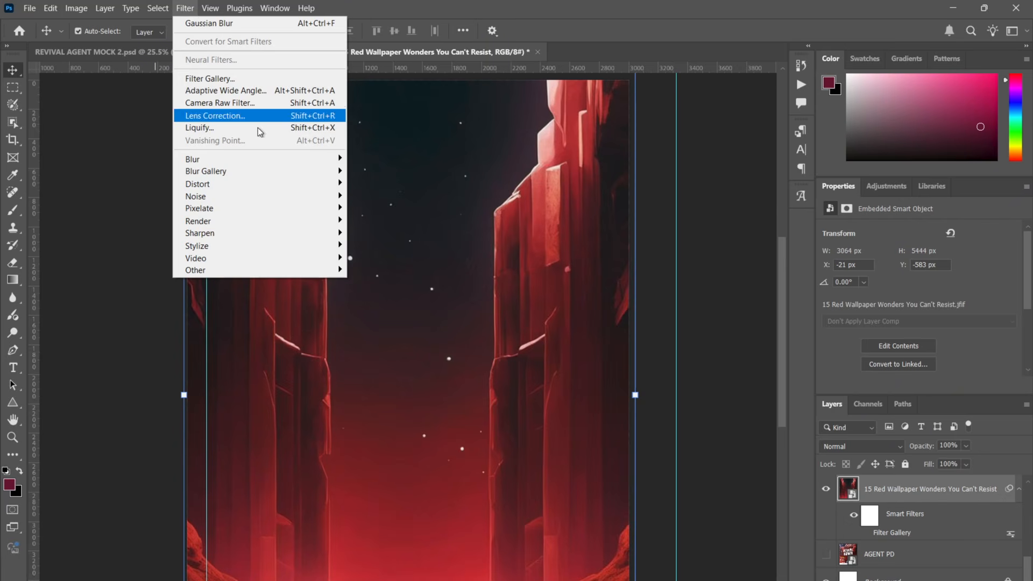
{"action": "mouse_move", "coordinate": [306, 162]}
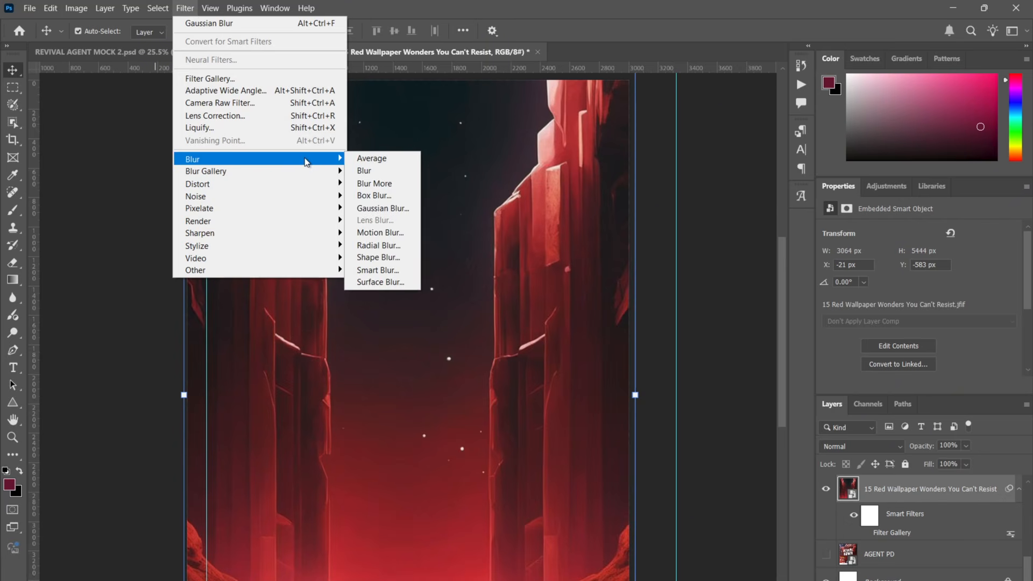
{"action": "left_click", "coordinate": [388, 249]}
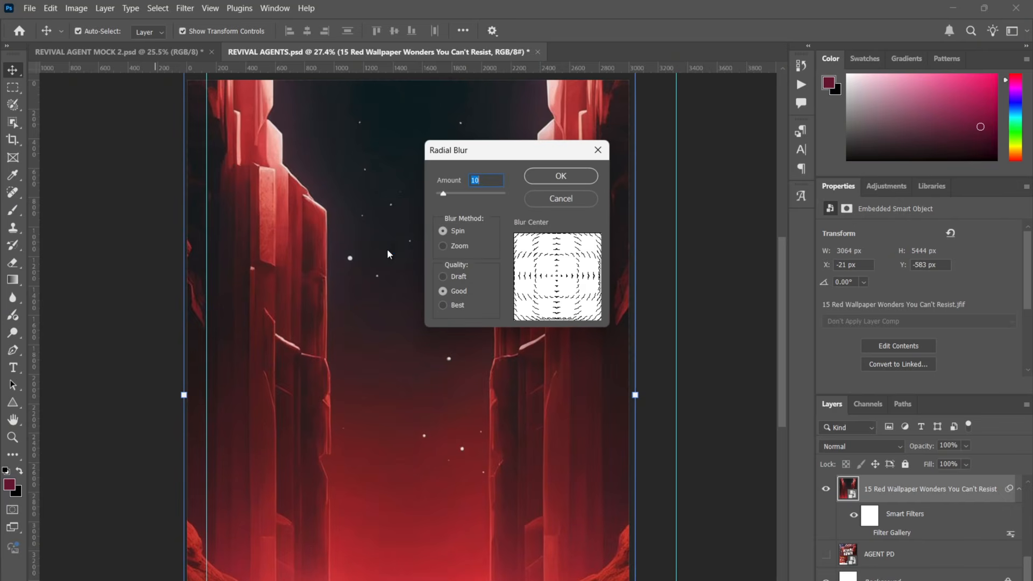
{"action": "left_click", "coordinate": [450, 193]}
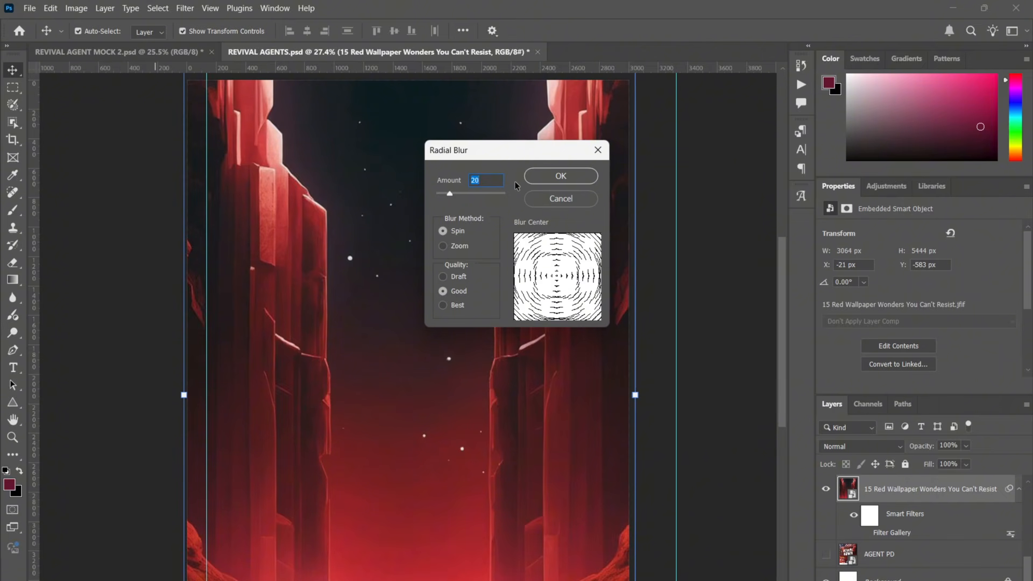
{"action": "left_click", "coordinate": [554, 175]}
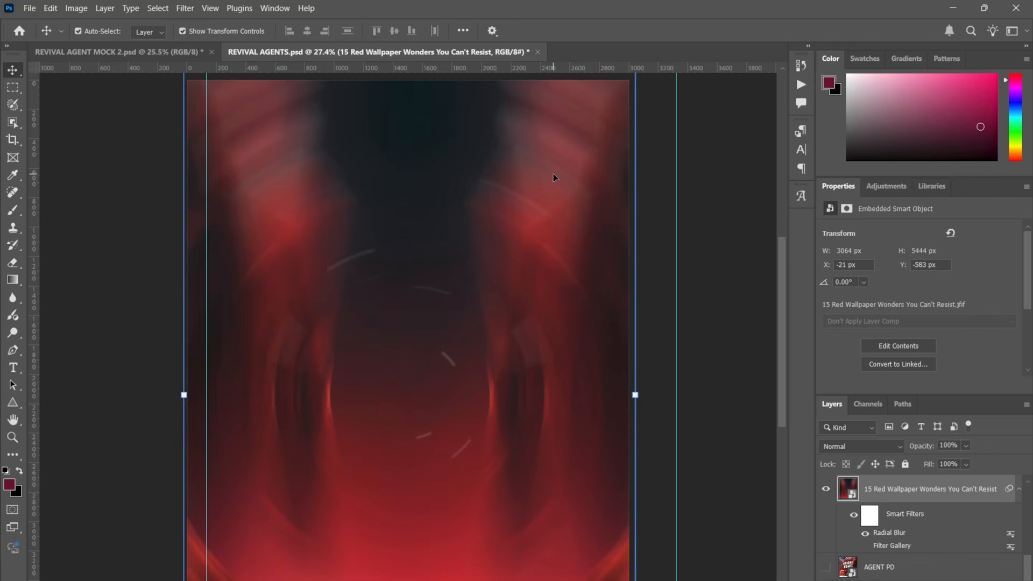
{"action": "key", "text": "ctrl+z"}
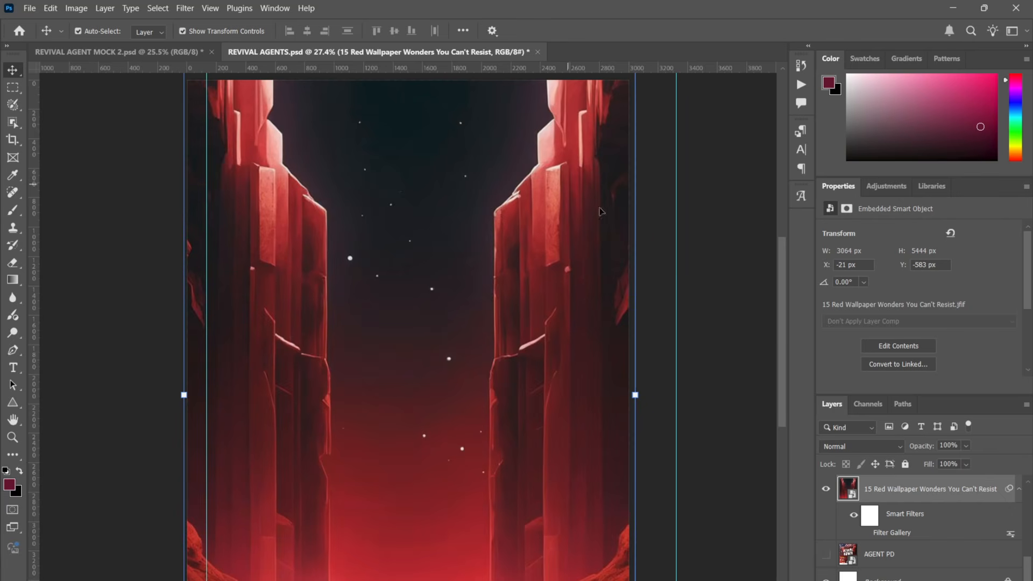
Compare the red wallpaper with and without its Filter Gallery effect, and open the Filter Gallery to preview the Glass filter on the whole image.
{"action": "left_click", "coordinate": [865, 534]}
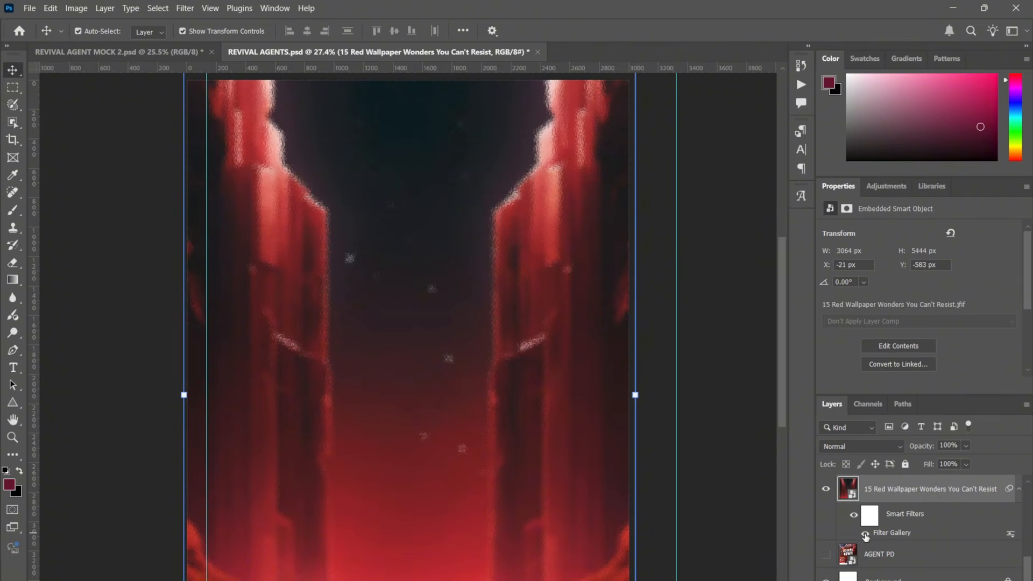
{"action": "left_click", "coordinate": [864, 535]}
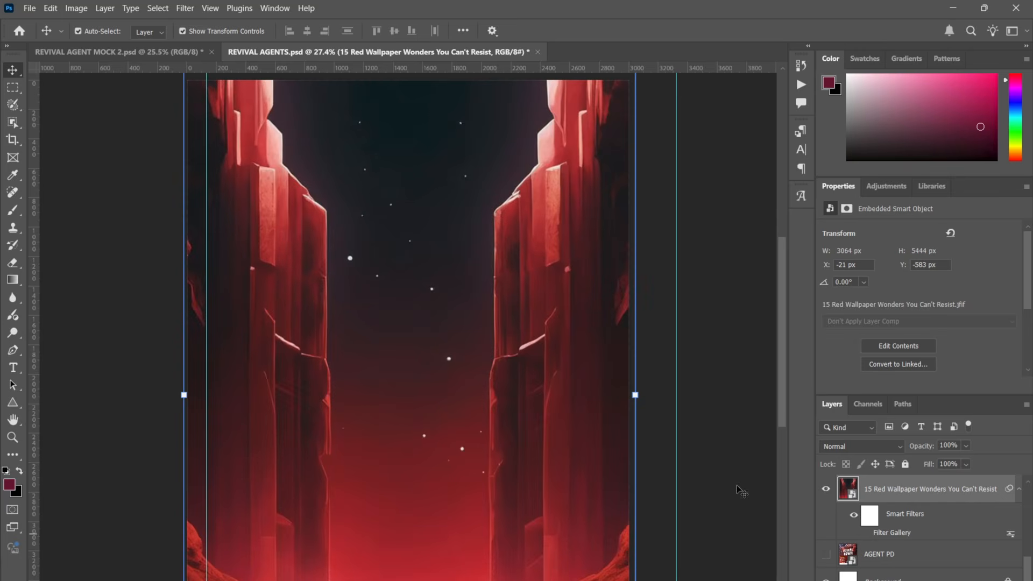
{"action": "left_click", "coordinate": [180, 7]}
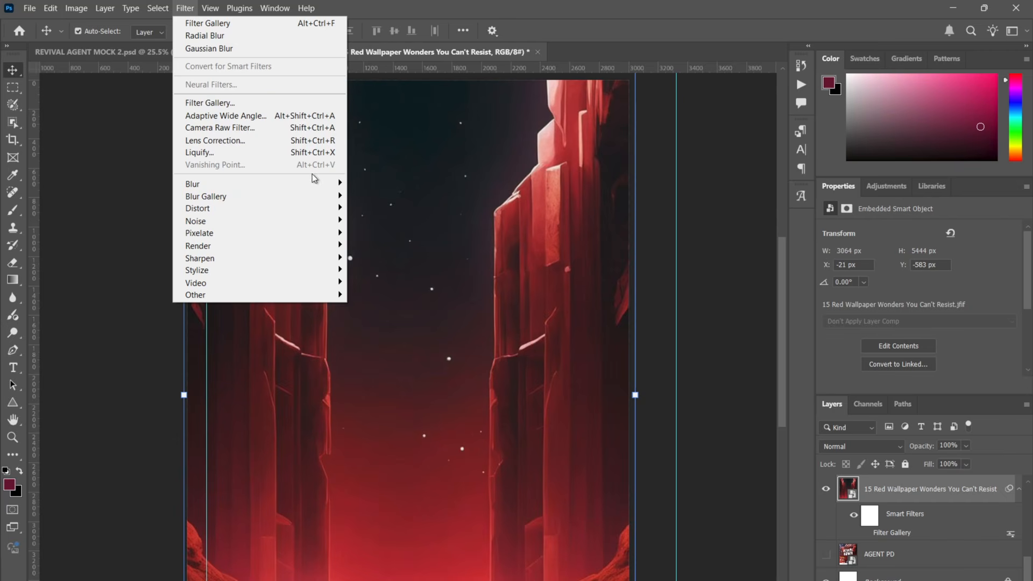
{"action": "mouse_move", "coordinate": [321, 186]}
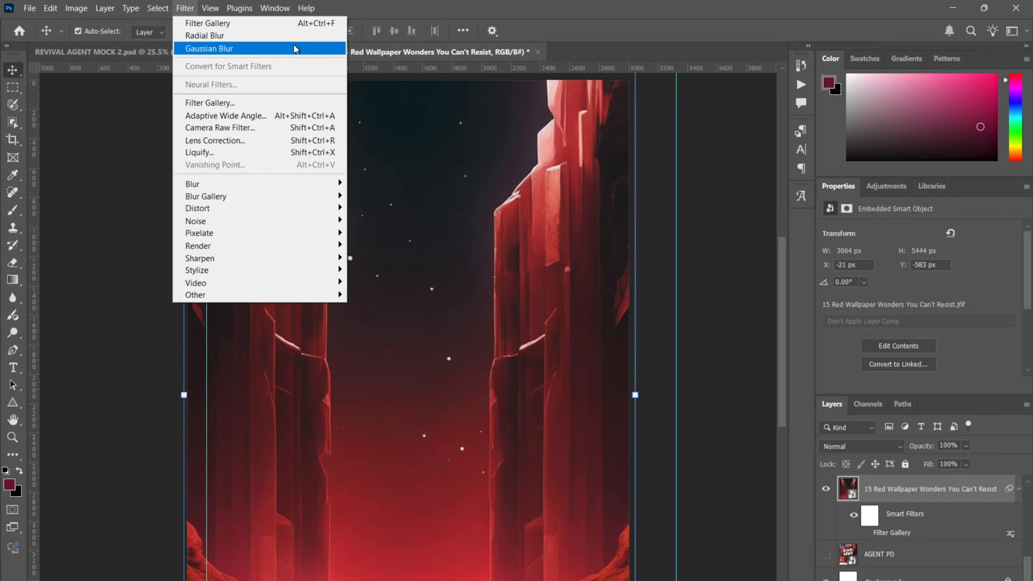
{"action": "left_click", "coordinate": [270, 107]}
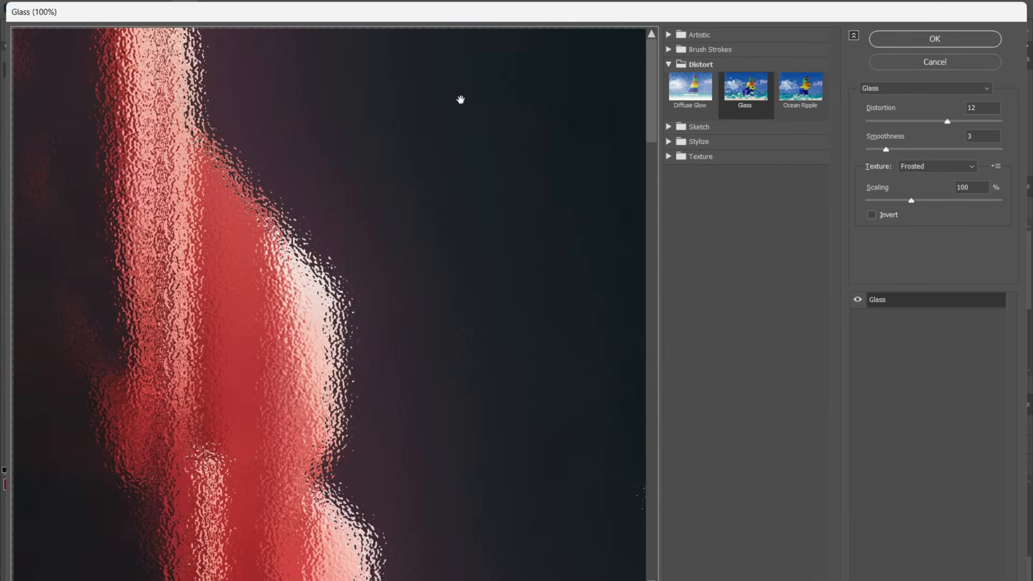
{"action": "key", "text": "ctrl+0"}
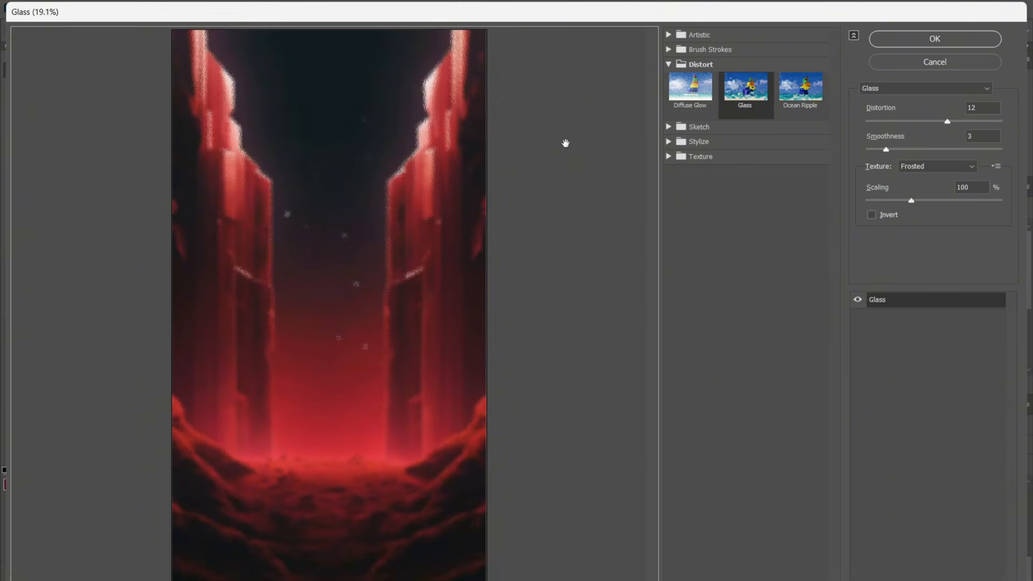
{"action": "scroll", "coordinate": [566, 143], "scroll_direction": "up", "scroll_amount": 1}
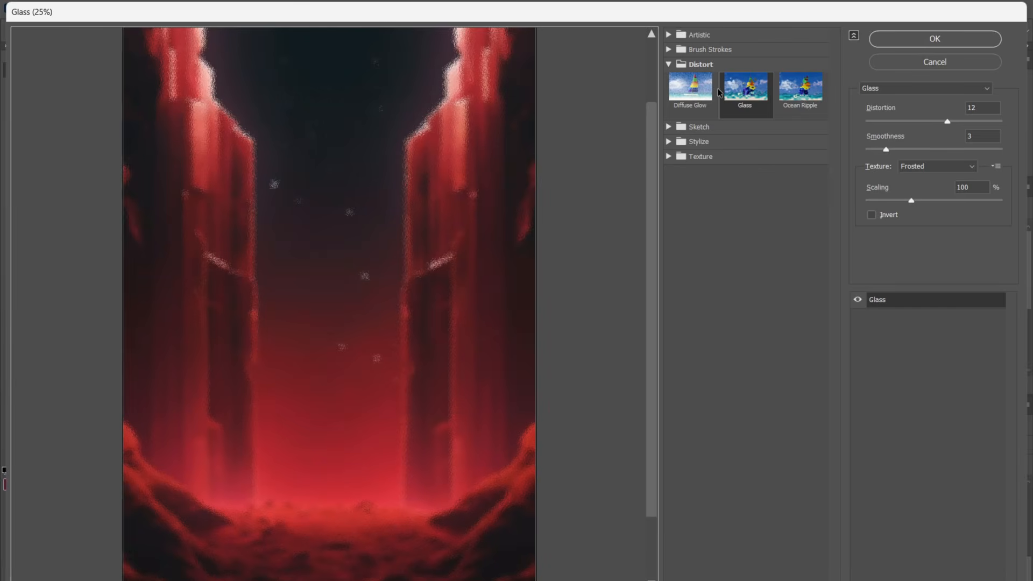
Browse the filters in the Artistic and Brush Strokes categories of the Filter Gallery.
{"action": "left_click", "coordinate": [668, 35]}
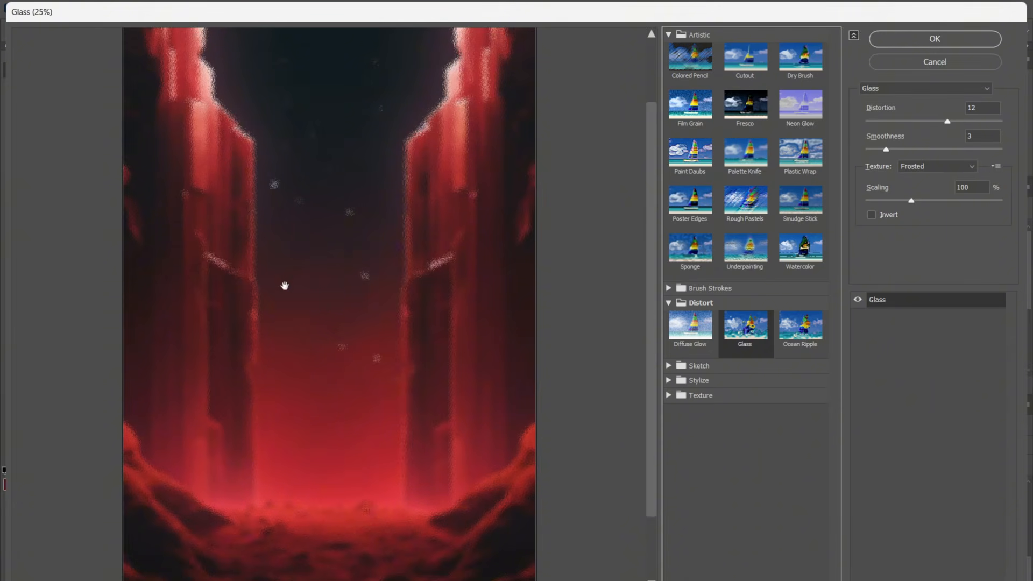
{"action": "left_click", "coordinate": [670, 35]}
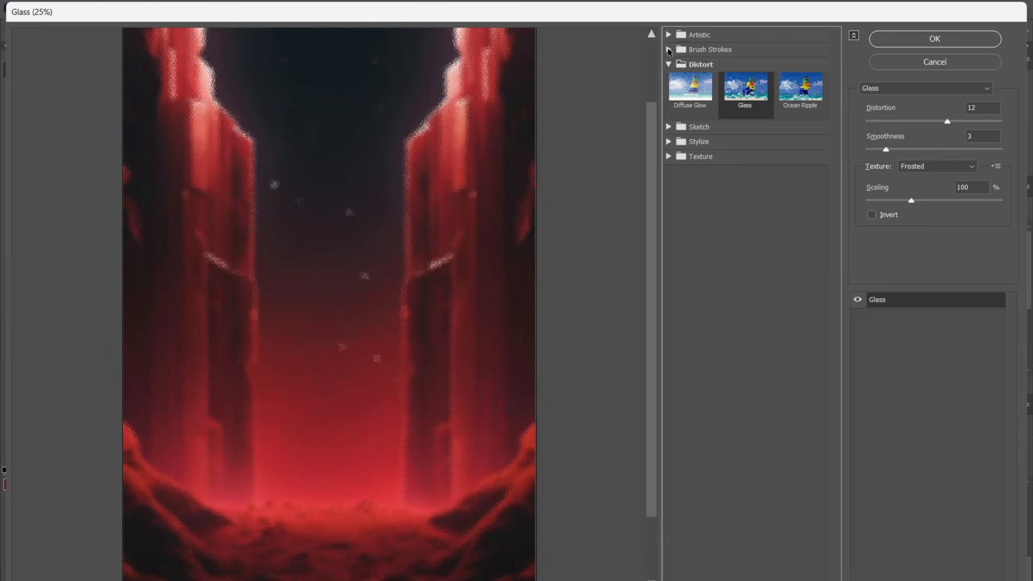
{"action": "left_click", "coordinate": [669, 50]}
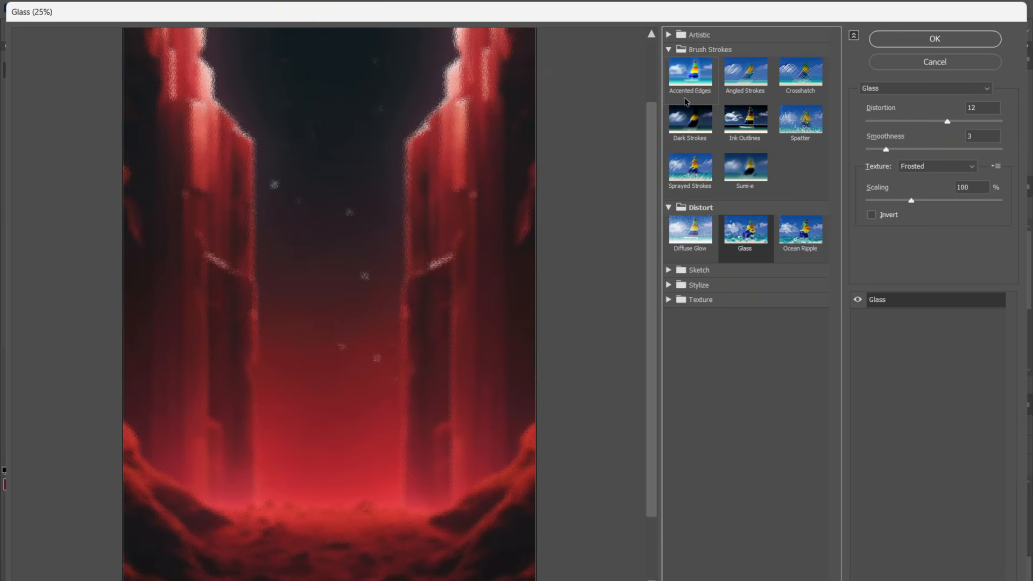
{"action": "left_click", "coordinate": [669, 50]}
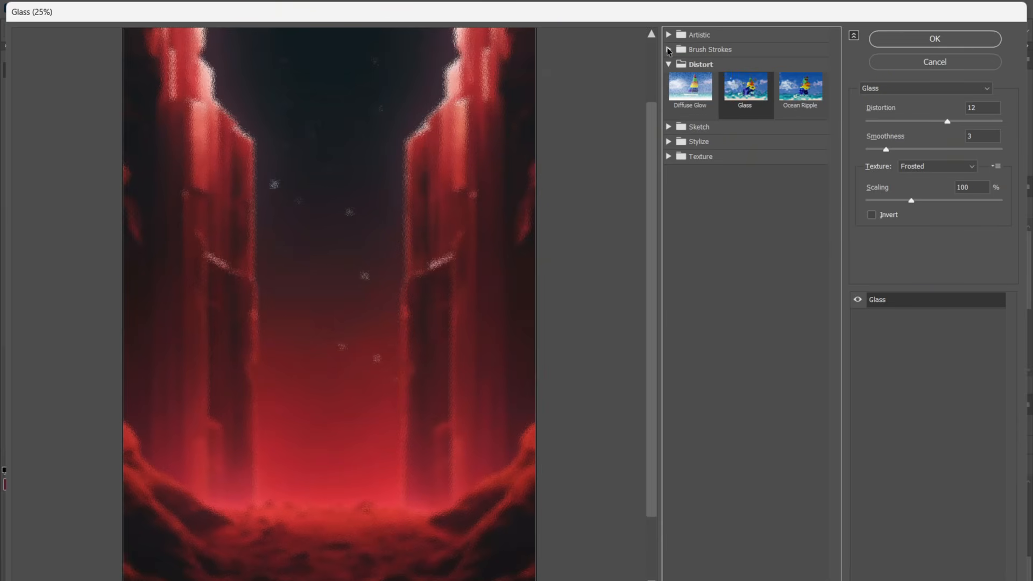
Preview the Diffuse Glow filter on the red wallpaper, return to Glass, and examine the glass texture at different magnifications.
{"action": "left_click", "coordinate": [693, 101]}
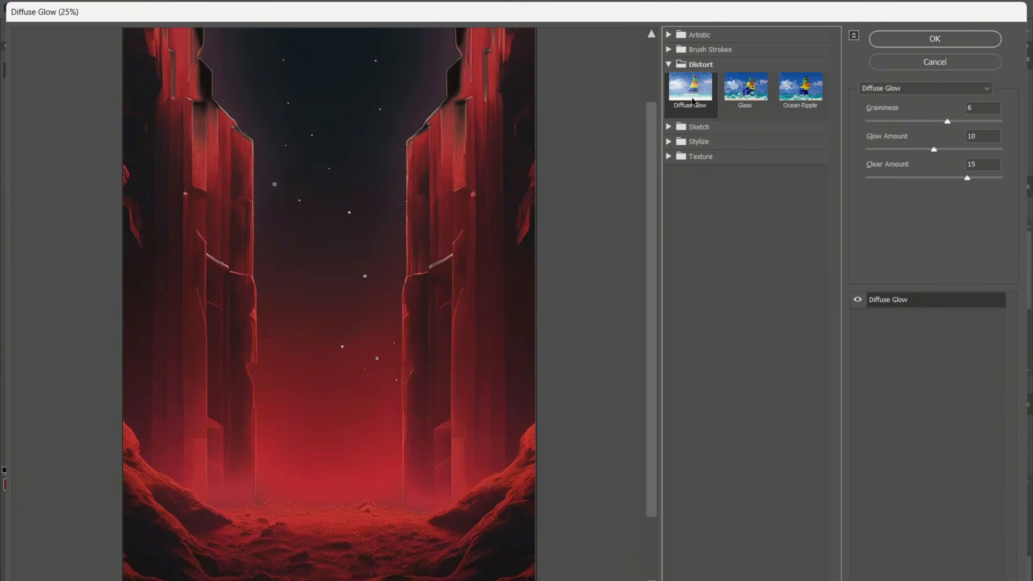
{"action": "left_click", "coordinate": [737, 93]}
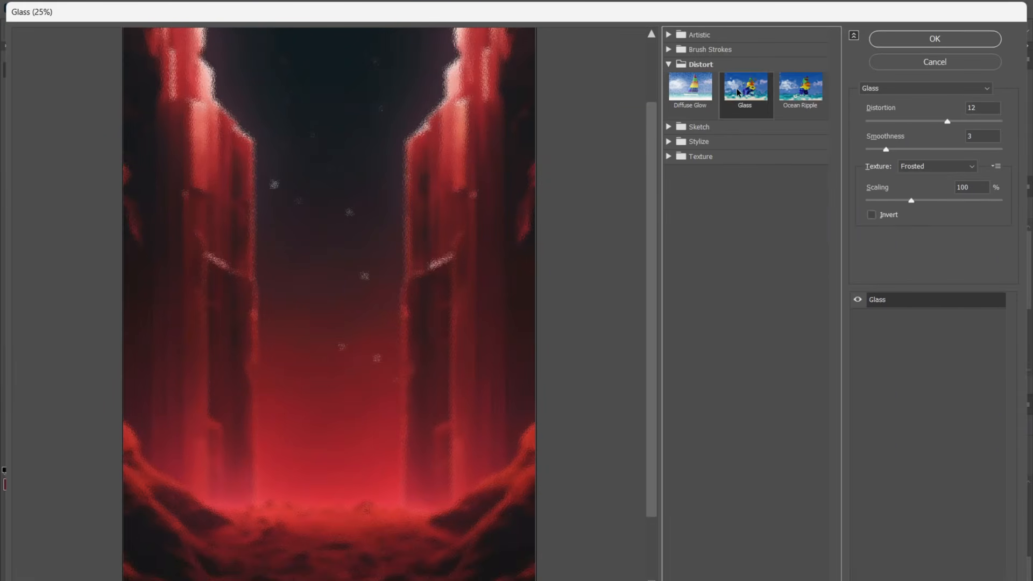
{"action": "key", "text": "ctrl+plus"}
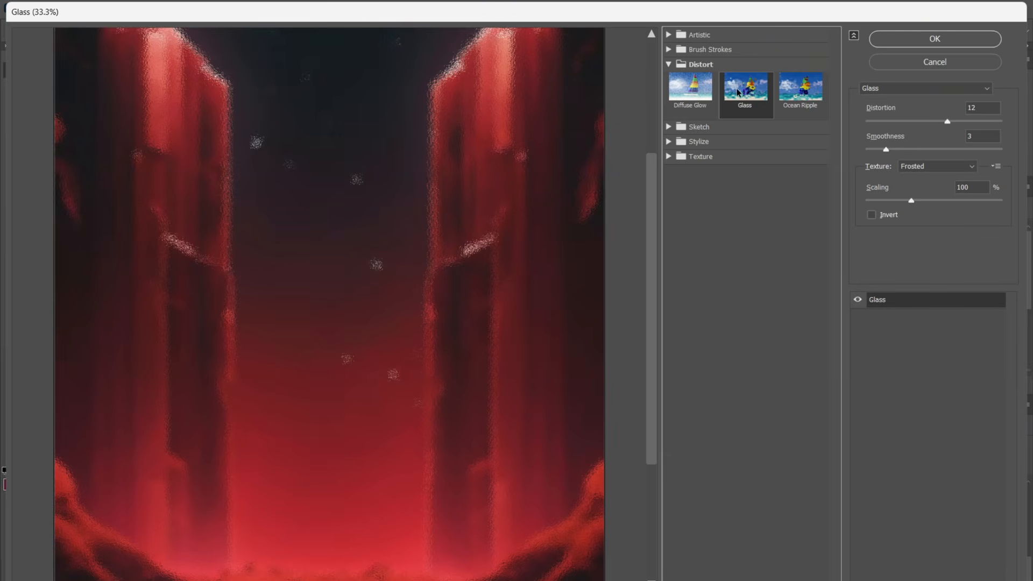
{"action": "left_click", "coordinate": [549, 211], "text": "alt"}
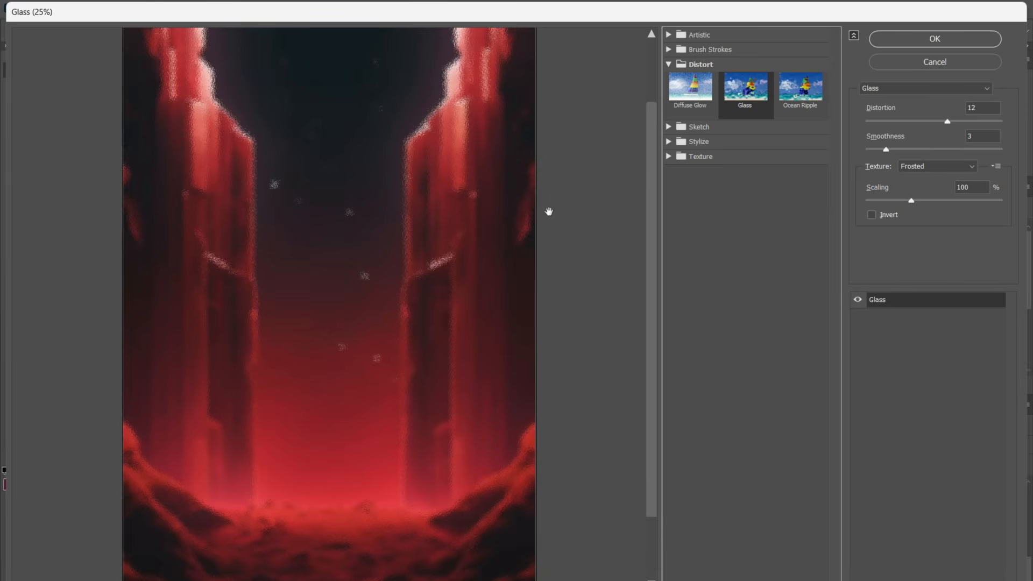
{"action": "left_click", "coordinate": [548, 211], "text": "ctrl"}
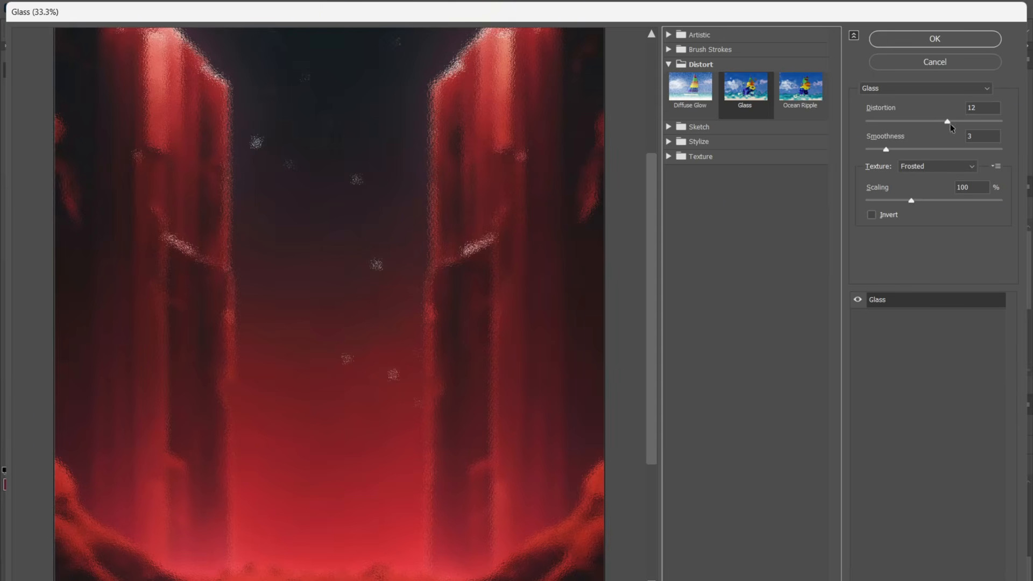
Try a Distortion of 18 on the Glass filter and set it back to 12.
{"action": "left_click_drag", "start_coordinate": [949, 126], "coordinate": [988, 125]}
{"action": "key", "text": "ctrl+minus"}
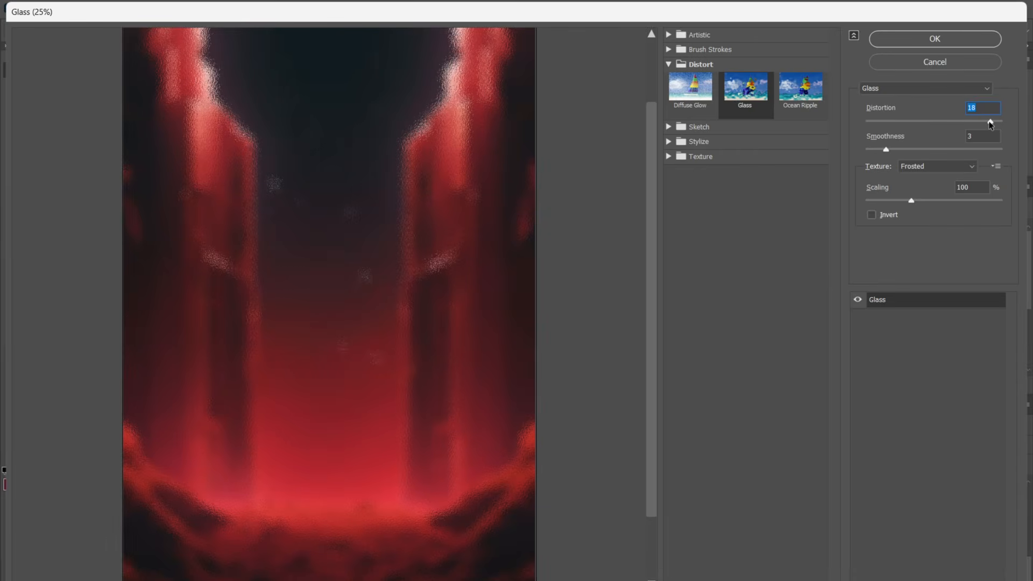
{"action": "left_click_drag", "start_coordinate": [989, 123], "coordinate": [949, 124]}
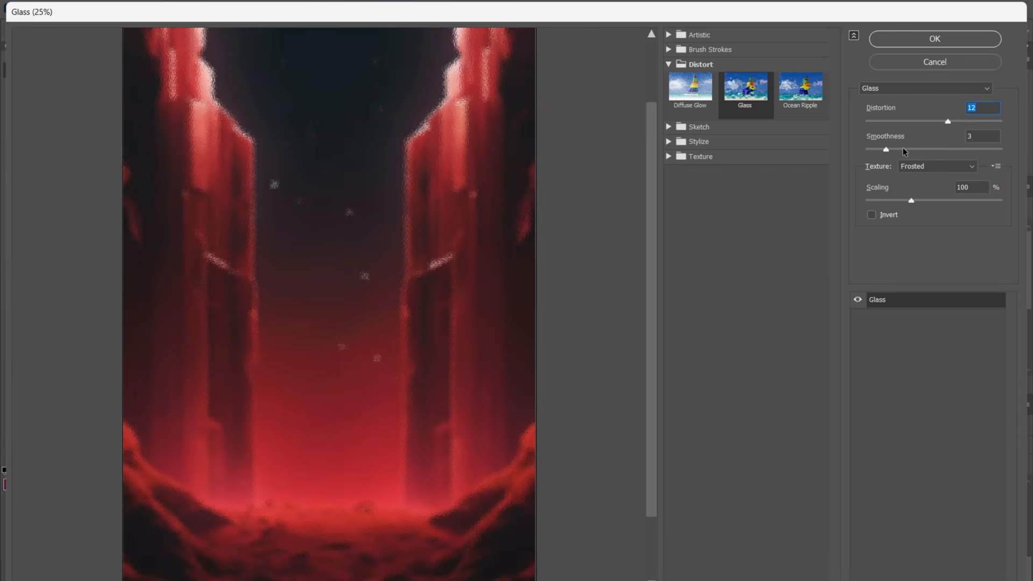
Try Smoothness values of 8 and 2 on the Glass filter, examine the preview, and set it back to 3.
{"action": "left_click_drag", "start_coordinate": [886, 150], "coordinate": [937, 151]}
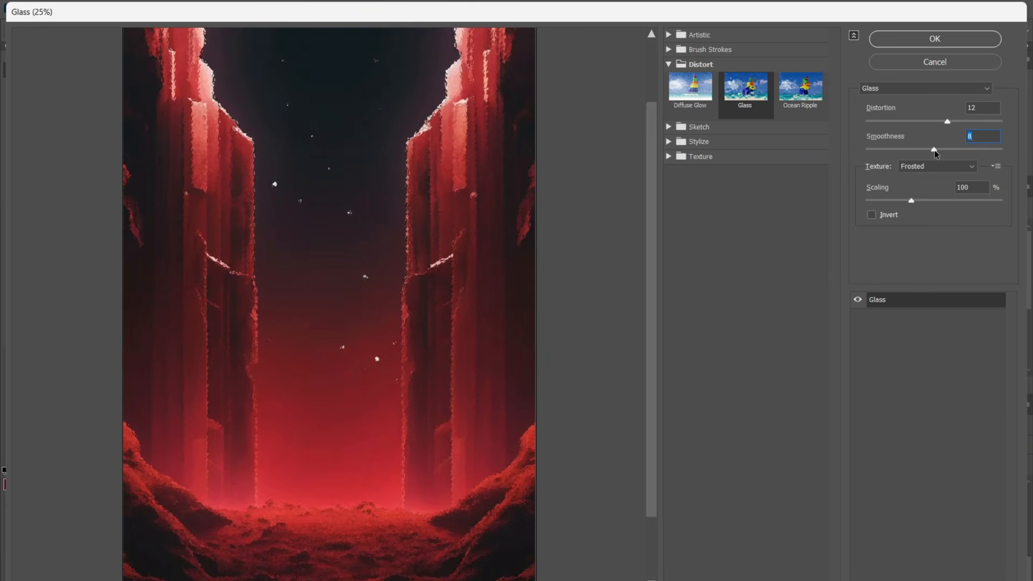
{"action": "left_click_drag", "start_coordinate": [936, 154], "coordinate": [882, 152]}
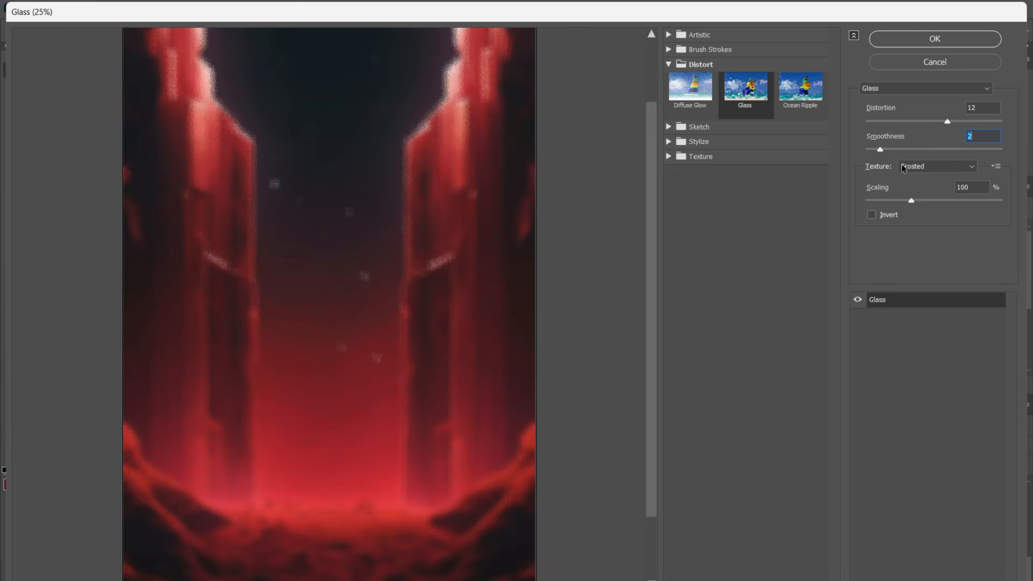
{"action": "key", "text": "ctrl+plus"}
{"action": "key", "text": "ctrl+minus"}
{"action": "key", "text": "ctrl+plus"}
{"action": "key", "text": "ctrl+minus"}
{"action": "key", "text": "ctrl+plus"}
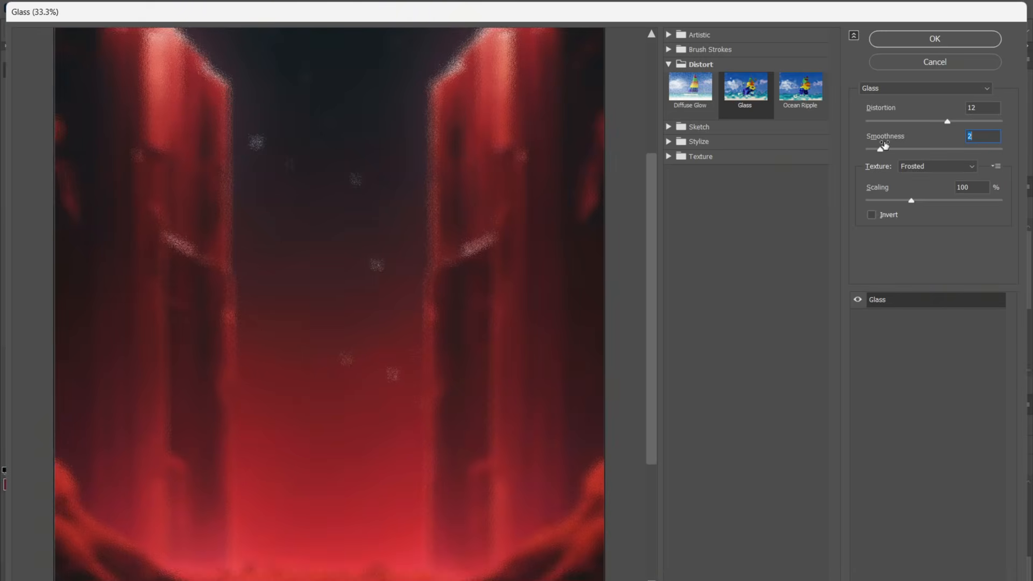
{"action": "left_click_drag", "start_coordinate": [903, 152], "coordinate": [890, 153]}
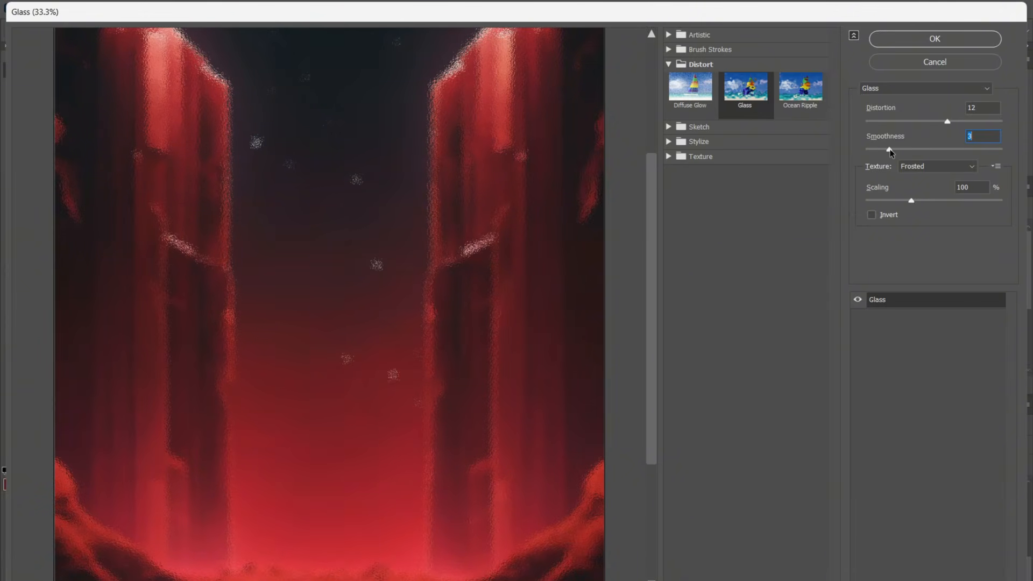
{"action": "key", "text": "alt"}
{"action": "key", "text": "ctrl+minus"}
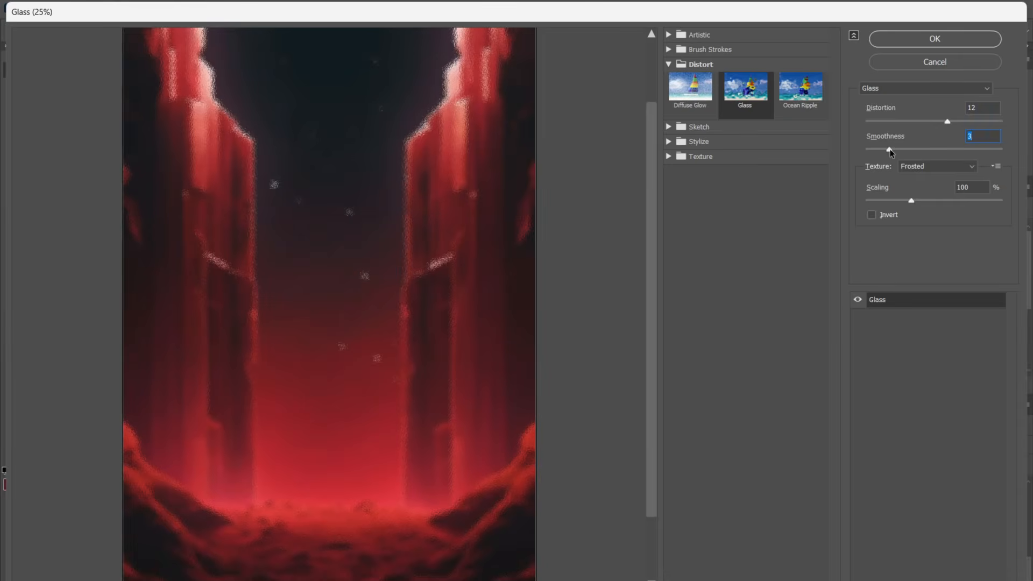
Preview the Ocean Ripple filter on the red wallpaper, trying a Ripple Size of 14 and setting it back to 9.
{"action": "left_click", "coordinate": [794, 99]}
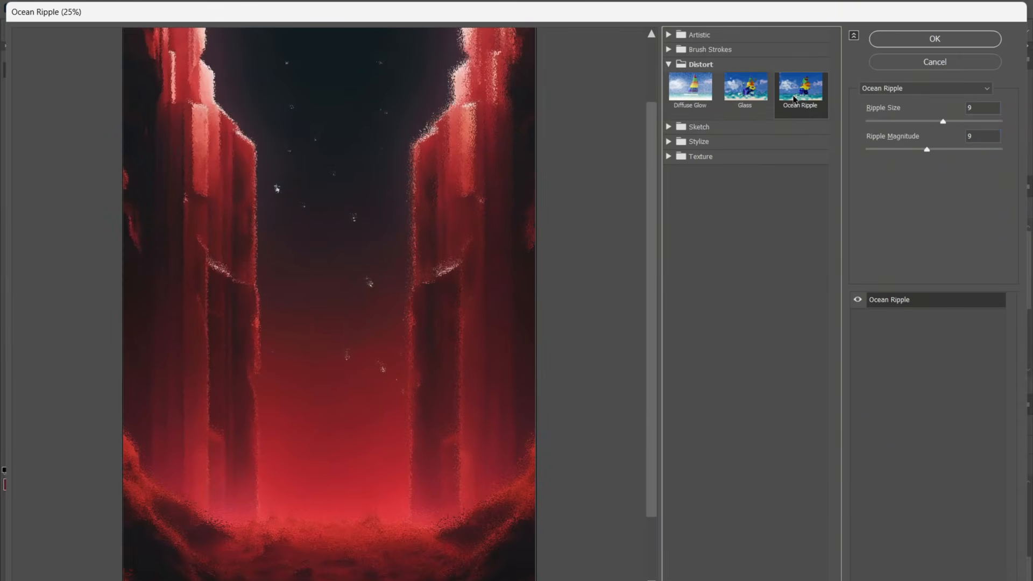
{"action": "key", "text": "ctrl+plus"}
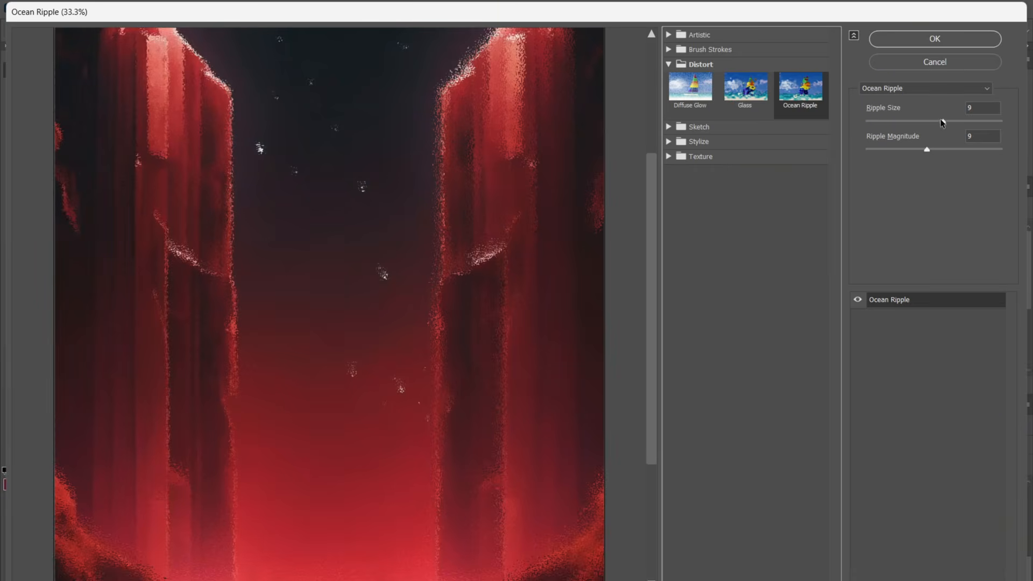
{"action": "left_click_drag", "start_coordinate": [945, 124], "coordinate": [995, 124]}
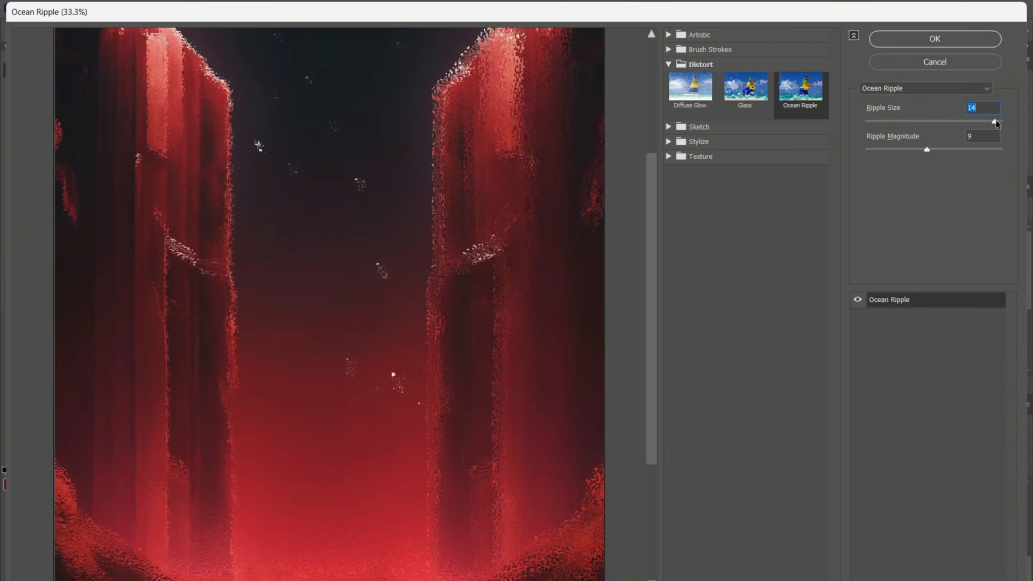
{"action": "left_click_drag", "start_coordinate": [996, 124], "coordinate": [939, 123]}
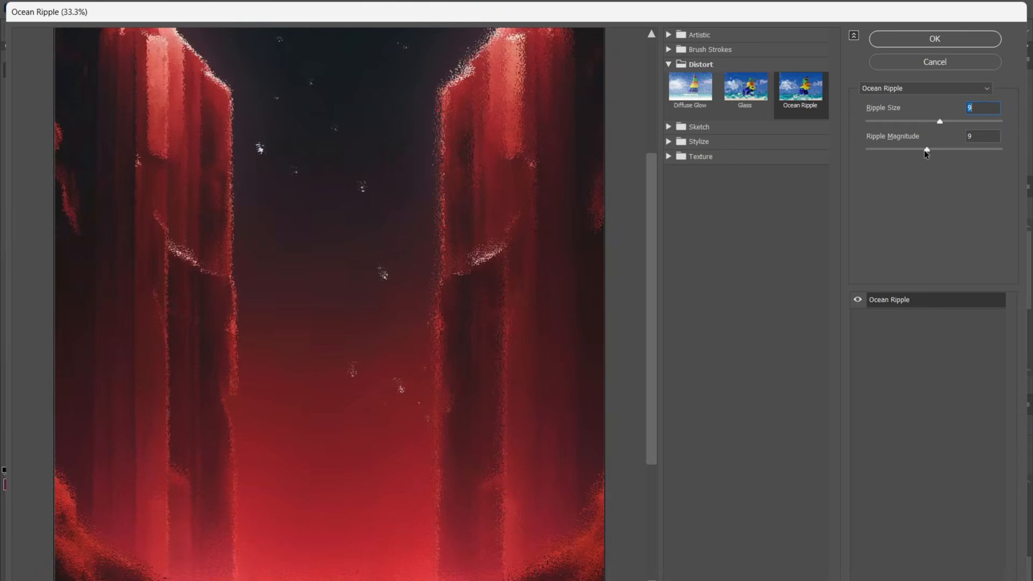
{"action": "mouse_move", "coordinate": [927, 153]}
{"action": "left_mouse_down"}
{"action": "mouse_move", "coordinate": [953, 152]}
{"action": "mouse_move", "coordinate": [926, 152]}
{"action": "left_mouse_up"}
Return to the Glass filter, cancel the Filter Gallery, and make the wallpaper's Filter Gallery smart filter visible again.
{"action": "left_click", "coordinate": [739, 92]}
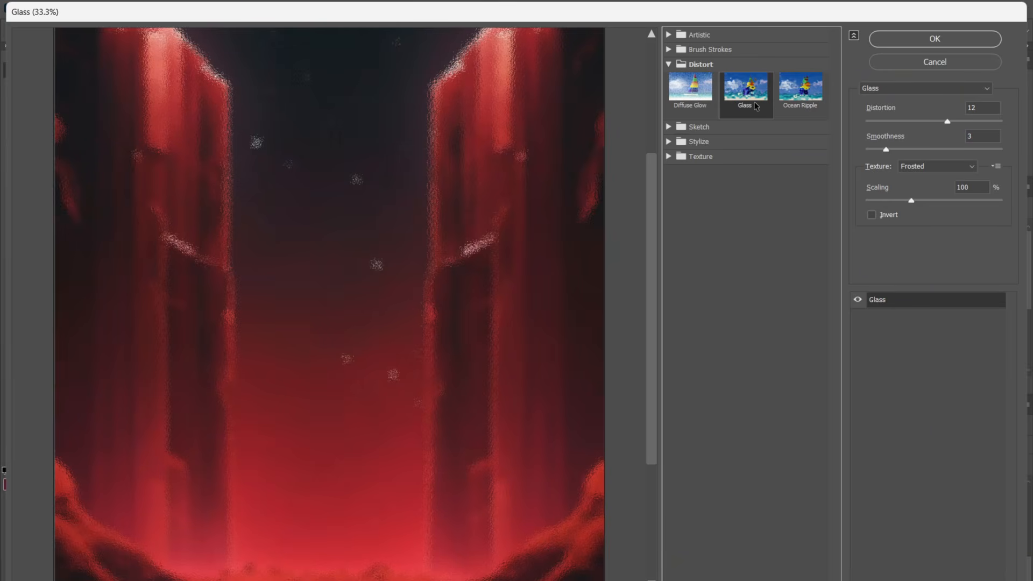
{"action": "left_click", "coordinate": [900, 66]}
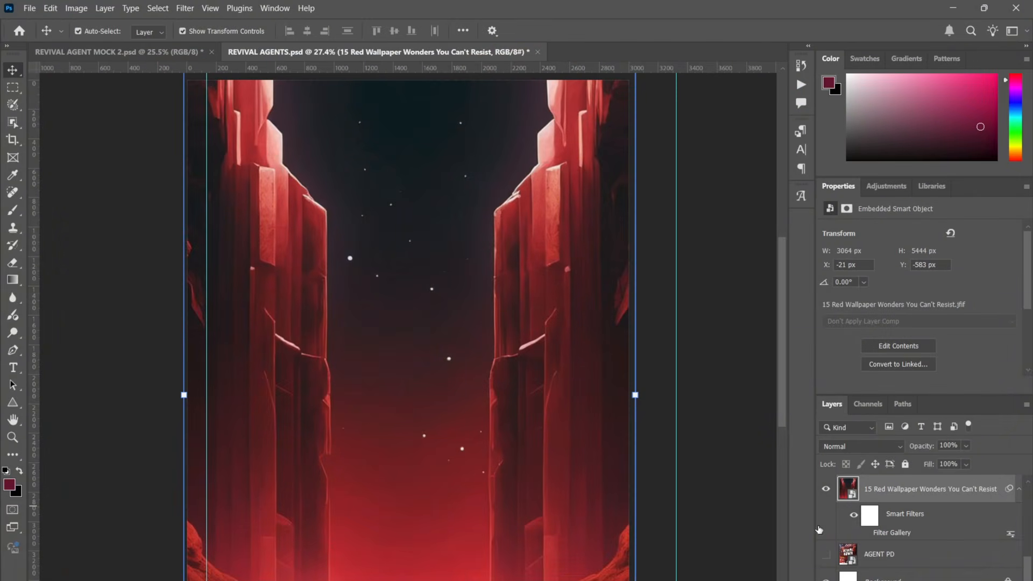
{"action": "left_click", "coordinate": [864, 534]}
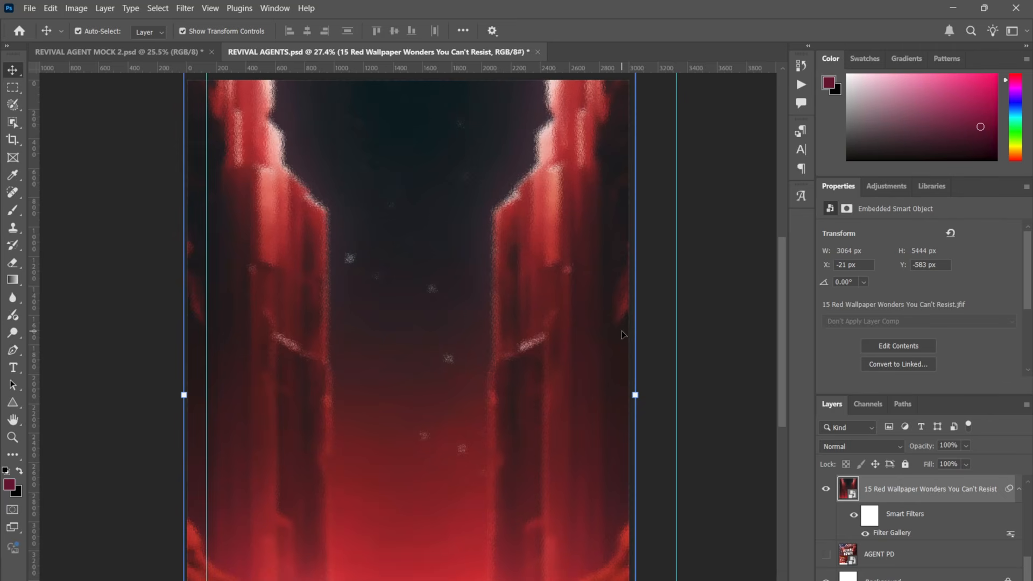
{"action": "left_click", "coordinate": [698, 327]}
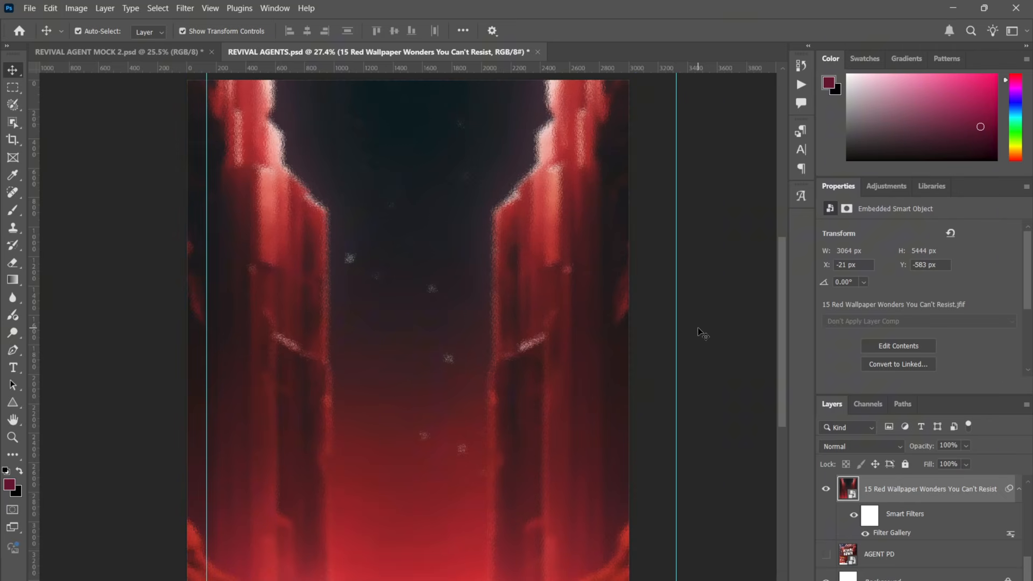
Show the Church background layer above the red wallpaper and disable its layer mask.
{"action": "left_click", "coordinate": [853, 486]}
{"action": "scroll", "coordinate": [839, 517], "scroll_direction": "up", "scroll_amount": 2}
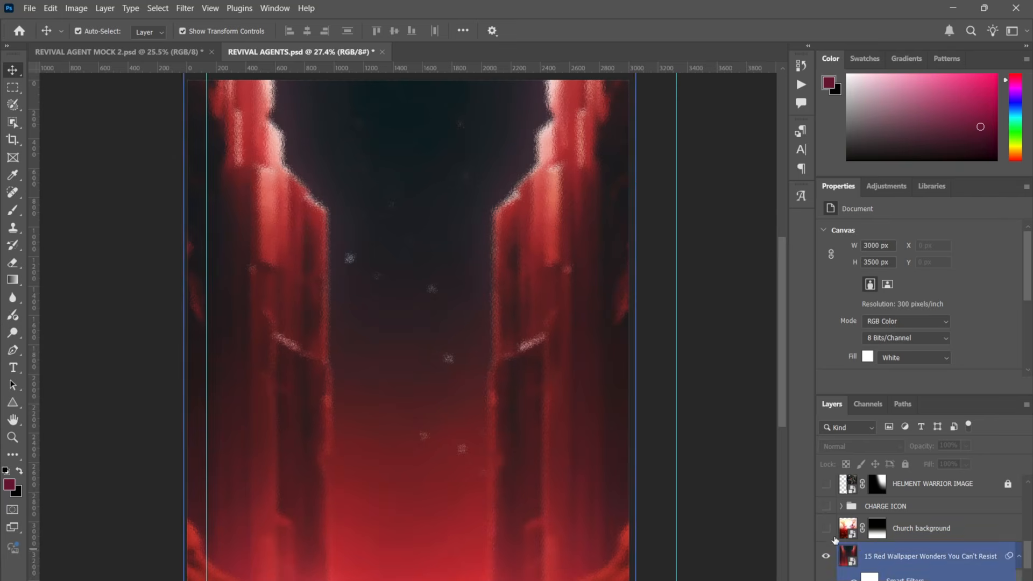
{"action": "left_click", "coordinate": [827, 530]}
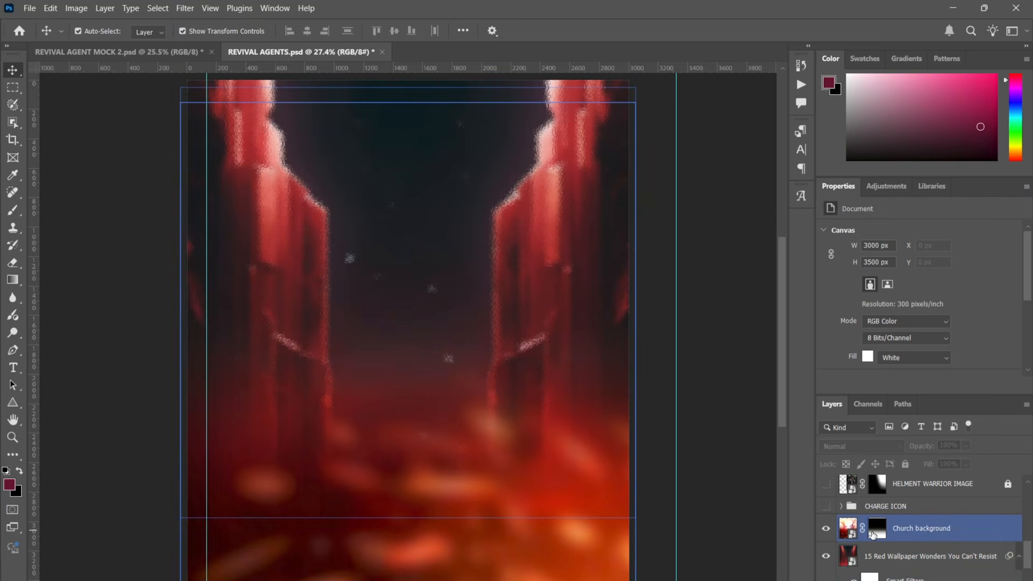
{"action": "right_click", "coordinate": [872, 532]}
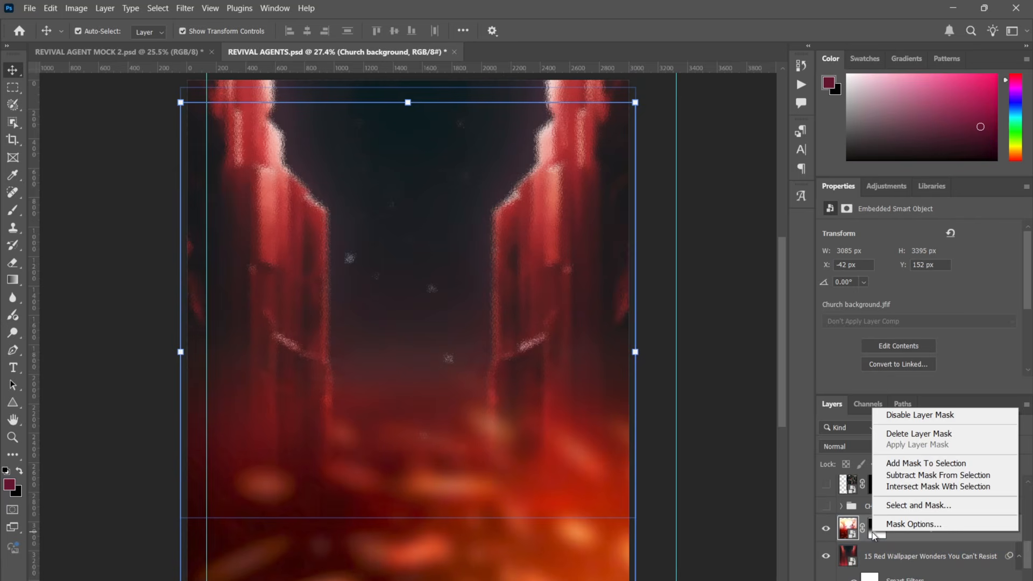
{"action": "left_click", "coordinate": [923, 418]}
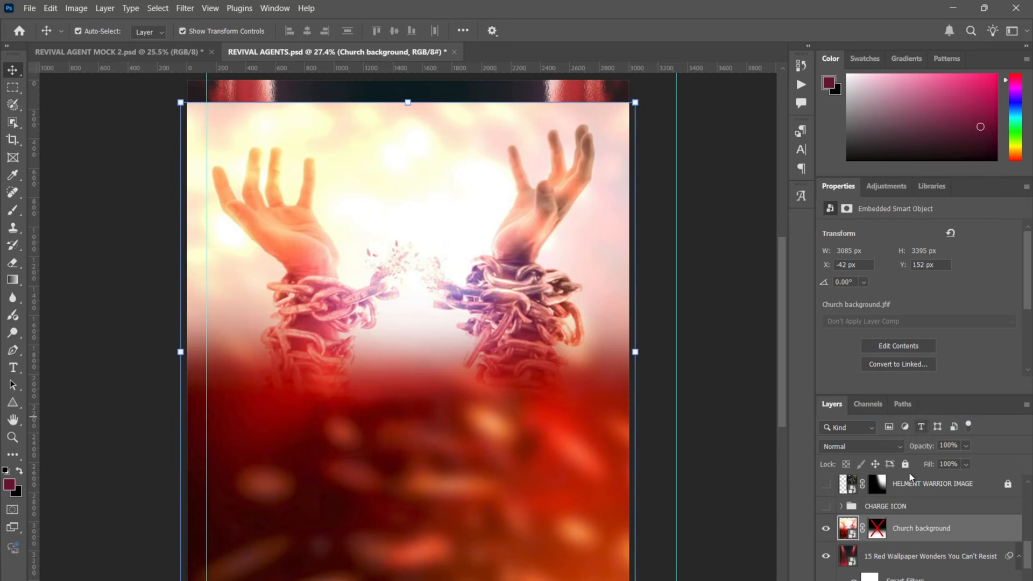
Toggle the Church background layer off and on to examine the unmasked image against the wallpaper.
{"action": "left_click", "coordinate": [707, 332]}
{"action": "left_click", "coordinate": [538, 288]}
{"action": "left_click", "coordinate": [825, 529]}
{"action": "left_click", "coordinate": [826, 529]}
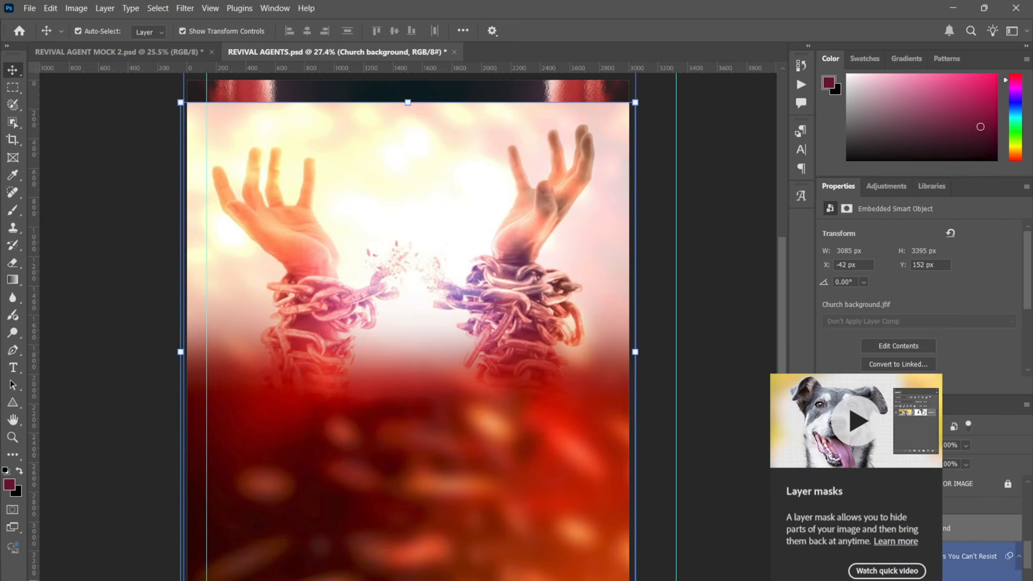
{"action": "left_click", "coordinate": [719, 519]}
{"action": "left_click", "coordinate": [955, 536]}
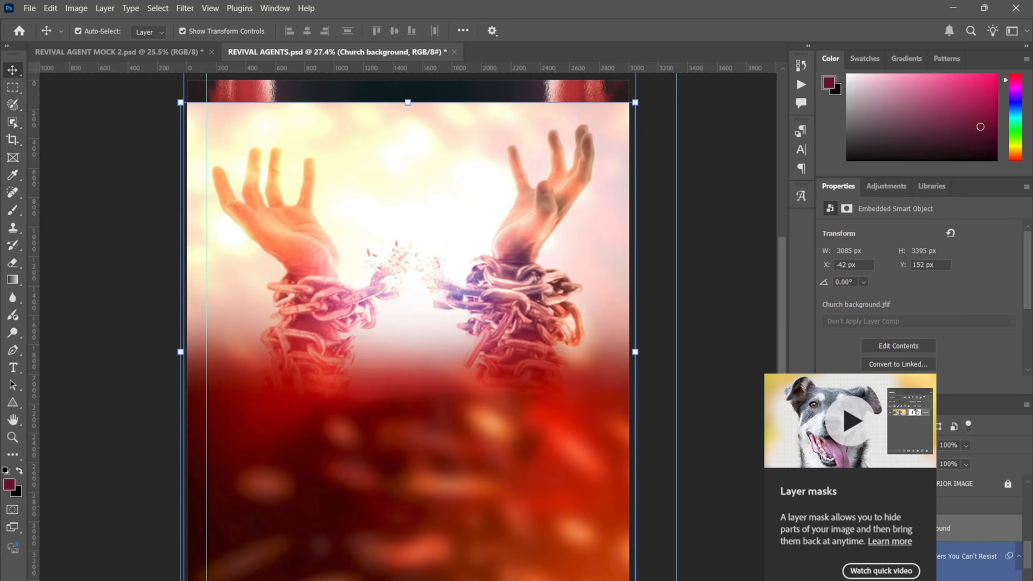
{"action": "left_click", "coordinate": [723, 470]}
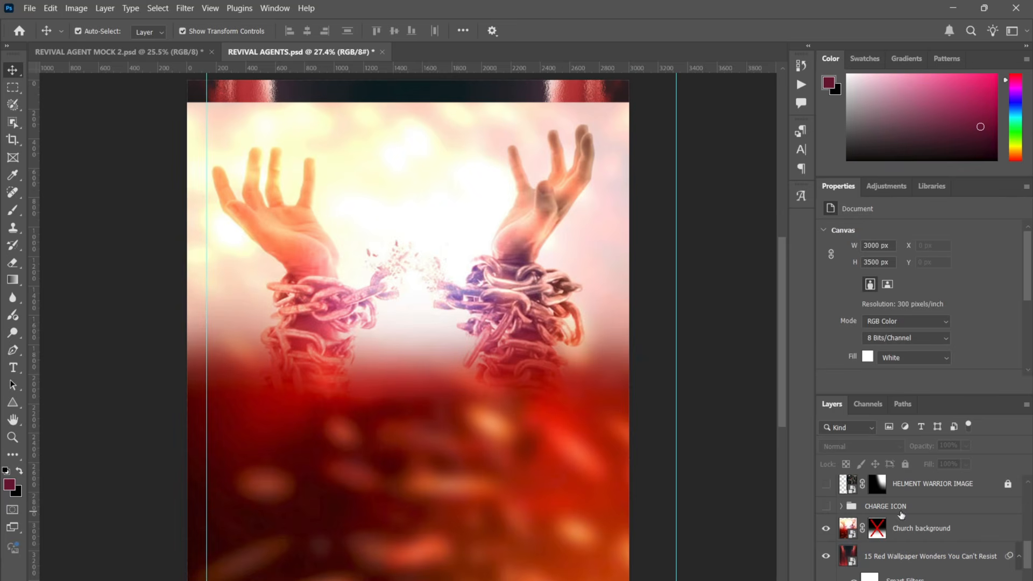
Undo the extra vector mask added to the Church background layer and delete the layer's disabled layer mask.
{"action": "left_click", "coordinate": [898, 529]}
{"action": "left_click", "coordinate": [897, 530]}
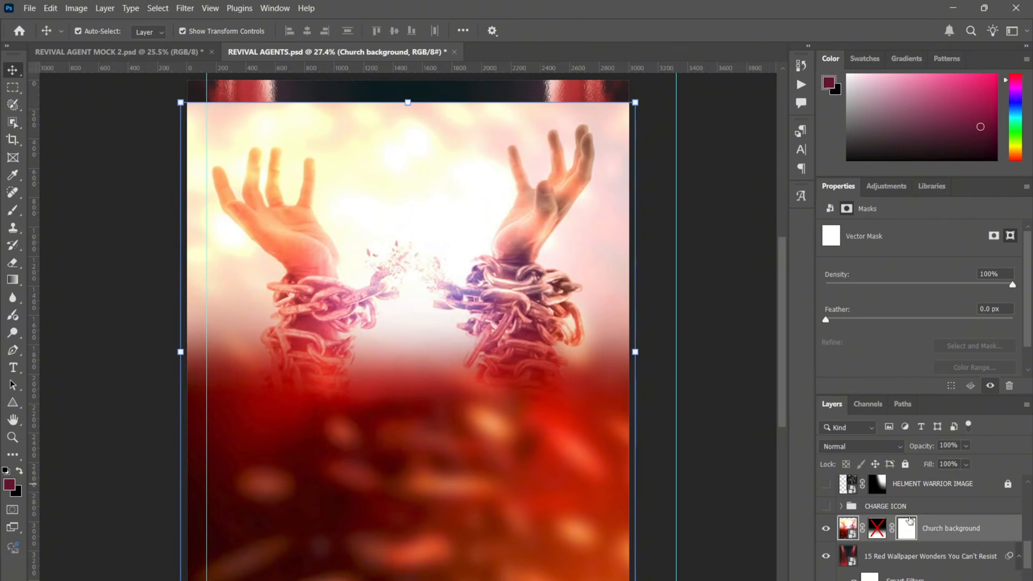
{"action": "key", "text": "ctrl+z"}
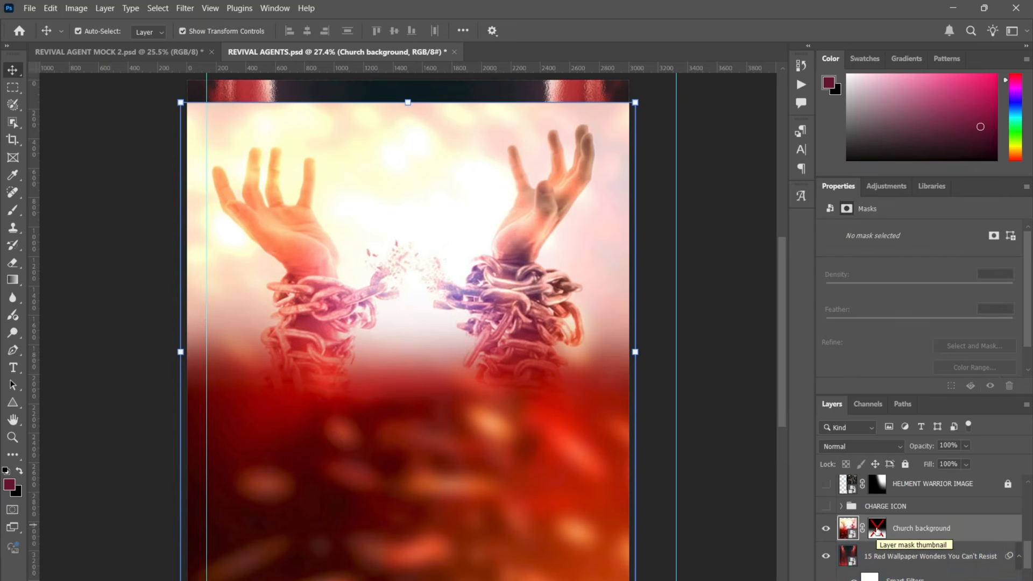
{"action": "right_click", "coordinate": [877, 531]}
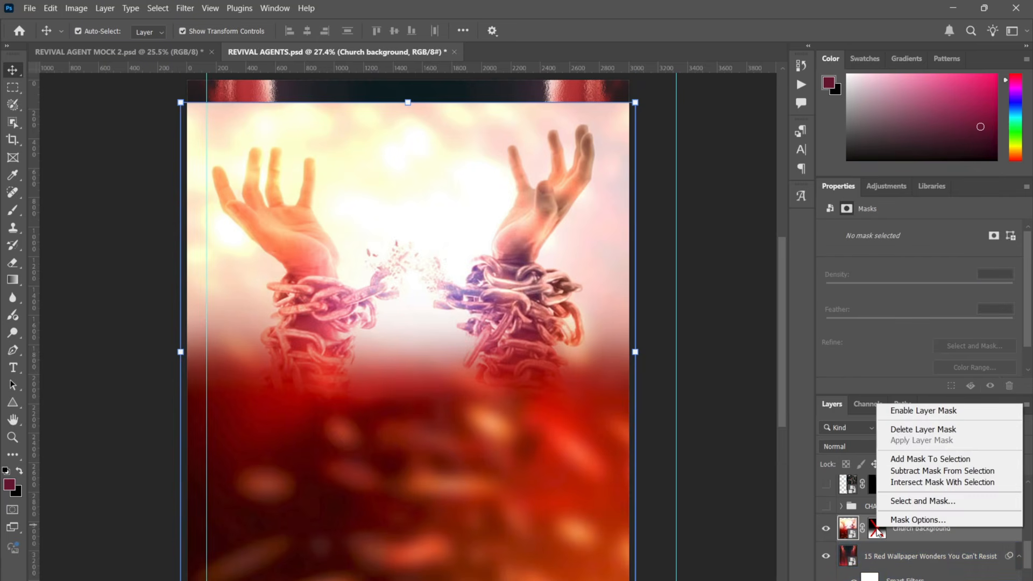
{"action": "left_click", "coordinate": [932, 430]}
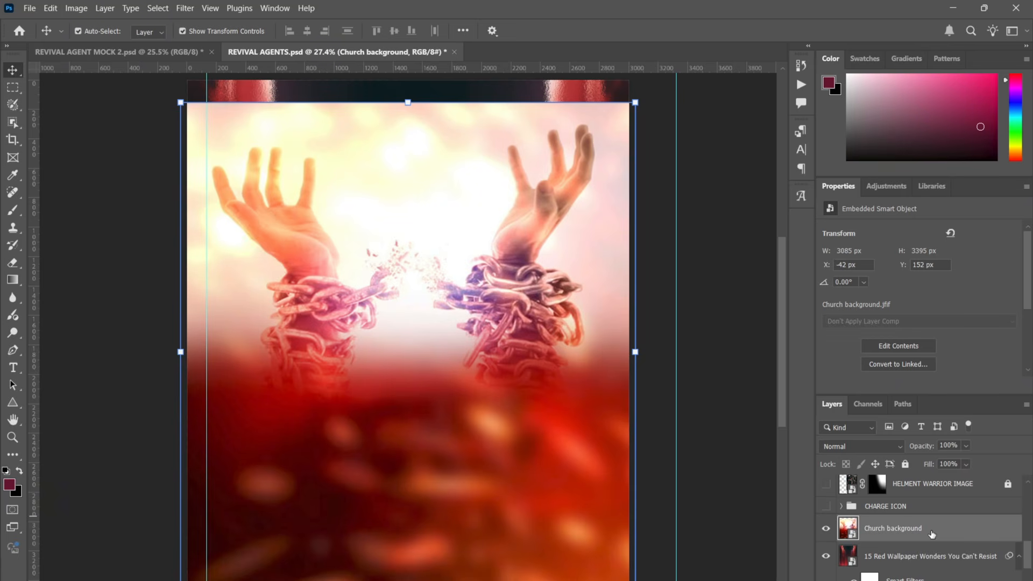
Check the Always Create Smart Objects when Placing option in the general preferences and leave without changing anything.
{"action": "left_click", "coordinate": [24, 8]}
{"action": "mouse_move", "coordinate": [52, 8]}
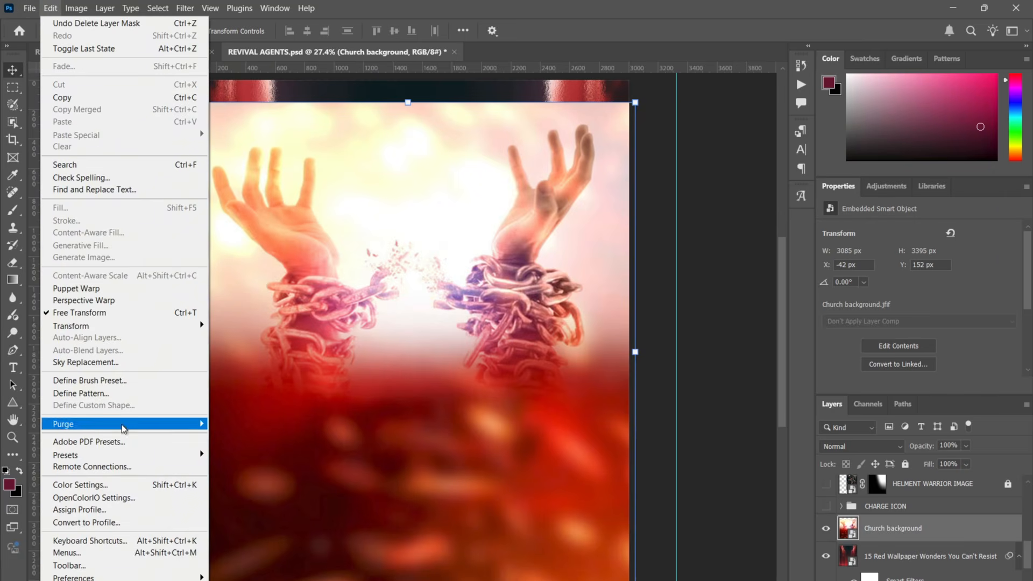
{"action": "mouse_move", "coordinate": [198, 577]}
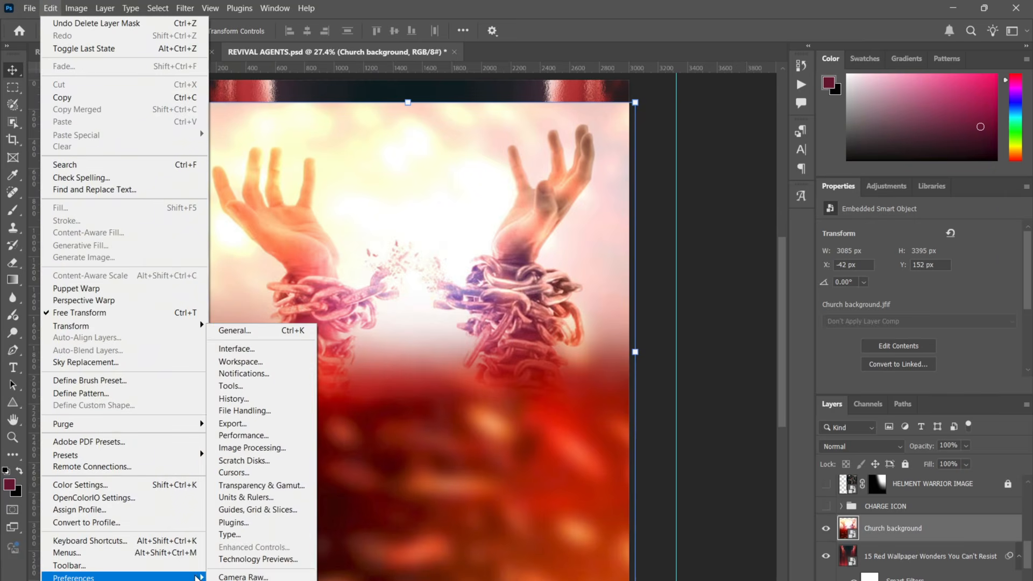
{"action": "left_click", "coordinate": [241, 334]}
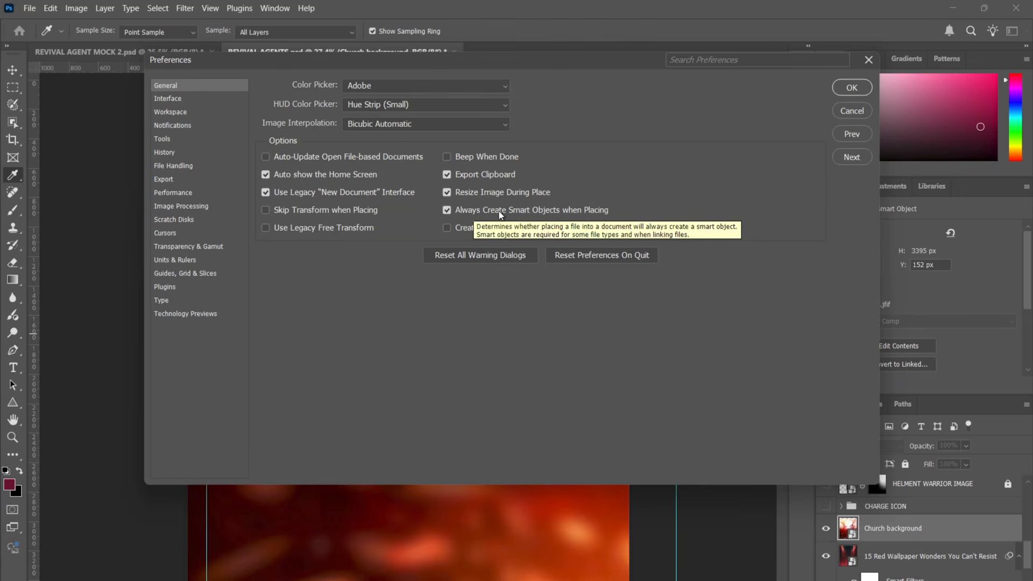
{"action": "left_click", "coordinate": [855, 110]}
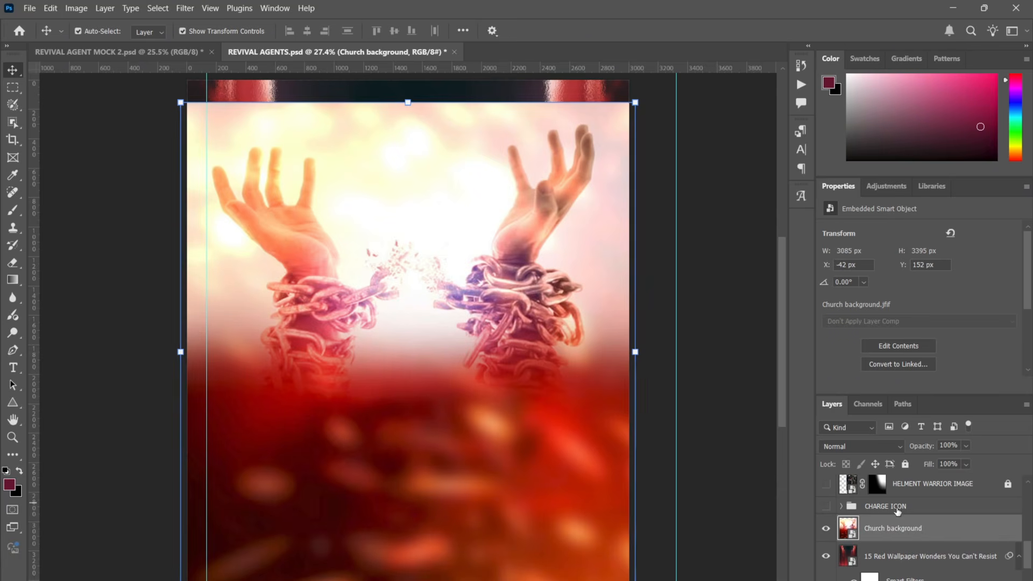
Review the Convert to Smart Object option for the Church background layer and add a new white layer mask to it.
{"action": "right_click", "coordinate": [950, 530]}
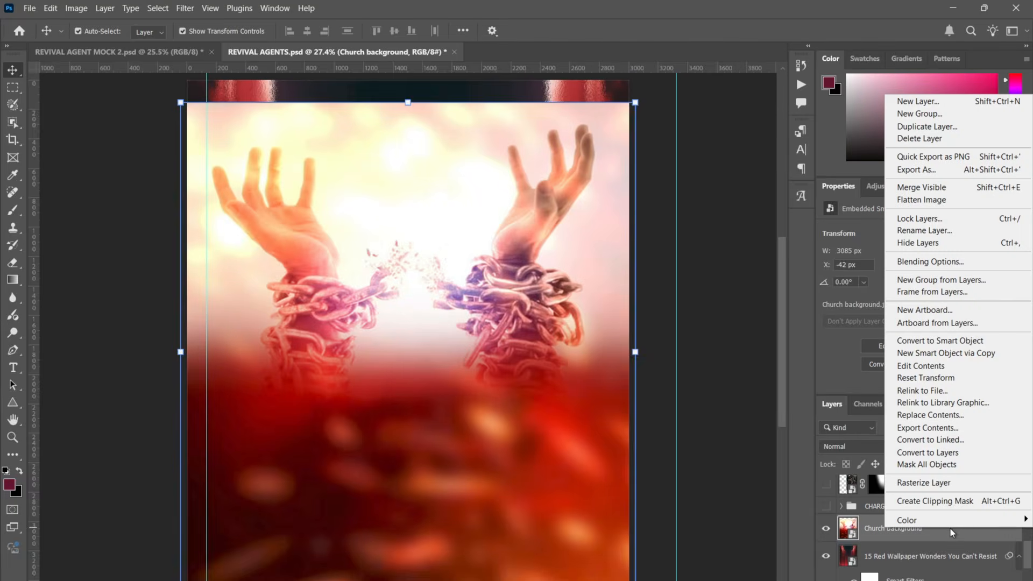
{"action": "left_click", "coordinate": [959, 344]}
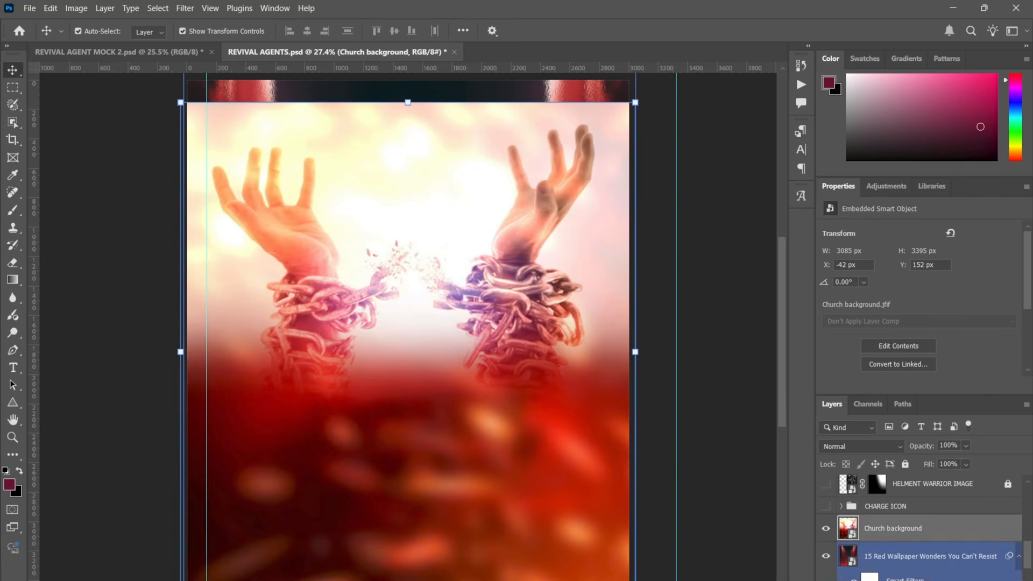
{"action": "left_click", "coordinate": [932, 580]}
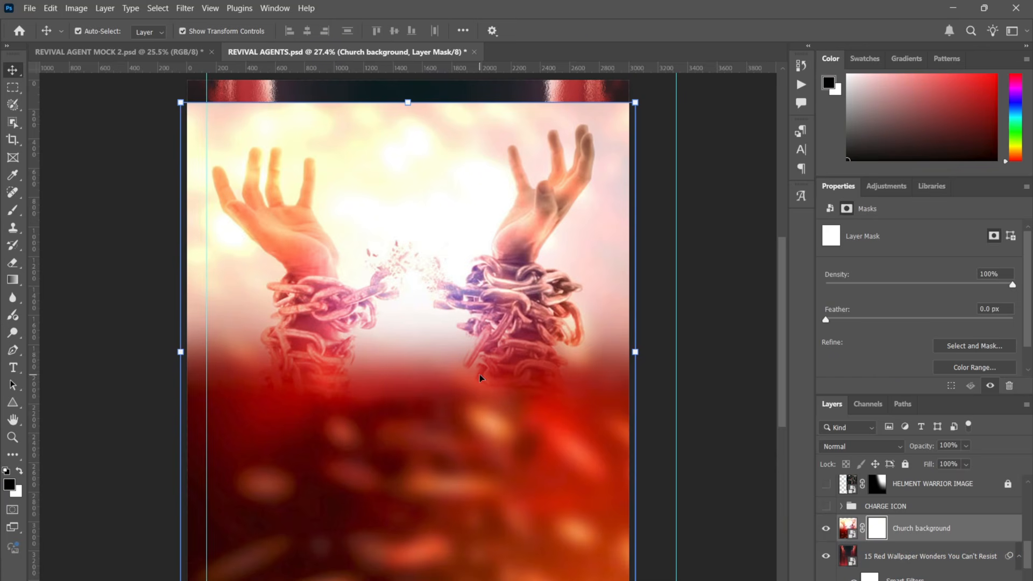
Open the Gradient Editor for the Gradient Tool and inspect the starting colour stop without changing its colour.
{"action": "left_click", "coordinate": [13, 279]}
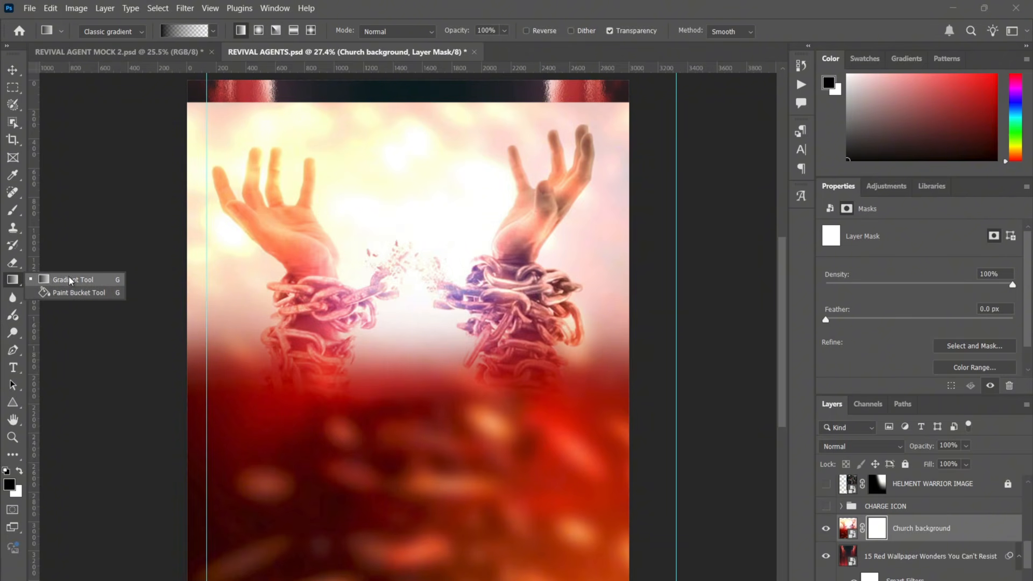
{"action": "left_click", "coordinate": [331, 373]}
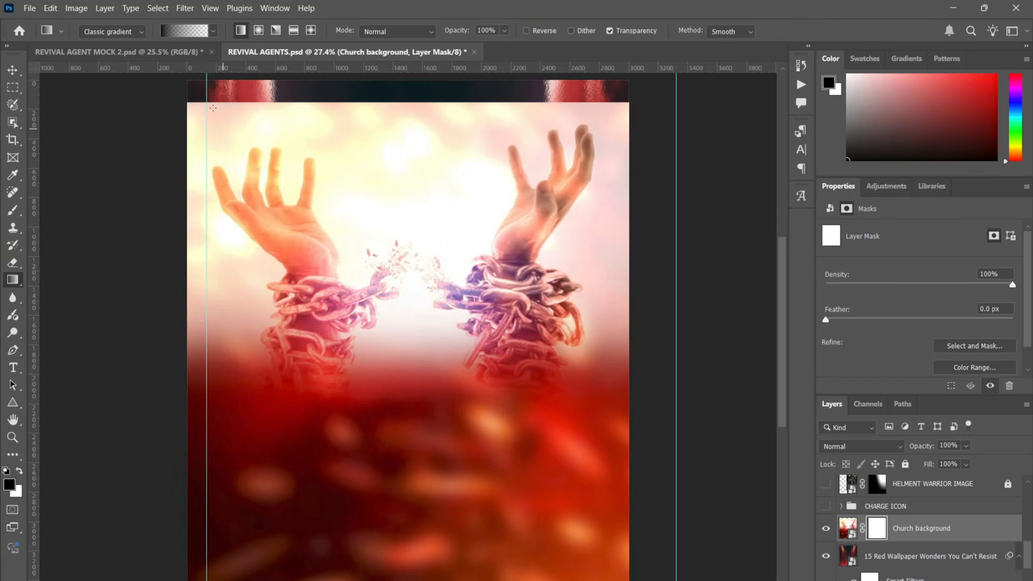
{"action": "left_click", "coordinate": [193, 31]}
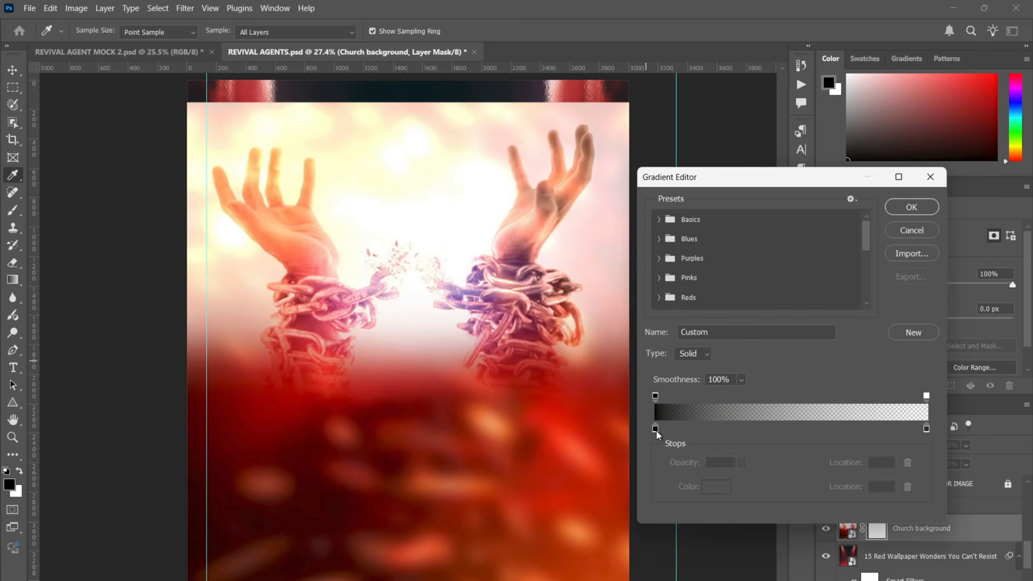
{"action": "left_click", "coordinate": [655, 428]}
{"action": "left_click", "coordinate": [718, 488]}
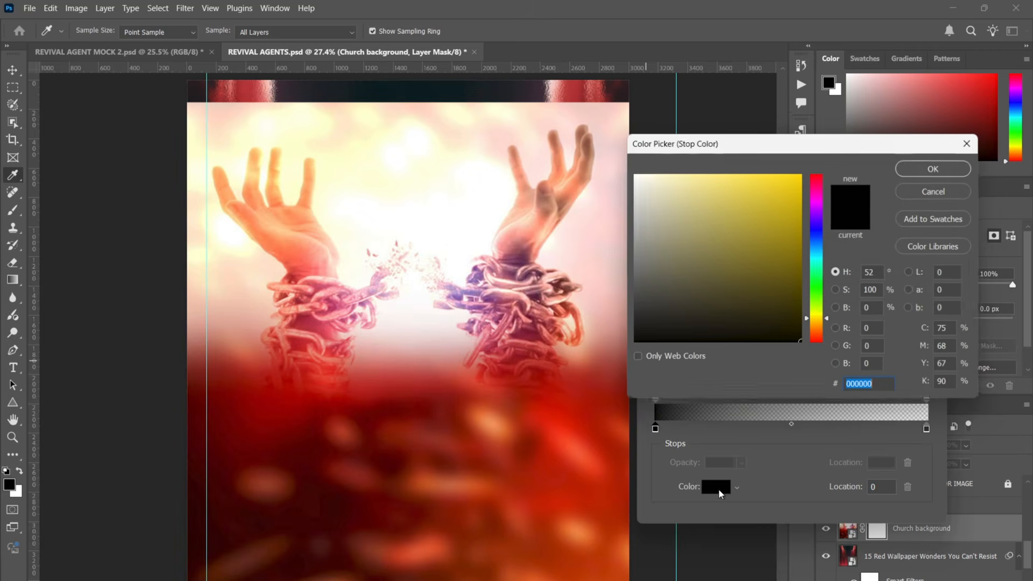
{"action": "left_click", "coordinate": [960, 190]}
Inspect the opacity and colour stops at both ends of the gradient and leave the Gradient Editor without changing anything.
{"action": "left_click", "coordinate": [655, 397]}
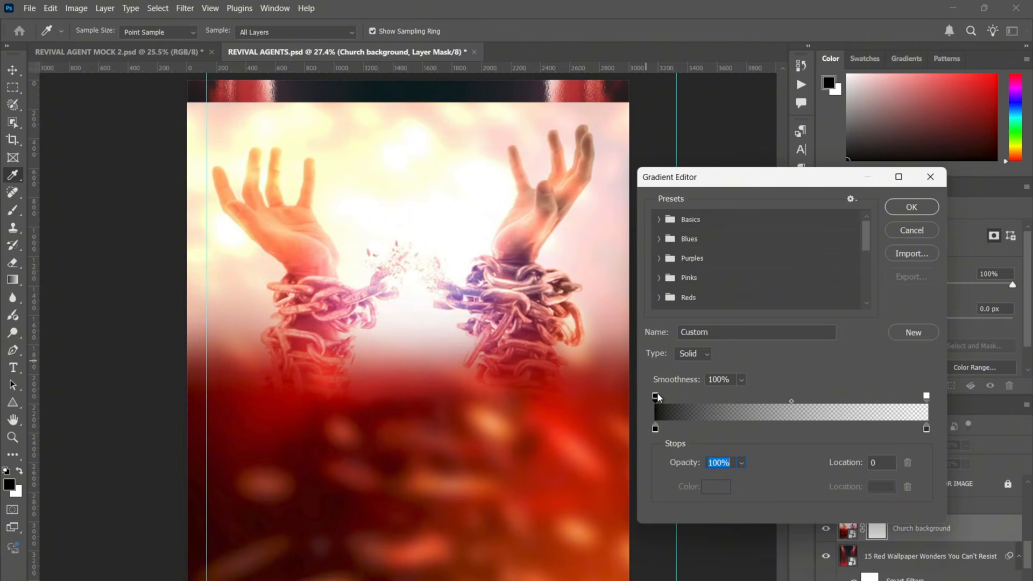
{"action": "left_click", "coordinate": [925, 428]}
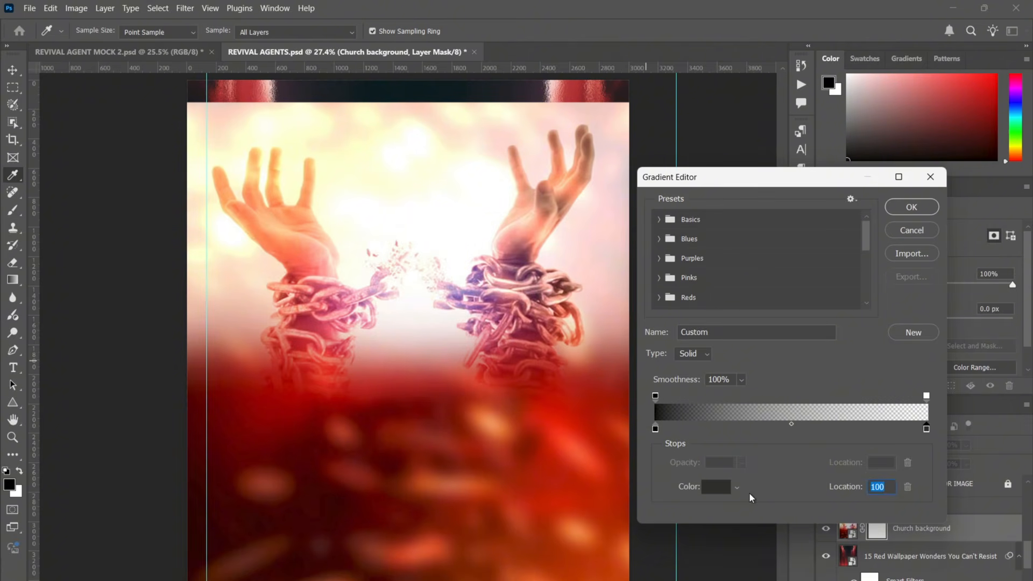
{"action": "left_click", "coordinate": [922, 398]}
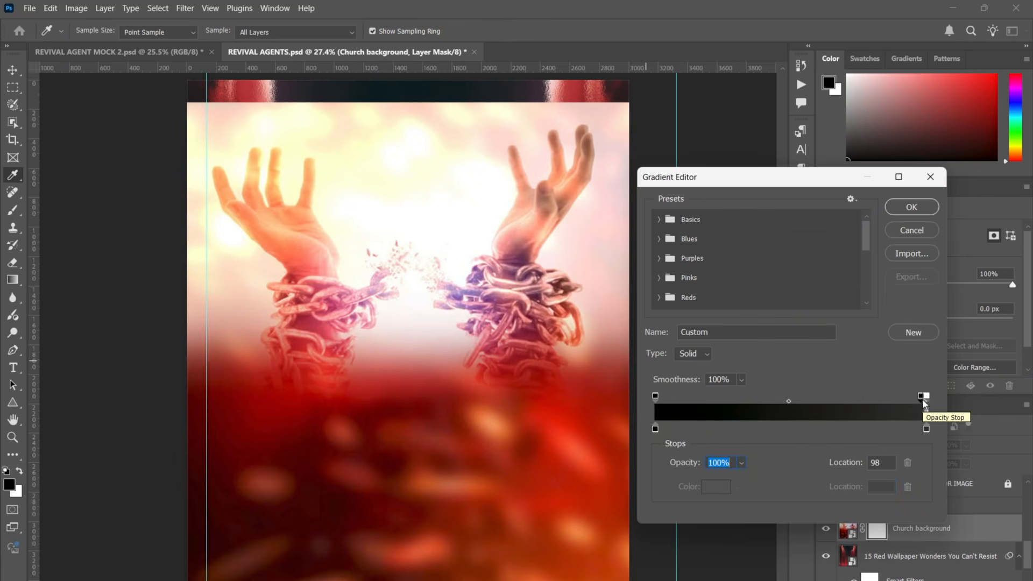
{"action": "key", "text": "ctrl+z"}
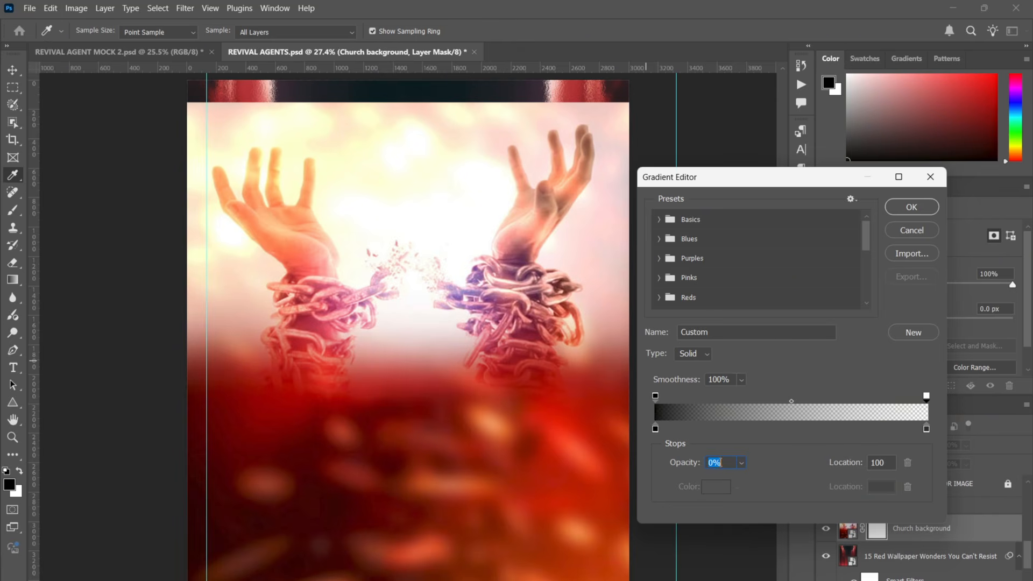
{"action": "left_click", "coordinate": [926, 429]}
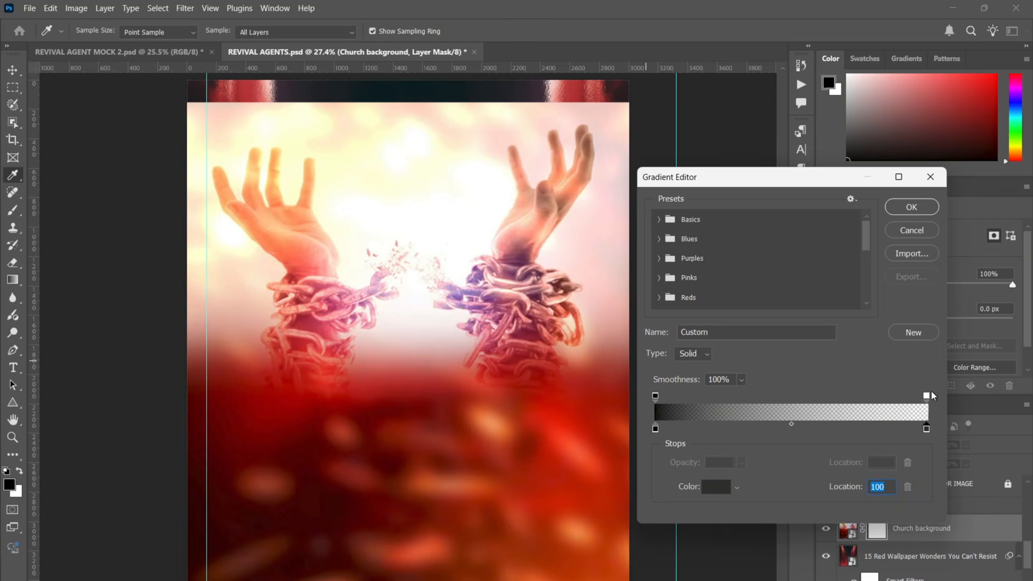
{"action": "left_click", "coordinate": [908, 232]}
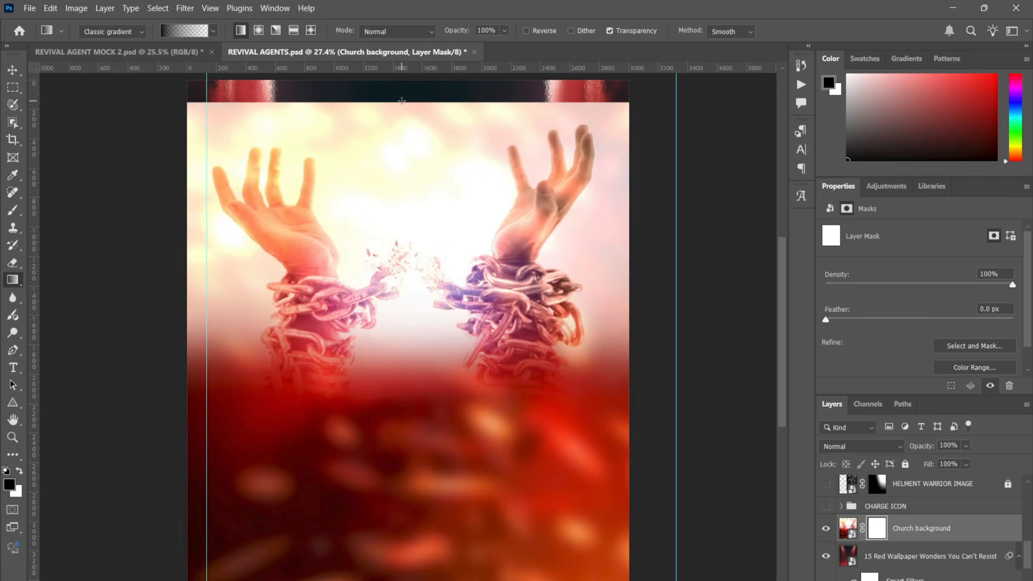
Fade the upper Church background into the red wallpaper with repeated downward black-to-transparent linear gradients on its layer mask.
{"action": "left_click_drag", "start_coordinate": [402, 101], "coordinate": [392, 441]}
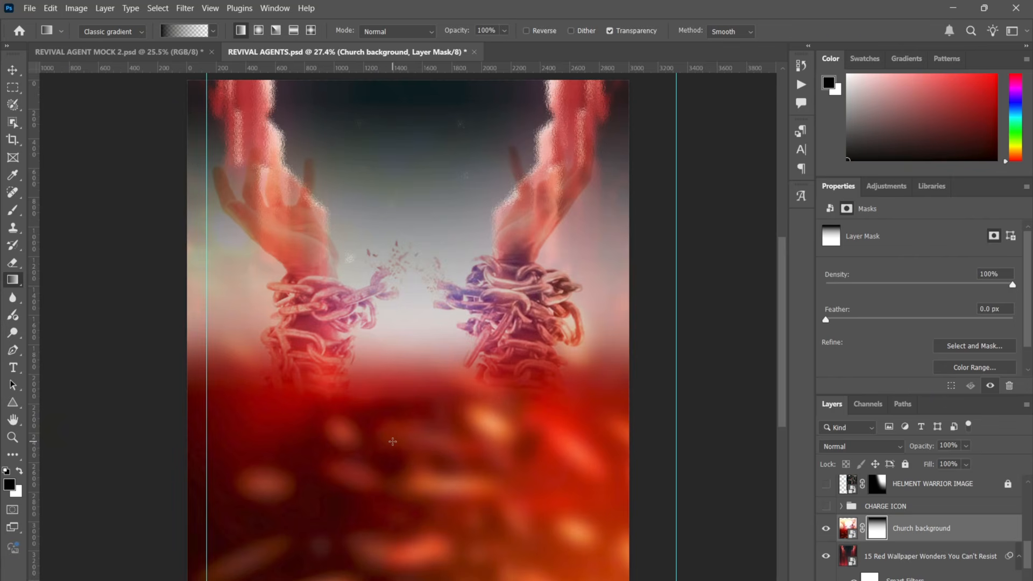
{"action": "left_click_drag", "start_coordinate": [422, 160], "coordinate": [451, 472]}
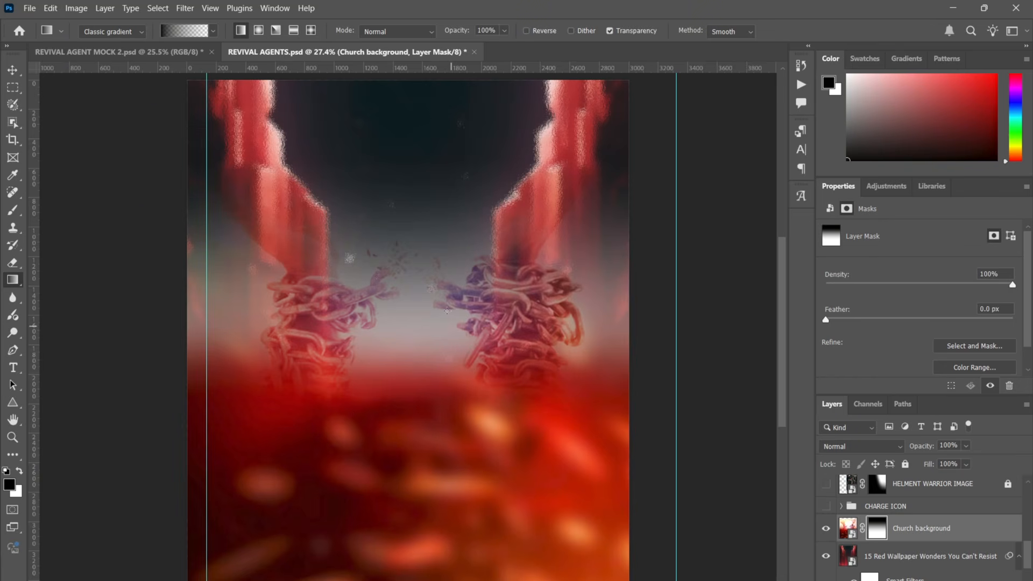
{"action": "left_click_drag", "start_coordinate": [421, 209], "coordinate": [430, 478]}
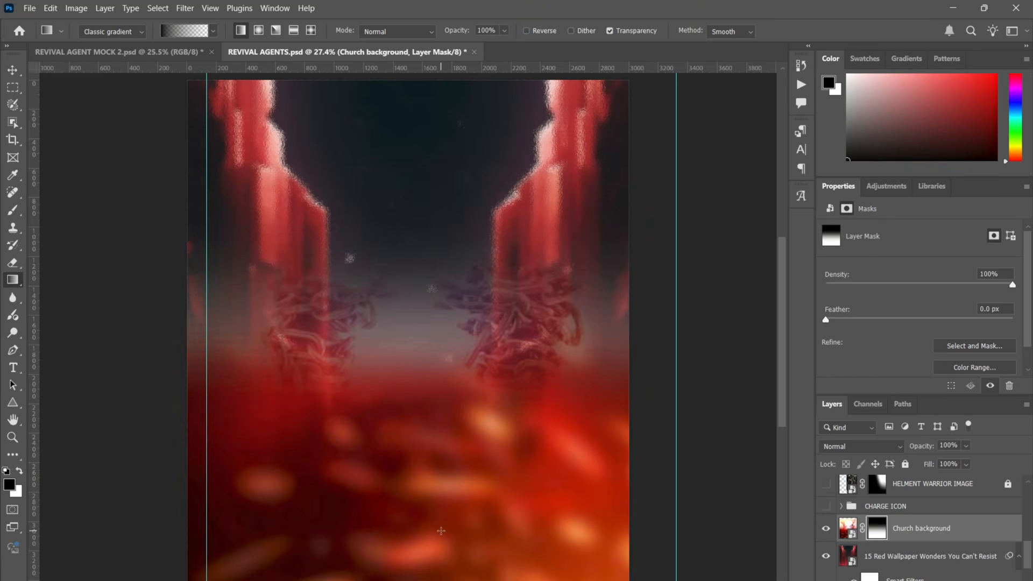
{"action": "left_click_drag", "start_coordinate": [451, 253], "coordinate": [447, 487]}
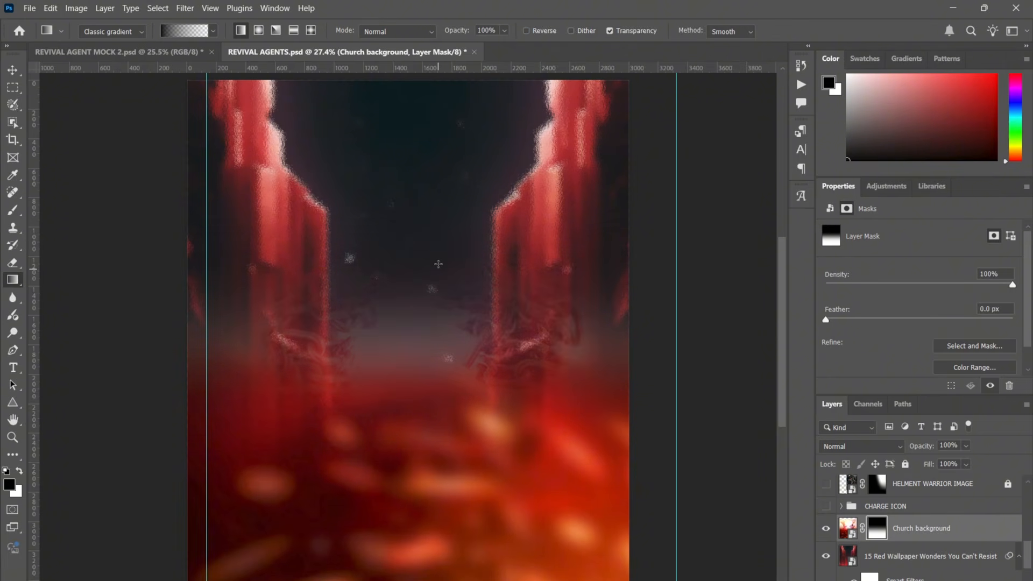
{"action": "left_click_drag", "start_coordinate": [438, 263], "coordinate": [447, 521]}
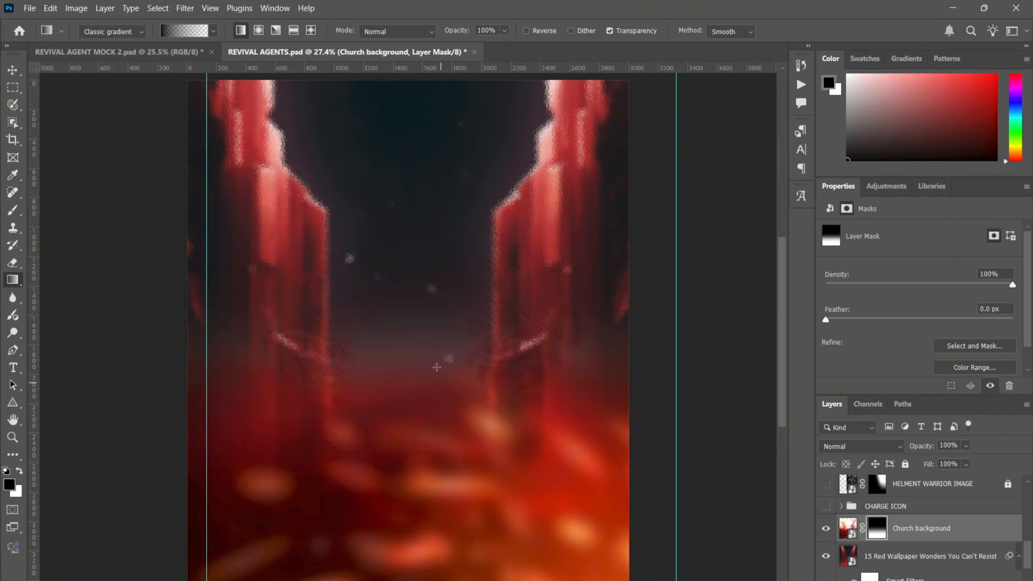
{"action": "left_click_drag", "start_coordinate": [430, 314], "coordinate": [444, 544]}
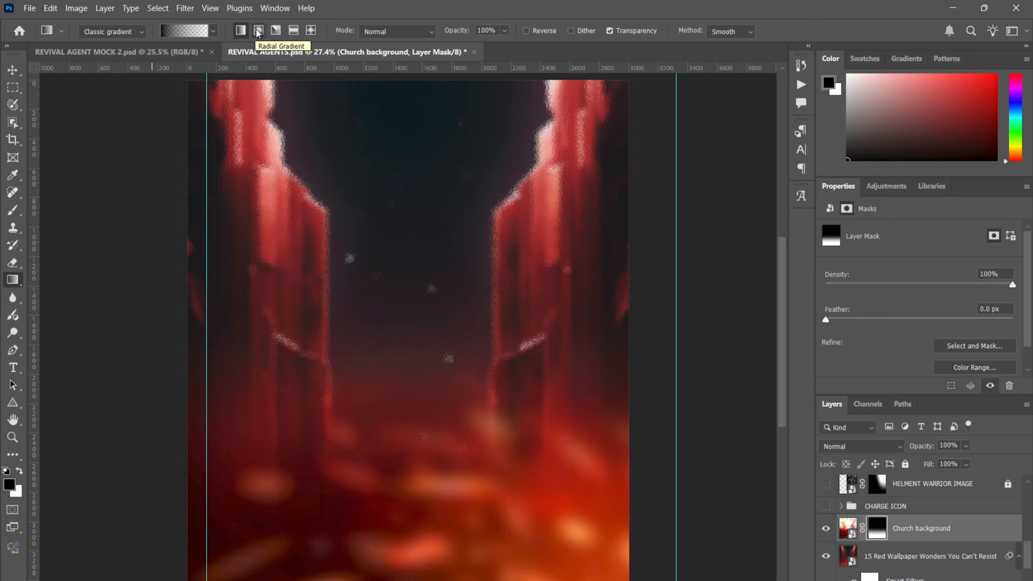
Recheck the gradient's end opacity stop in the Gradient Editor and leave without changing anything.
{"action": "left_click", "coordinate": [201, 37]}
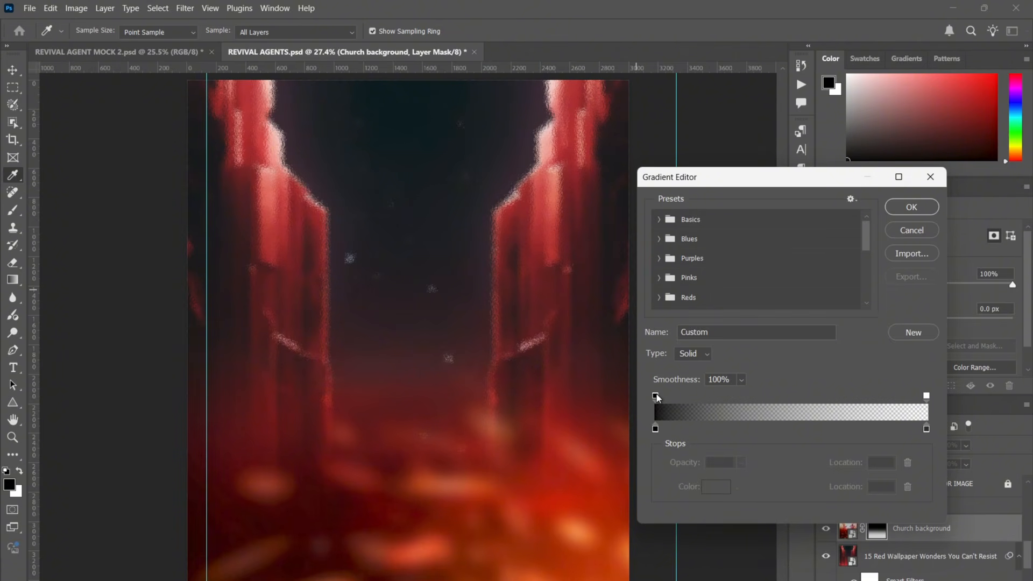
{"action": "left_click", "coordinate": [925, 396]}
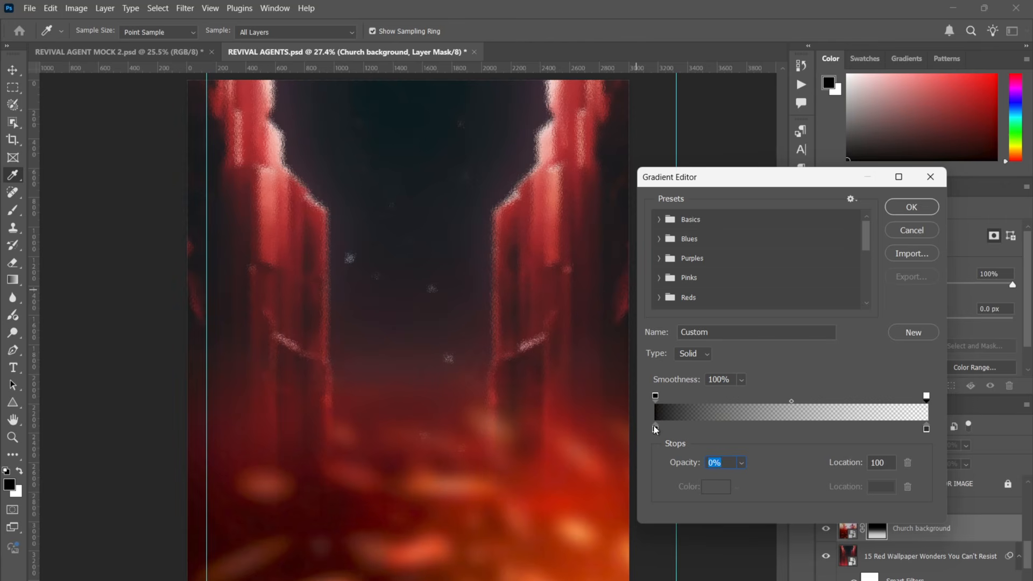
{"action": "left_click", "coordinate": [923, 227]}
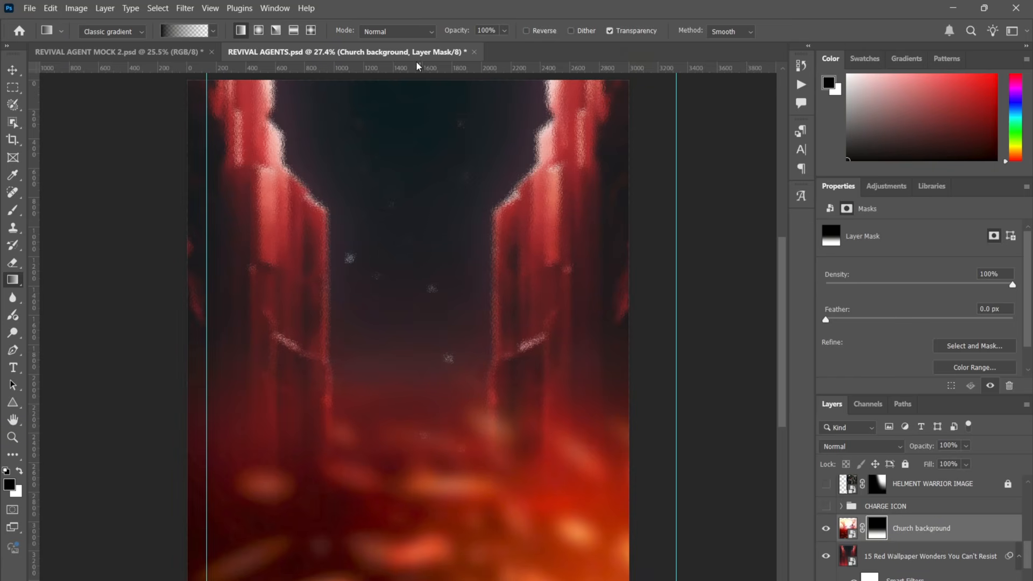
Compare selecting the Church background's smart object thumbnail with selecting its layer mask, and deselect the layer using the Move tool.
{"action": "left_click", "coordinate": [849, 528]}
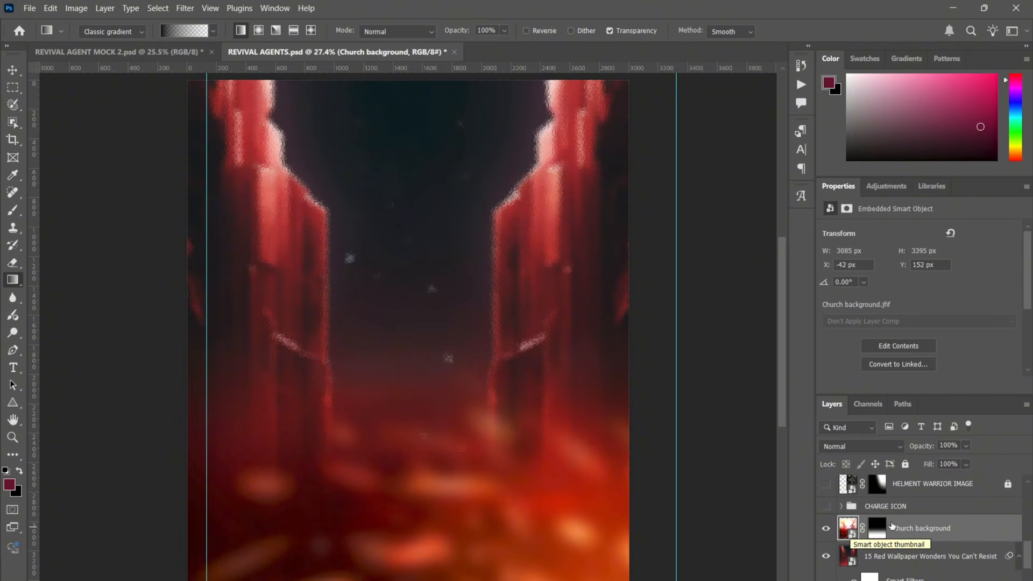
{"action": "left_click", "coordinate": [877, 530]}
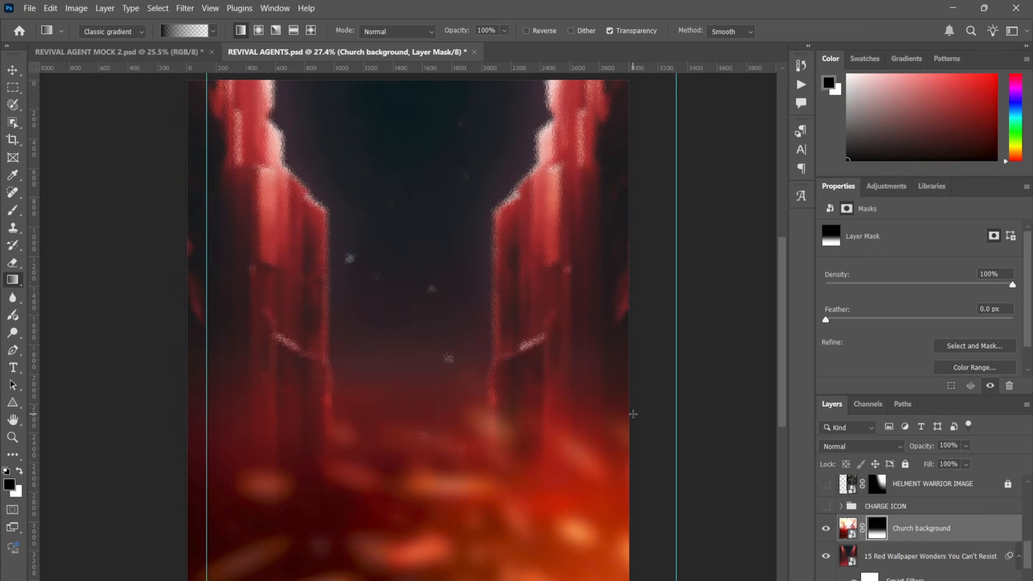
{"action": "key", "text": "v"}
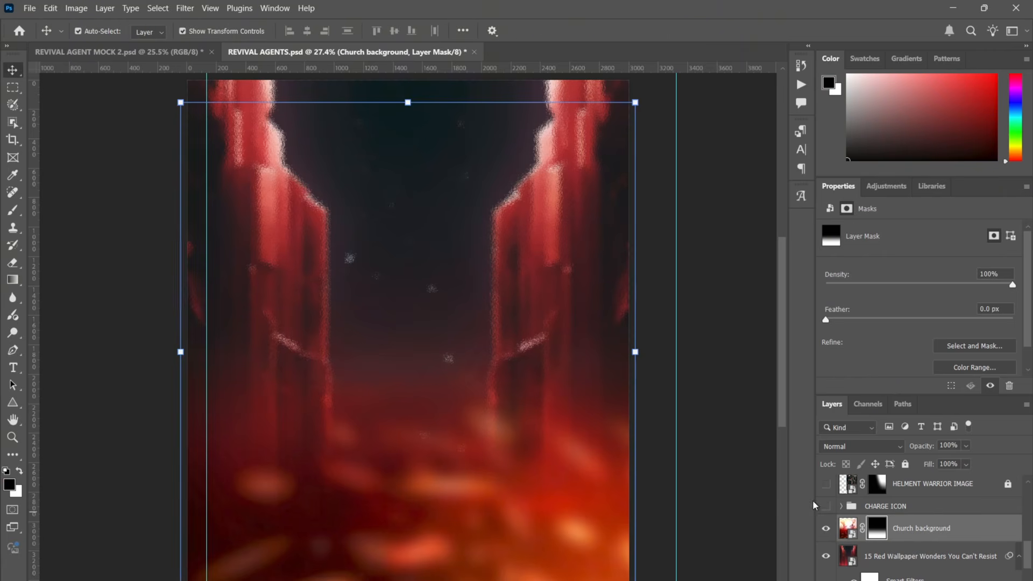
{"action": "left_click", "coordinate": [717, 464]}
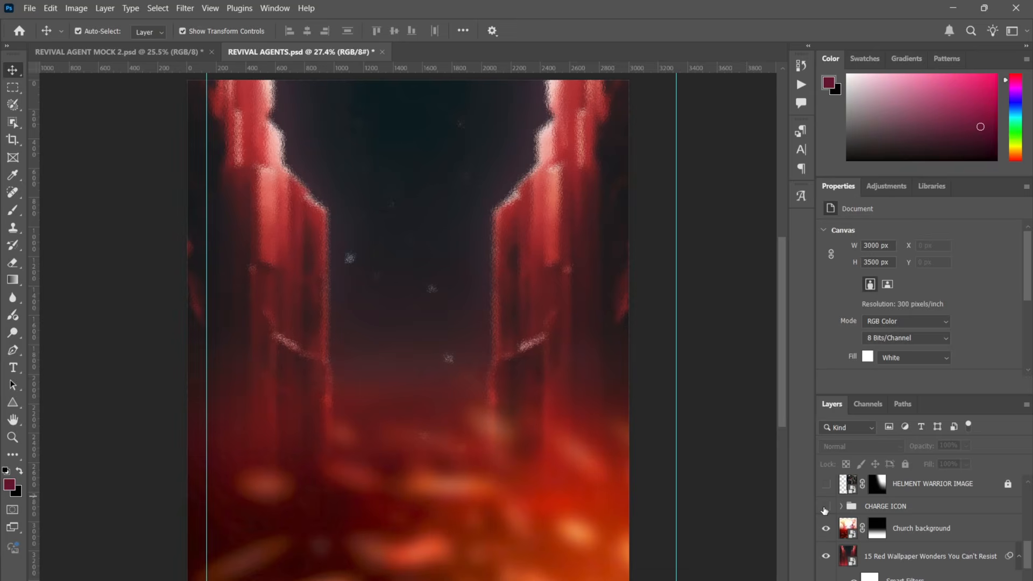
Show the CHARGE ICON group, expand it and select the download (15) lightning layer inside.
{"action": "left_click", "coordinate": [825, 506]}
{"action": "left_click", "coordinate": [842, 509]}
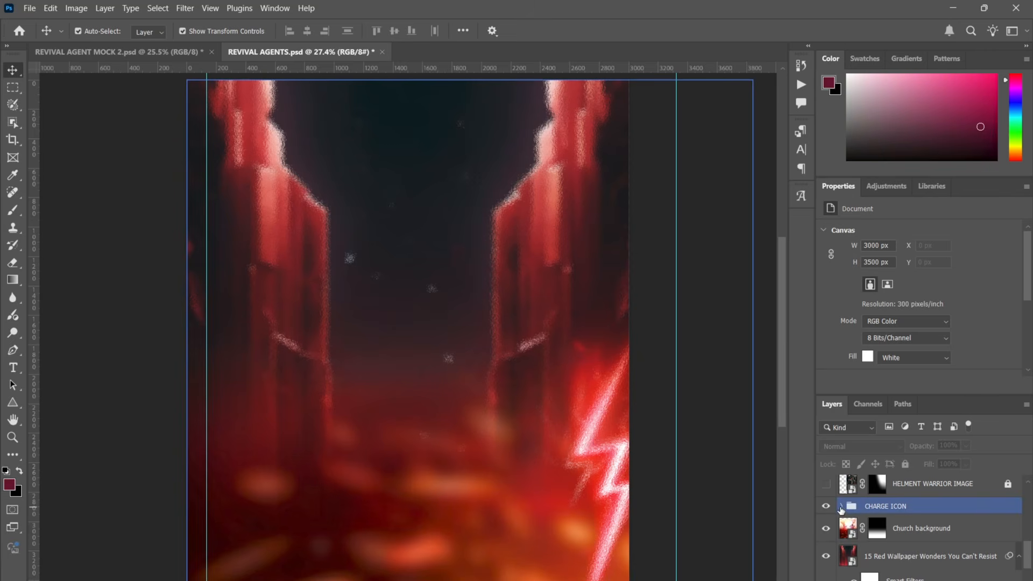
{"action": "left_click", "coordinate": [842, 509]}
{"action": "left_click", "coordinate": [914, 528]}
{"action": "left_click", "coordinate": [918, 562]}
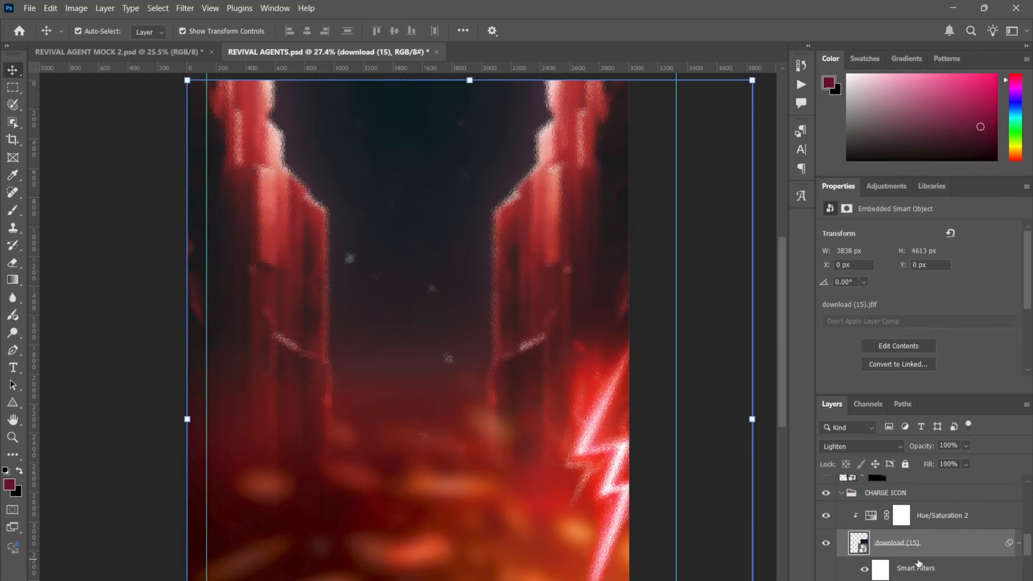
Examine the lightning bolt on the download (15) layer up close with and without its smart filter effect.
{"action": "scroll", "coordinate": [918, 563], "scroll_direction": "down", "scroll_amount": 1}
{"action": "scroll", "coordinate": [918, 563], "scroll_direction": "up", "scroll_amount": 1}
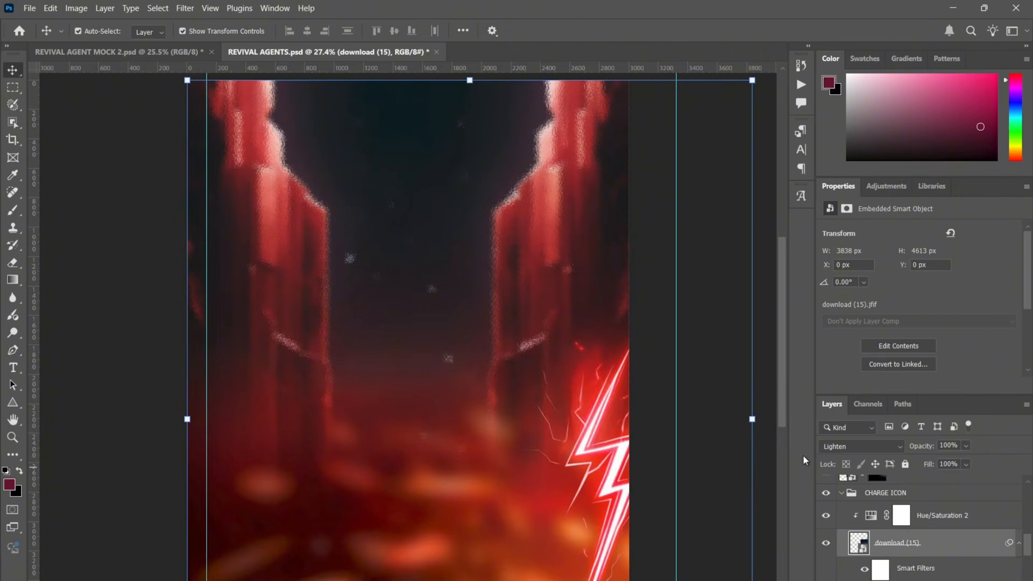
{"action": "key", "text": "ctrl+plus"}
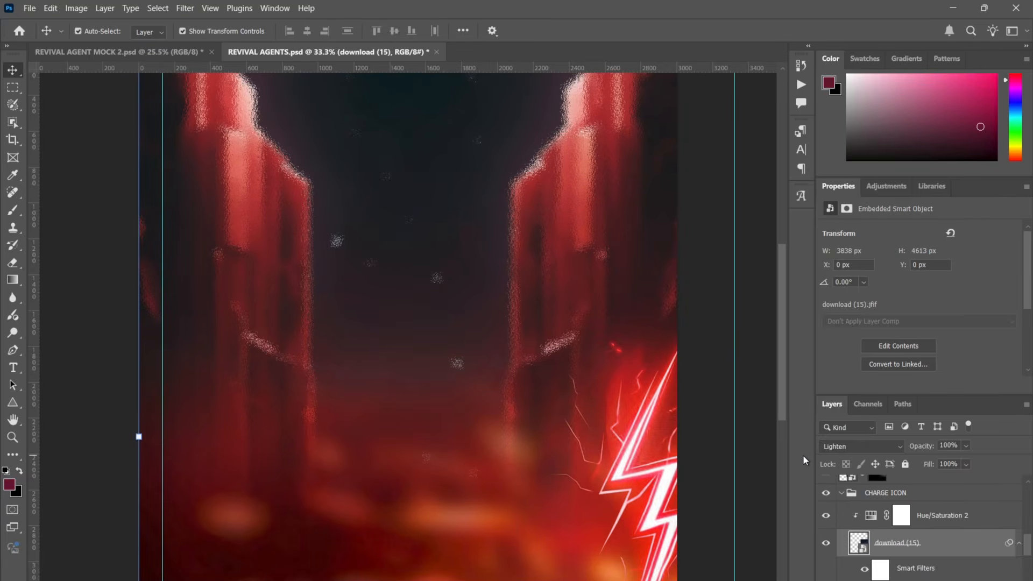
{"action": "scroll", "coordinate": [579, 398], "scroll_direction": "right", "scroll_amount": 3}
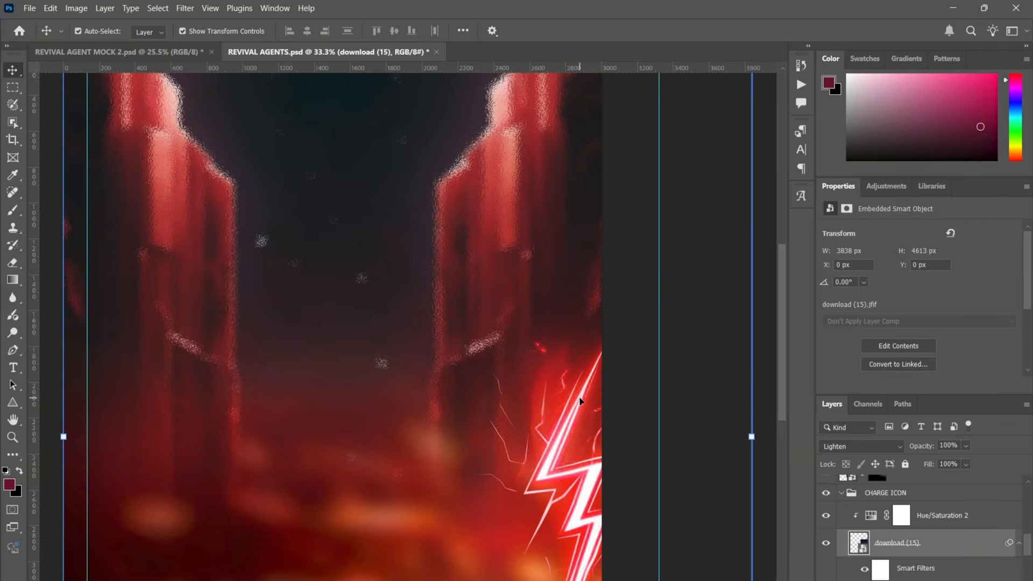
{"action": "scroll", "coordinate": [579, 400], "scroll_direction": "up", "scroll_amount": 1}
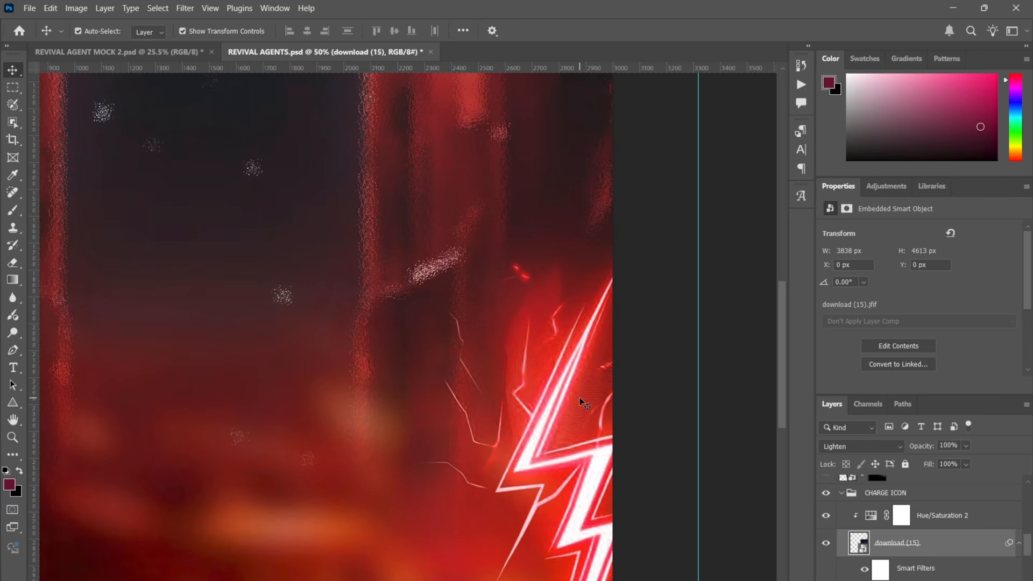
{"action": "scroll", "coordinate": [580, 397], "scroll_direction": "down", "scroll_amount": 1}
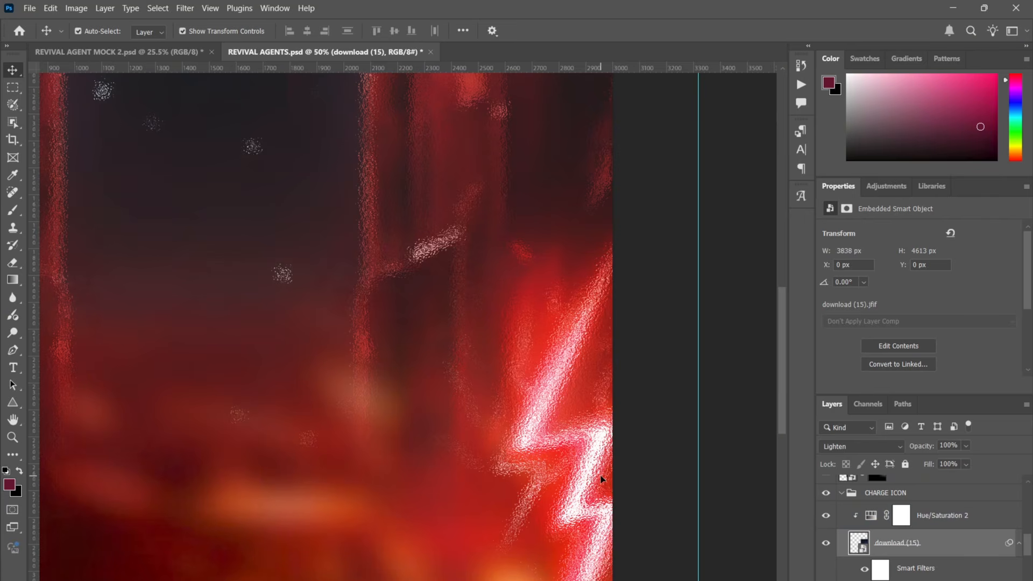
Hide the Hue/Saturation 2 adjustment to examine the lightning's original colour, and show the adjustment again.
{"action": "left_click", "coordinate": [830, 520]}
{"action": "key", "text": "ctrl+0"}
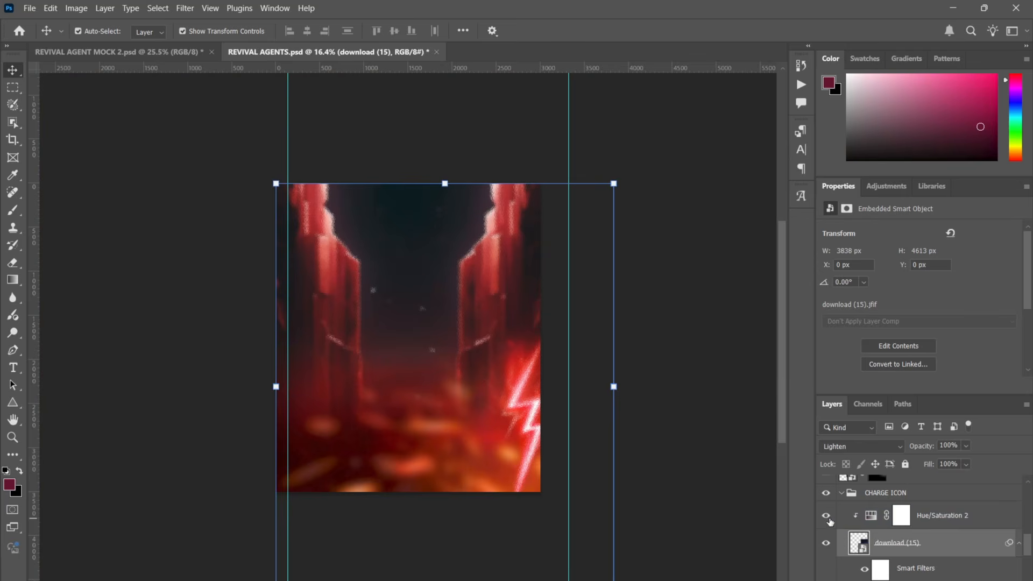
{"action": "left_click", "coordinate": [700, 433], "text": "ctrl"}
{"action": "key", "text": "ctrl+plus"}
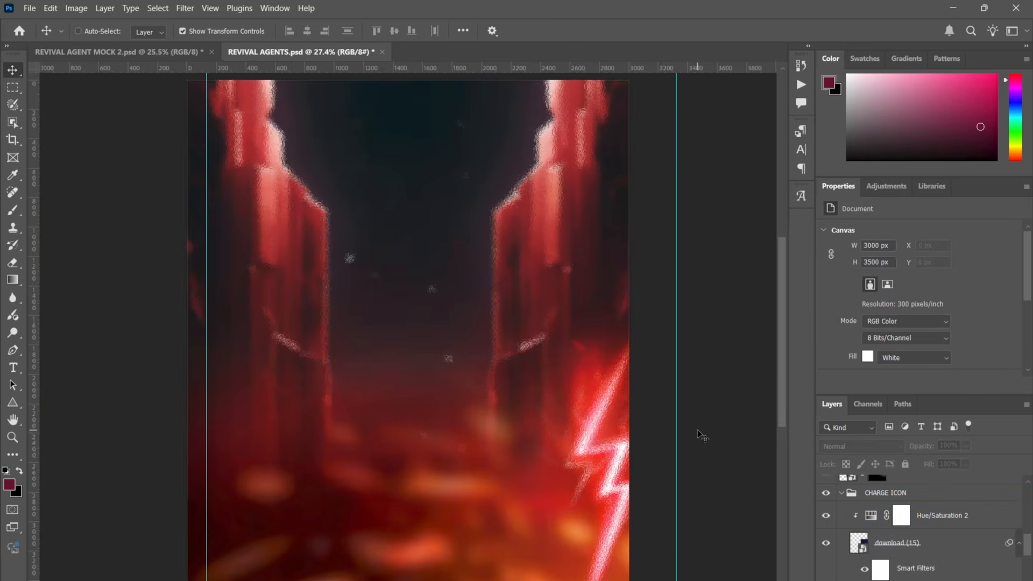
{"action": "left_click", "coordinate": [836, 523]}
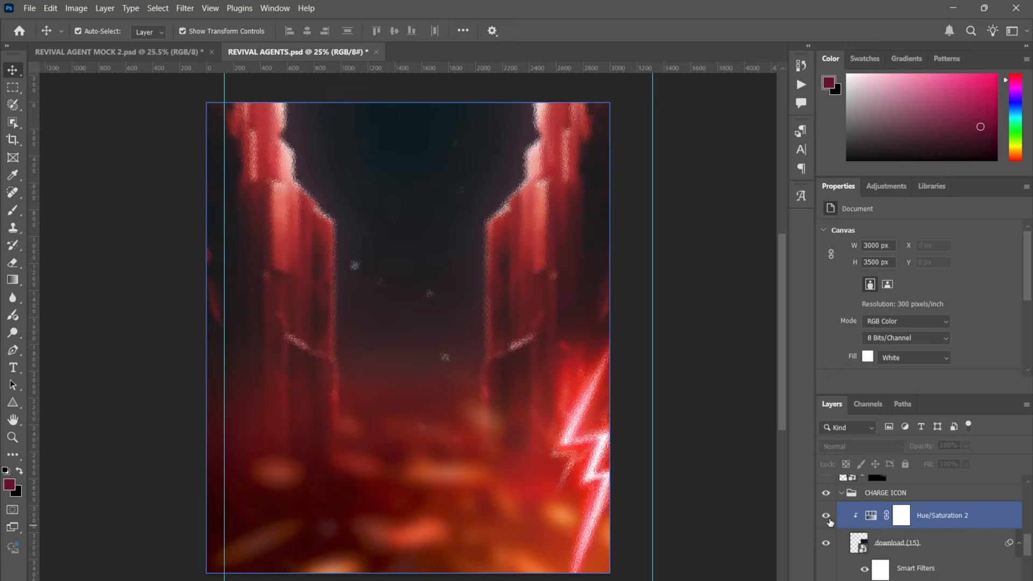
{"action": "left_click", "coordinate": [827, 521]}
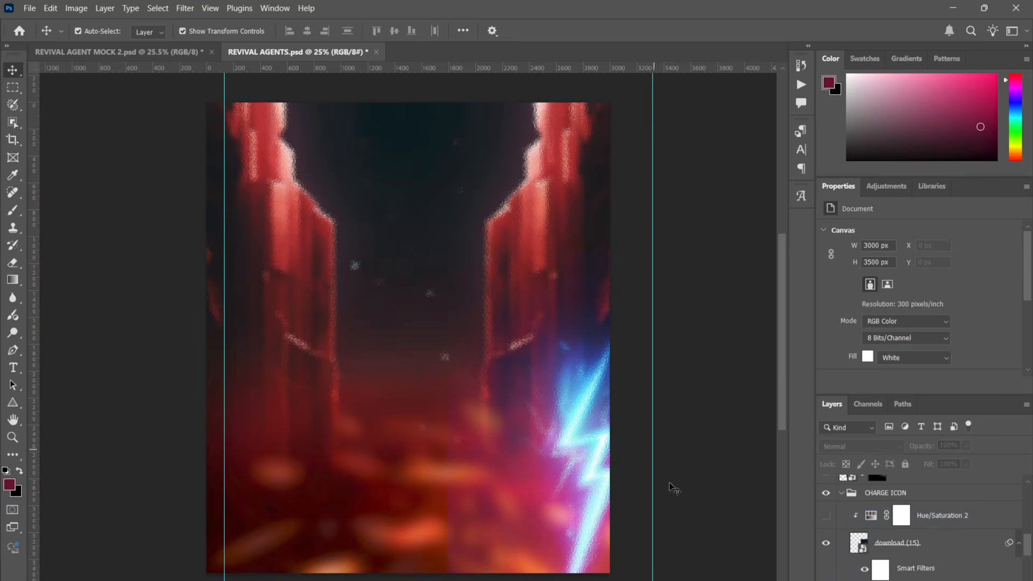
{"action": "left_click", "coordinate": [609, 415]}
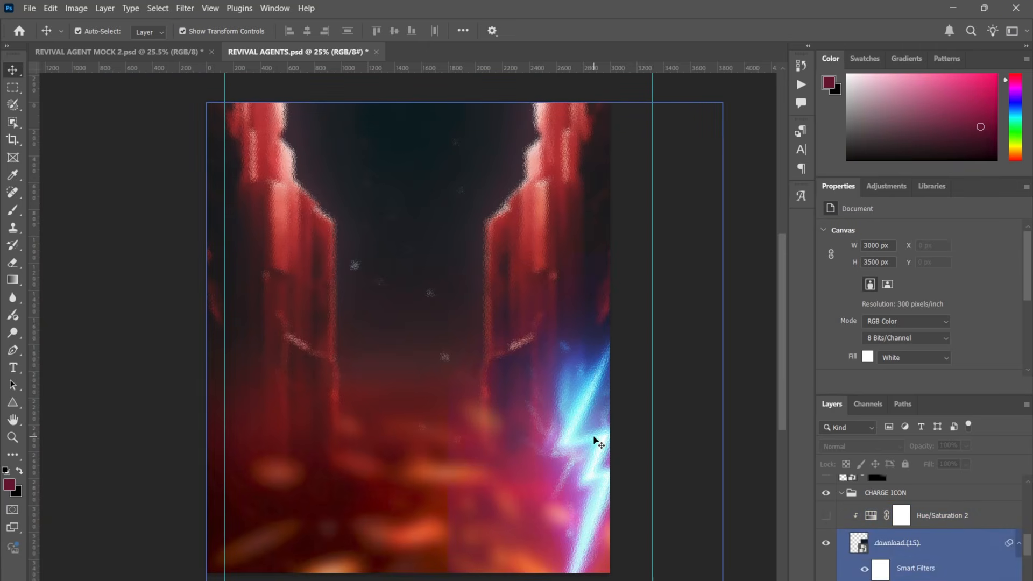
{"action": "left_click", "coordinate": [745, 474]}
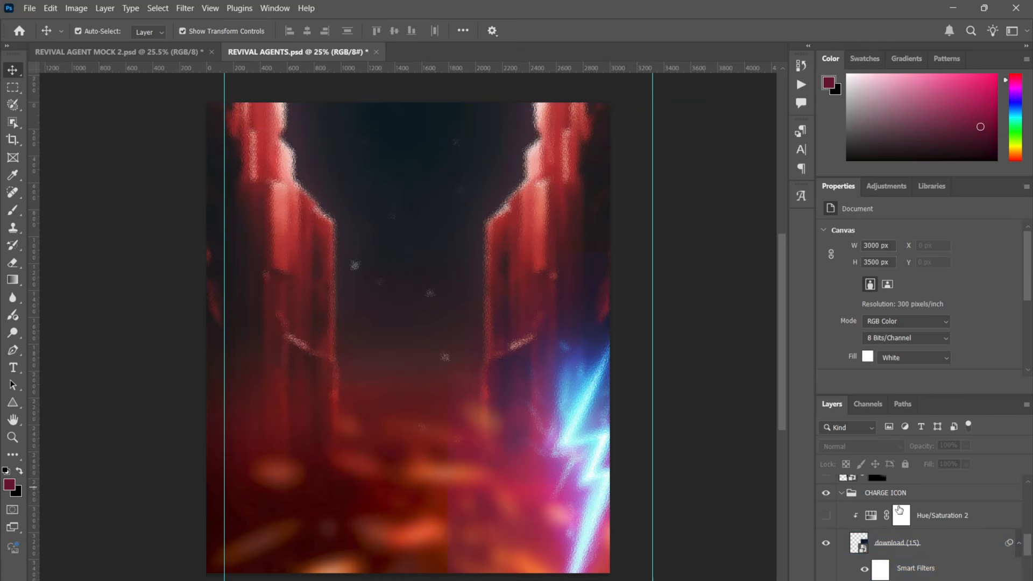
{"action": "left_click", "coordinate": [826, 517]}
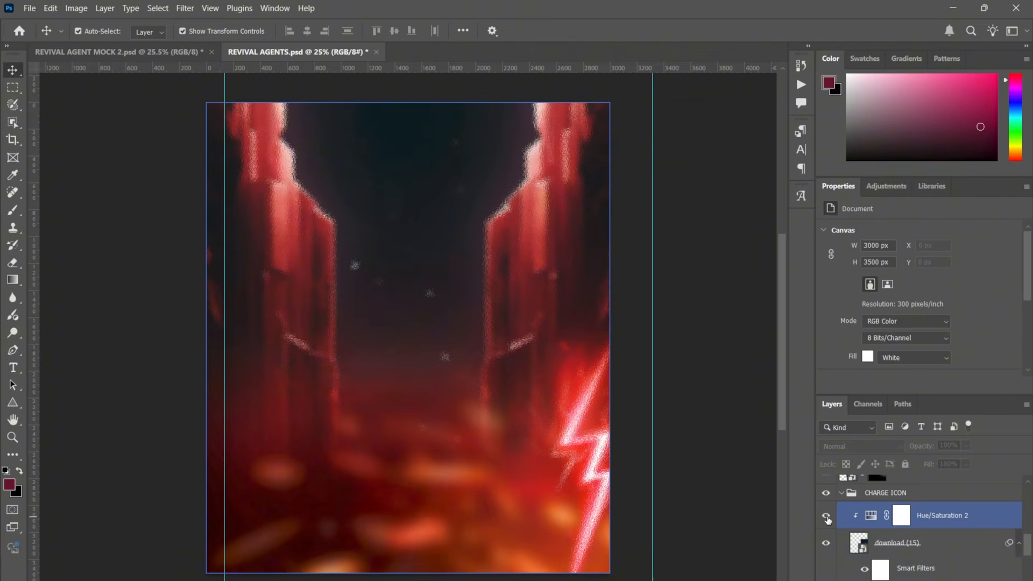
Open the Hue/Saturation 2 adjustment's properties and review the hue setting applied to the lightning layer.
{"action": "left_click", "coordinate": [872, 517]}
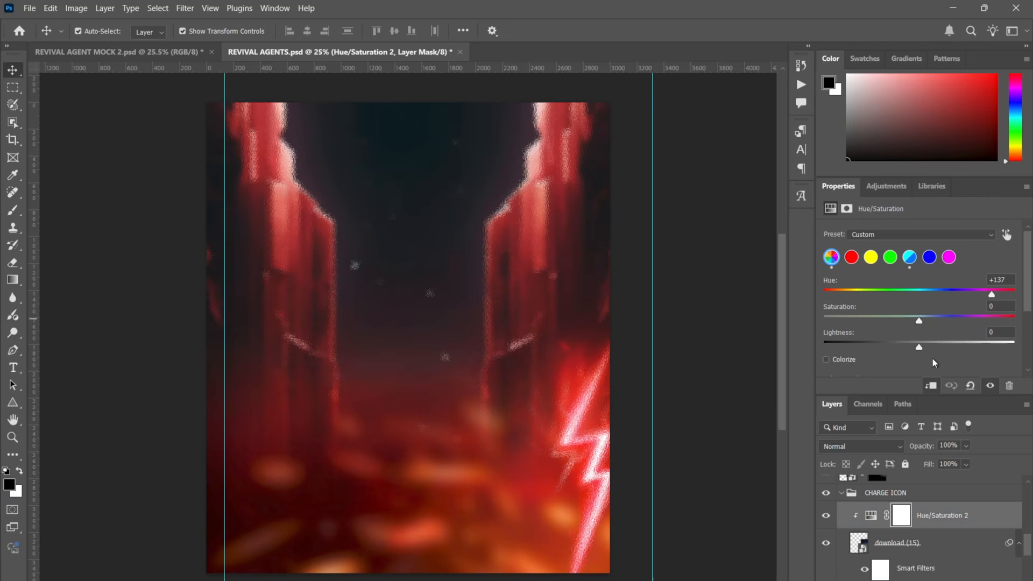
{"action": "left_click", "coordinate": [950, 527]}
{"action": "left_click", "coordinate": [925, 550]}
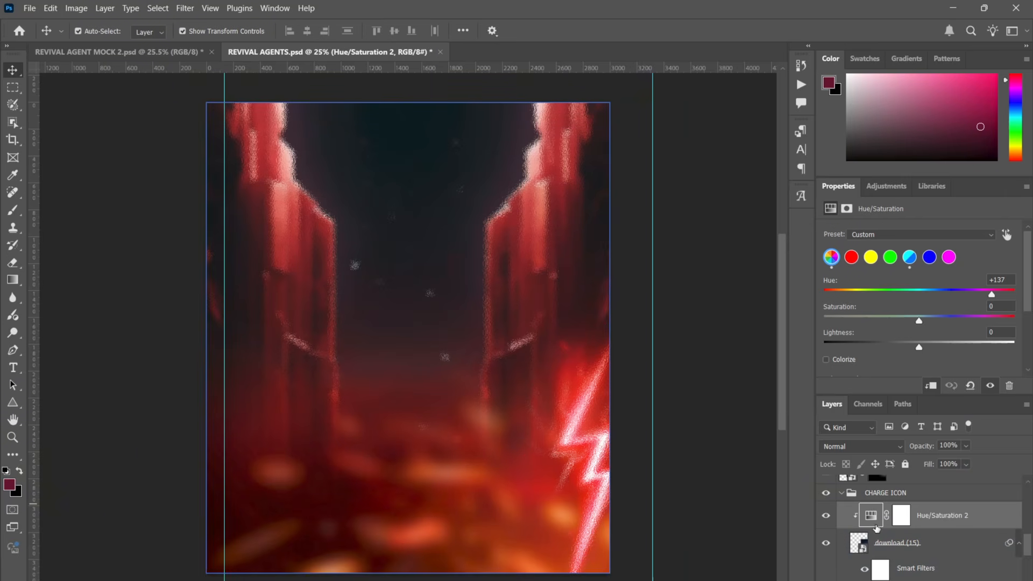
Collapse the CHARGE ICON group and show the HELMENT WARRIOR IMAGE layer.
{"action": "left_click", "coordinate": [842, 494]}
{"action": "left_click", "coordinate": [842, 493]}
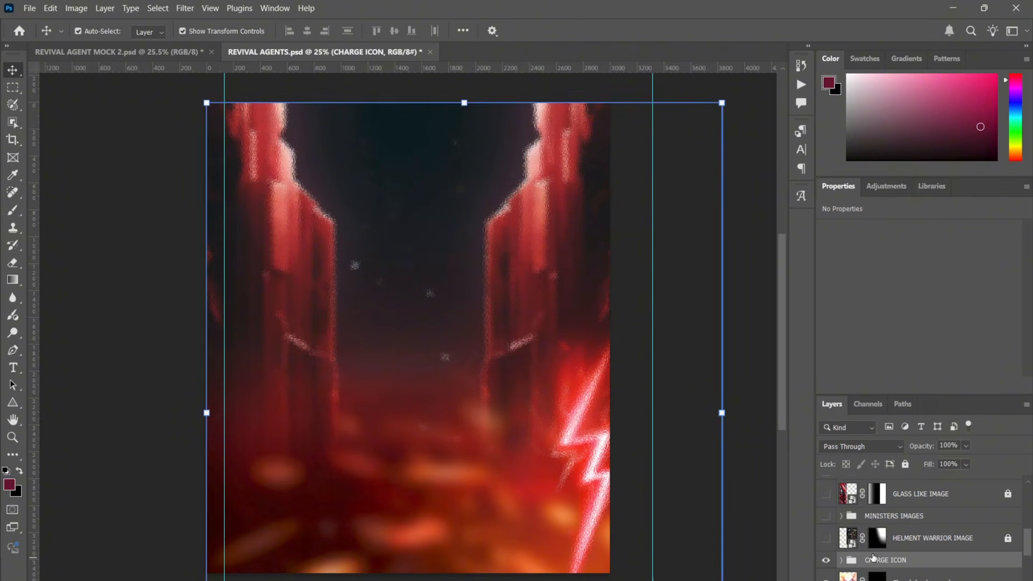
{"action": "left_click", "coordinate": [825, 539]}
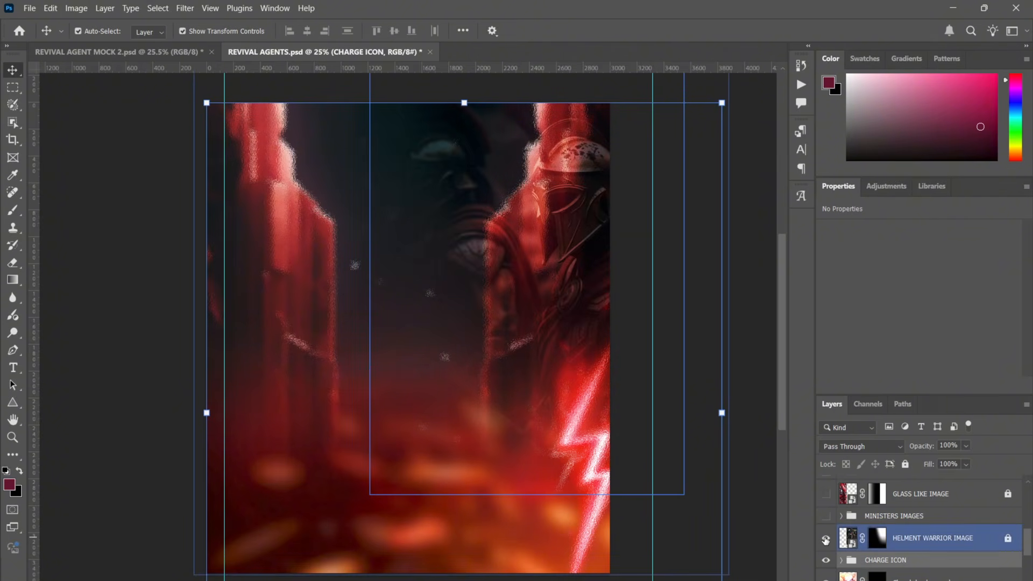
Disable the HELMENT WARRIOR IMAGE layer's mask, unlock the layer and centre the image horizontally on the canvas.
{"action": "right_click", "coordinate": [874, 545]}
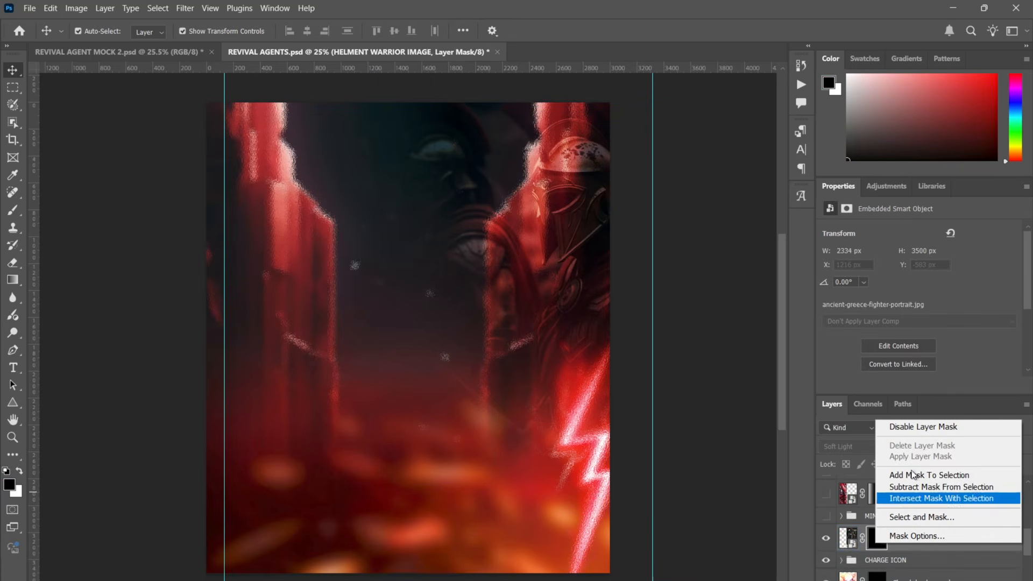
{"action": "left_click", "coordinate": [922, 427]}
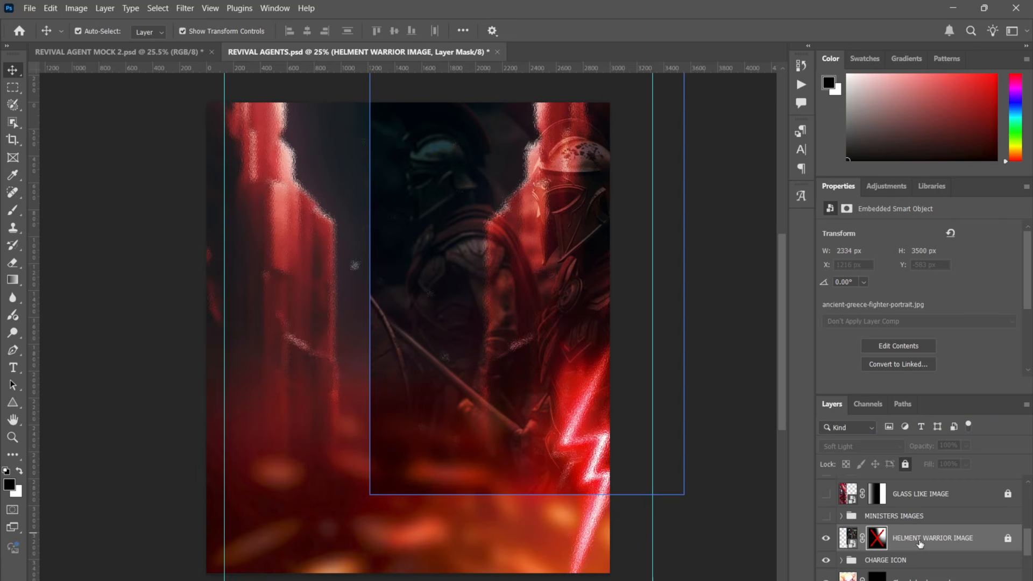
{"action": "left_click", "coordinate": [904, 466]}
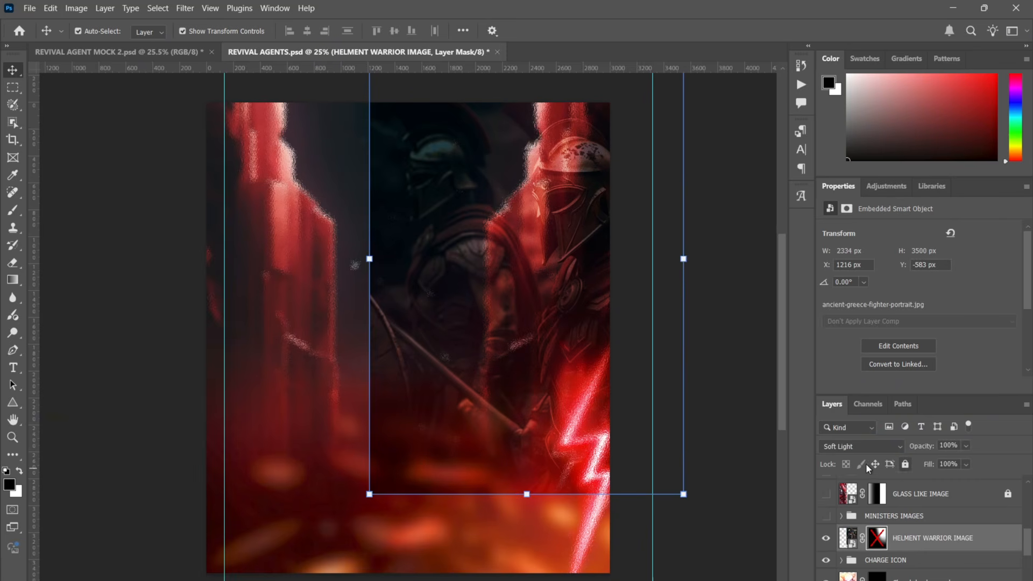
{"action": "key", "text": "ctrl+a"}
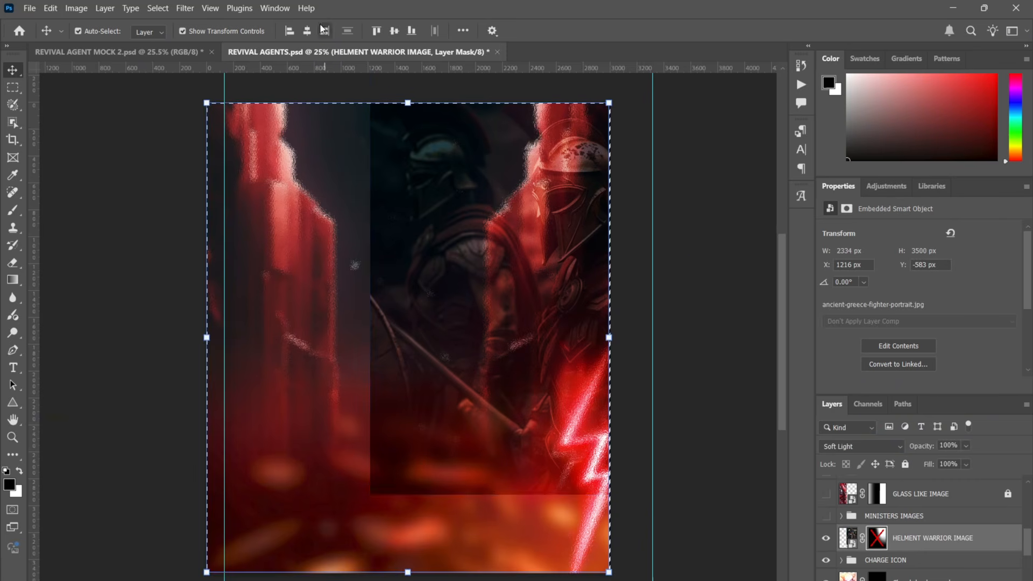
{"action": "left_click", "coordinate": [307, 31]}
{"action": "key", "text": "ctrl+d"}
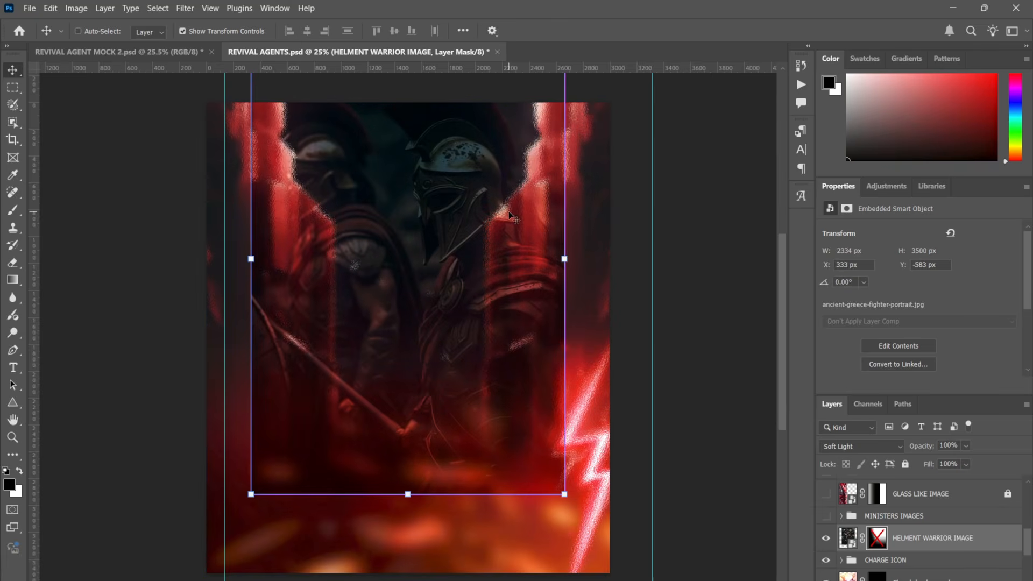
Change the centred warrior image's blend mode to Normal and deselect the layer.
{"action": "left_click", "coordinate": [877, 446]}
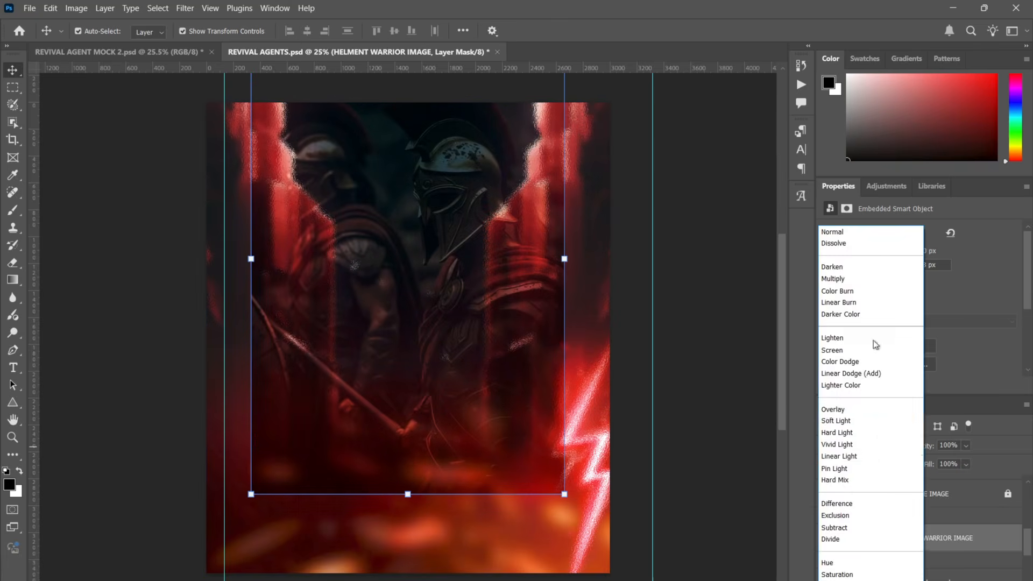
{"action": "left_click", "coordinate": [846, 232]}
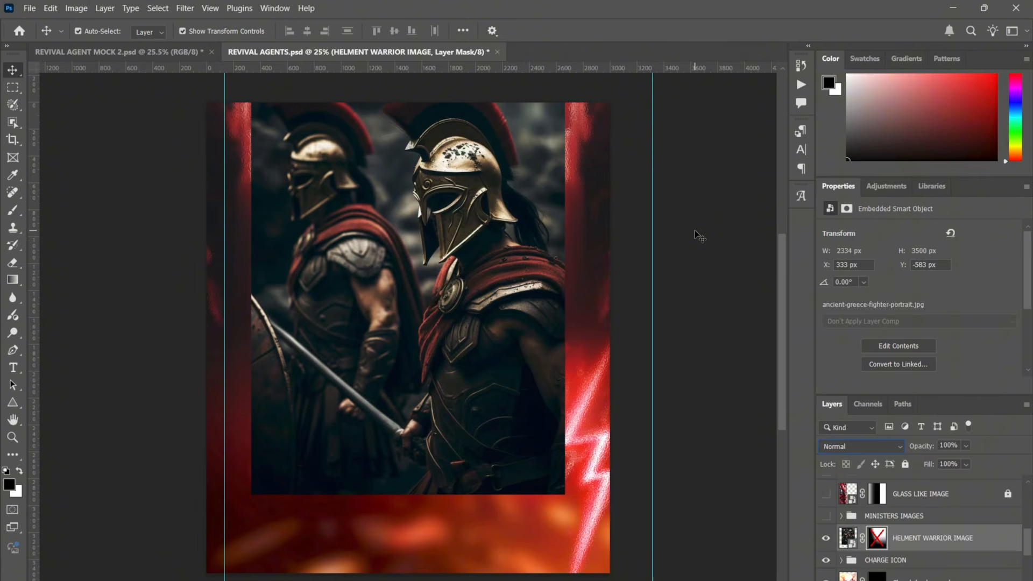
{"action": "left_click", "coordinate": [695, 231]}
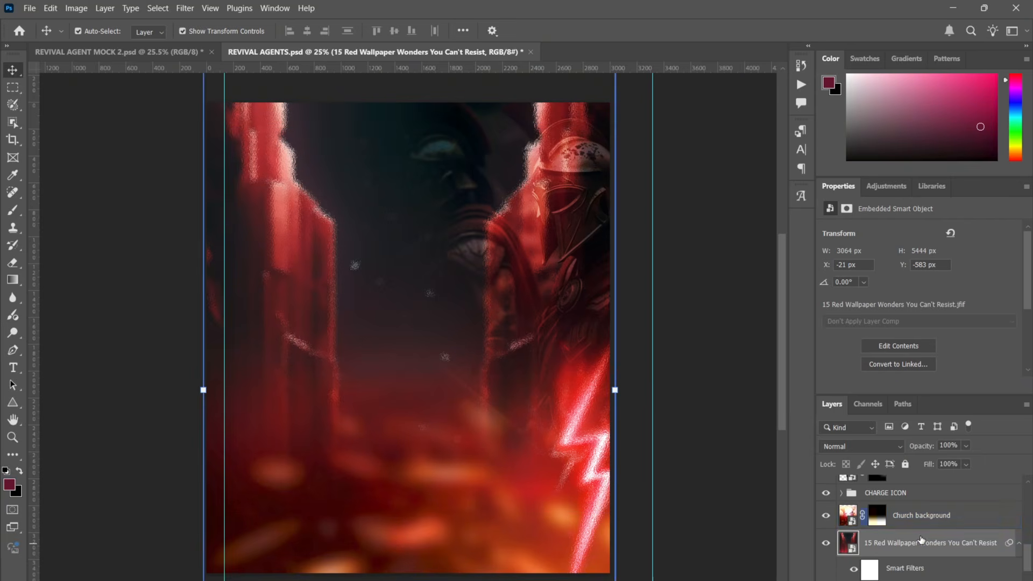
Disable the layer mask of HELMENT WARRIOR IMAGE in its original position and unlock the layer.
{"action": "left_click", "coordinate": [893, 538]}
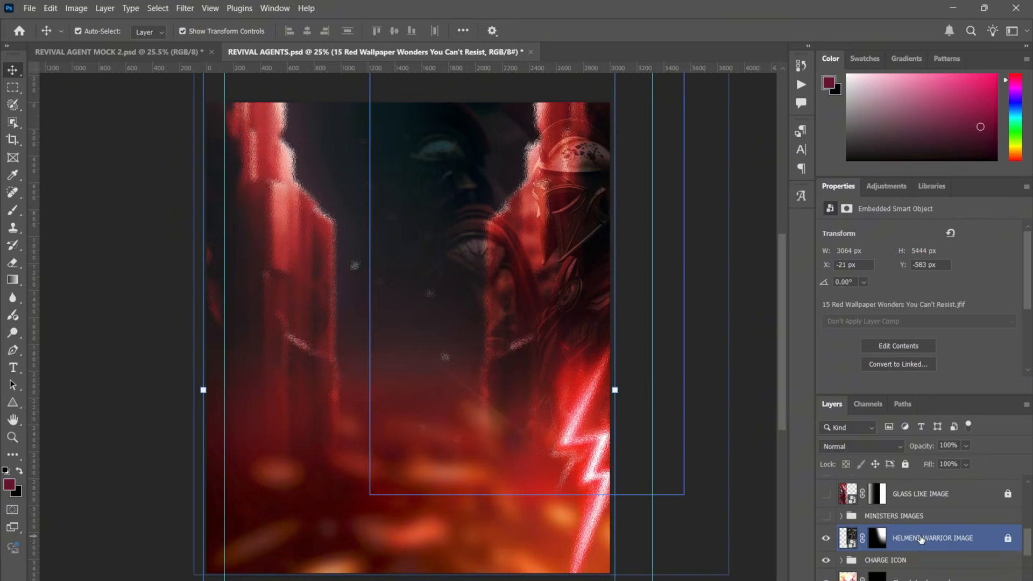
{"action": "left_click", "coordinate": [878, 536]}
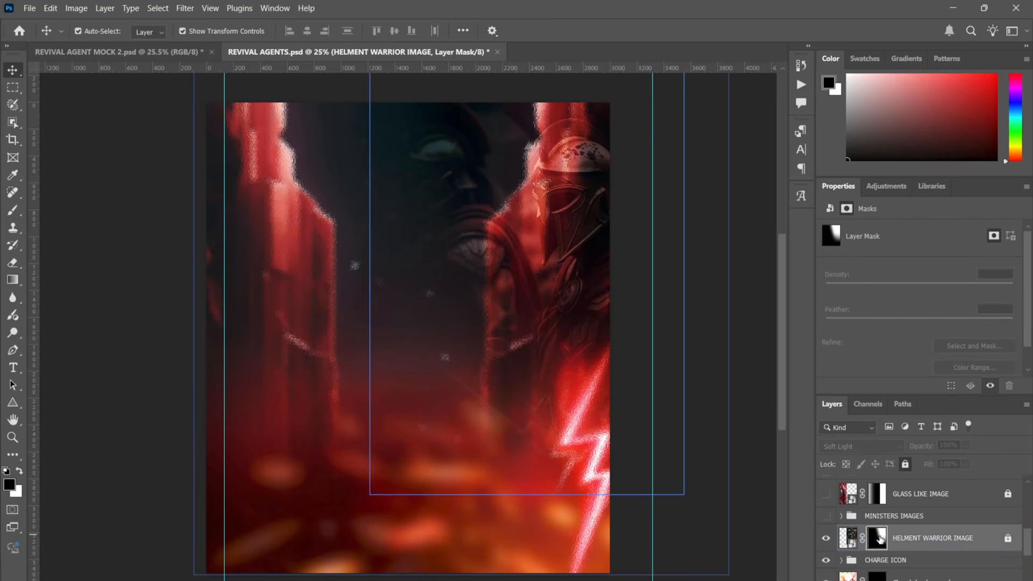
{"action": "right_click", "coordinate": [878, 536]}
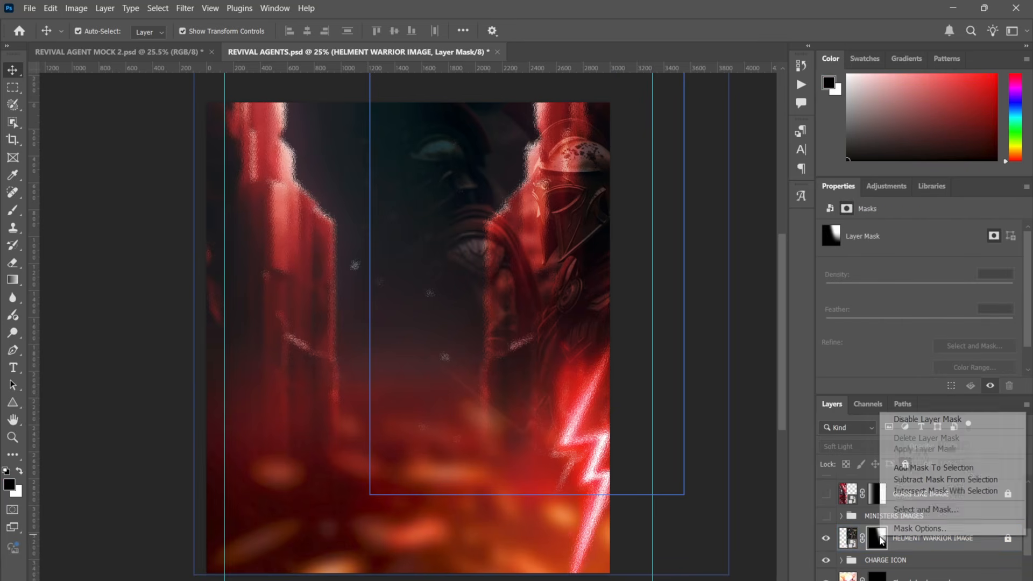
{"action": "left_click", "coordinate": [934, 418]}
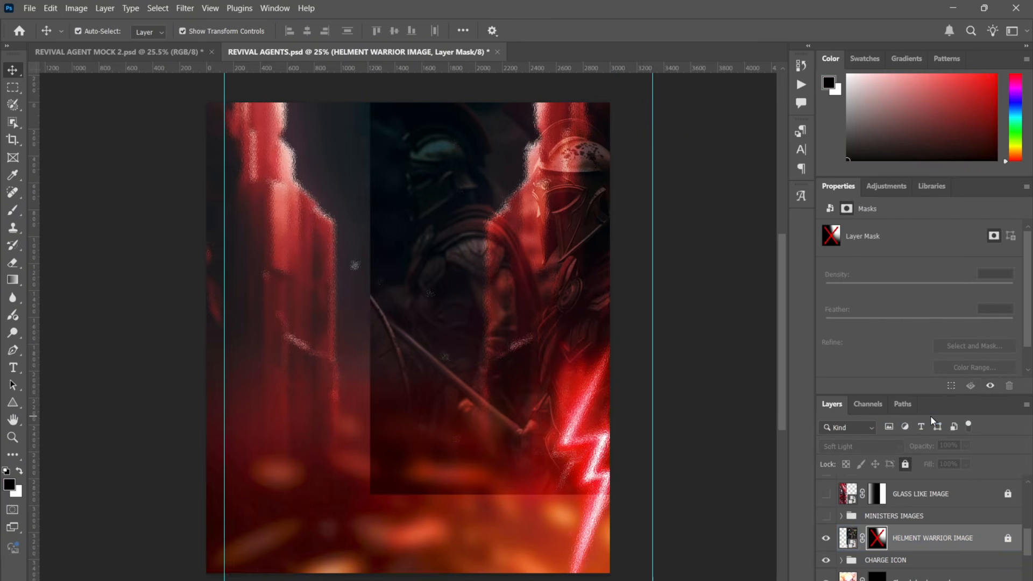
{"action": "left_click", "coordinate": [905, 464]}
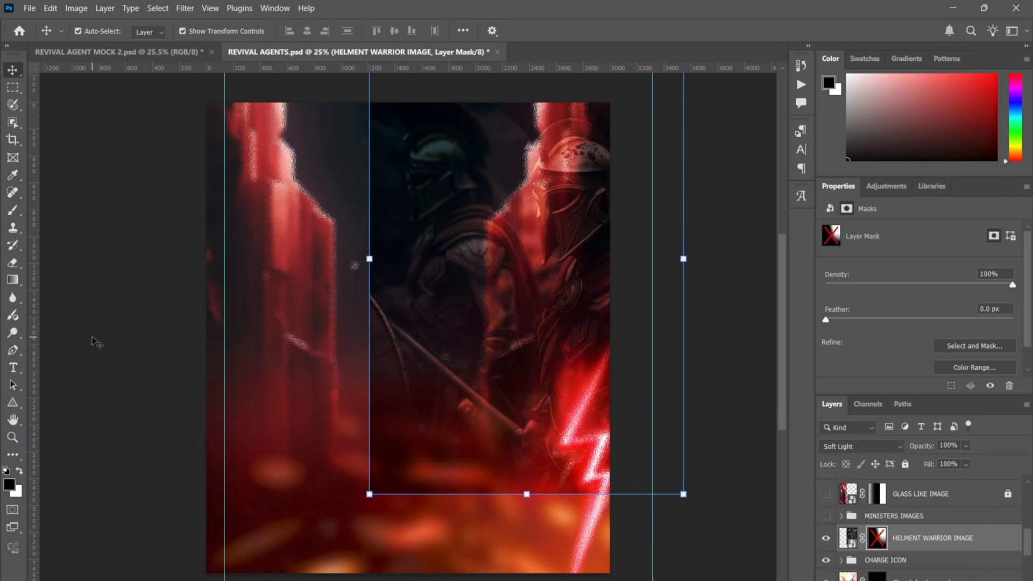
{"action": "left_click", "coordinate": [18, 282]}
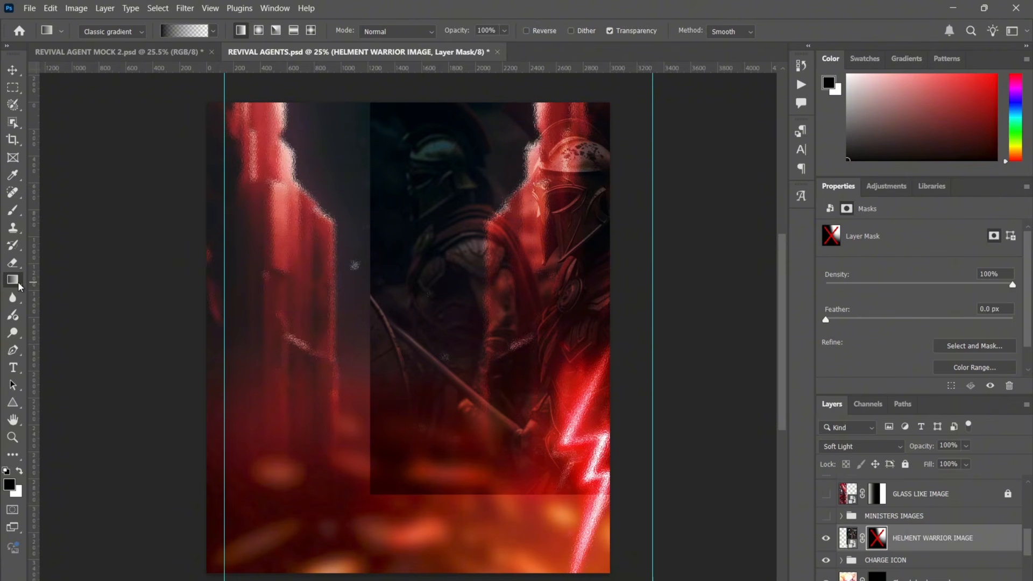
{"action": "left_click", "coordinate": [11, 71]}
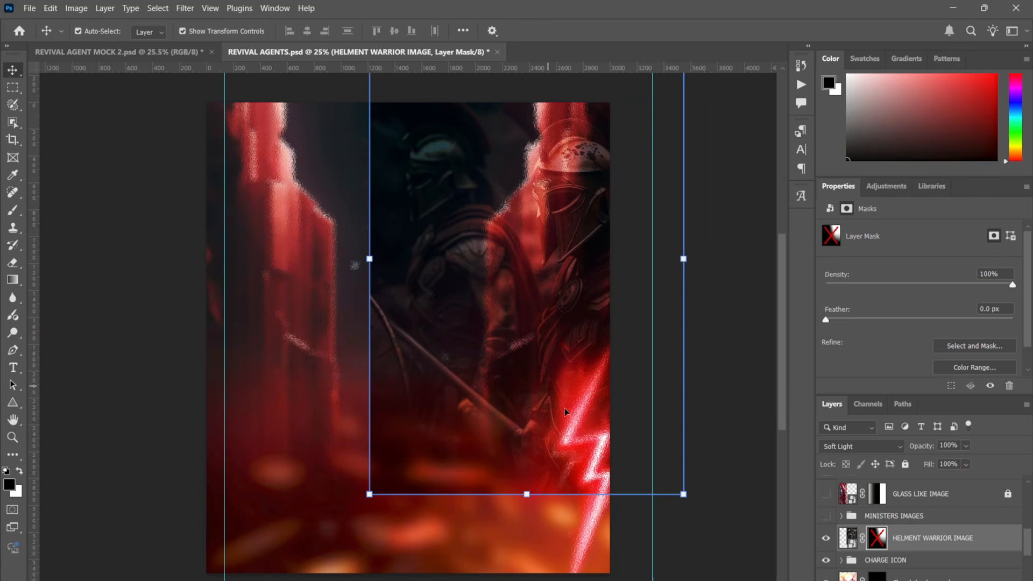
{"action": "left_click", "coordinate": [742, 427]}
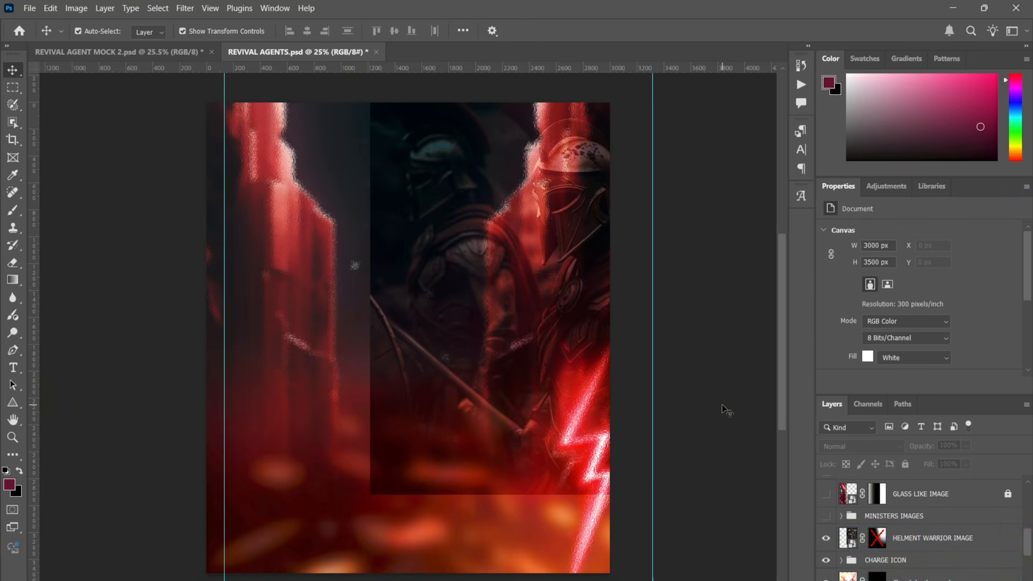
Select the HELMENT WARRIOR IMAGE layer and re-enable its layer mask.
{"action": "left_click", "coordinate": [459, 272]}
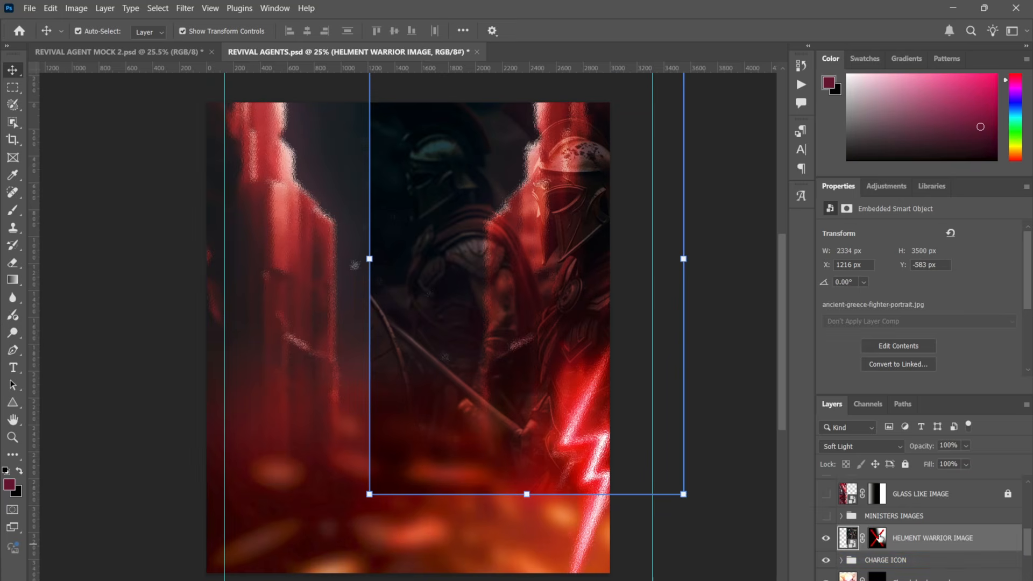
{"action": "right_click", "coordinate": [877, 536]}
{"action": "left_click", "coordinate": [927, 418]}
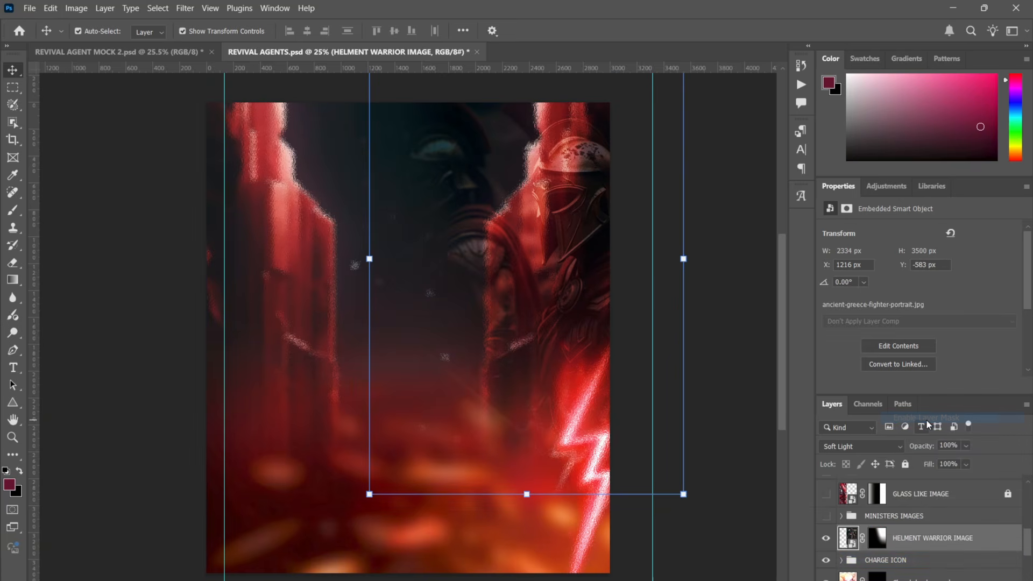
Set the HELMENT WARRIOR IMAGE layer's blend mode to Normal and examine how the masked image fades into the background.
{"action": "left_click", "coordinate": [863, 446]}
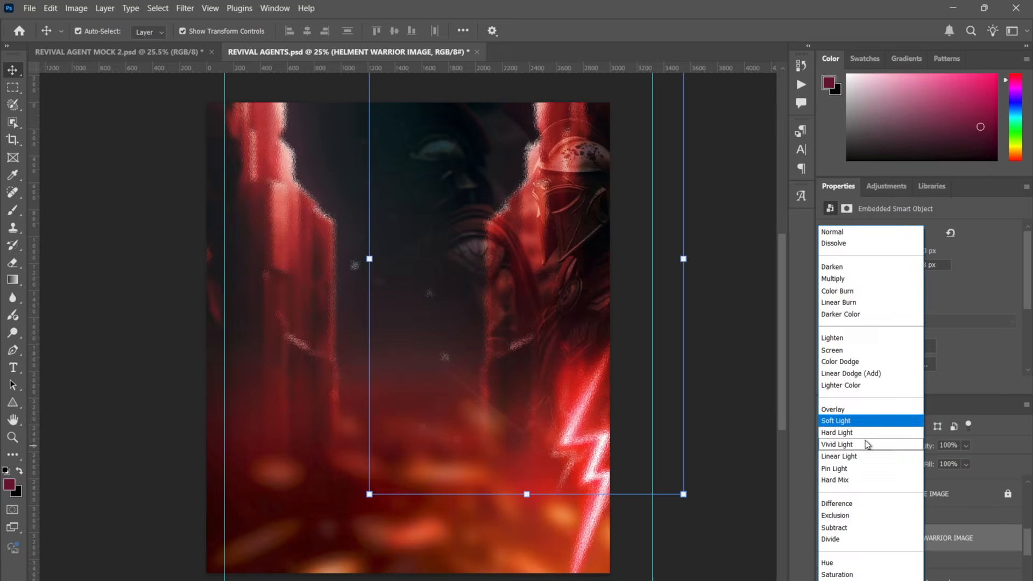
{"action": "left_click", "coordinate": [861, 232]}
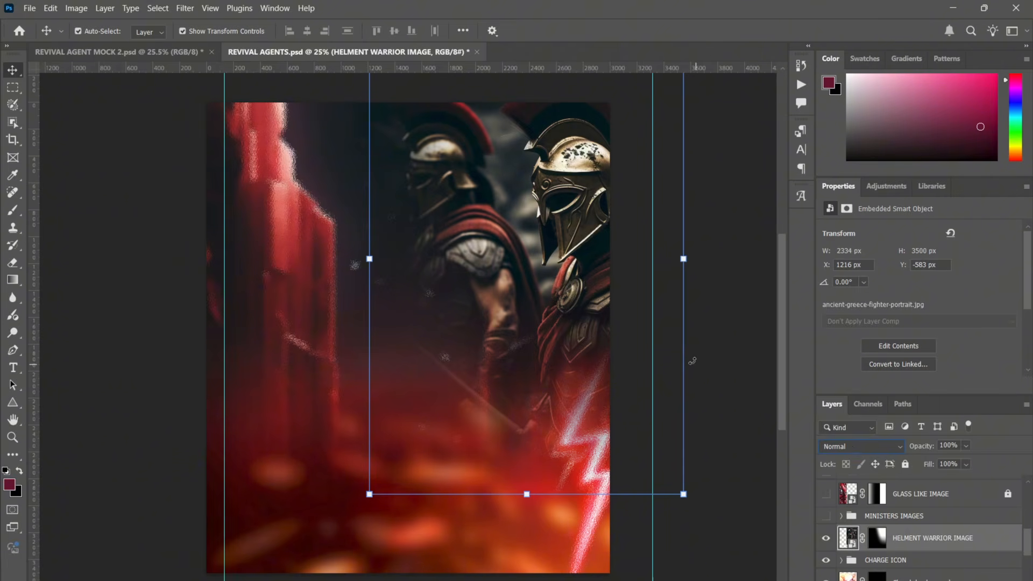
{"action": "key", "text": "ctrl+t"}
{"action": "key", "text": "Return"}
{"action": "left_click", "coordinate": [724, 373]}
{"action": "key", "text": "ctrl+minus"}
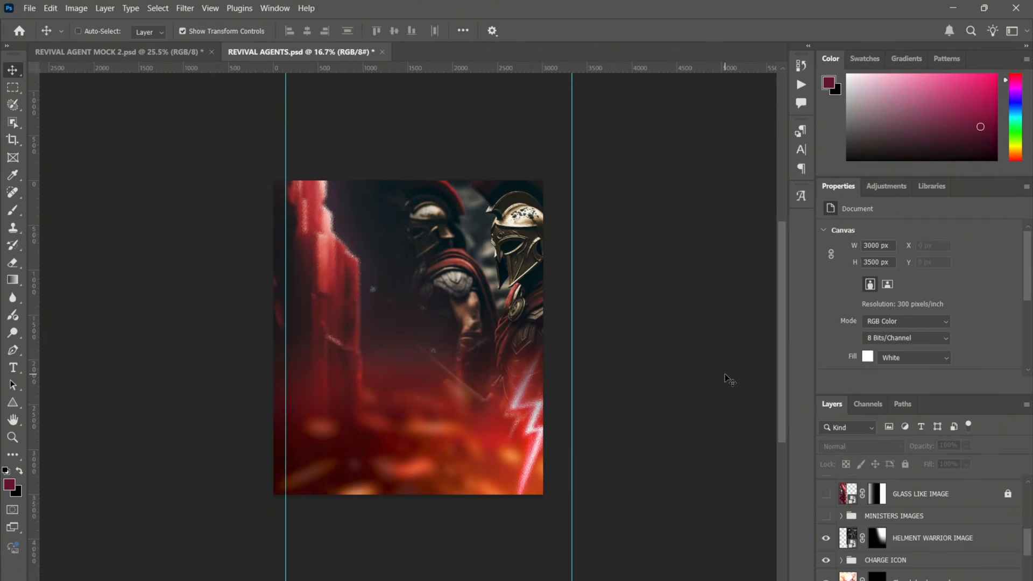
{"action": "key", "text": "ctrl+plus"}
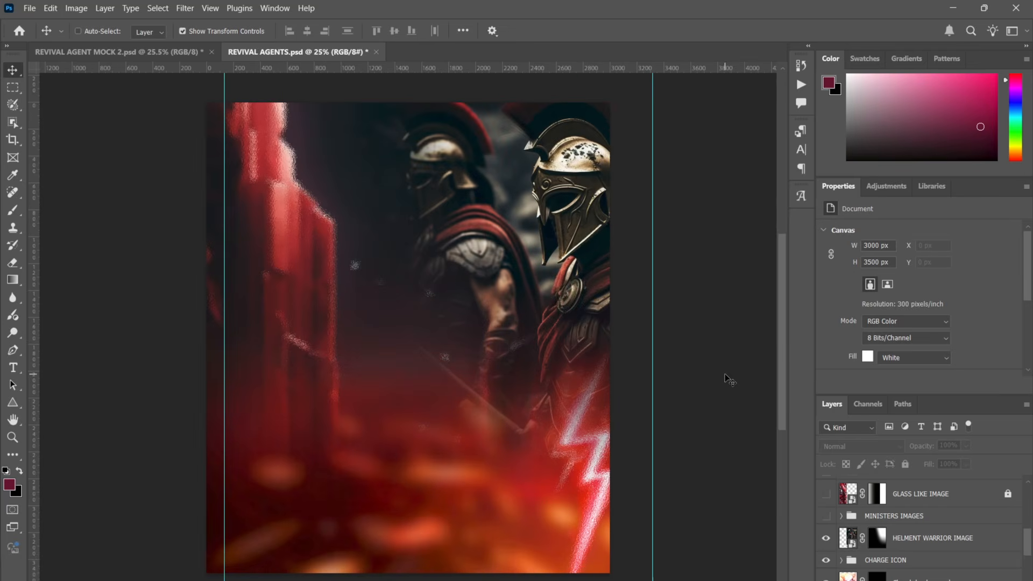
{"action": "left_click", "coordinate": [634, 266]}
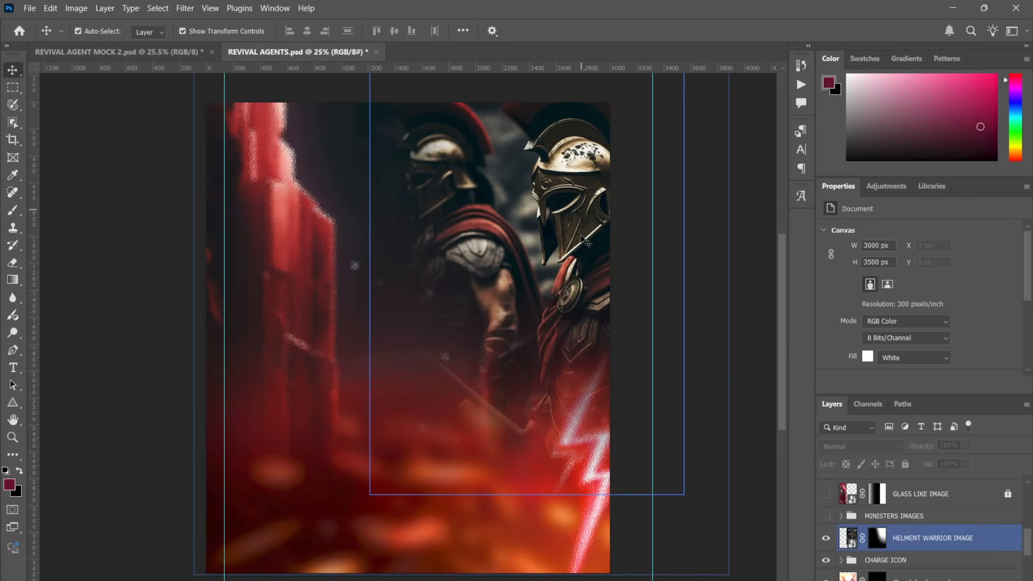
{"action": "left_click", "coordinate": [334, 418]}
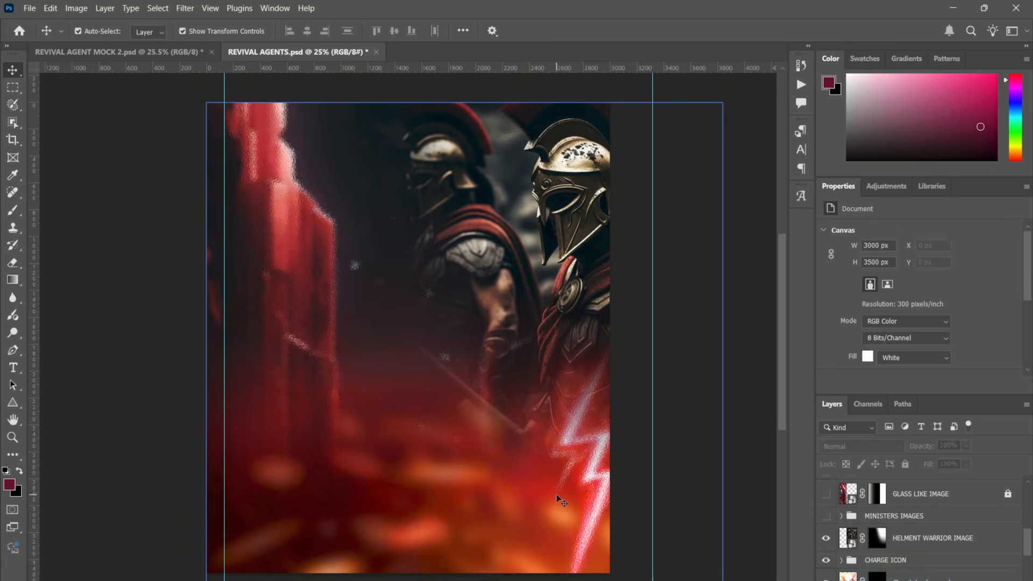
{"action": "left_click", "coordinate": [521, 276]}
{"action": "left_click", "coordinate": [487, 471]}
{"action": "left_click", "coordinate": [589, 305]}
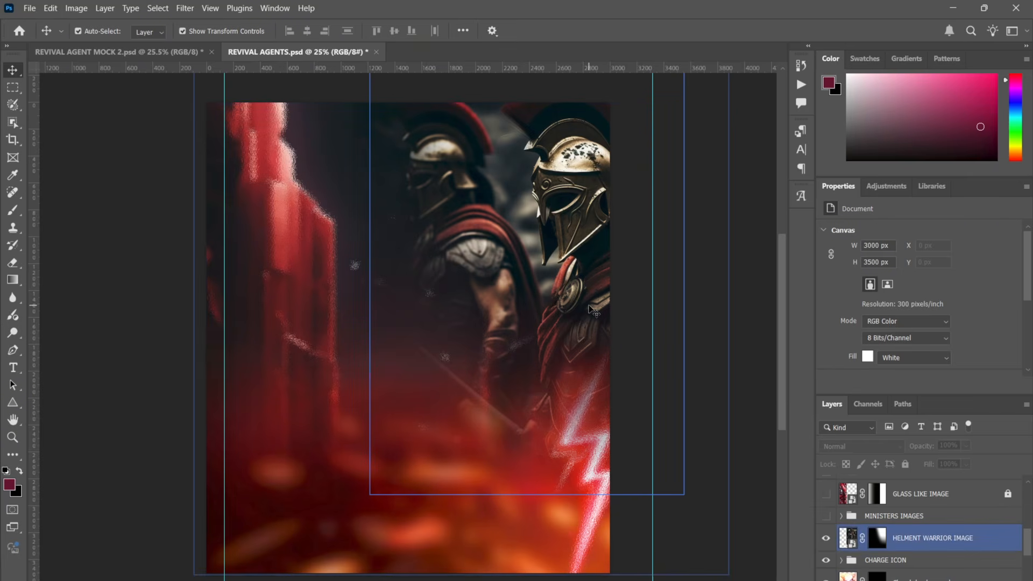
Set the HELMENT WARRIOR IMAGE layer's blend mode to Soft Light and deselect the layer.
{"action": "left_click", "coordinate": [910, 540]}
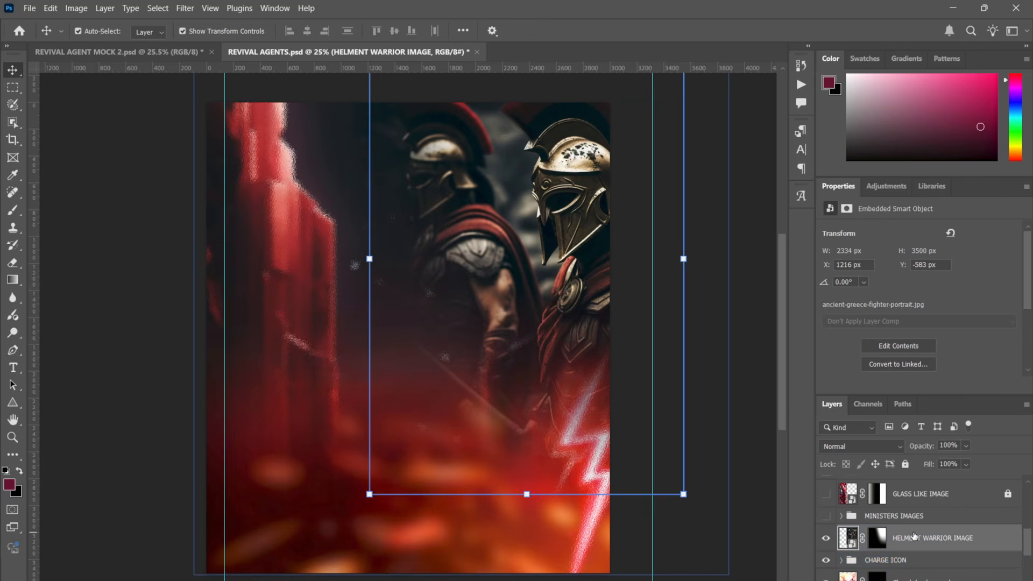
{"action": "left_click", "coordinate": [876, 446]}
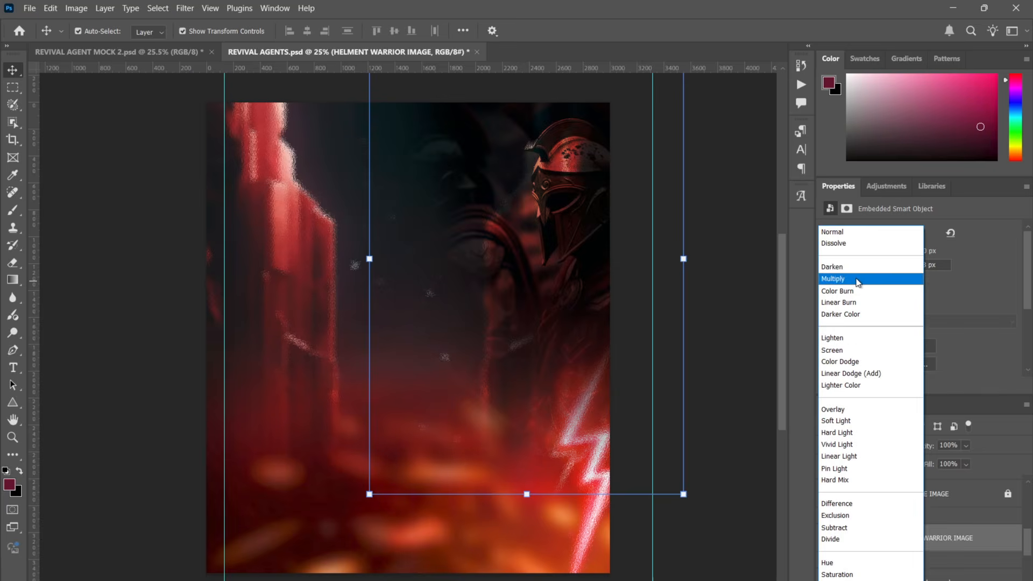
{"action": "left_click", "coordinate": [850, 425]}
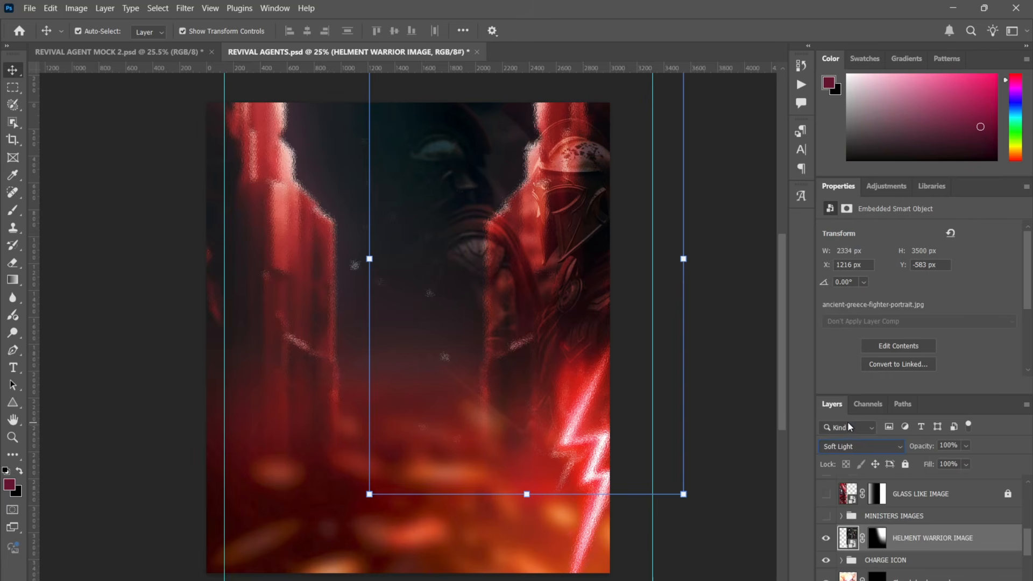
{"action": "left_click", "coordinate": [740, 299]}
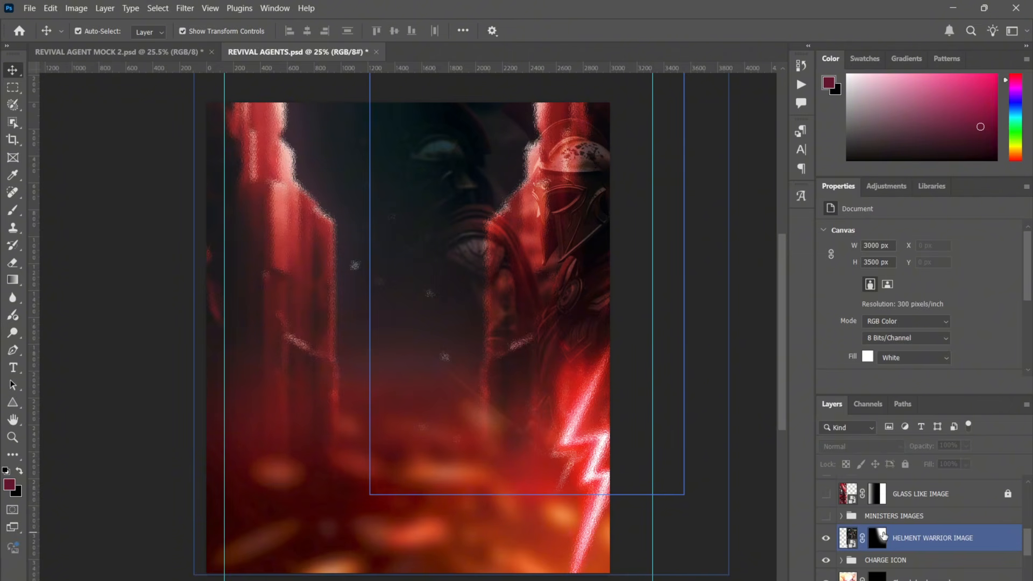
Show the MINISTERS IMAGES group and expand it to review the individual portrait layers inside.
{"action": "left_click", "coordinate": [826, 518]}
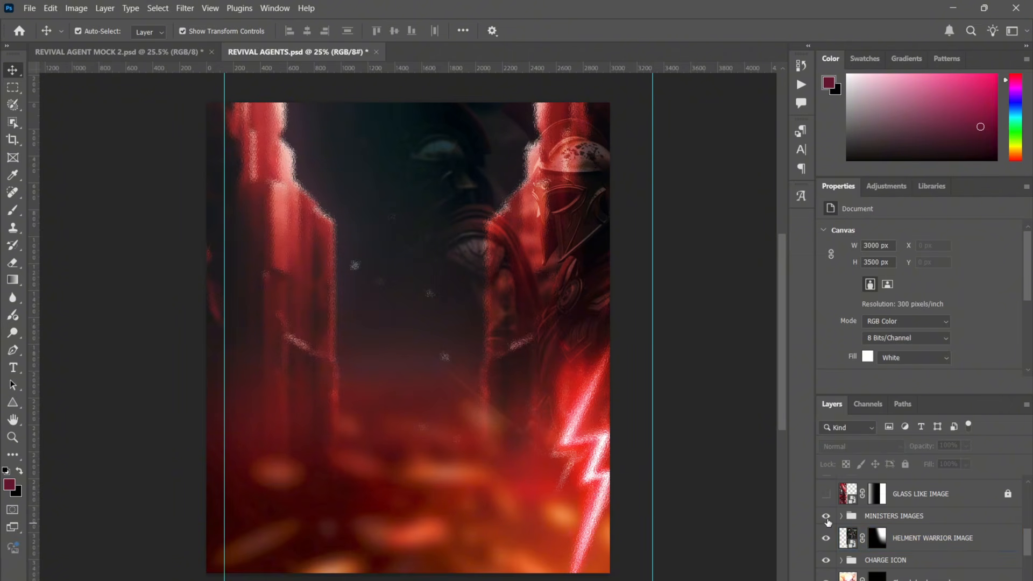
{"action": "left_click", "coordinate": [847, 516]}
{"action": "left_click", "coordinate": [841, 516]}
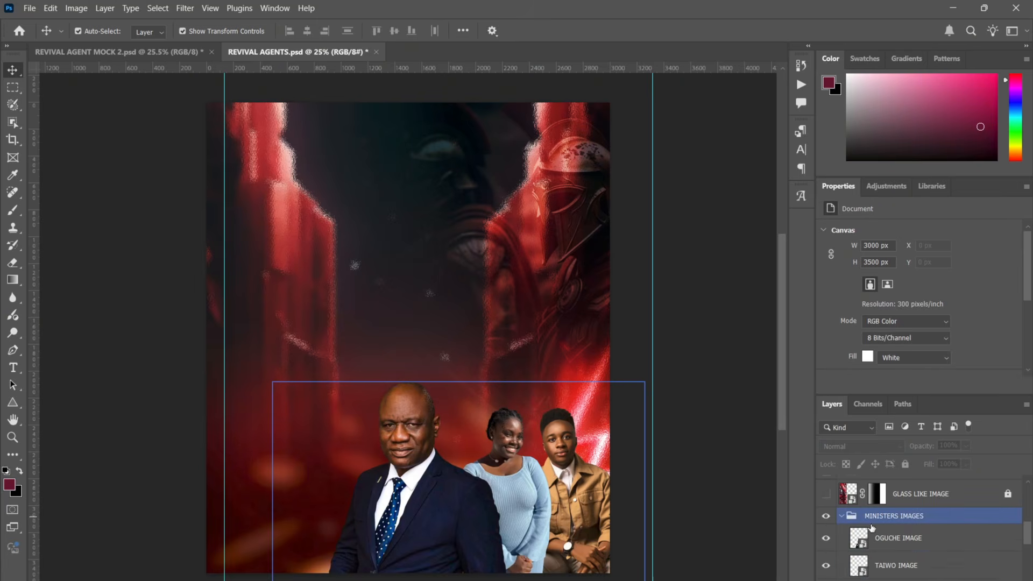
{"action": "left_click", "coordinate": [914, 565]}
{"action": "left_click", "coordinate": [941, 540]}
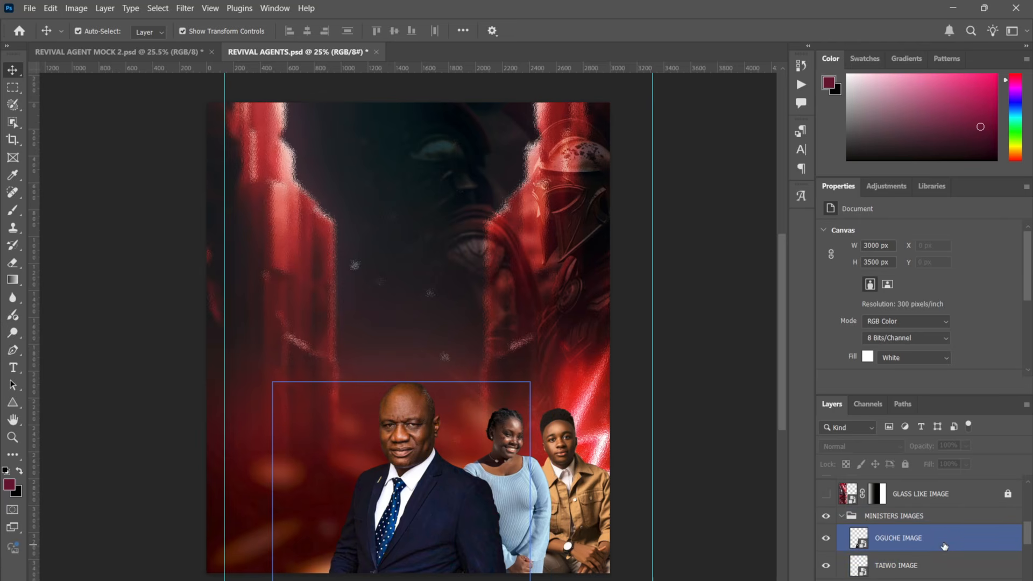
{"action": "scroll", "coordinate": [944, 546], "scroll_direction": "down", "scroll_amount": 1}
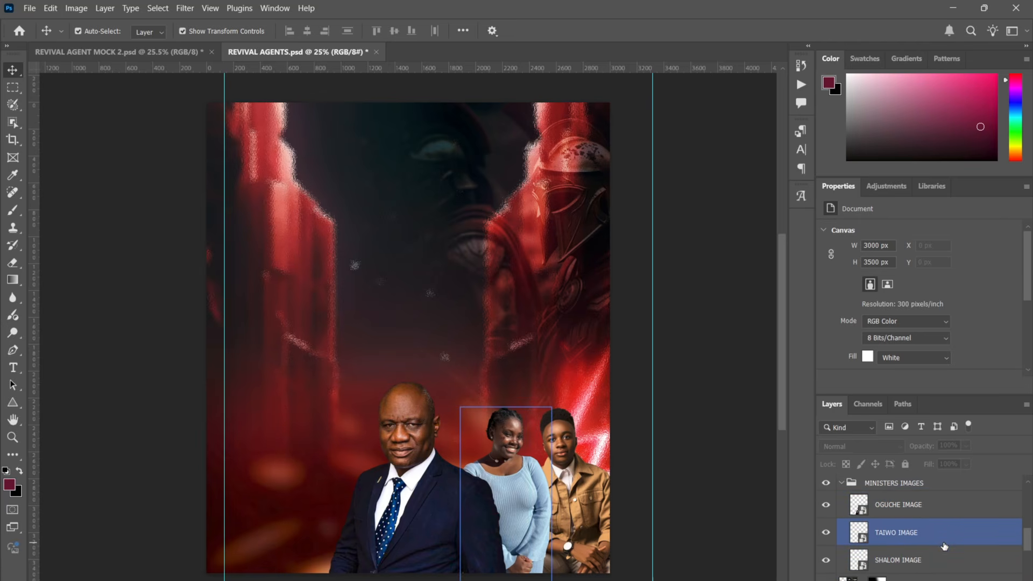
Examine each minister's portrait layer on the canvas and collapse the MINISTERS IMAGES group.
{"action": "left_click", "coordinate": [946, 511]}
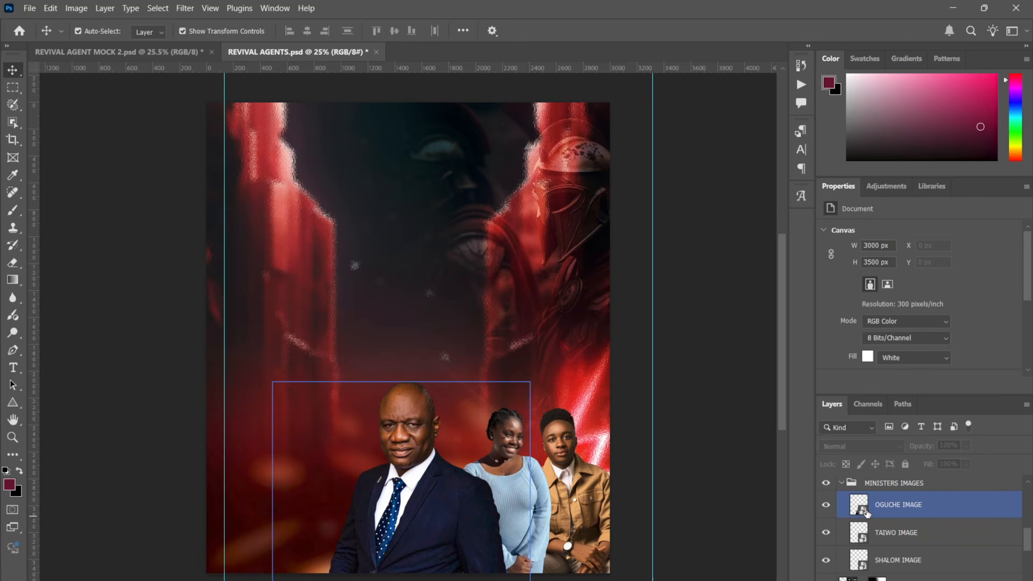
{"action": "left_click", "coordinate": [619, 535]}
{"action": "left_click", "coordinate": [460, 502]}
{"action": "left_click", "coordinate": [506, 483]}
{"action": "left_click", "coordinate": [588, 487]}
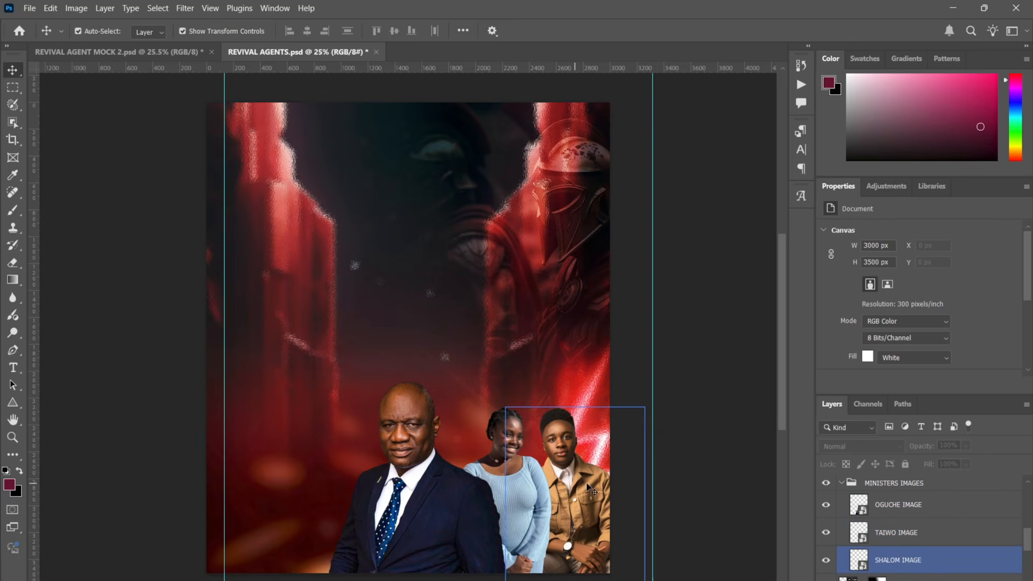
{"action": "left_click", "coordinate": [506, 476]}
{"action": "left_click", "coordinate": [581, 490]}
{"action": "left_click", "coordinate": [600, 503]}
{"action": "left_click", "coordinate": [510, 479]}
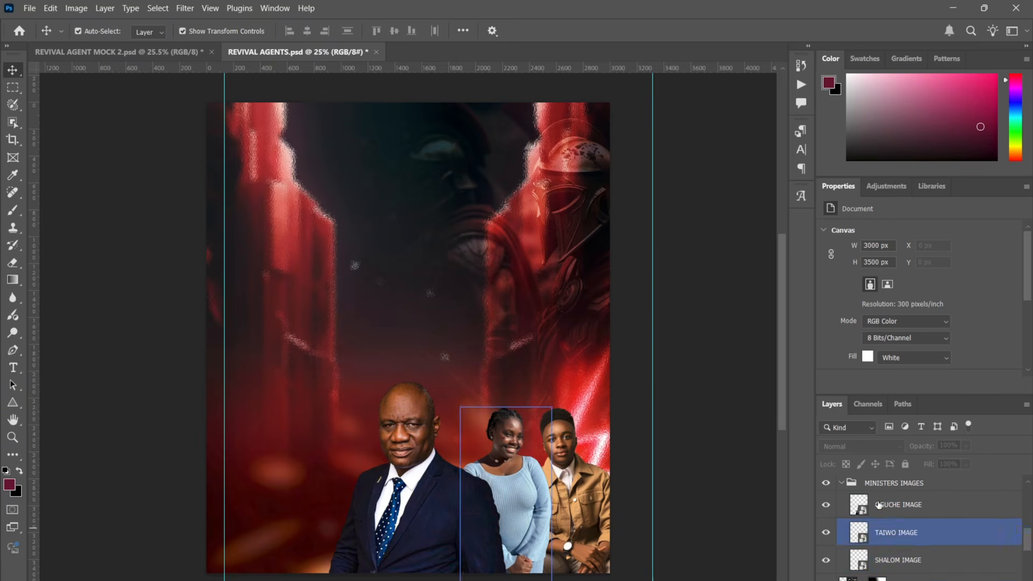
{"action": "left_click", "coordinate": [849, 483]}
{"action": "left_click", "coordinate": [842, 484]}
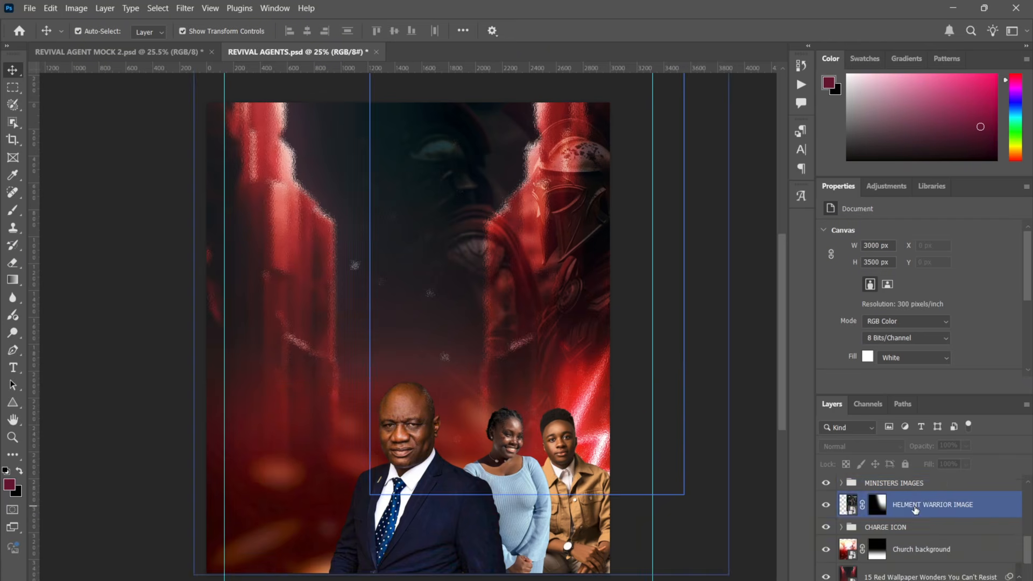
Show the GLASS LIKE IMAGE layer and disable its layer mask to view the full image.
{"action": "scroll", "coordinate": [915, 511], "scroll_direction": "up", "scroll_amount": 1}
{"action": "scroll", "coordinate": [860, 508], "scroll_direction": "up", "scroll_amount": 1}
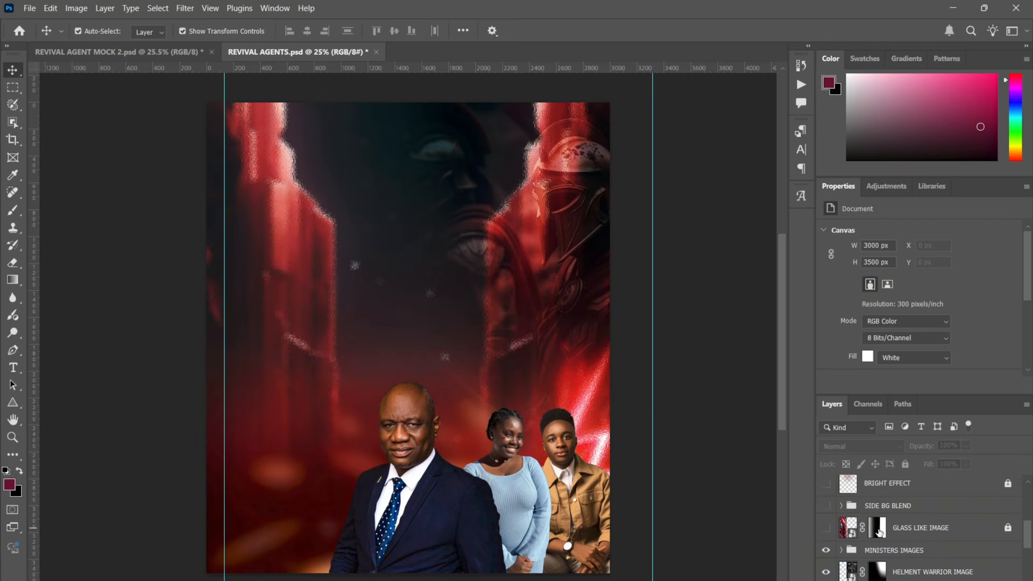
{"action": "left_click", "coordinate": [826, 529]}
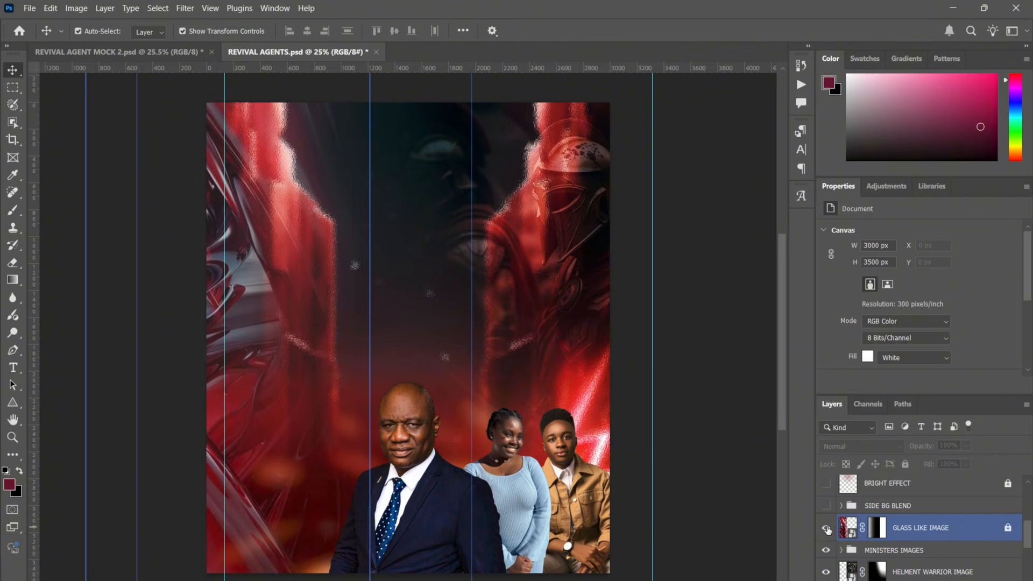
{"action": "right_click", "coordinate": [874, 532]}
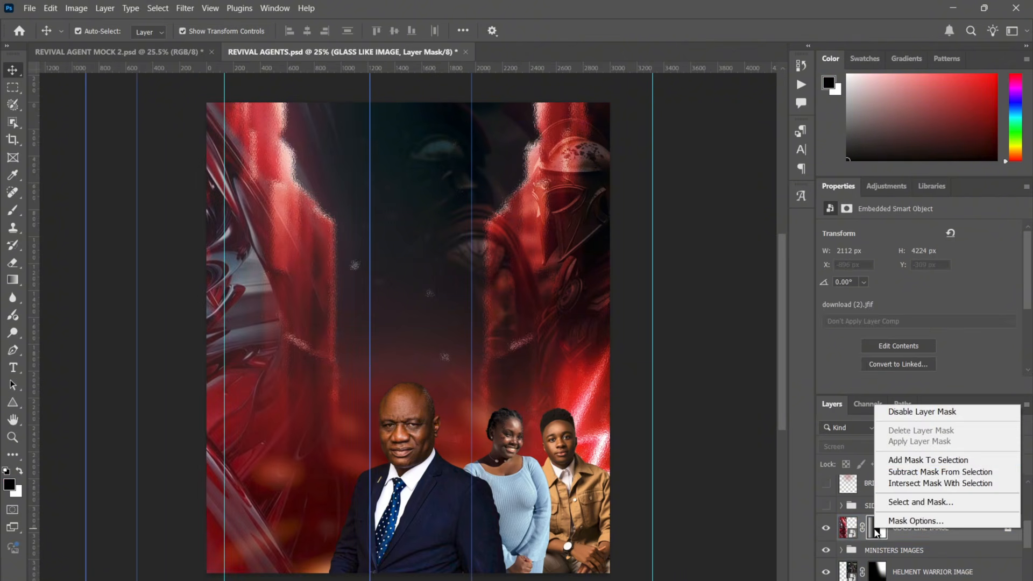
{"action": "left_click", "coordinate": [922, 414]}
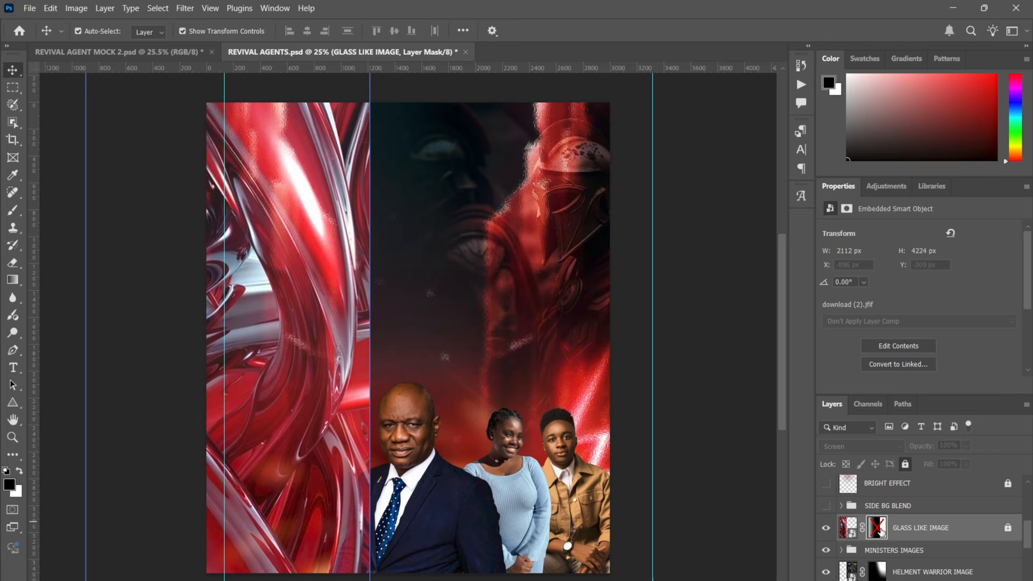
Re-enable the GLASS LIKE IMAGE layer's mask and compare the flyer with the layer hidden and shown.
{"action": "right_click", "coordinate": [880, 530]}
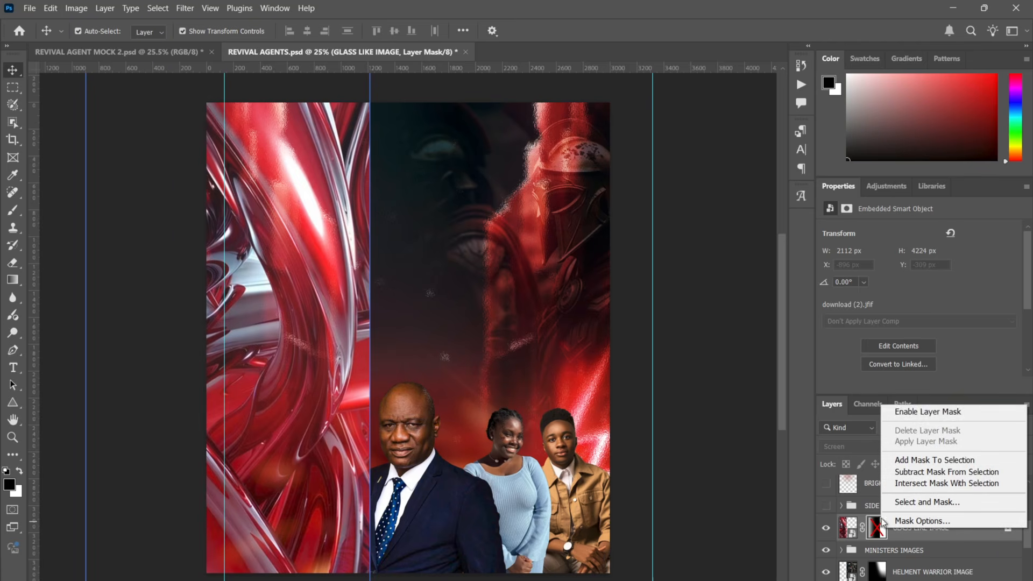
{"action": "left_click", "coordinate": [915, 412]}
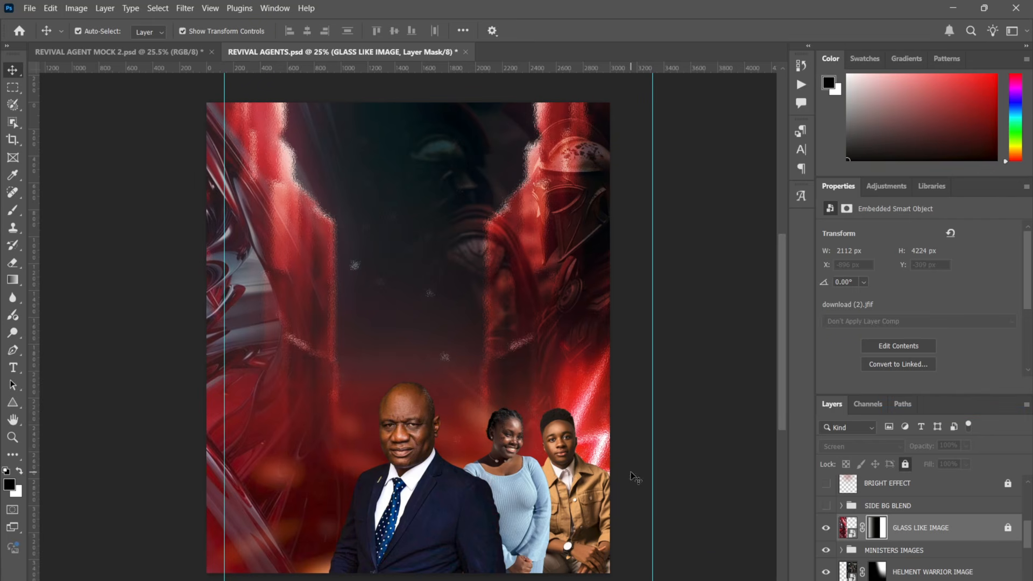
{"action": "left_click", "coordinate": [825, 530]}
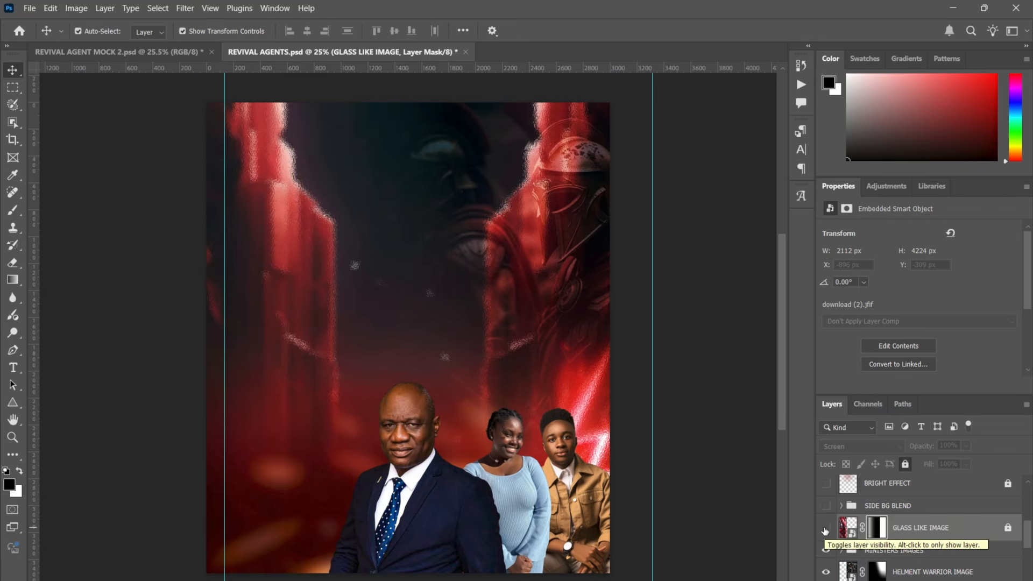
{"action": "left_click", "coordinate": [825, 530]}
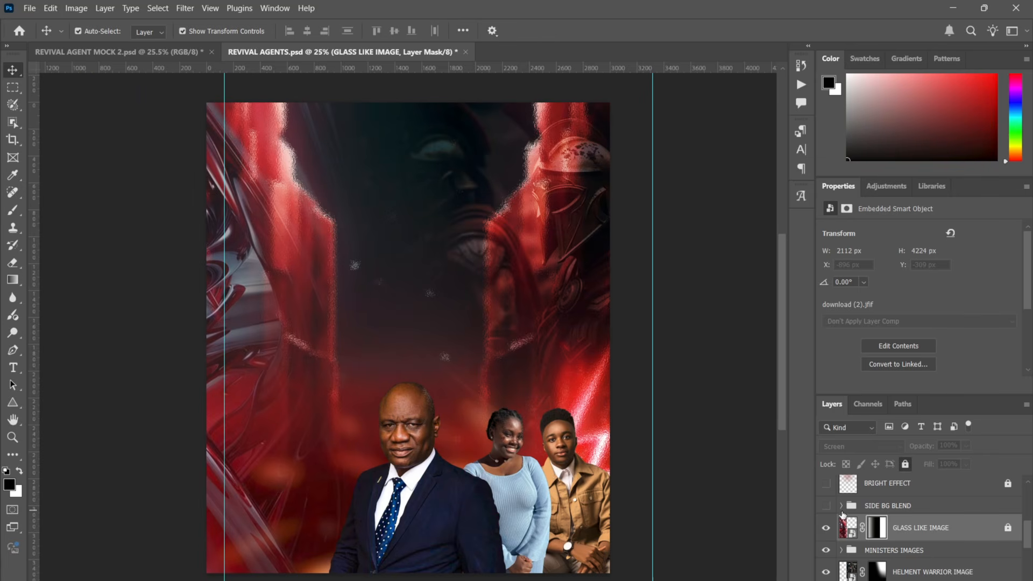
Show the SIDE BG BLEND group and expand it to review the layers inside.
{"action": "left_click", "coordinate": [826, 506]}
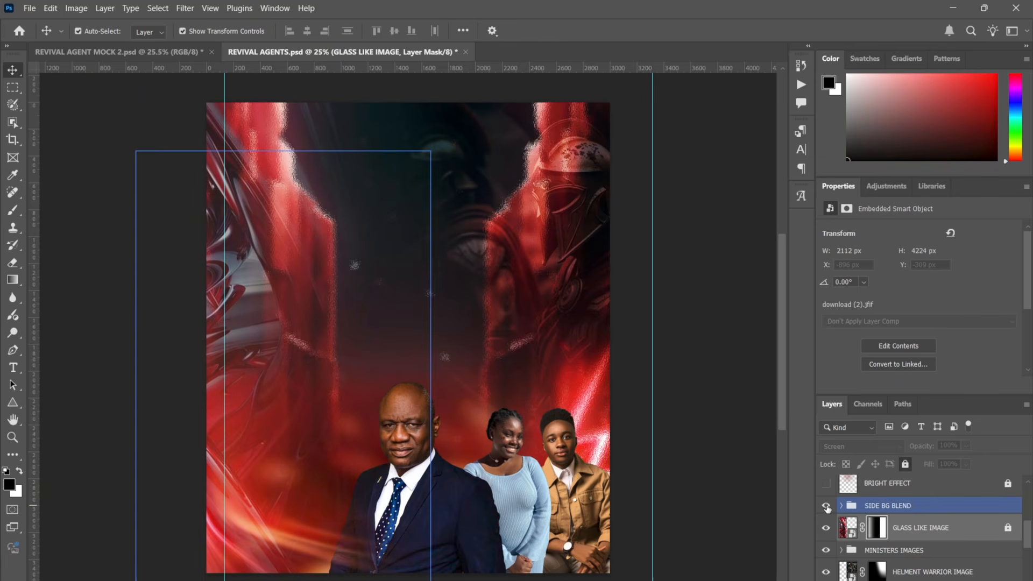
{"action": "left_click", "coordinate": [969, 509]}
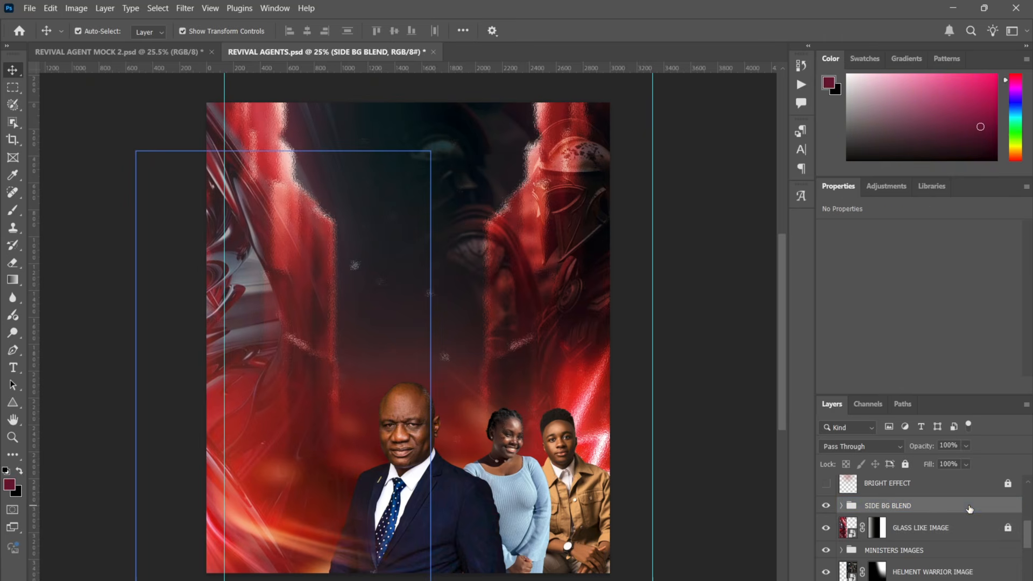
{"action": "left_click", "coordinate": [841, 505]}
{"action": "left_click", "coordinate": [914, 530]}
{"action": "left_click", "coordinate": [897, 554]}
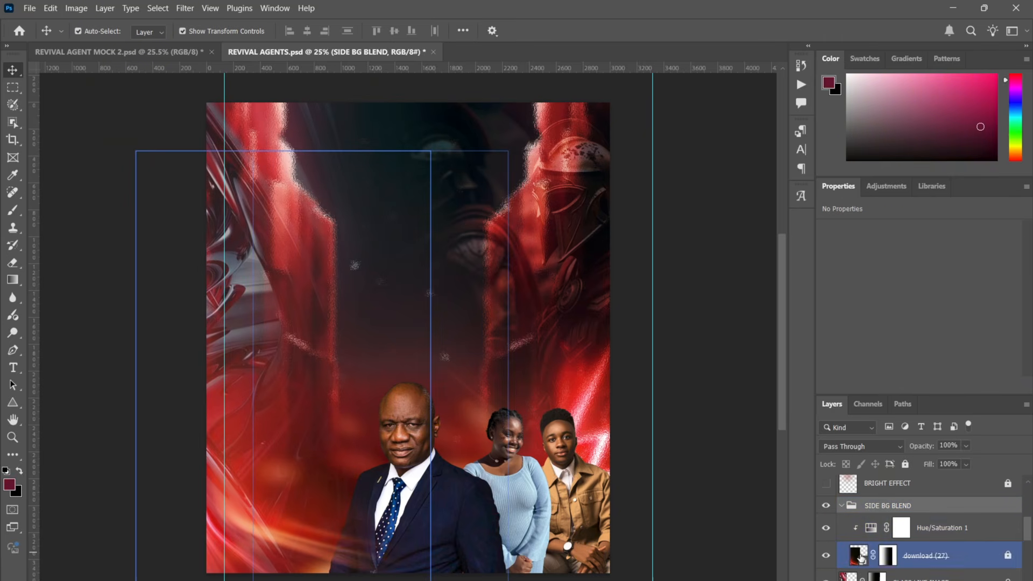
Unlock the download (27) layer and compare its blend modes Normal and Screen, leaving it on Screen.
{"action": "left_click", "coordinate": [887, 555]}
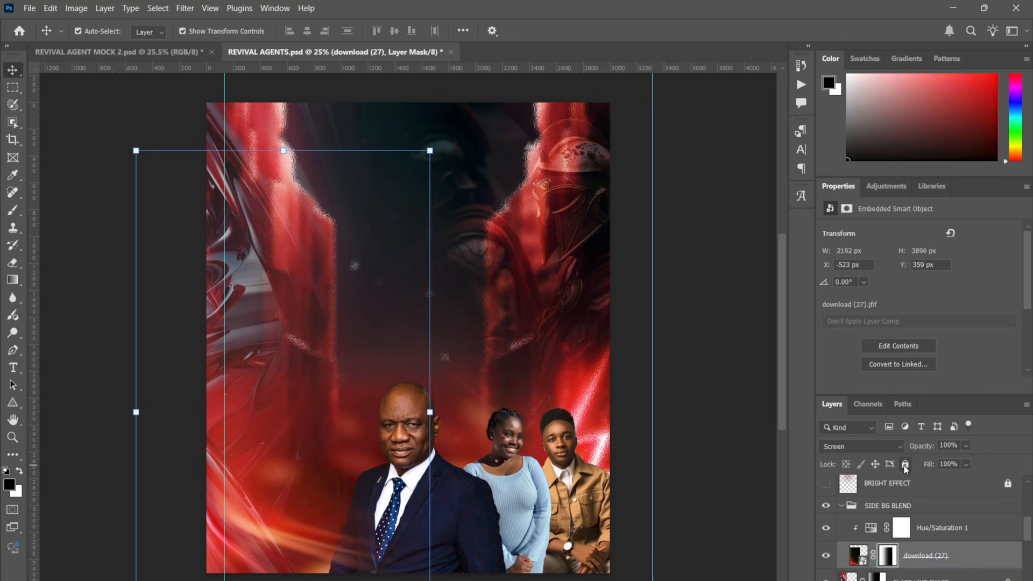
{"action": "left_click", "coordinate": [880, 446]}
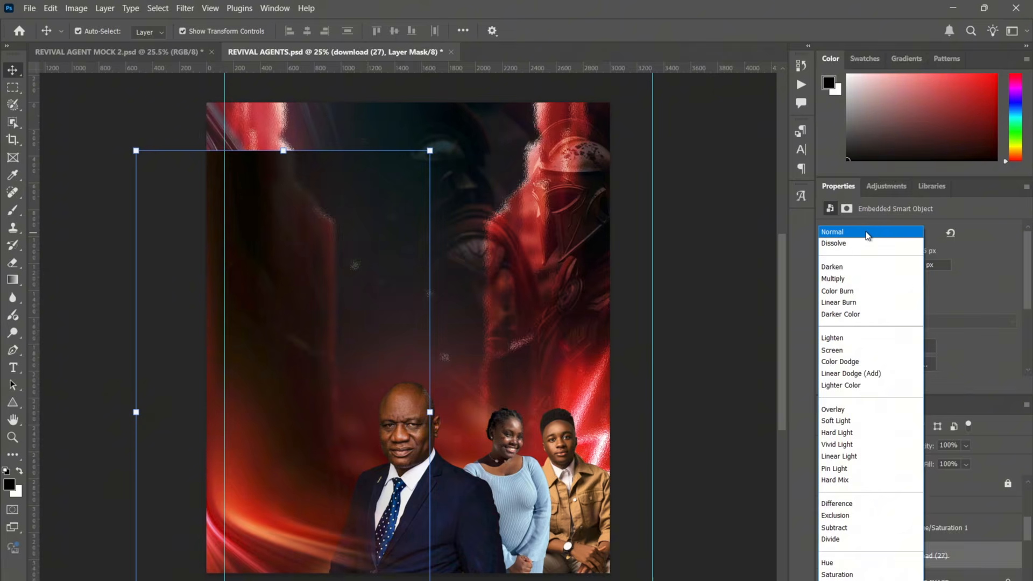
{"action": "left_click", "coordinate": [867, 232]}
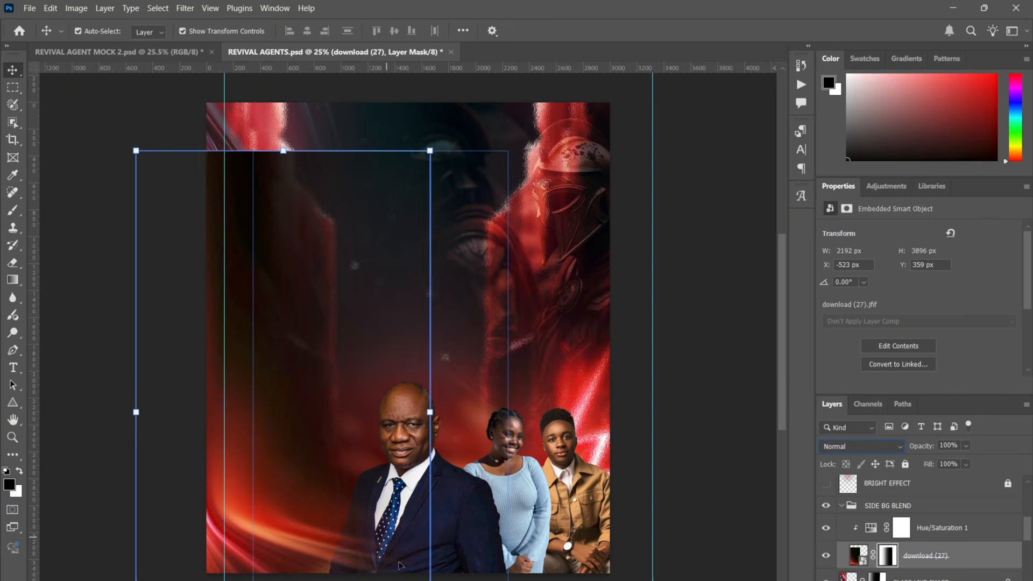
{"action": "left_click", "coordinate": [894, 447]}
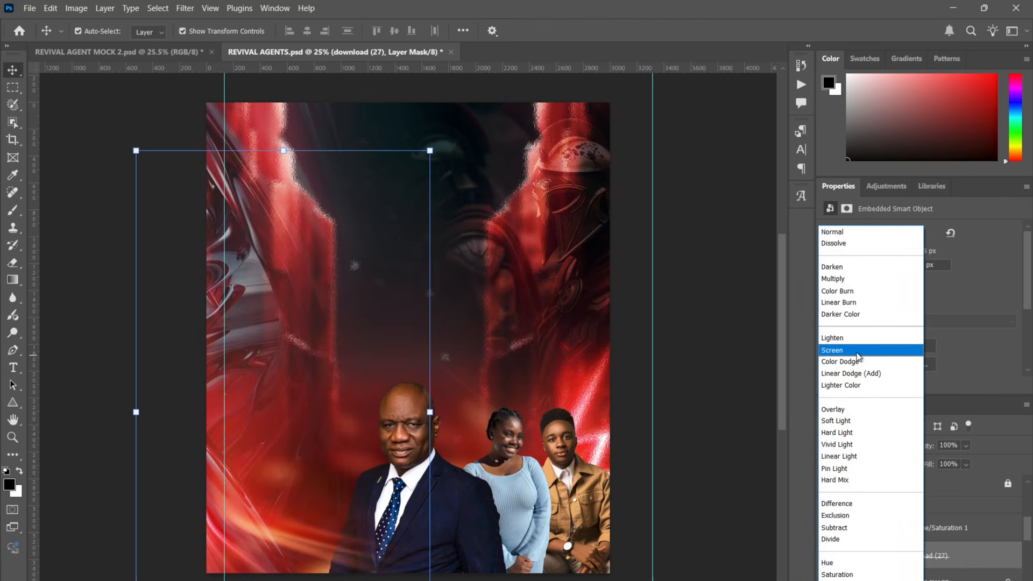
{"action": "left_click", "coordinate": [857, 351]}
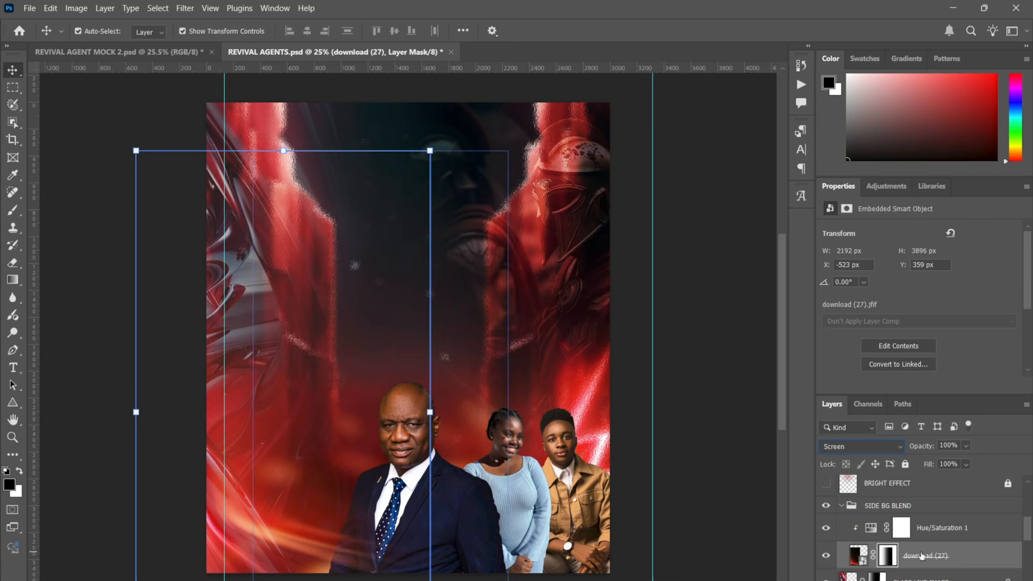
Compare the side blend with and without the Hue/Saturation 1 adjustment, leave the adjustment hidden, and collapse the SIDE BG BLEND group.
{"action": "left_click", "coordinate": [914, 528]}
{"action": "left_click", "coordinate": [874, 508]}
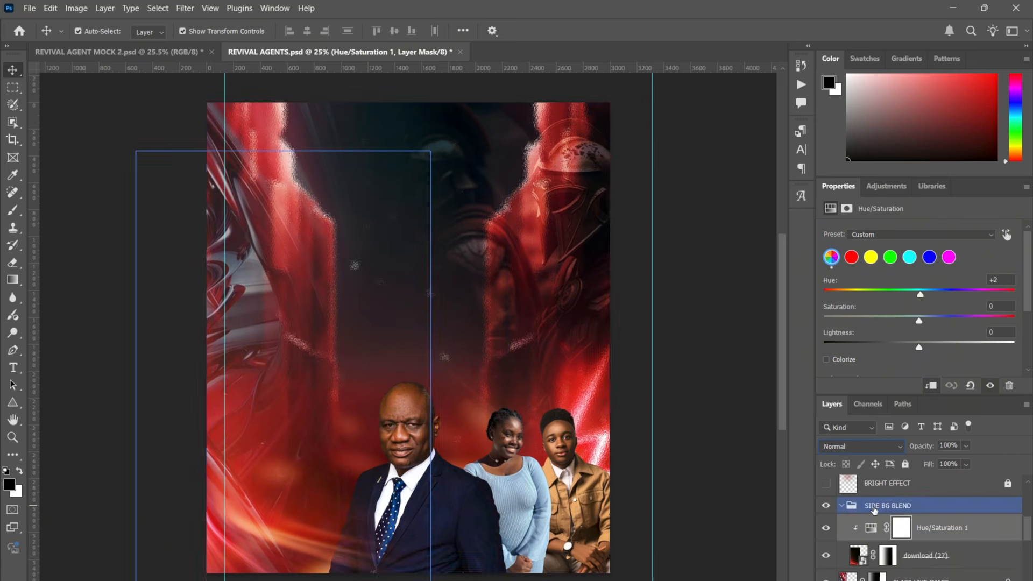
{"action": "left_click", "coordinate": [826, 528]}
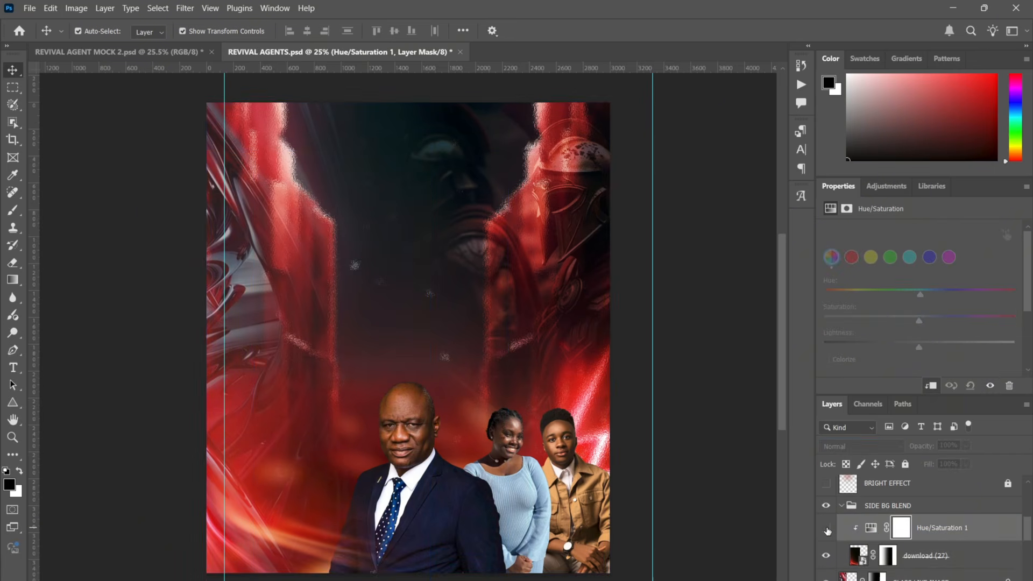
{"action": "left_click", "coordinate": [826, 529]}
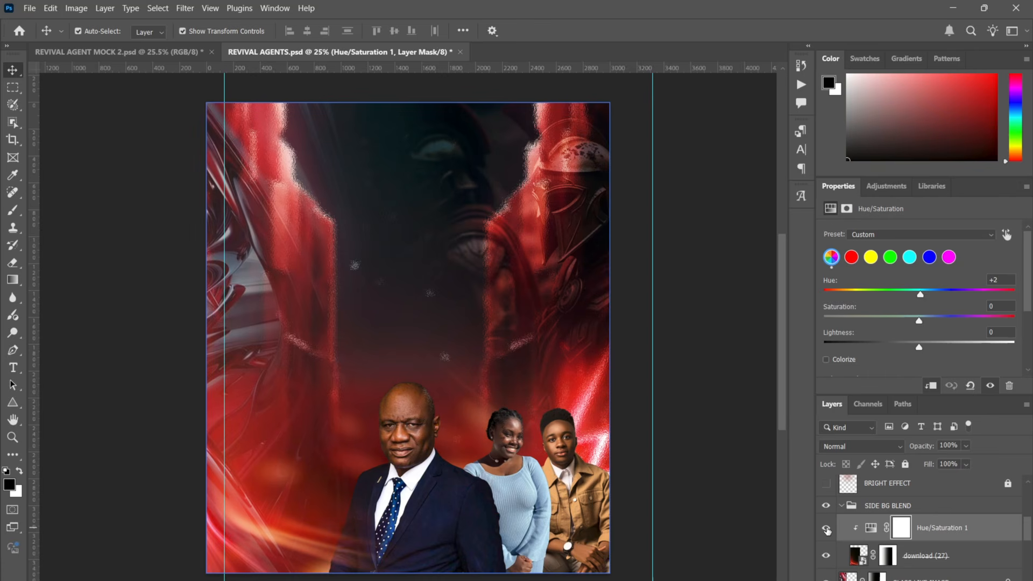
{"action": "left_click", "coordinate": [827, 529]}
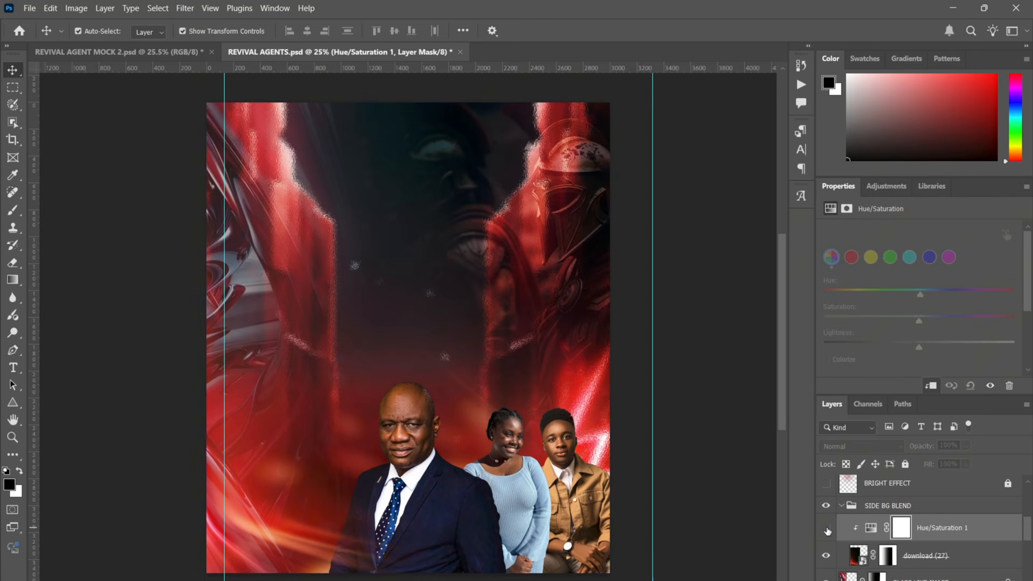
{"action": "left_click", "coordinate": [843, 507]}
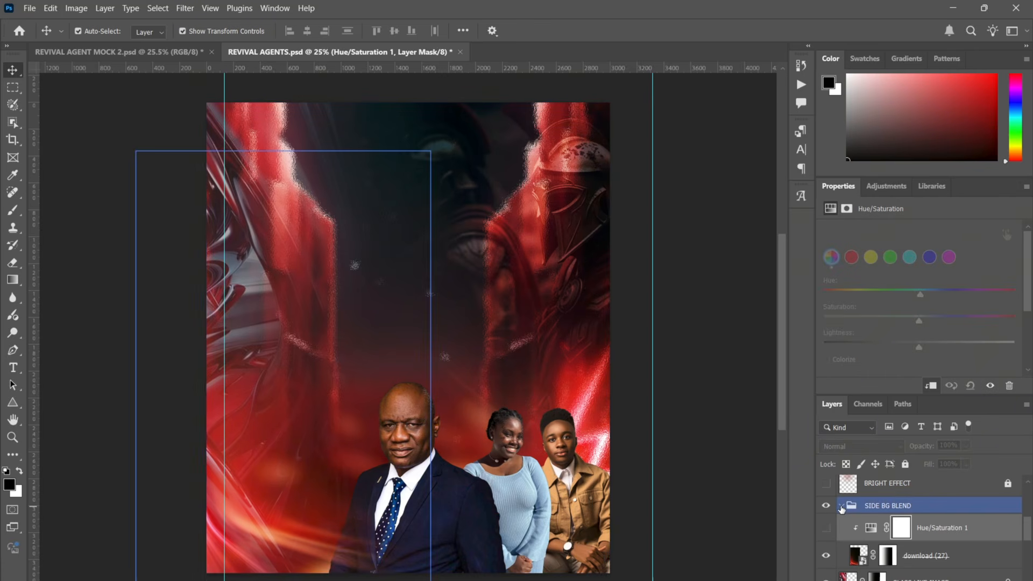
{"action": "left_click", "coordinate": [841, 506]}
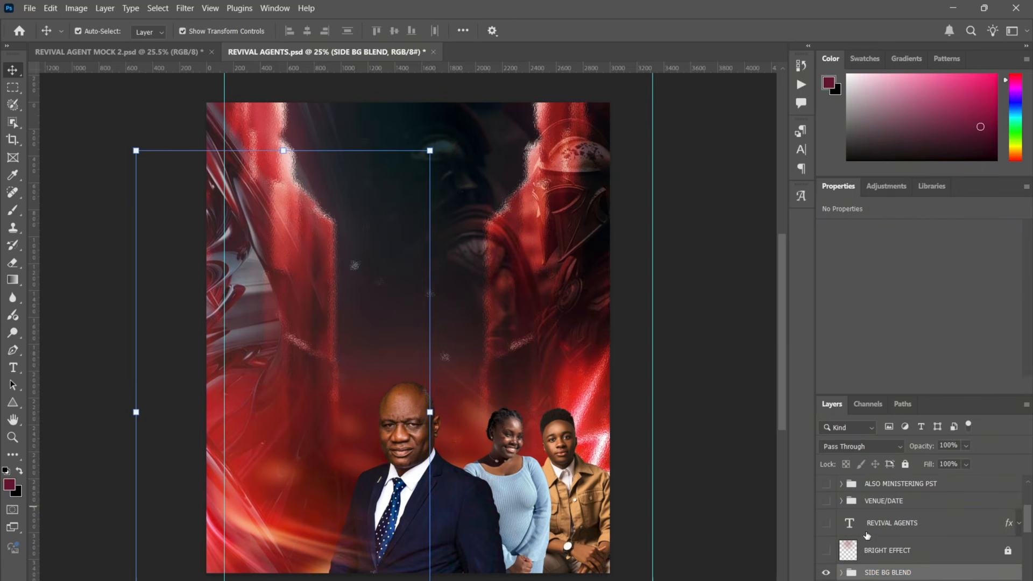
Preview the BRIGHT EFFECT layer, hide it again, and deselect all layers.
{"action": "left_click", "coordinate": [826, 551]}
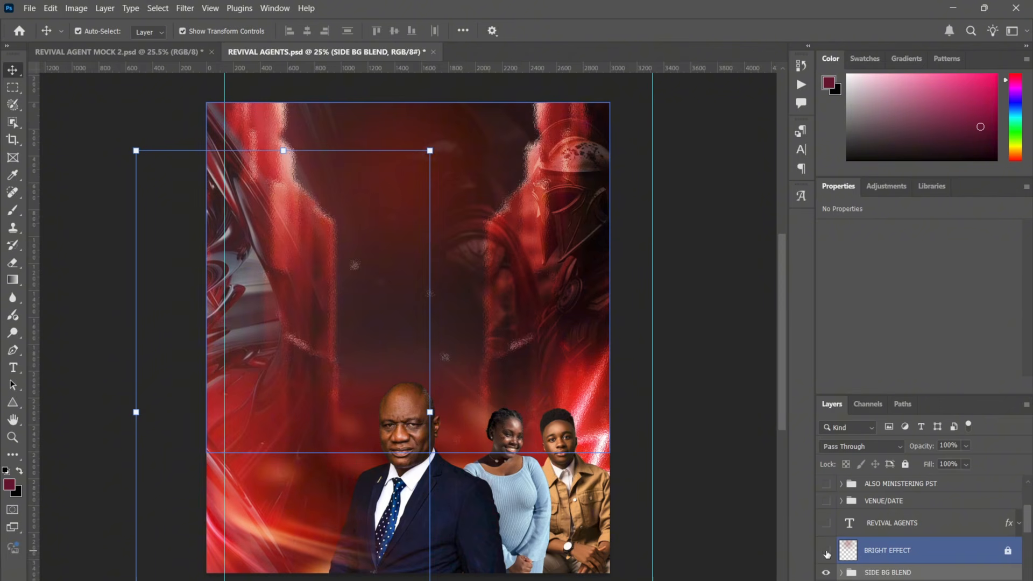
{"action": "left_click", "coordinate": [827, 554]}
{"action": "left_click", "coordinate": [744, 269]}
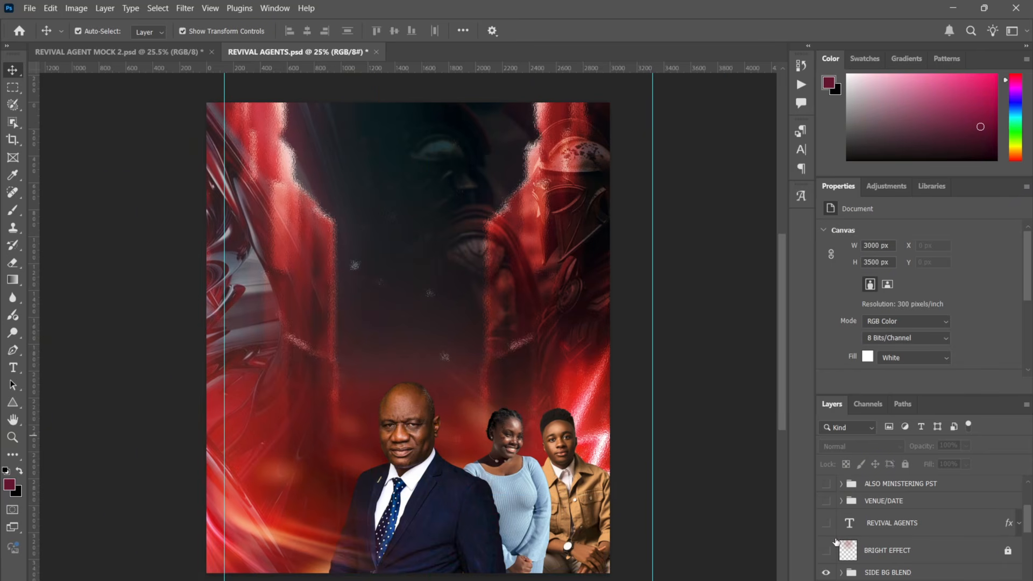
Preview the REVIVAL AGENTS title together with the BRIGHT EFFECT layer, and hide both again.
{"action": "left_click", "coordinate": [825, 523]}
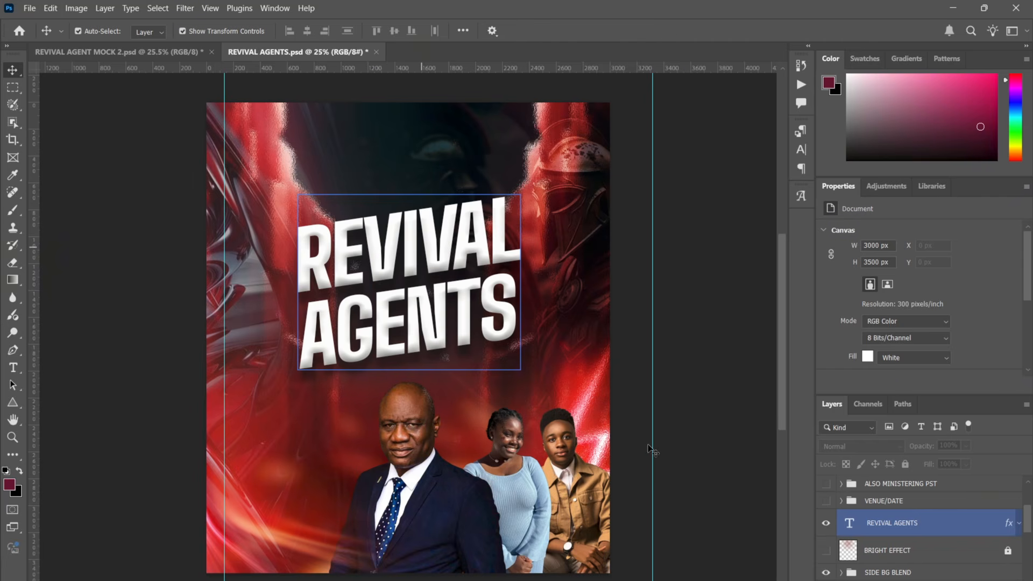
{"action": "left_click", "coordinate": [826, 551]}
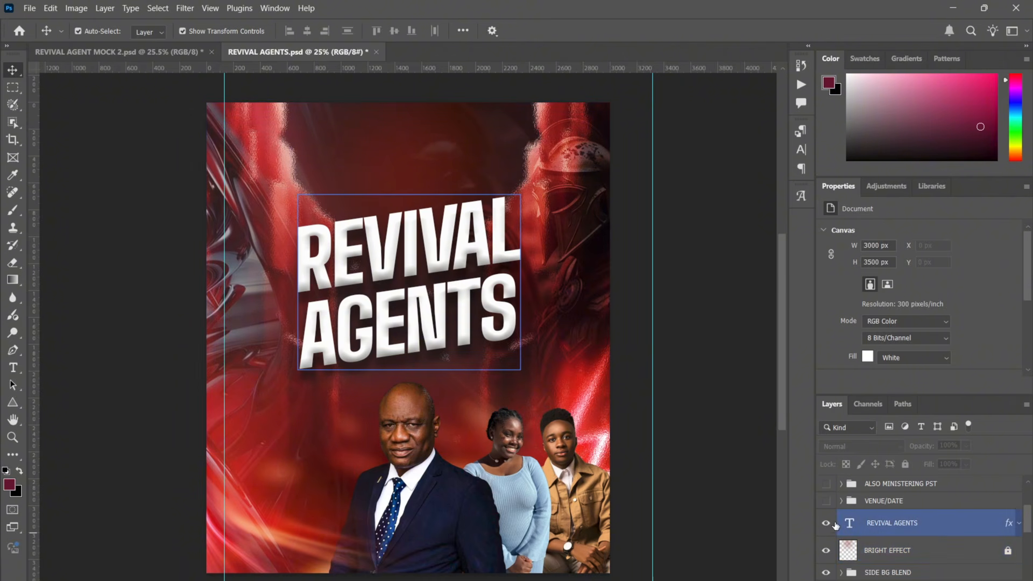
{"action": "left_click", "coordinate": [825, 523]}
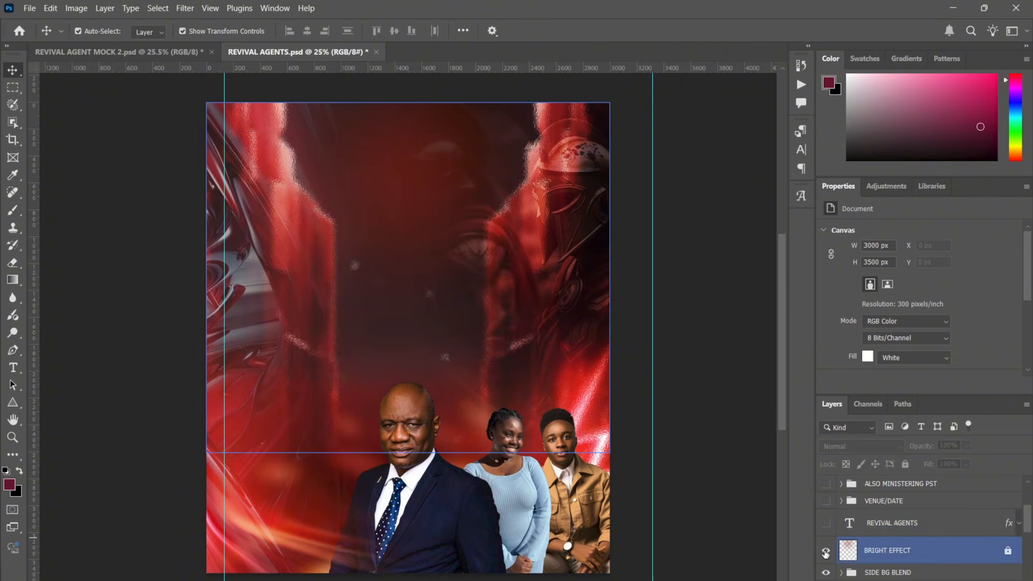
{"action": "left_click", "coordinate": [826, 551]}
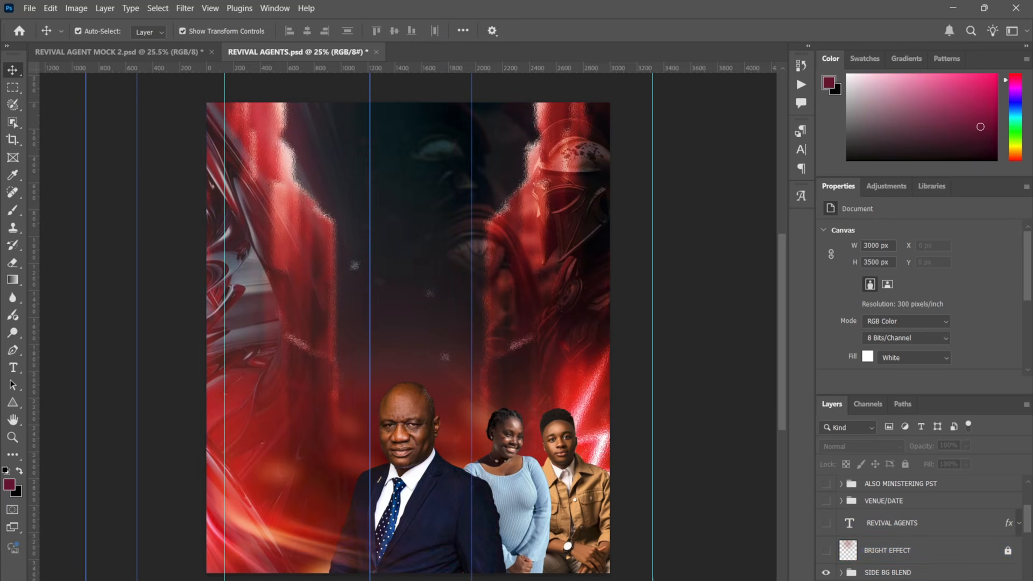
Add a new empty layer directly above the BRIGHT EFFECT layer and activate the Brush tool.
{"action": "left_click", "coordinate": [955, 559]}
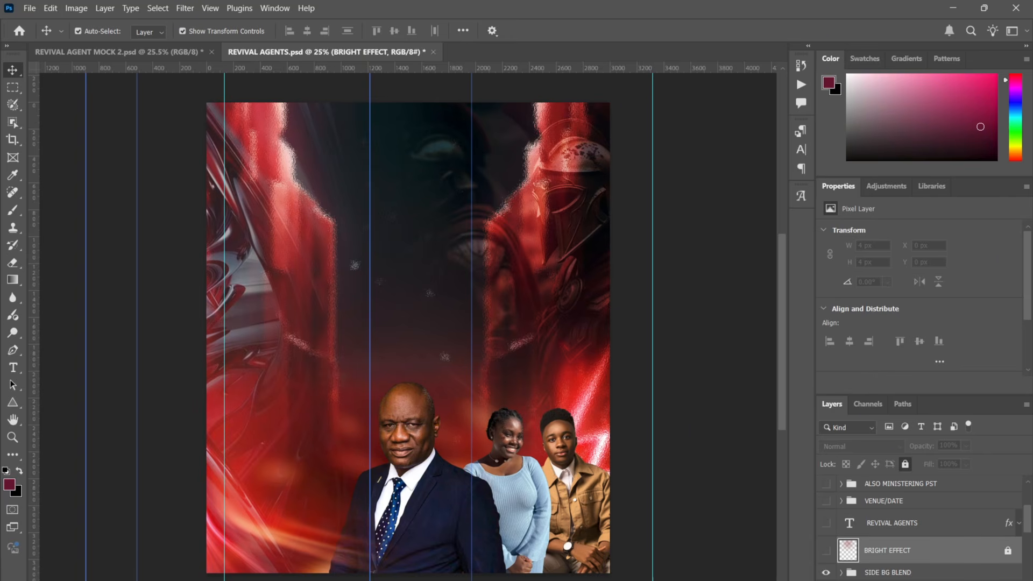
{"action": "key", "text": "ctrl+shift+alt+n"}
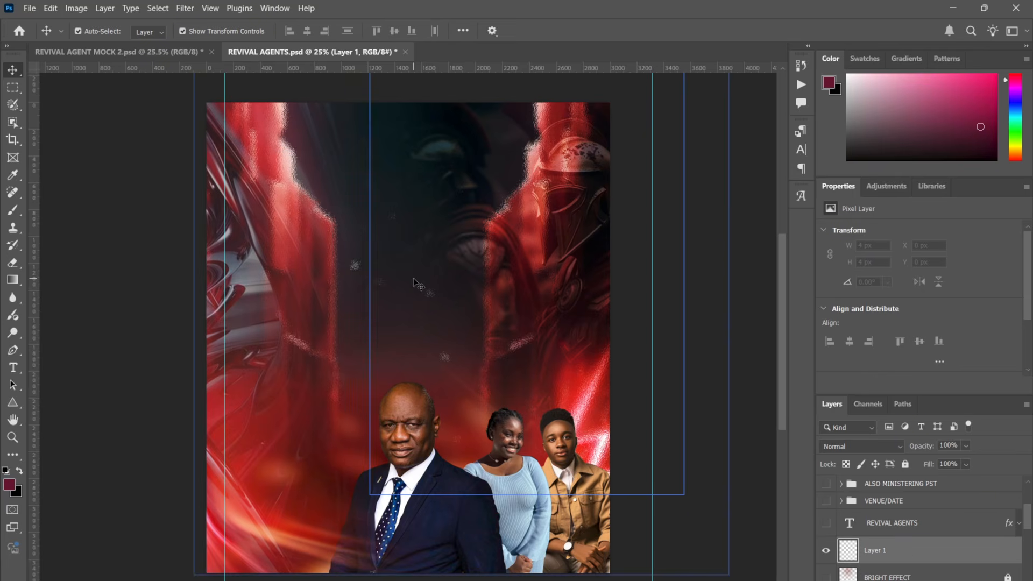
{"action": "left_click", "coordinate": [13, 264]}
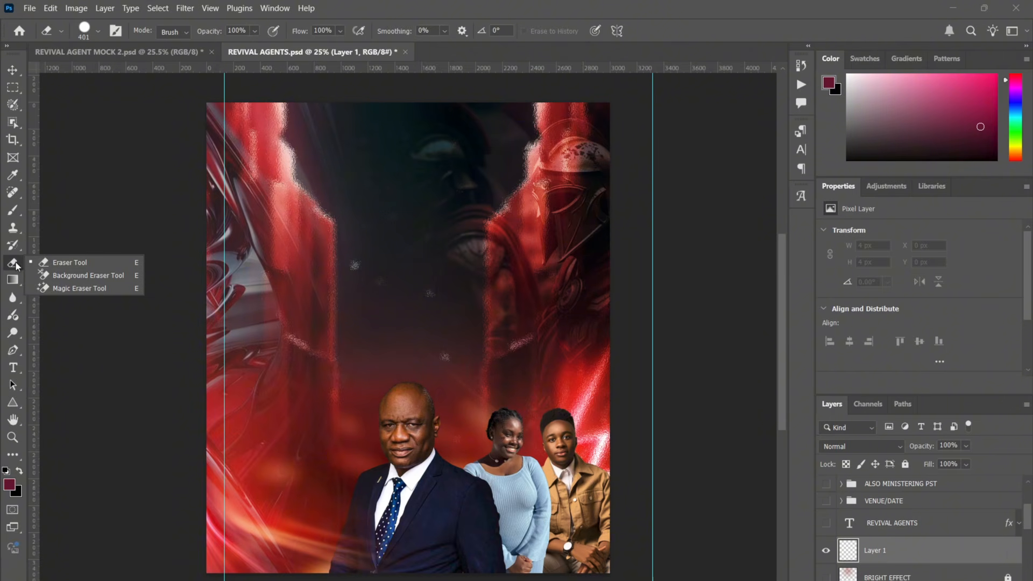
{"action": "left_click", "coordinate": [16, 249]}
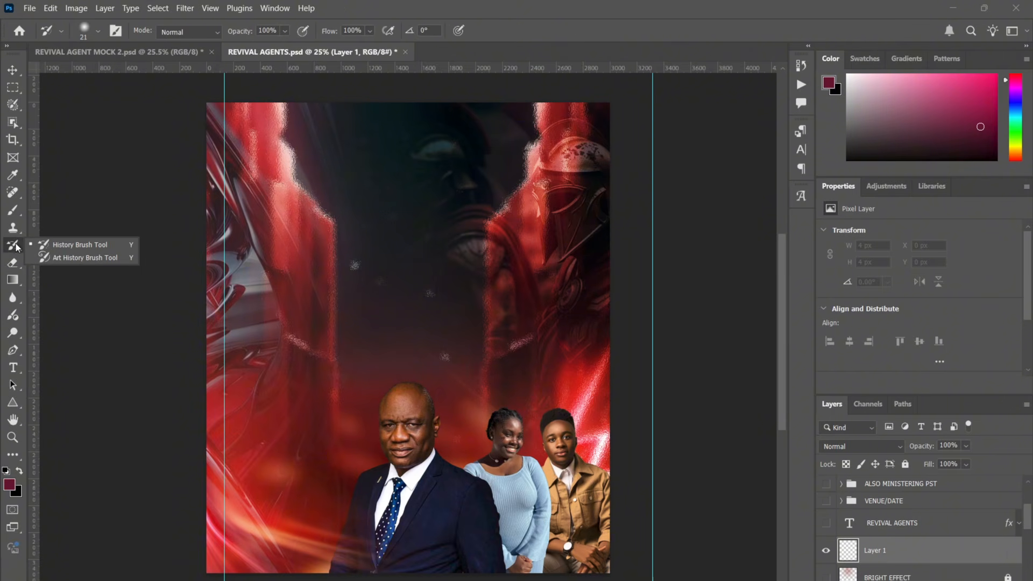
{"action": "left_click", "coordinate": [12, 212]}
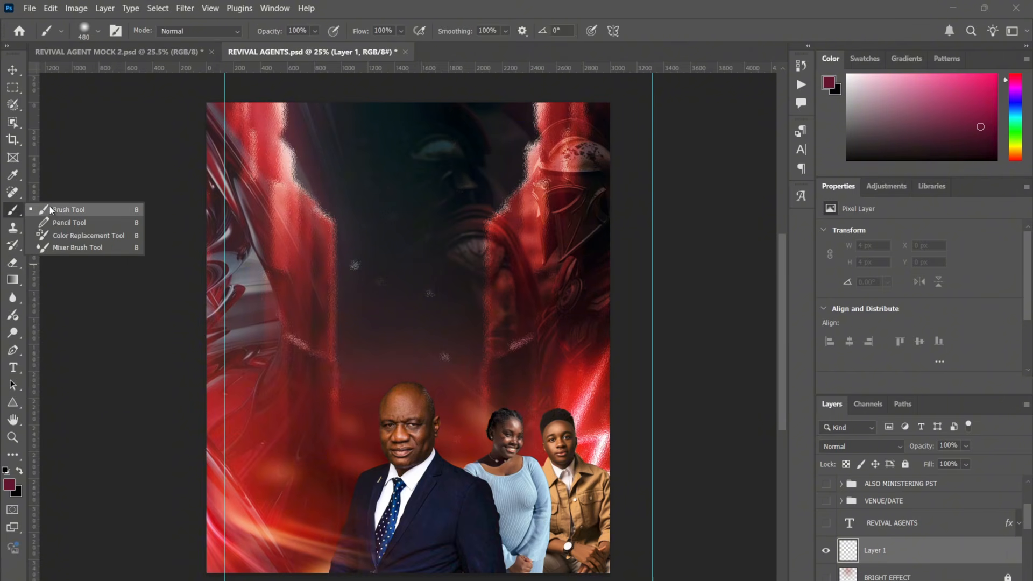
{"action": "left_click", "coordinate": [84, 168]}
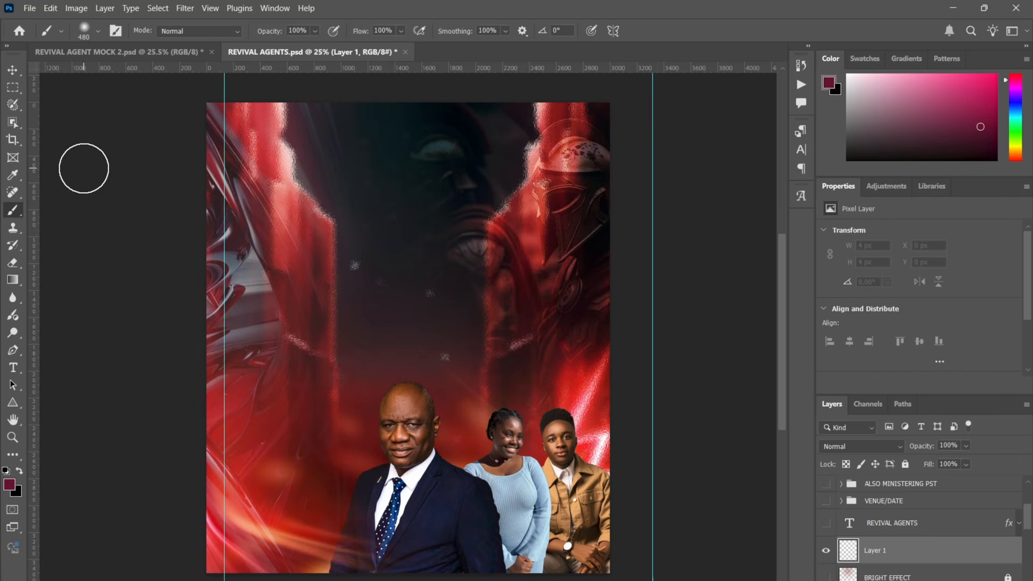
{"action": "left_click", "coordinate": [16, 72]}
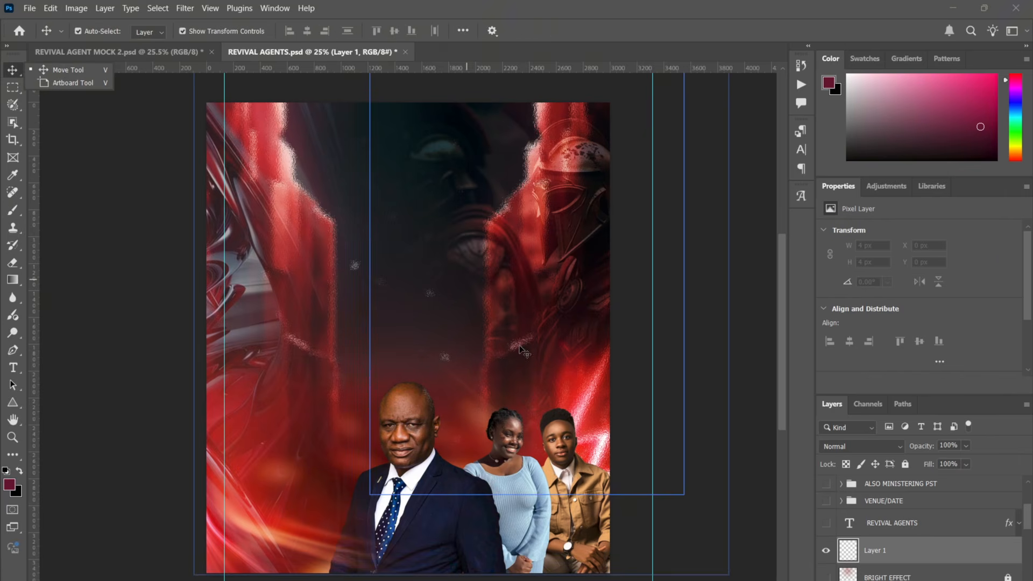
{"action": "key", "text": "b"}
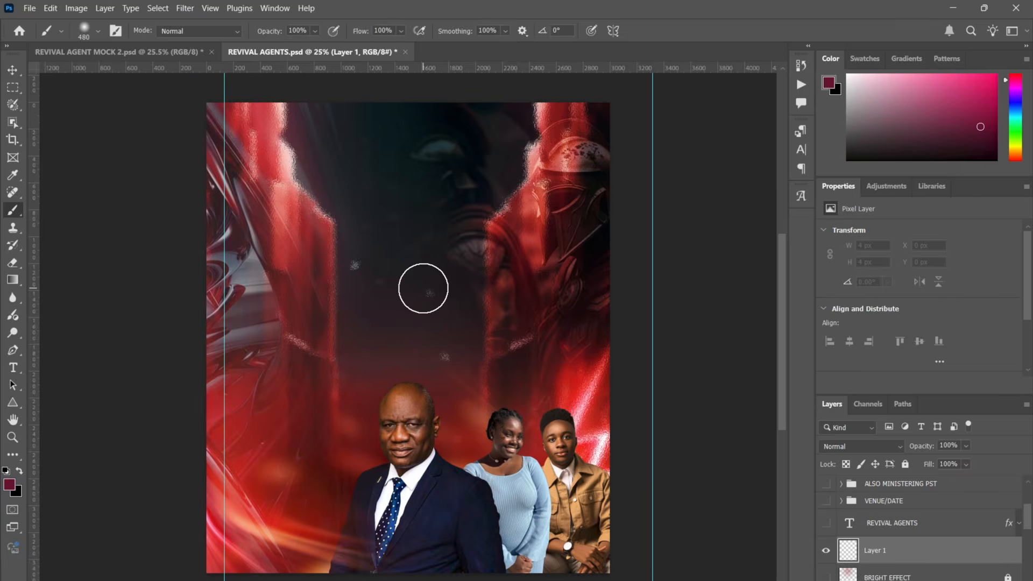
Set the Brush tool to a soft round tip of 2165 px.
{"action": "right_click", "coordinate": [423, 288]}
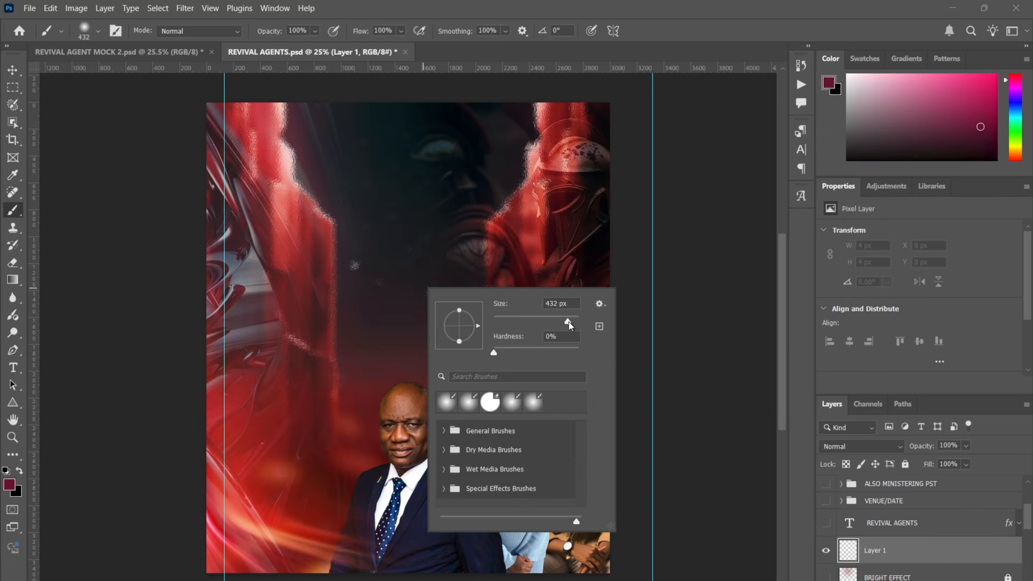
{"action": "left_click_drag", "start_coordinate": [569, 322], "coordinate": [570, 321]}
{"action": "left_click", "coordinate": [574, 317]}
{"action": "double_click", "coordinate": [447, 407]}
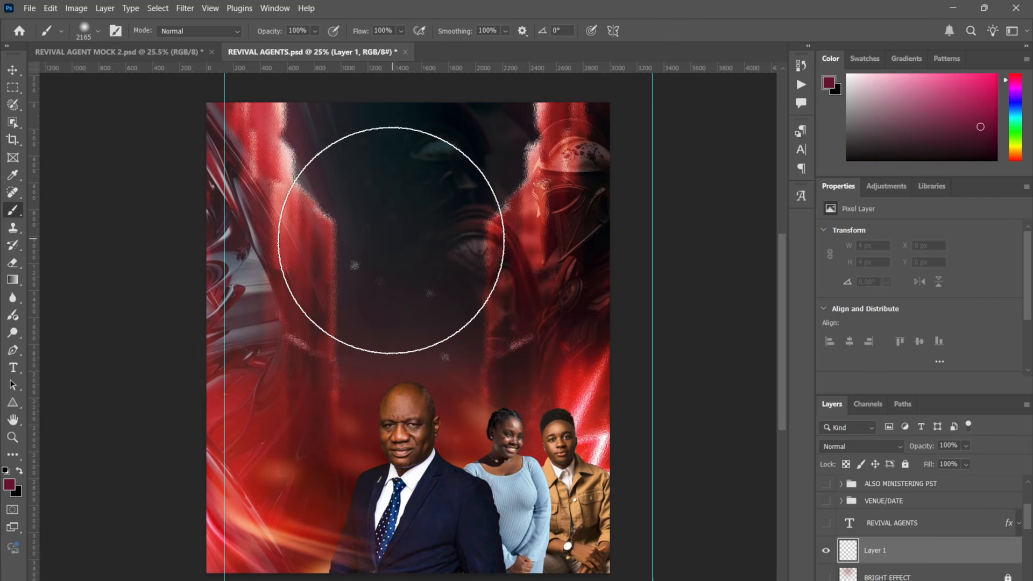
Sample a dark red from the flyer background, 641113, as the foreground color for the brush.
{"action": "left_click", "coordinate": [10, 485]}
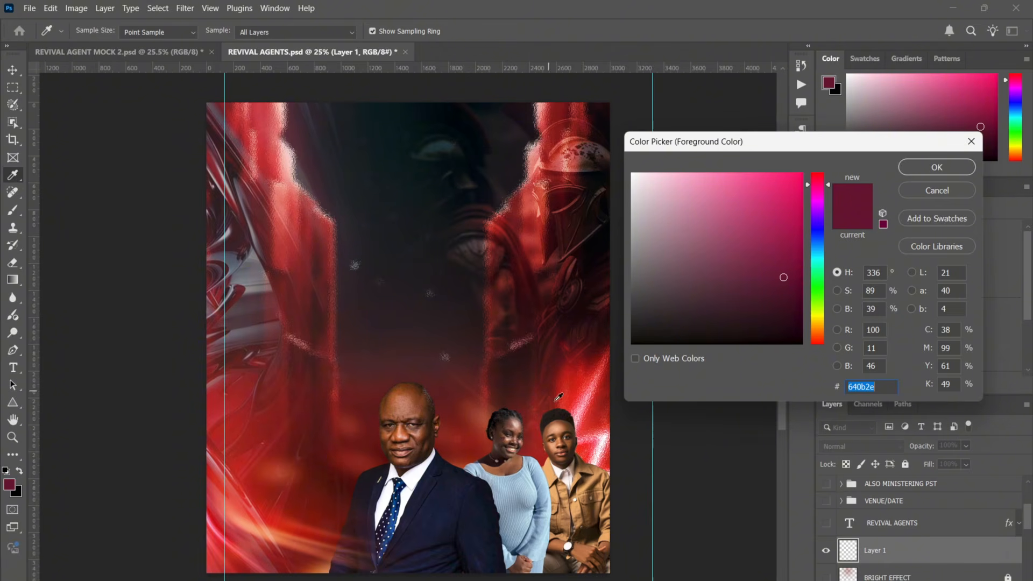
{"action": "left_click", "coordinate": [570, 390]}
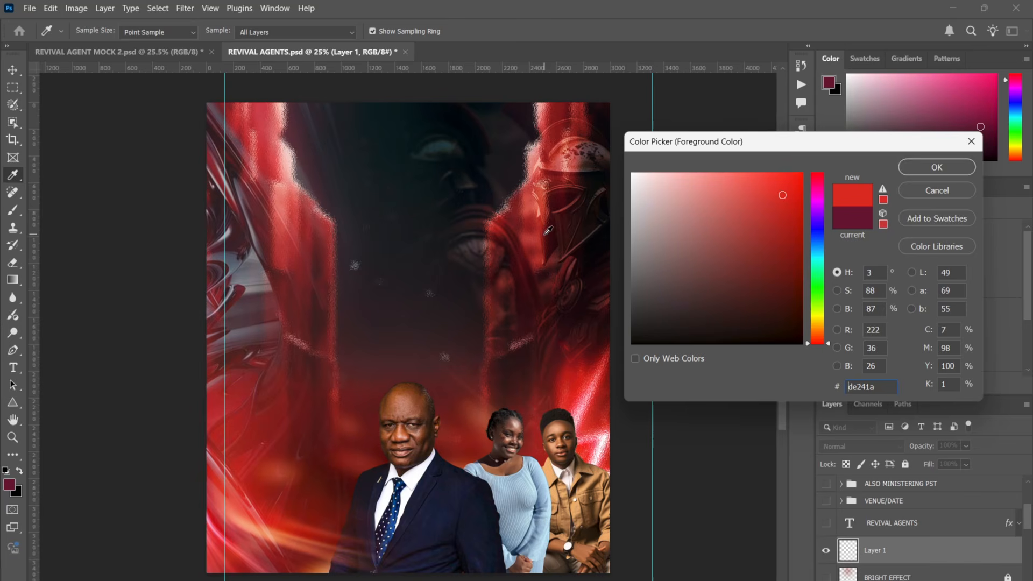
{"action": "left_click", "coordinate": [363, 399]}
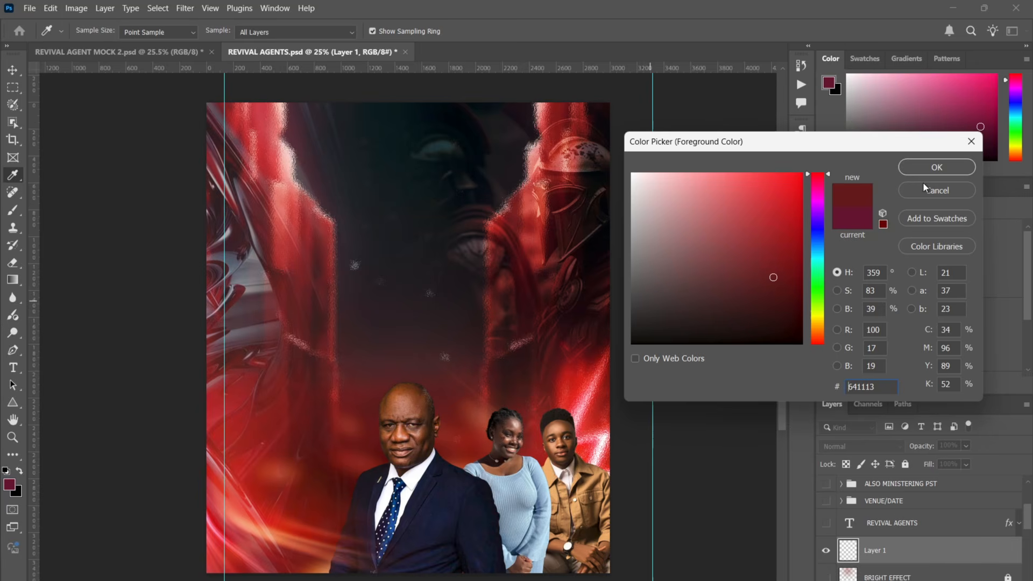
{"action": "left_click", "coordinate": [911, 167]}
{"action": "key", "text": "b"}
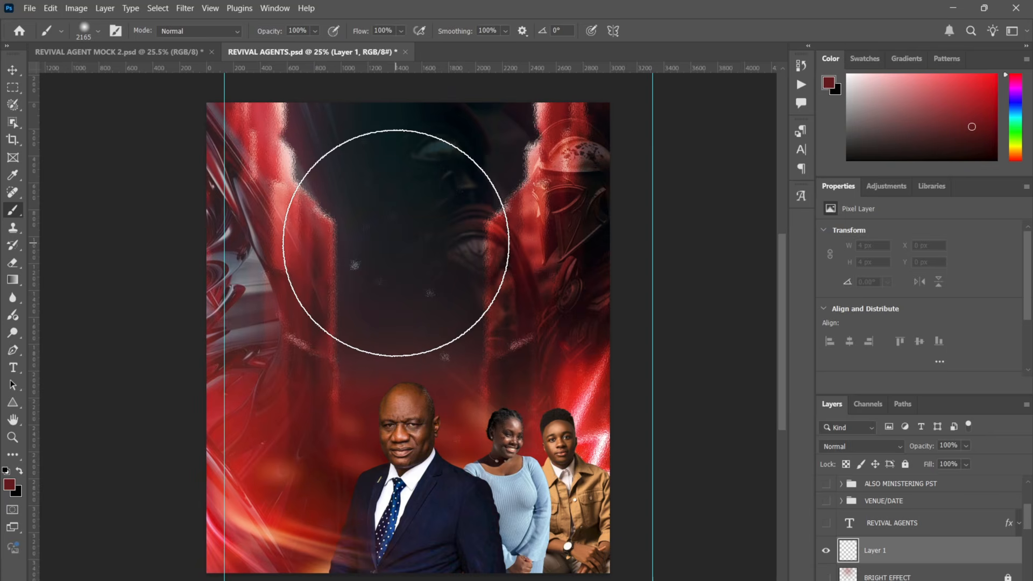
Paint one large dark red glow in the flyer's upper middle and preview it behind the REVIVAL AGENTS title.
{"action": "left_click", "coordinate": [396, 243]}
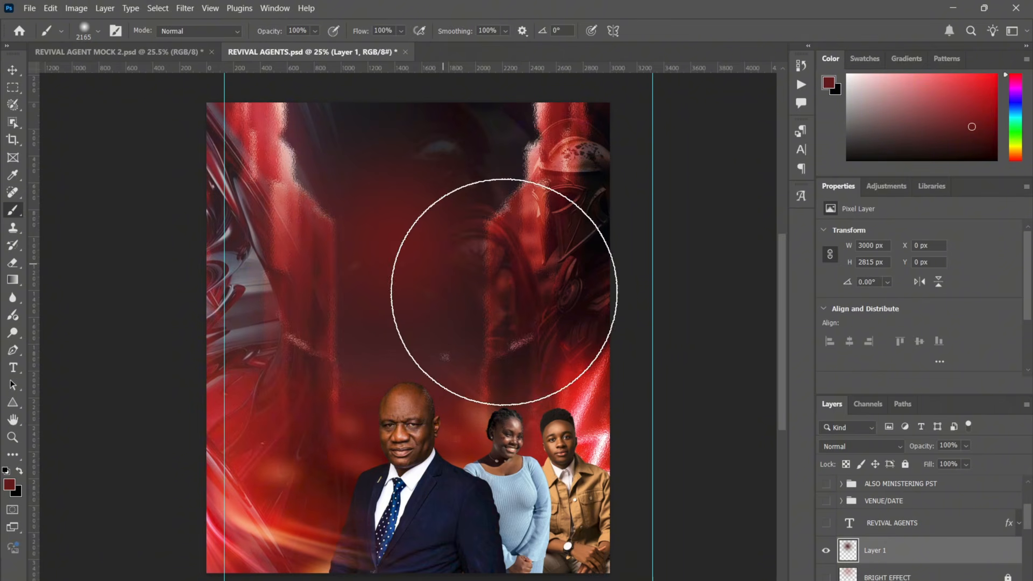
{"action": "left_click", "coordinate": [826, 523]}
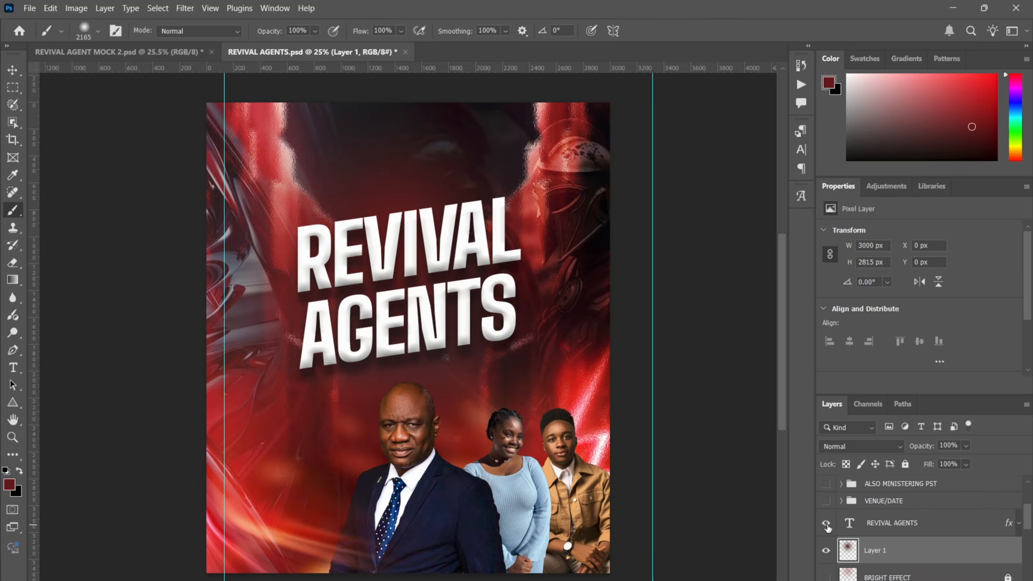
{"action": "left_click", "coordinate": [826, 524]}
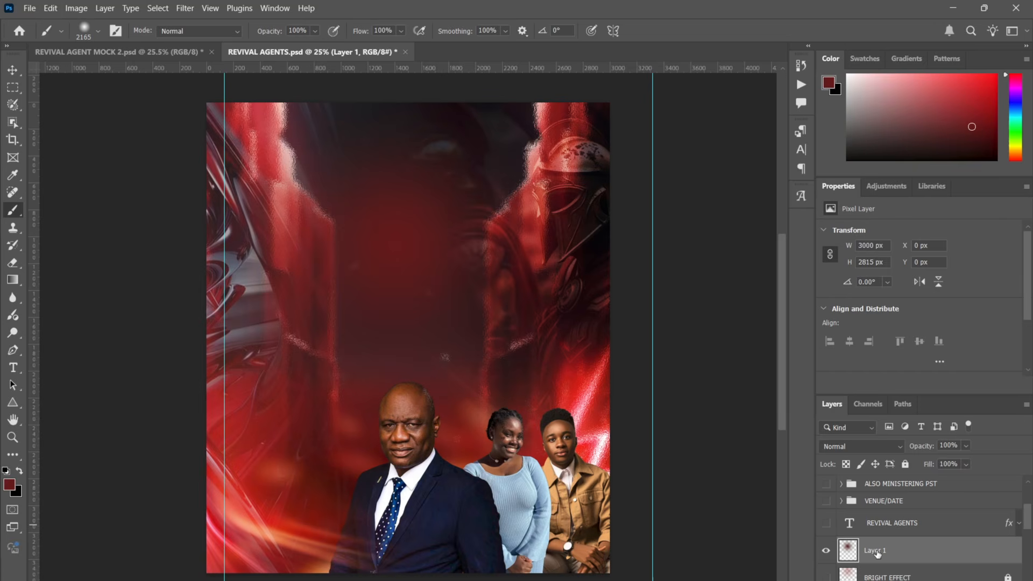
Delete the sample glow layer and show the BRIGHT EFFECT and REVIVAL AGENTS layers.
{"action": "key", "text": "Delete"}
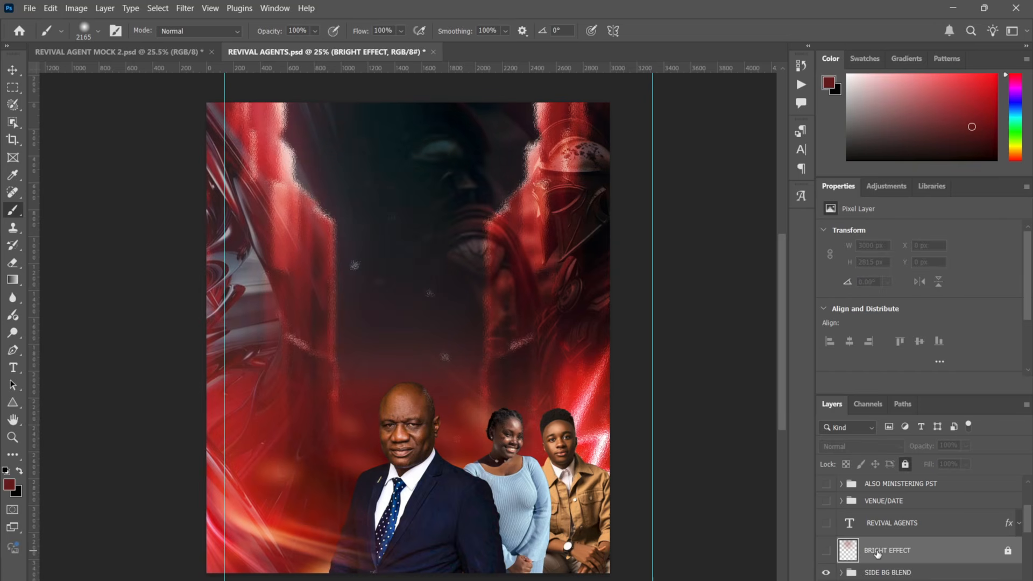
{"action": "left_click", "coordinate": [825, 551]}
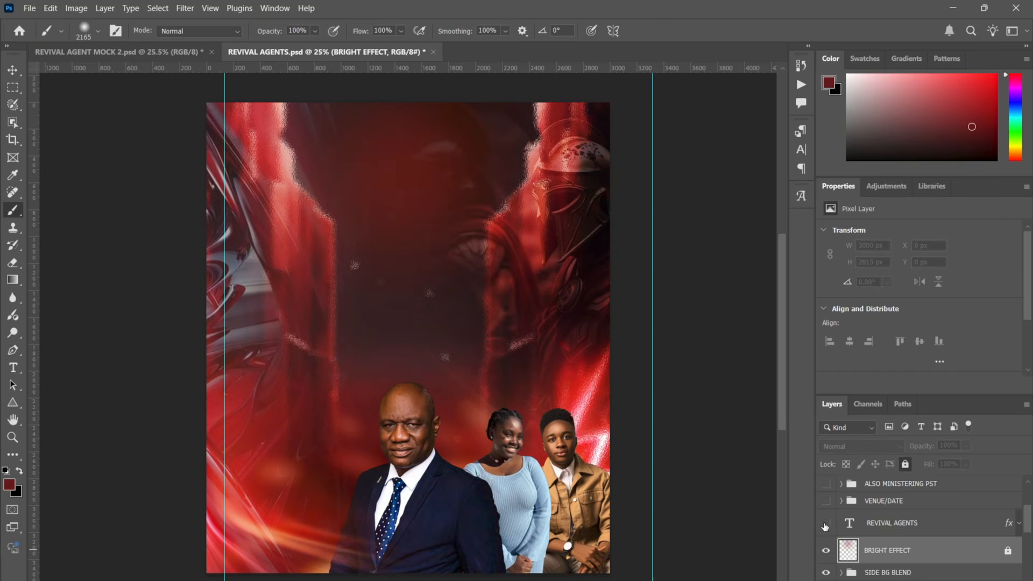
{"action": "left_click", "coordinate": [826, 524]}
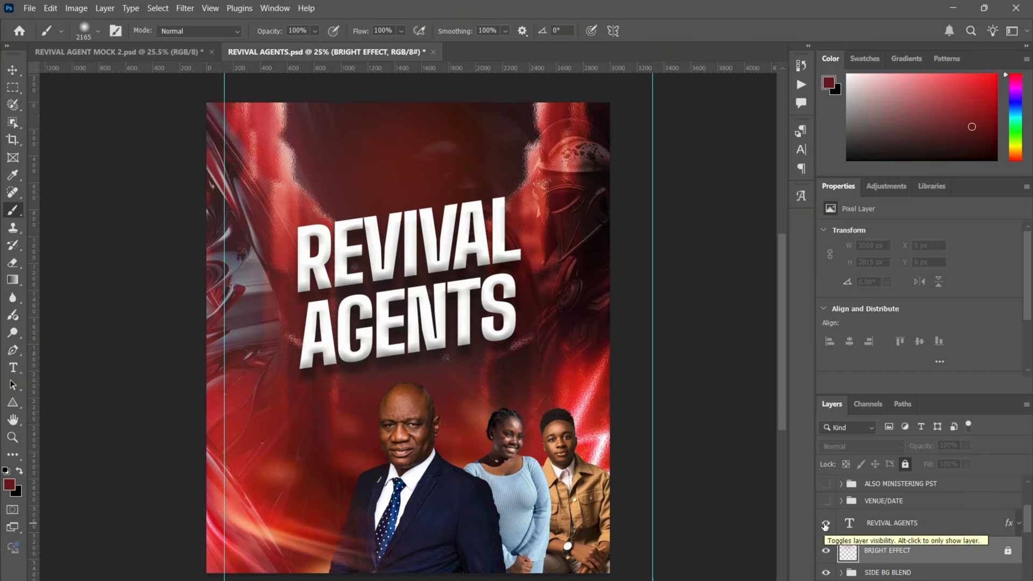
Expand the effects of the REVIVAL AGENTS title layer and open its character settings.
{"action": "left_click", "coordinate": [1018, 524]}
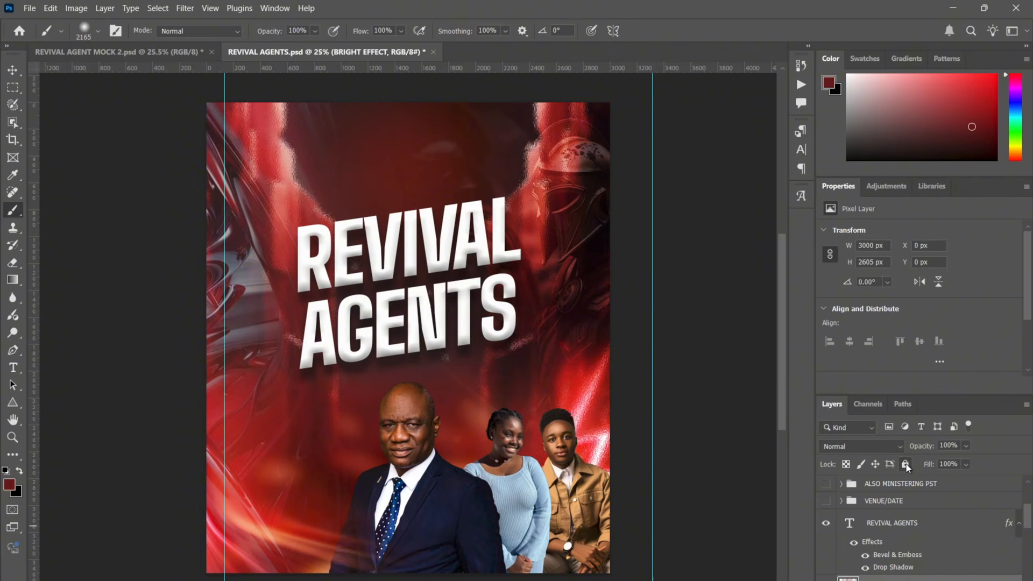
{"action": "left_click", "coordinate": [901, 525]}
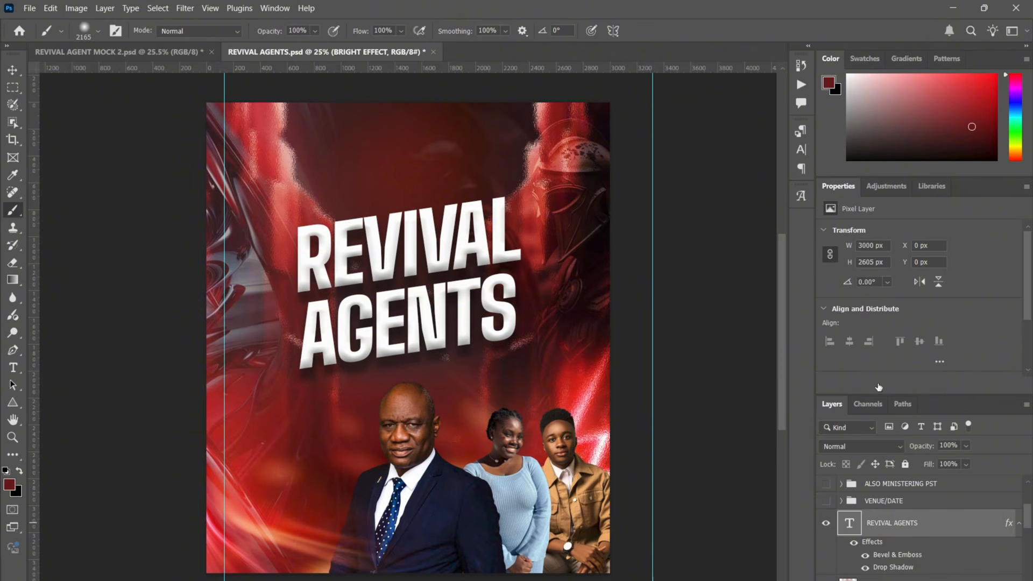
{"action": "left_click", "coordinate": [802, 150]}
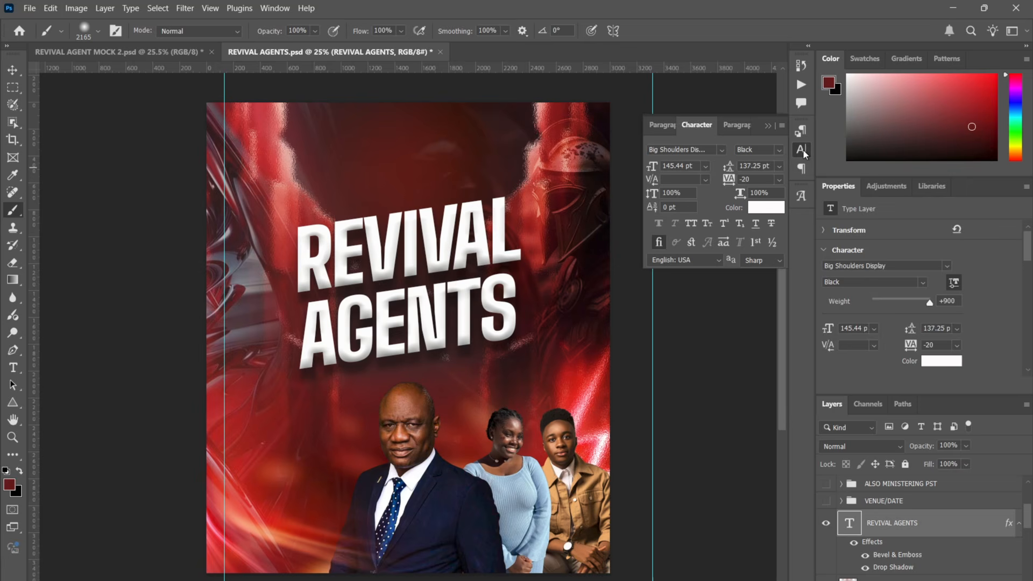
Browse the font list for the REVIVAL AGENTS title, keeping Big Shoulders Display.
{"action": "left_click", "coordinate": [722, 150]}
{"action": "key", "text": "Up"}
{"action": "key", "text": "Escape"}
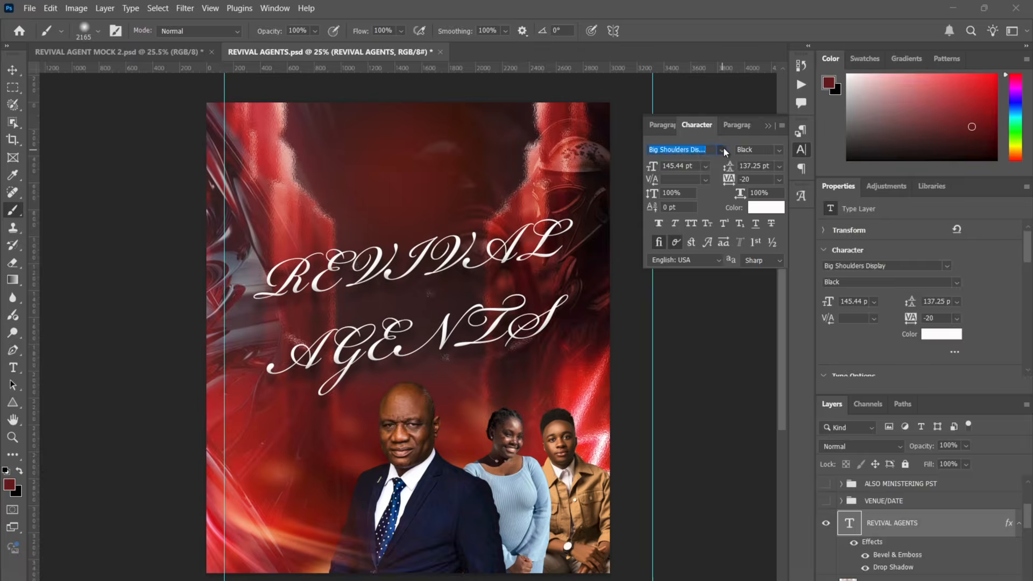
{"action": "left_click", "coordinate": [722, 149]}
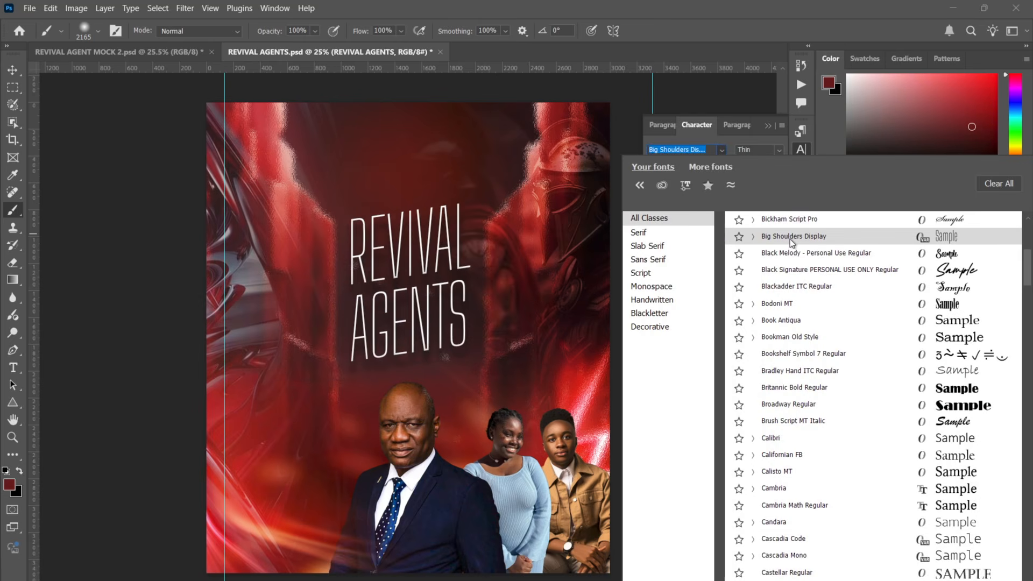
{"action": "left_click", "coordinate": [724, 147]}
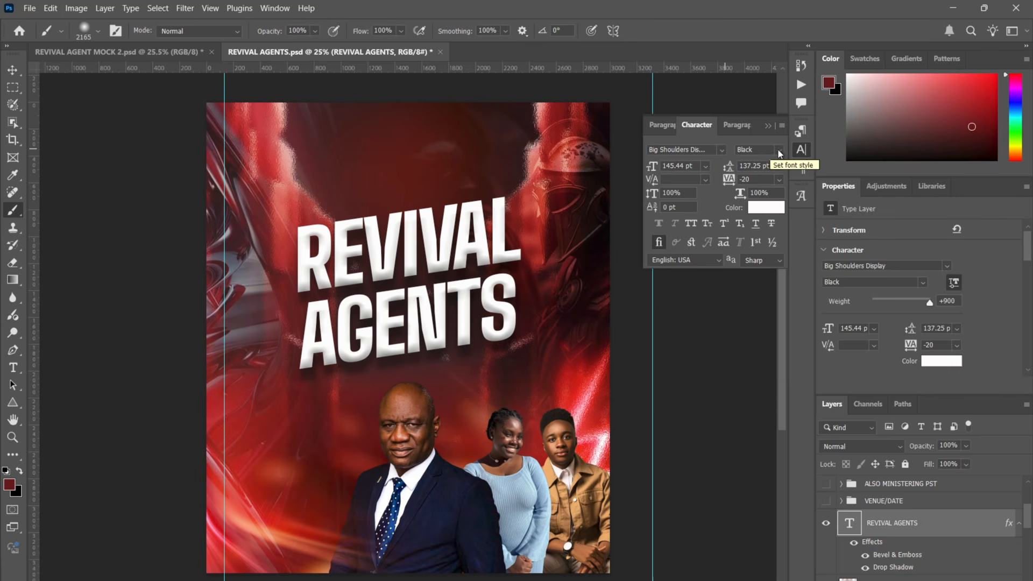
Try the ExtraBold and Light font styles on the REVIVAL AGENTS title, restoring Black each time.
{"action": "left_click", "coordinate": [778, 150]}
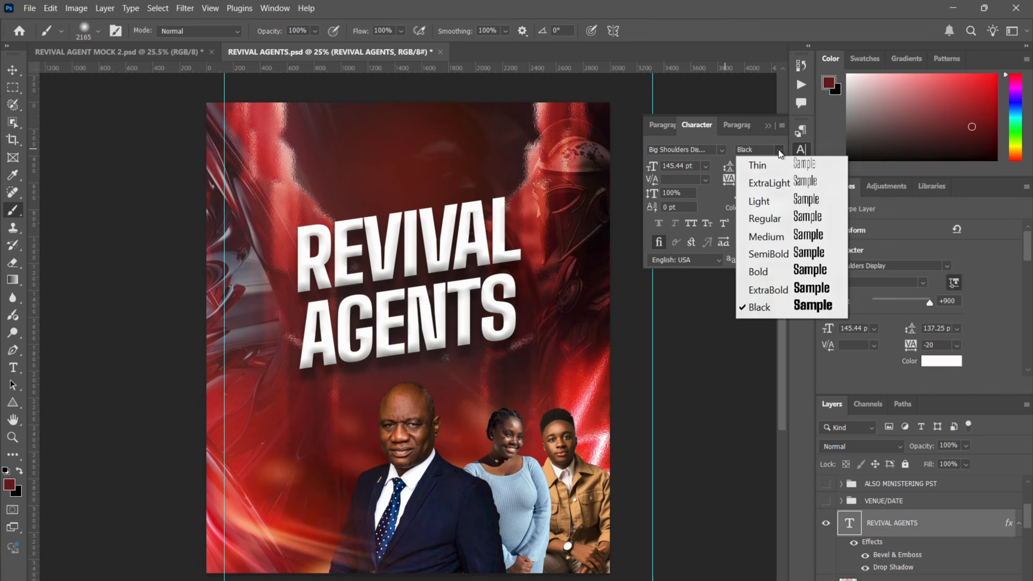
{"action": "left_click", "coordinate": [802, 295]}
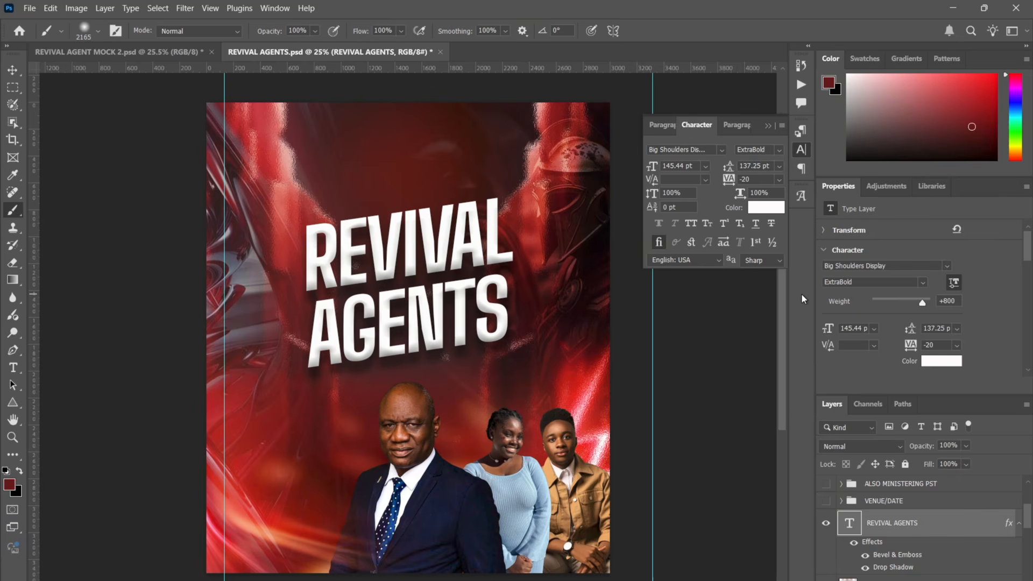
{"action": "key", "text": "Down"}
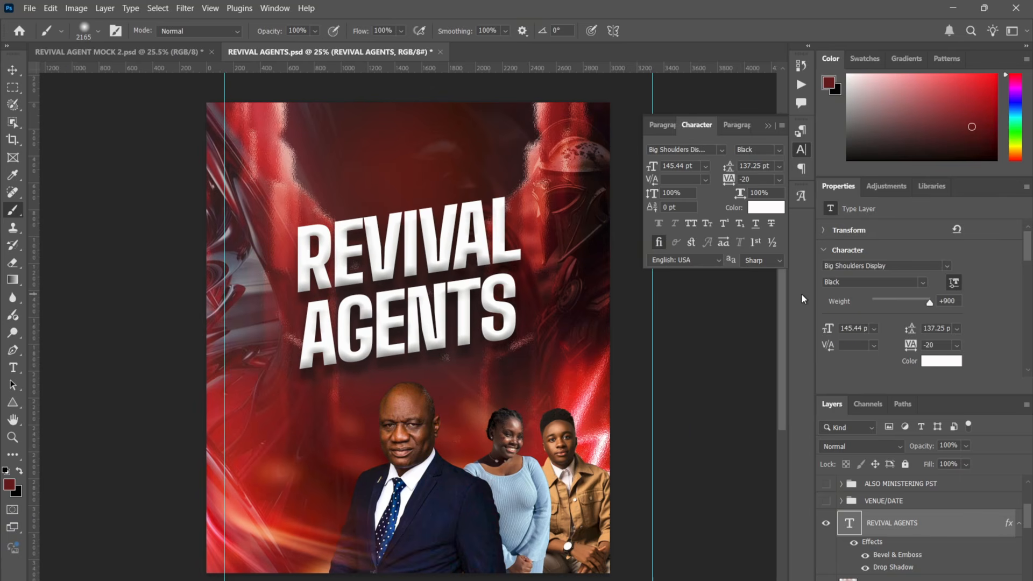
{"action": "left_click", "coordinate": [778, 149]}
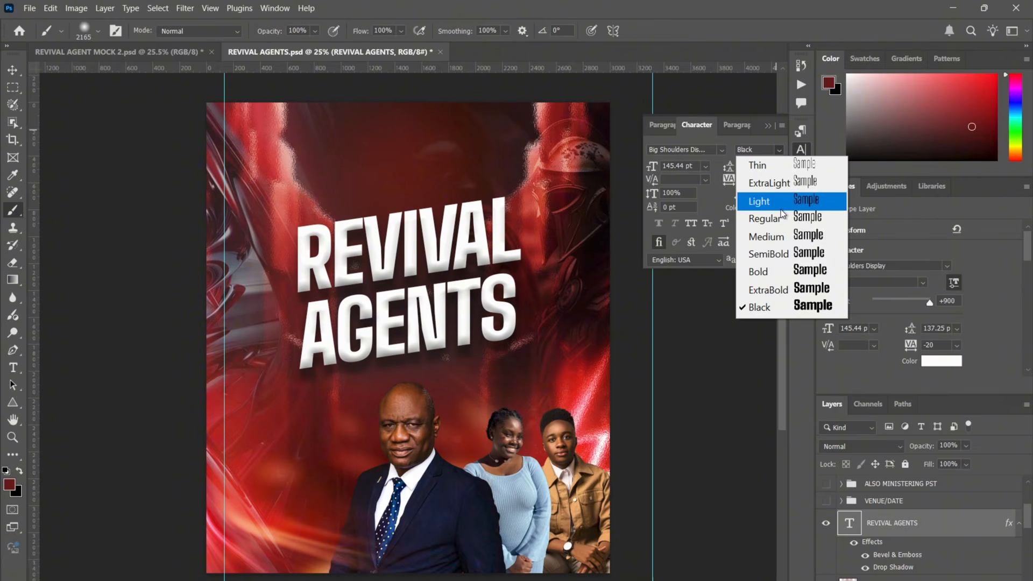
{"action": "left_click", "coordinate": [781, 201]}
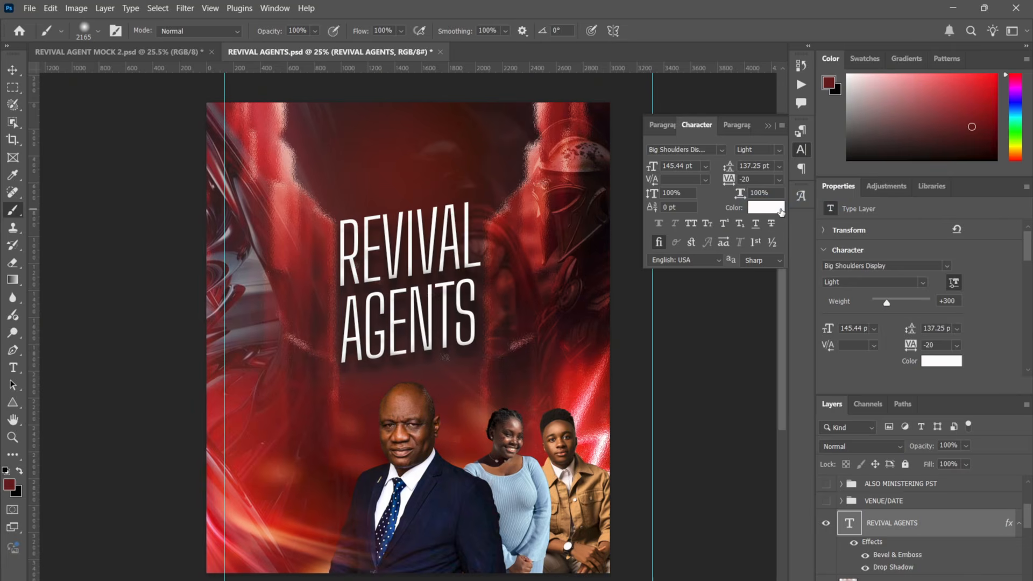
{"action": "key", "text": "ctrl+z"}
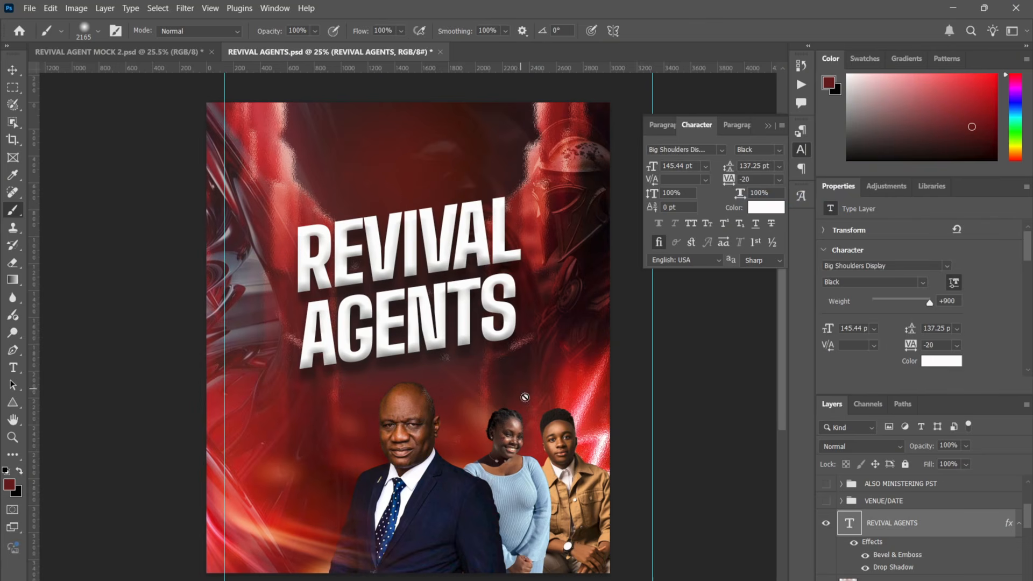
Activate the Move tool and review the font styles available for the REVIVAL AGENTS title, keeping Black.
{"action": "key", "text": "v"}
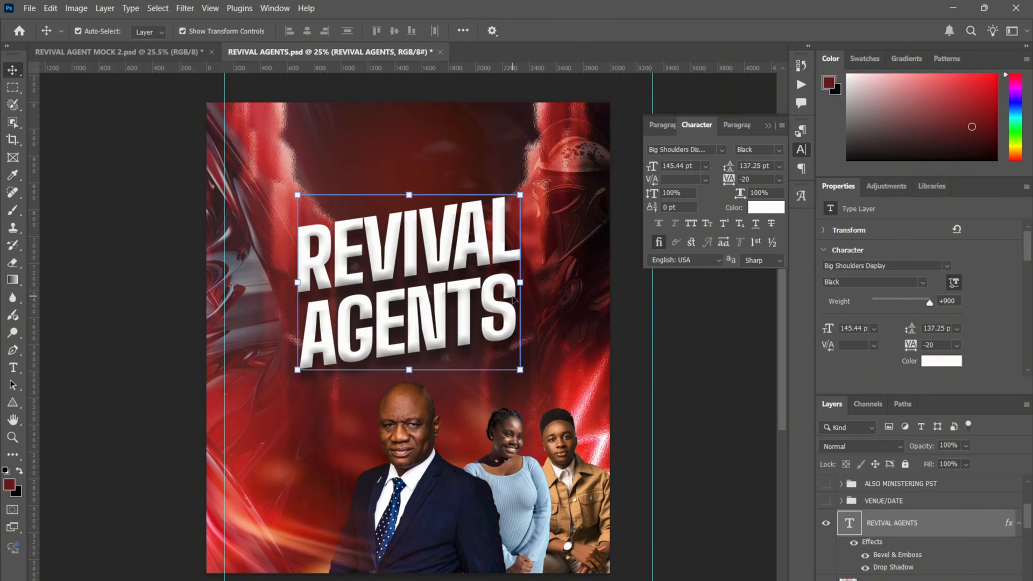
{"action": "left_click", "coordinate": [779, 151]}
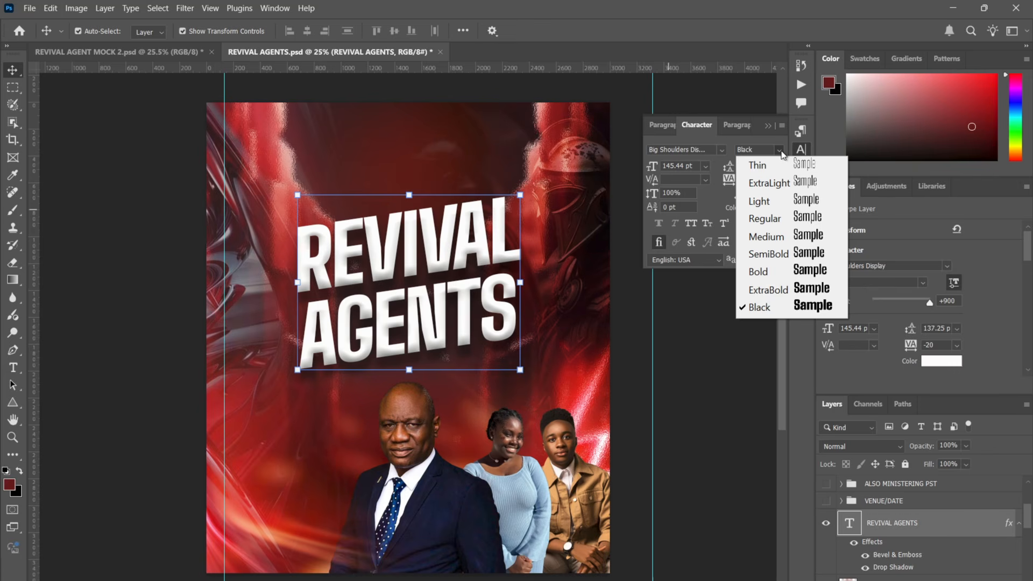
{"action": "left_click", "coordinate": [780, 150]}
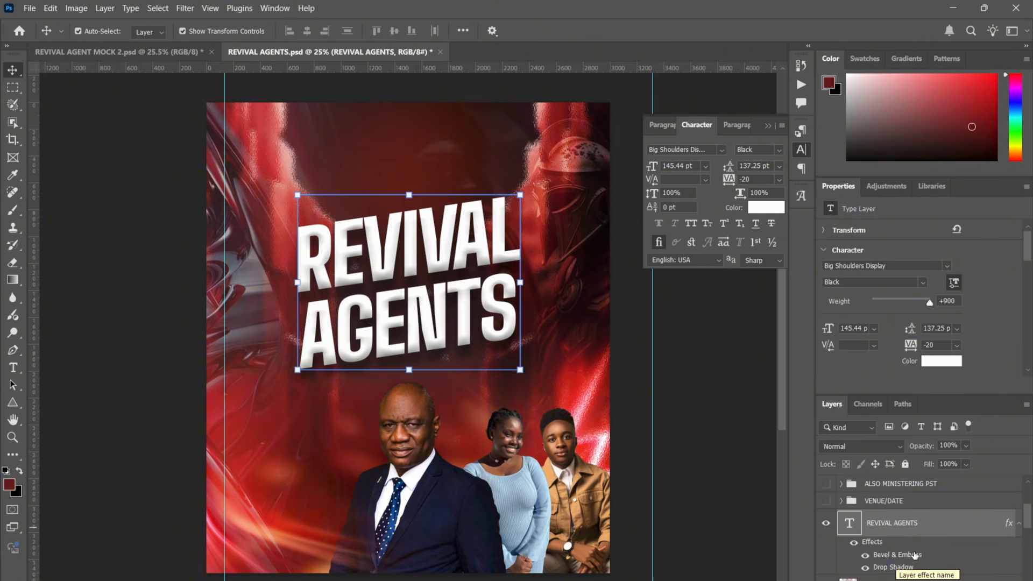
Hide all layer effects on the REVIVAL AGENTS title to show its flat white lettering.
{"action": "left_click", "coordinate": [853, 542]}
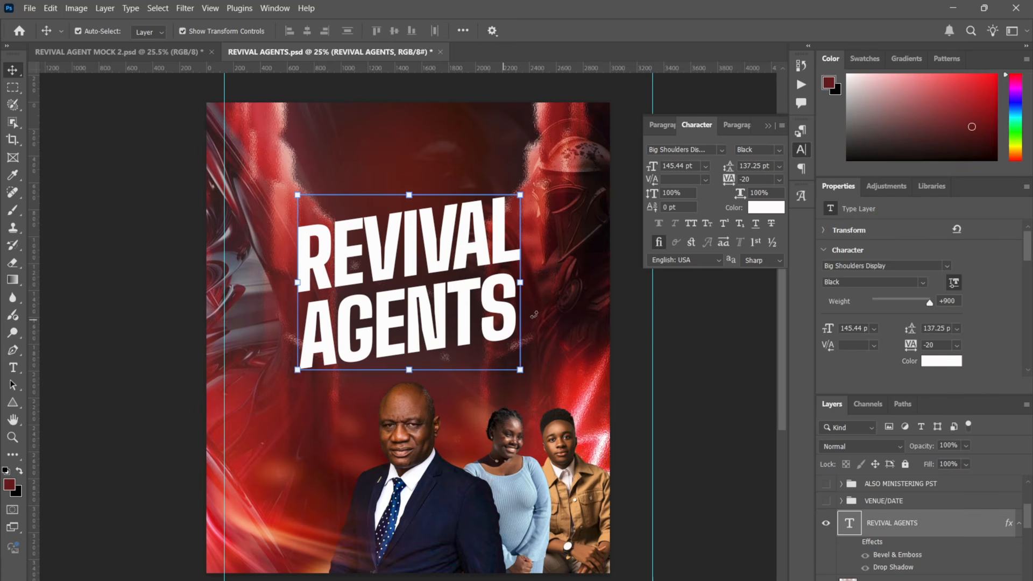
{"action": "left_click", "coordinate": [750, 367]}
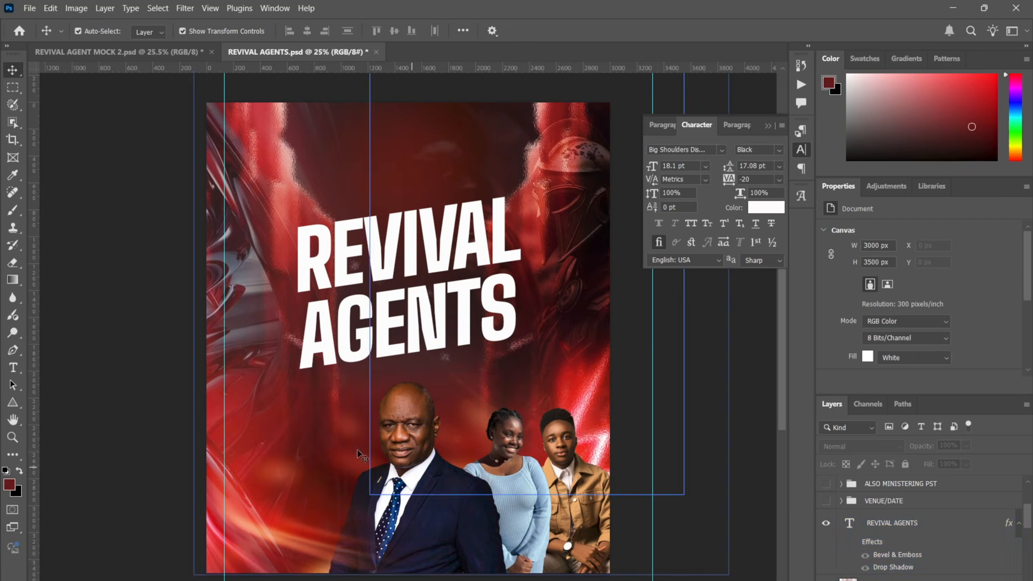
{"action": "left_click", "coordinate": [521, 312]}
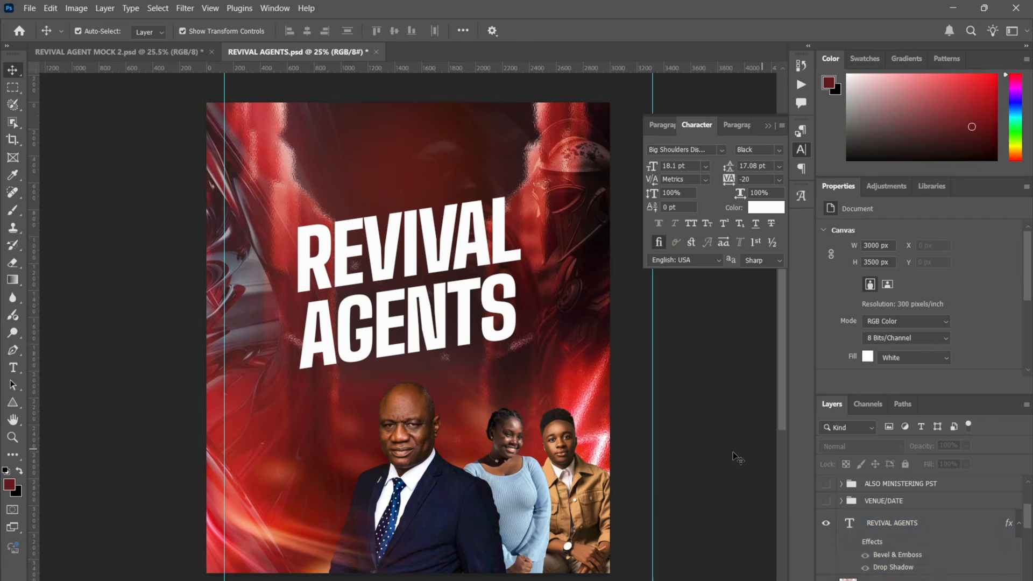
{"action": "left_click", "coordinate": [931, 530]}
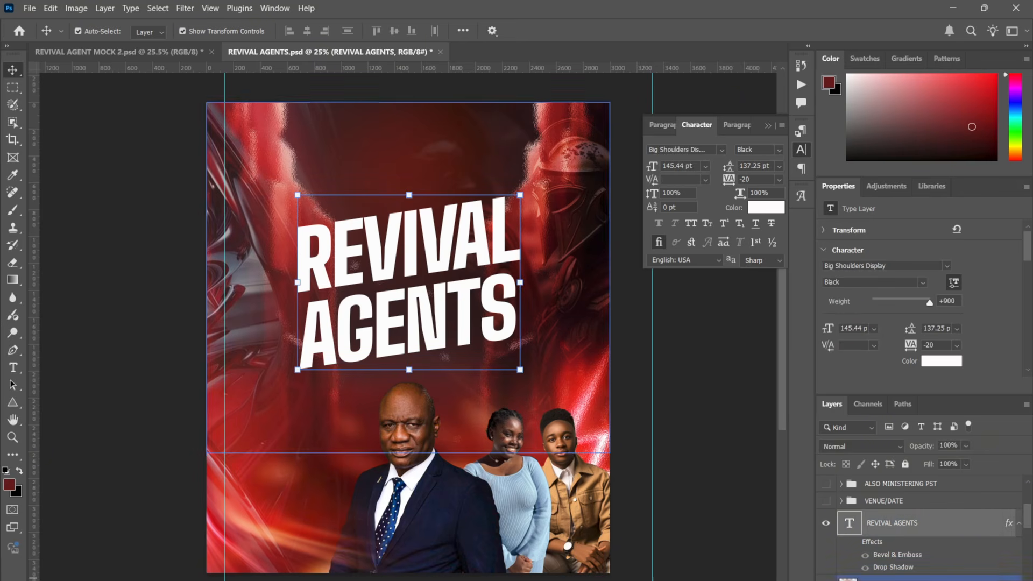
{"action": "key", "text": "t"}
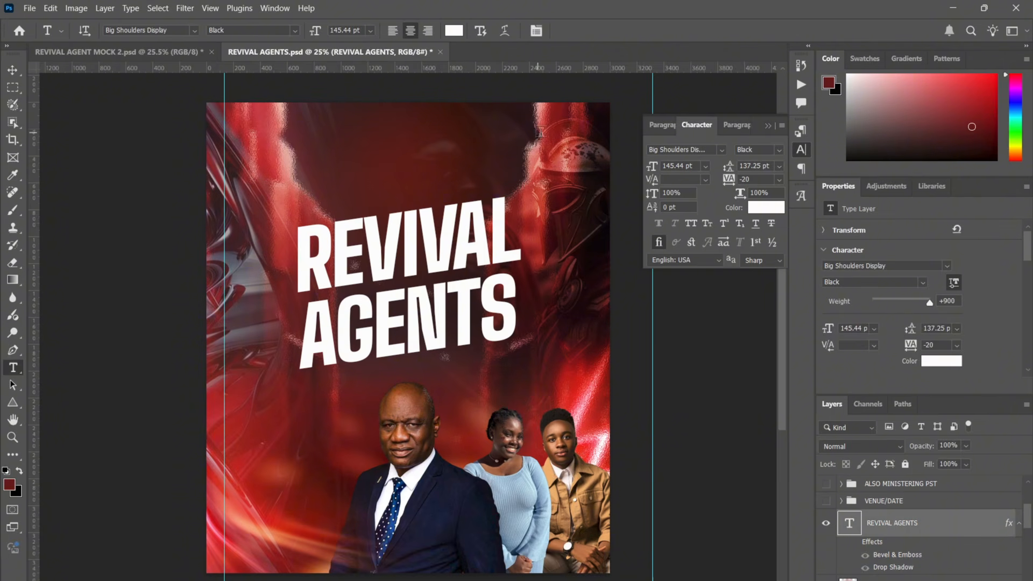
{"action": "key", "text": "v"}
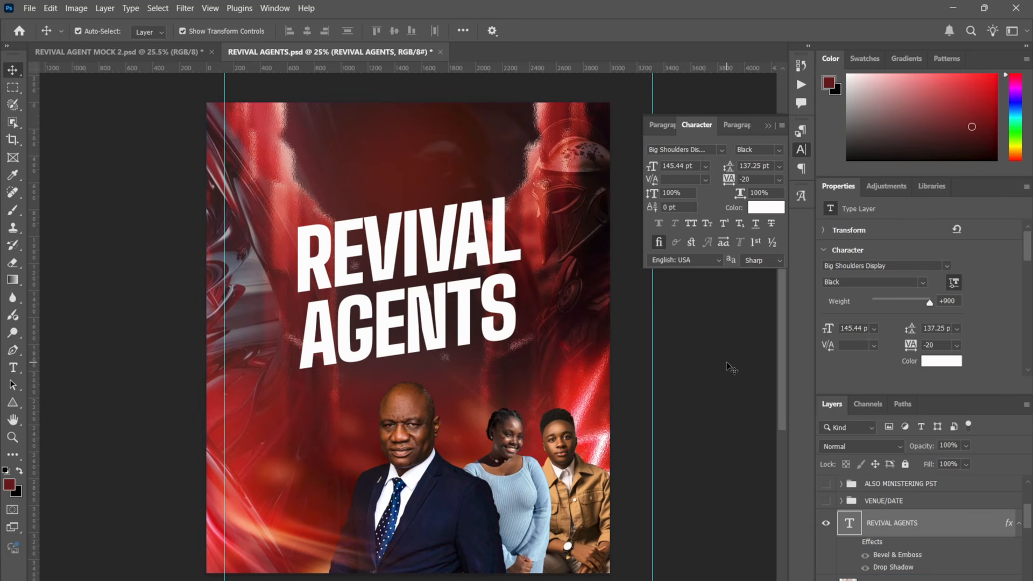
Add a small sample text reading REVIVAL AGENTS on two lines near the flyer's upper edge, above the title.
{"action": "left_click", "coordinate": [726, 361]}
{"action": "key", "text": "t"}
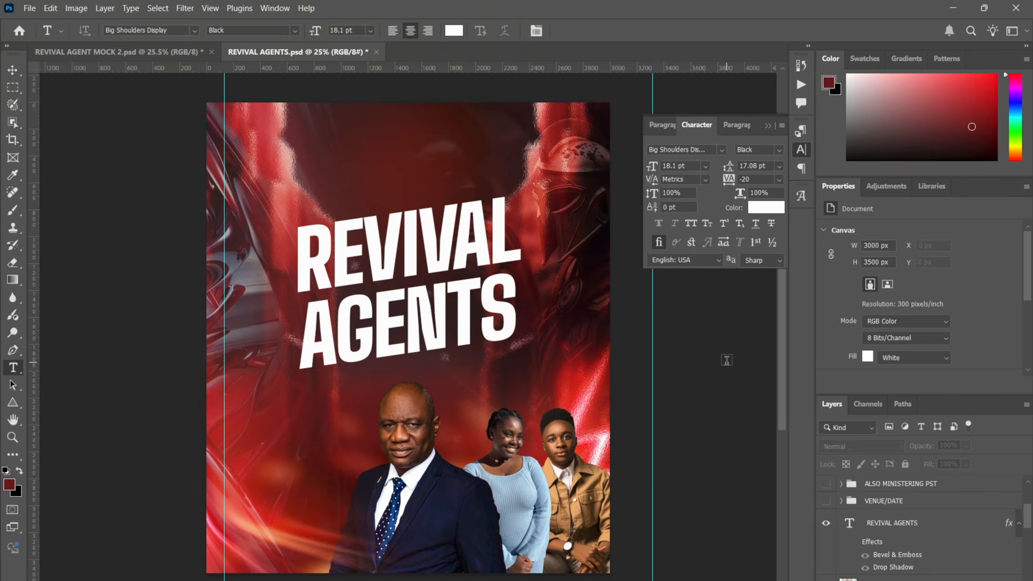
{"action": "left_click", "coordinate": [320, 130]}
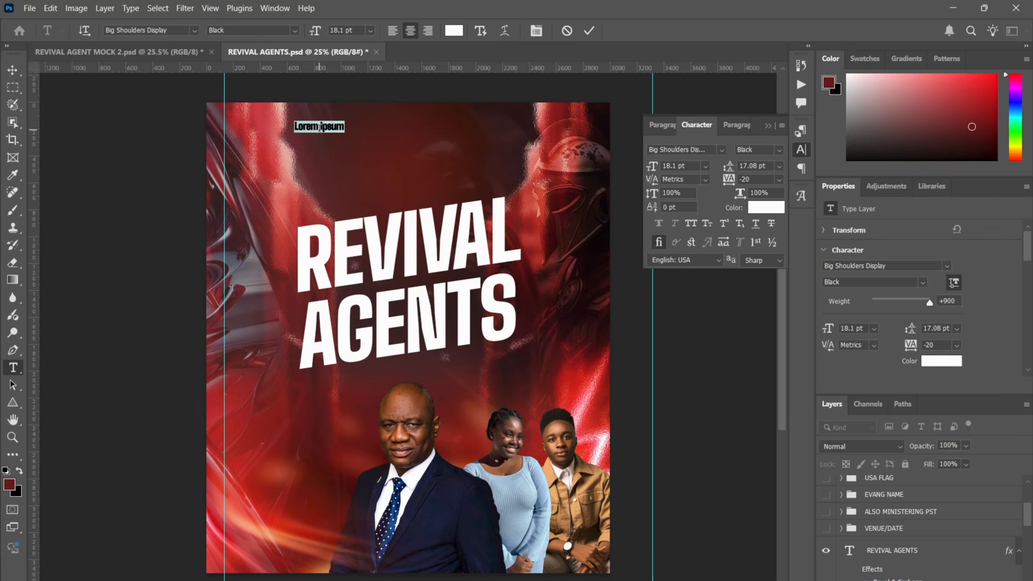
{"action": "type", "text": "REVIVA"}
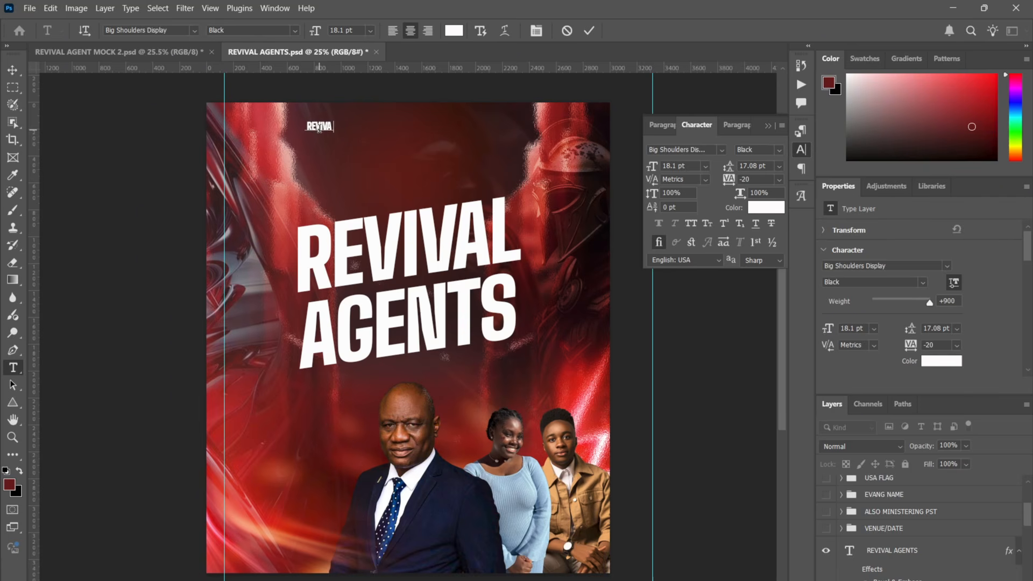
{"action": "type", "text": "L"}
{"action": "key", "text": "Return"}
{"action": "type", "text": "AGENTS"}
{"action": "left_click", "coordinate": [589, 31]}
{"action": "key", "text": "v"}
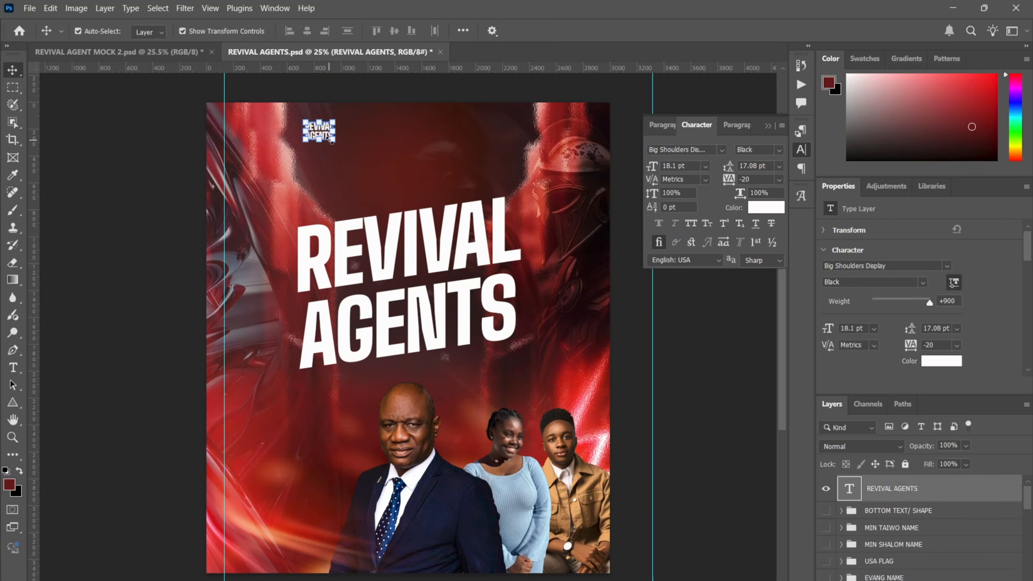
Scale the small REVIVAL AGENTS sample text up to about 285%.
{"action": "left_click_drag", "start_coordinate": [331, 140], "coordinate": [385, 178]}
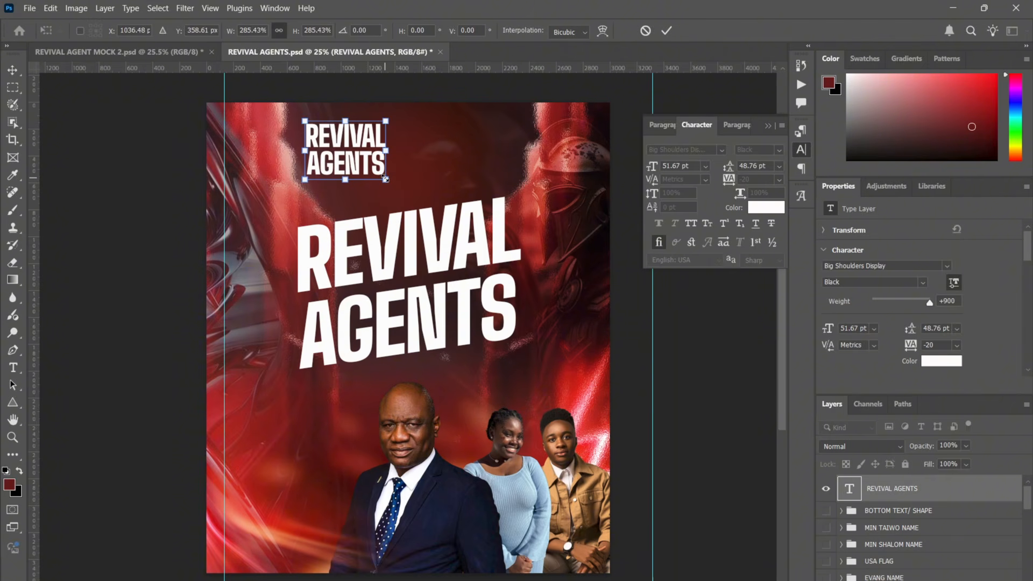
{"action": "key", "text": "Return"}
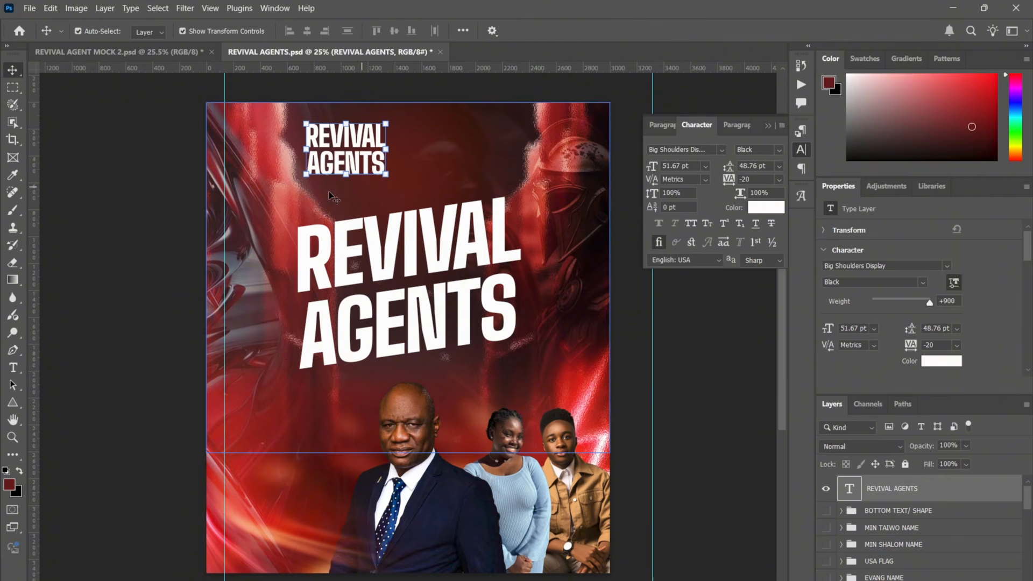
{"action": "left_click", "coordinate": [122, 231]}
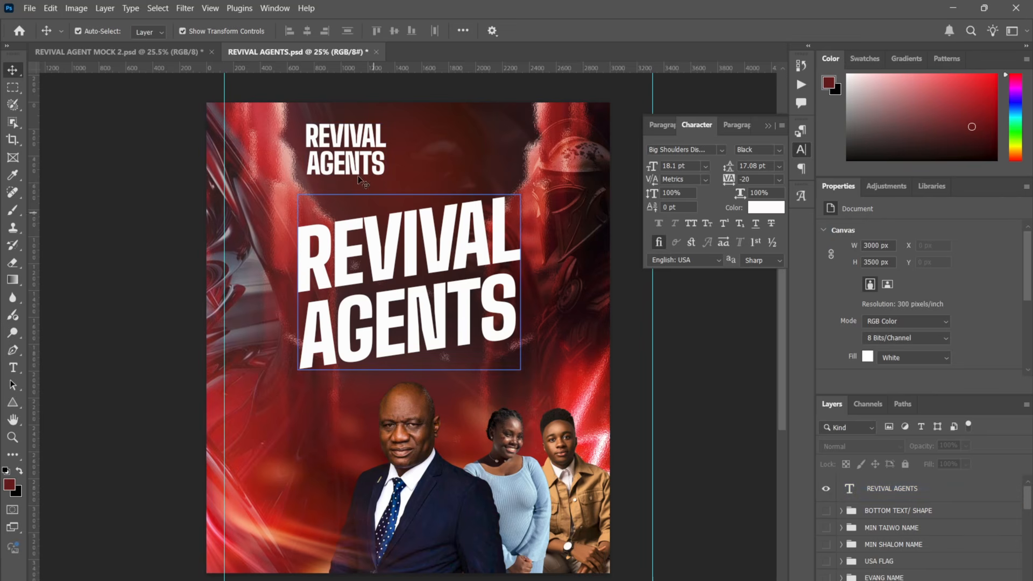
Skew the sample text vertically to about -8° so it slants upward like the title, and narrow it to about 93% width.
{"action": "left_click", "coordinate": [440, 331]}
{"action": "left_click", "coordinate": [383, 153]}
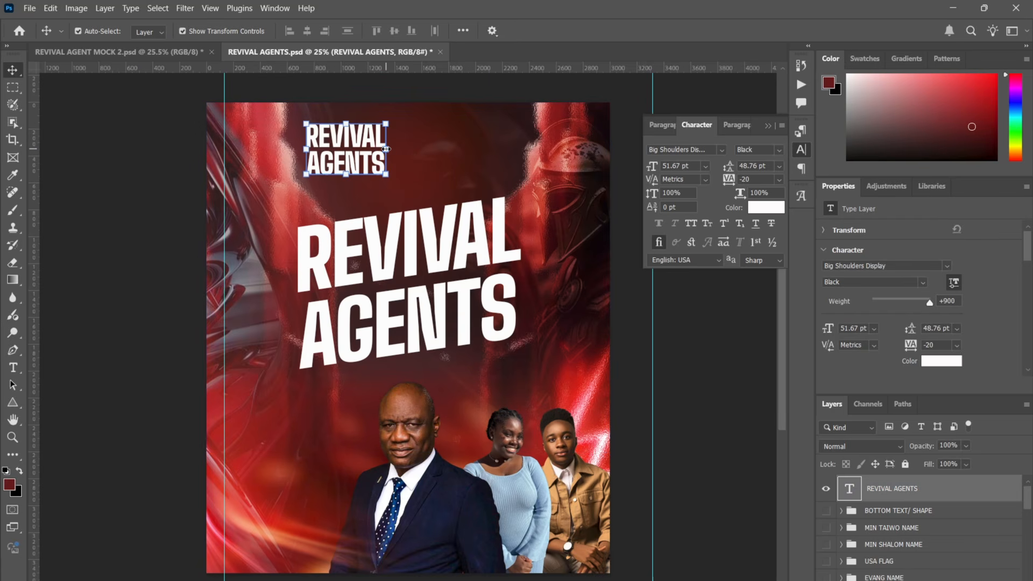
{"action": "key", "text": "ctrl"}
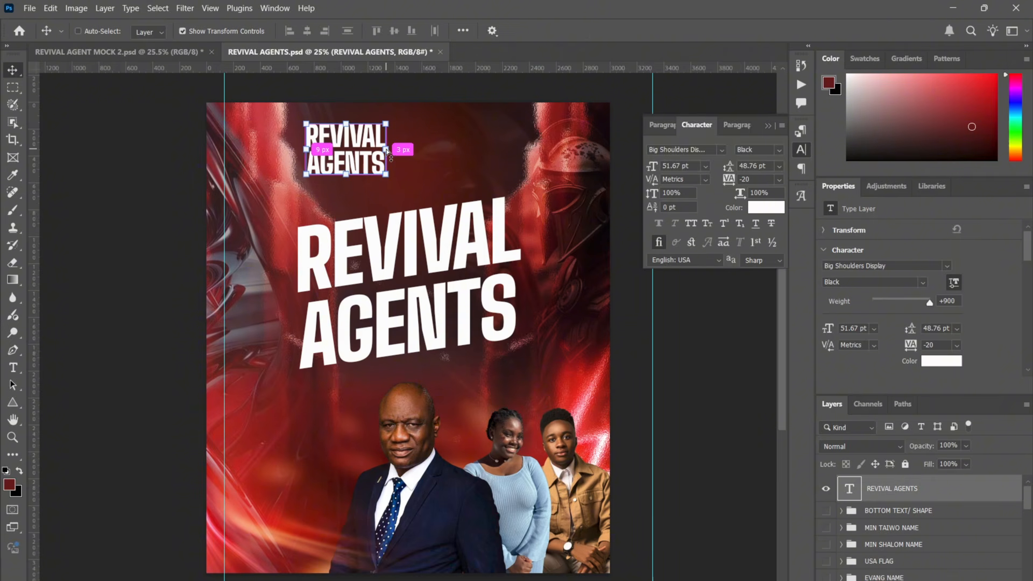
{"action": "left_click", "coordinate": [387, 150], "text": "ctrl"}
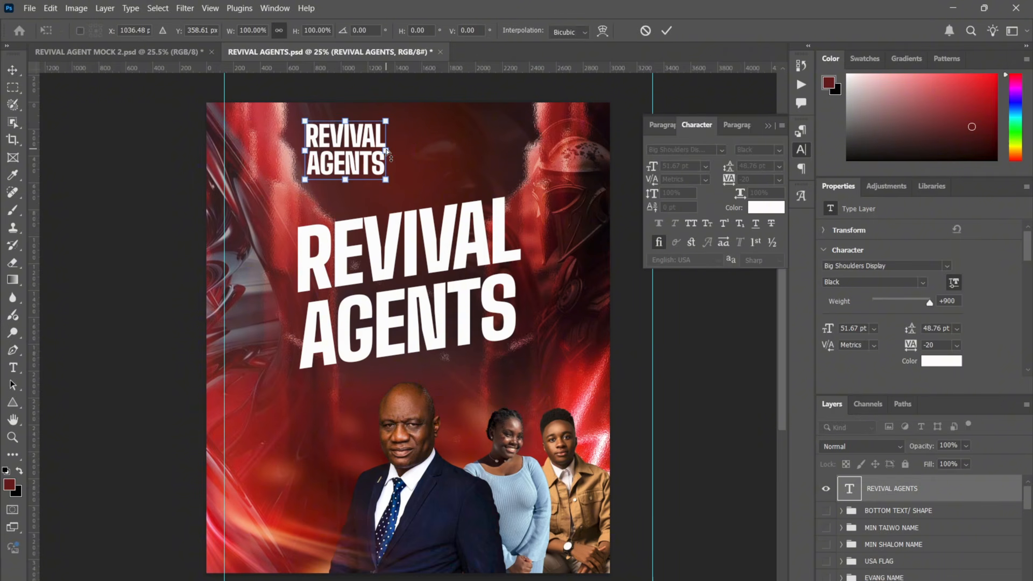
{"action": "left_click_drag", "start_coordinate": [386, 150], "coordinate": [387, 141]}
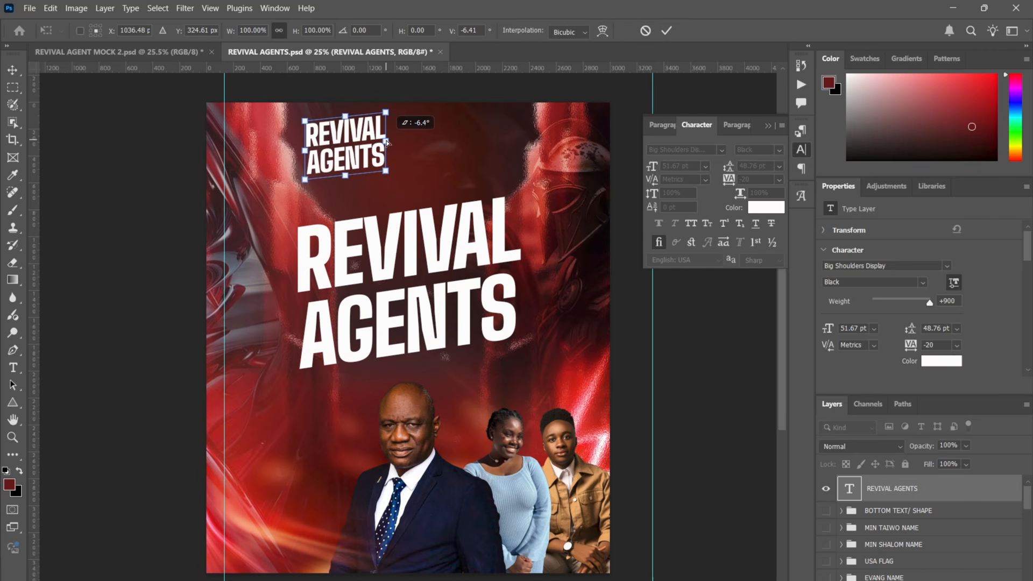
{"action": "left_click_drag", "start_coordinate": [387, 141], "coordinate": [388, 143]}
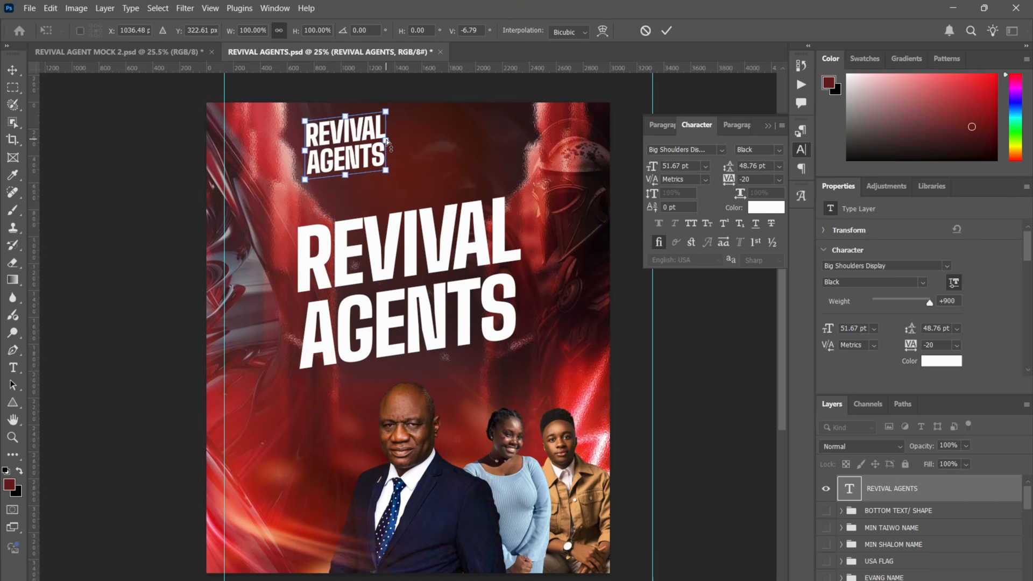
{"action": "mouse_move", "coordinate": [388, 141]}
{"action": "left_mouse_down"}
{"action": "mouse_move", "coordinate": [413, 139]}
{"action": "mouse_move", "coordinate": [411, 162]}
{"action": "mouse_move", "coordinate": [390, 158]}
{"action": "mouse_move", "coordinate": [380, 140]}
{"action": "left_mouse_up"}
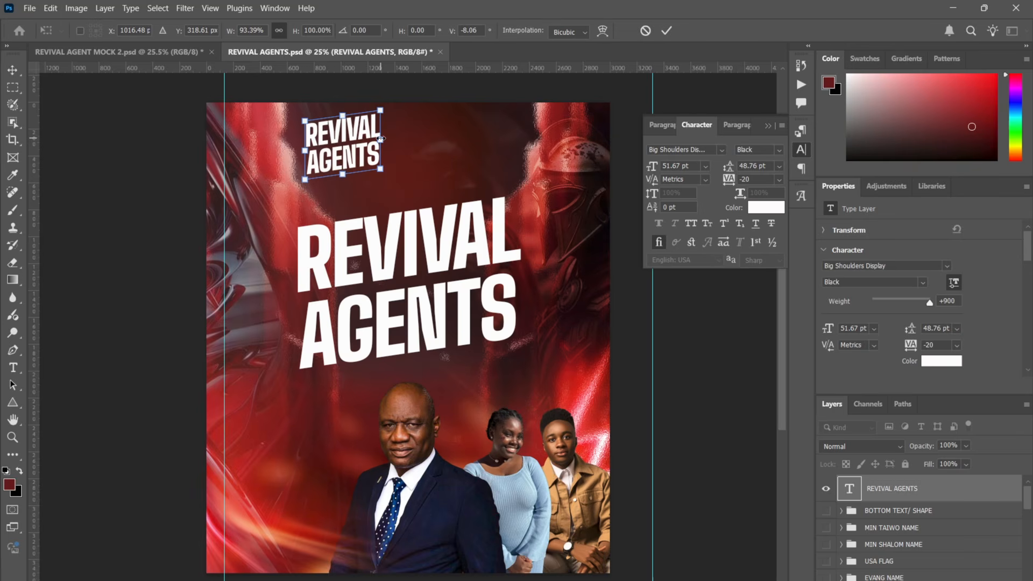
{"action": "key", "text": "Return"}
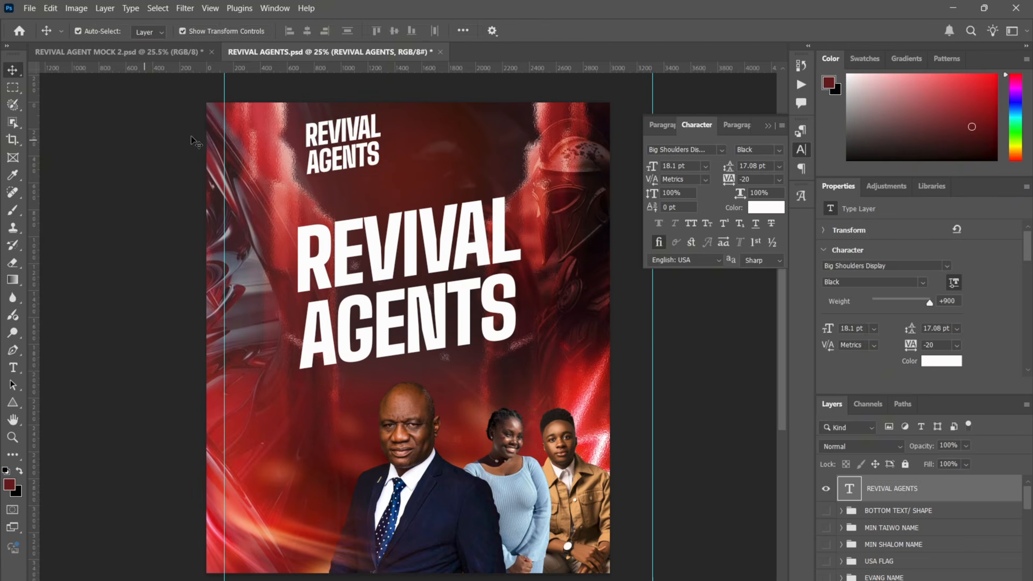
Move the slanted sample text above the middle of the title, and delete it.
{"action": "left_click_drag", "start_coordinate": [348, 143], "coordinate": [419, 158]}
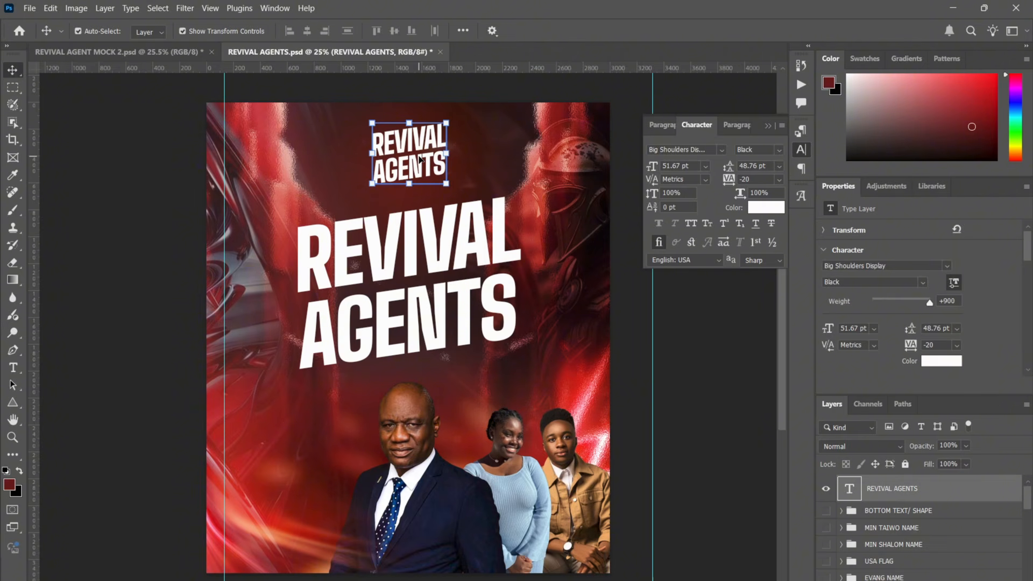
{"action": "key", "text": "Delete"}
Show the REVIVAL AGENTS title's effects again, toggling them off and on to compare the lettering.
{"action": "left_click", "coordinate": [409, 279]}
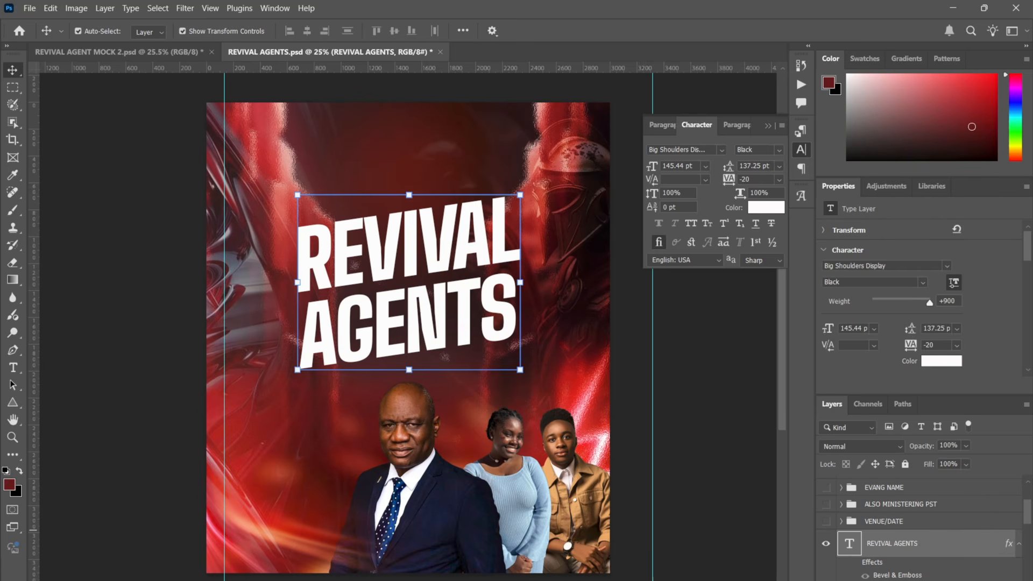
{"action": "left_click", "coordinate": [865, 576]}
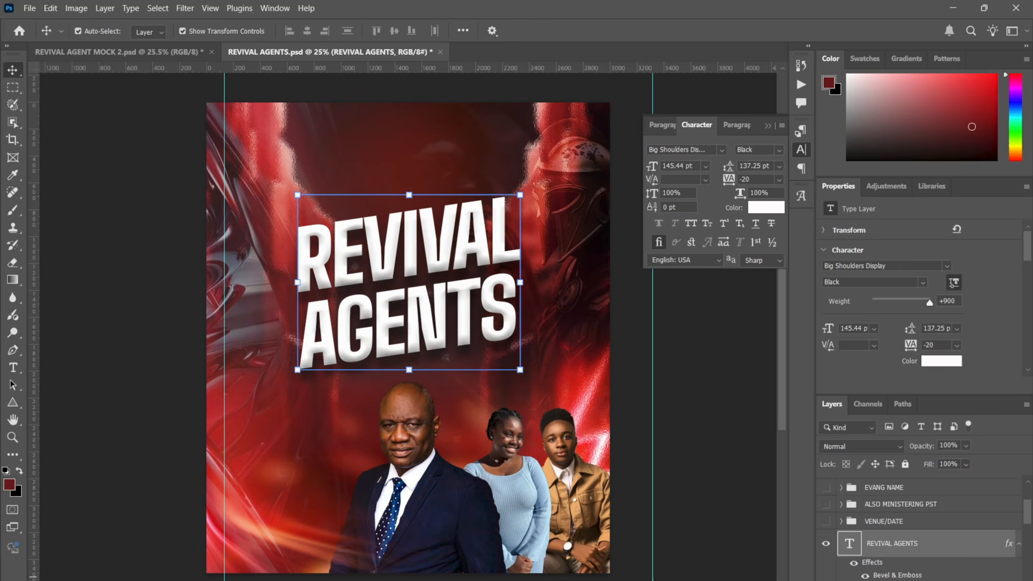
{"action": "left_click", "coordinate": [854, 563]}
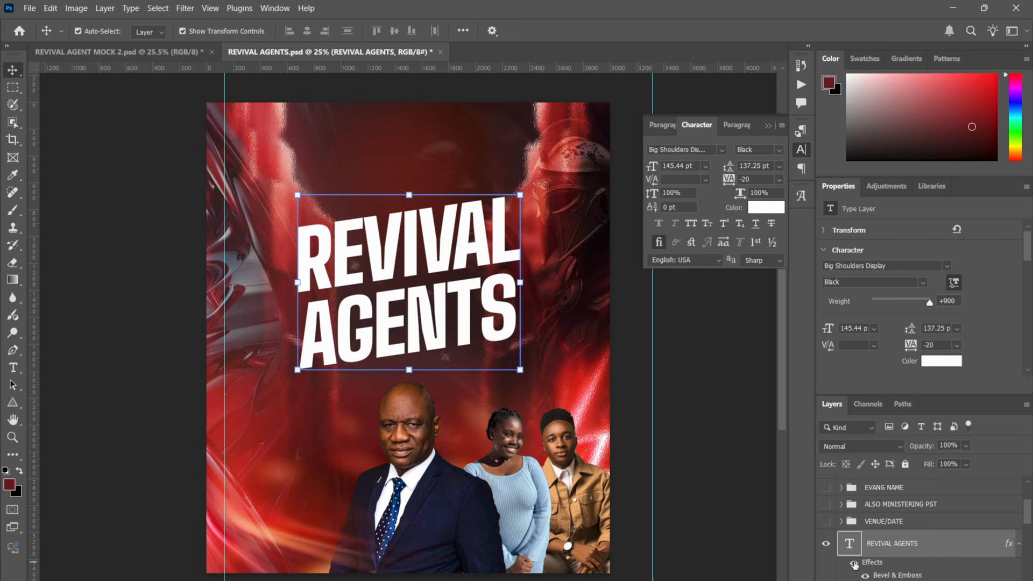
{"action": "left_click", "coordinate": [854, 564]}
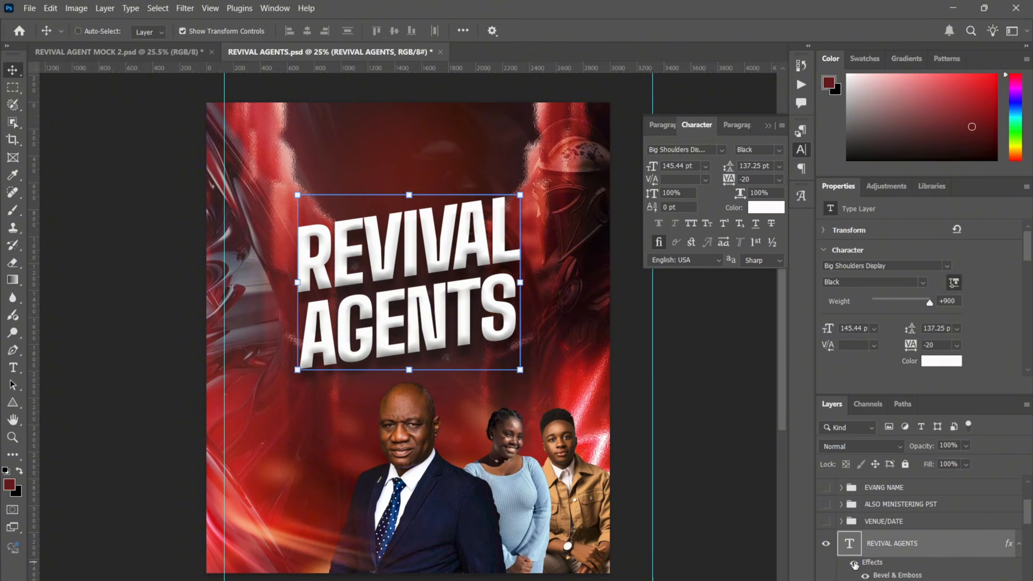
Set the title's Bevel & Emboss depth to 95% after trying 1000% and 438%, keeping size 73 px and soften 0 px.
{"action": "key", "text": "ctrl+plus"}
{"action": "key", "text": "ctrl+plus"}
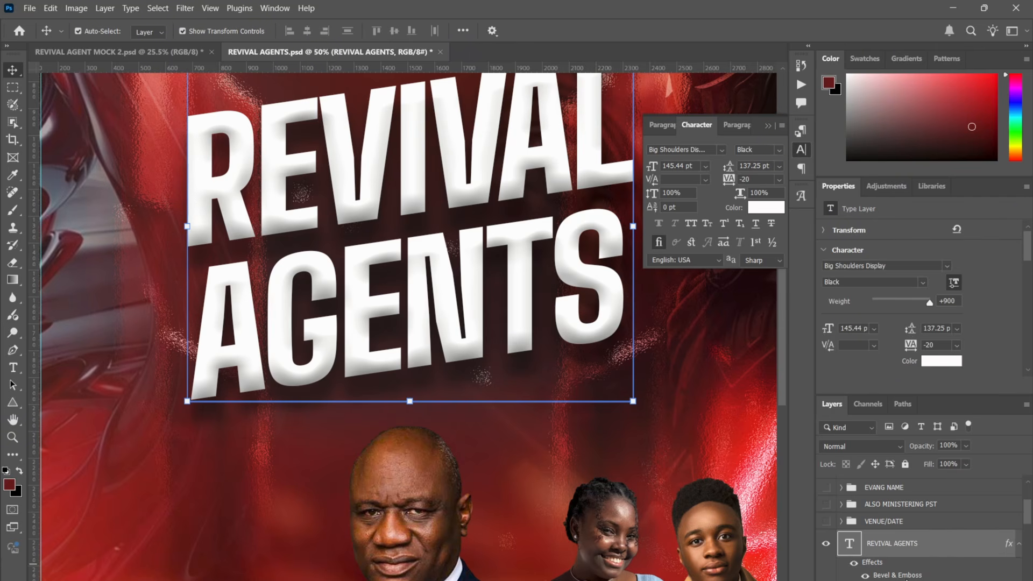
{"action": "double_click", "coordinate": [897, 575]}
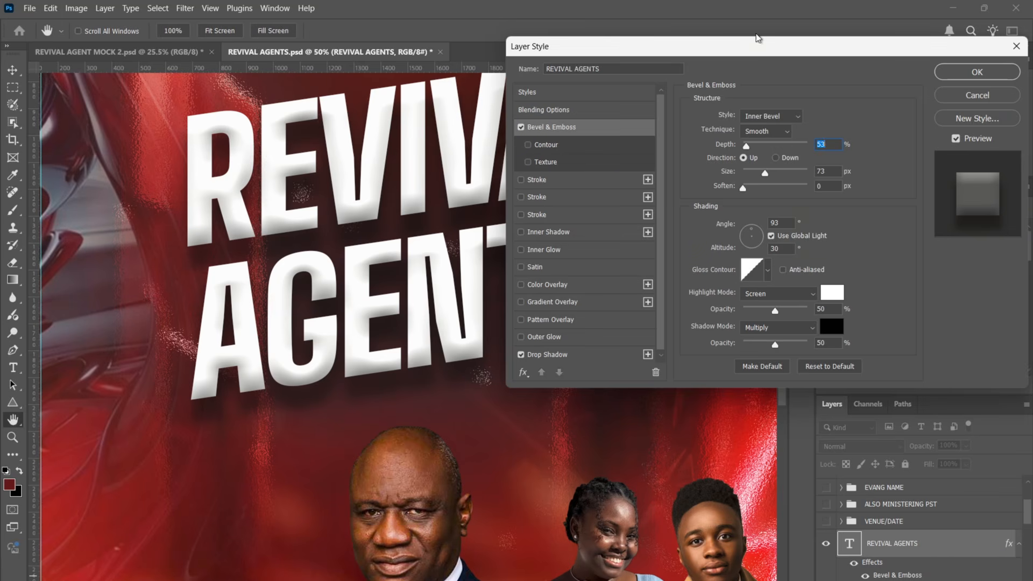
{"action": "left_click_drag", "start_coordinate": [756, 46], "coordinate": [875, 59]}
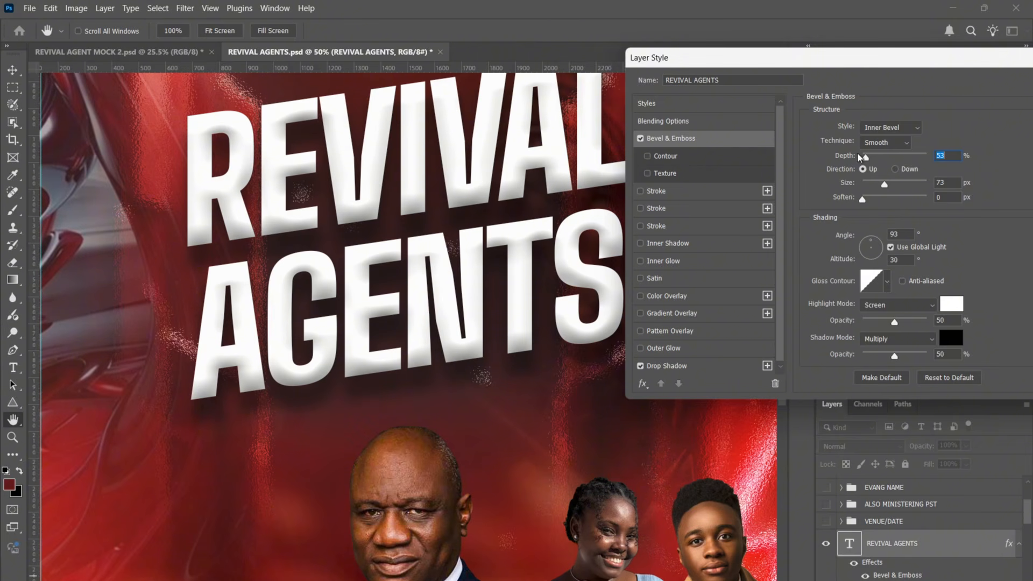
{"action": "left_click_drag", "start_coordinate": [863, 156], "coordinate": [912, 161]}
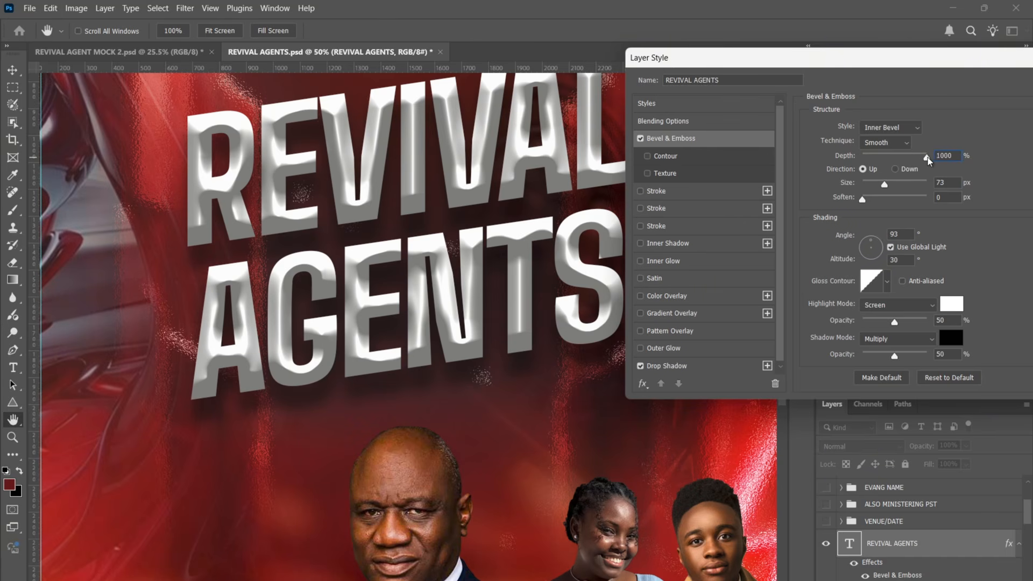
{"action": "left_click_drag", "start_coordinate": [928, 157], "coordinate": [891, 156]}
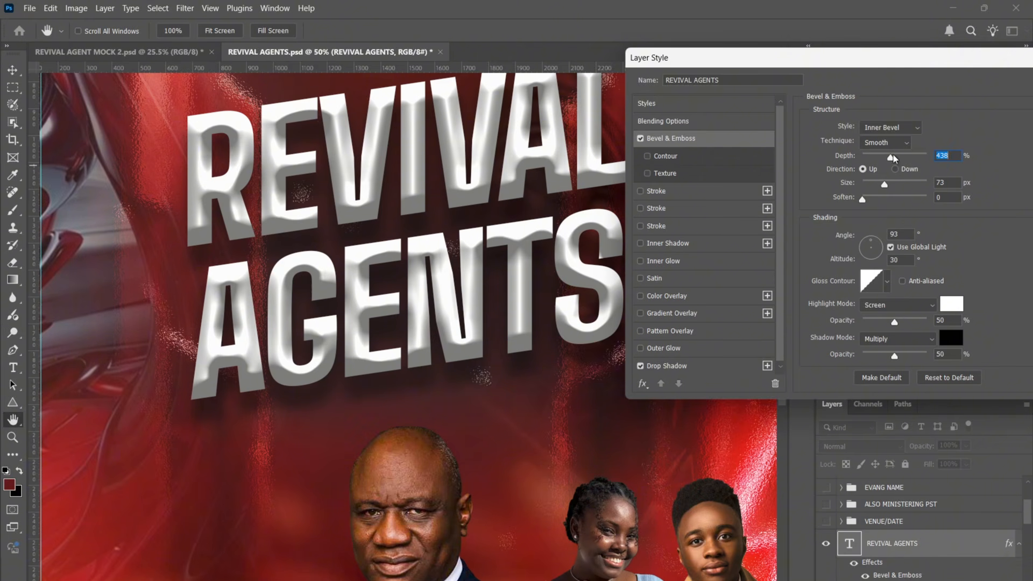
{"action": "left_click_drag", "start_coordinate": [893, 156], "coordinate": [869, 156]}
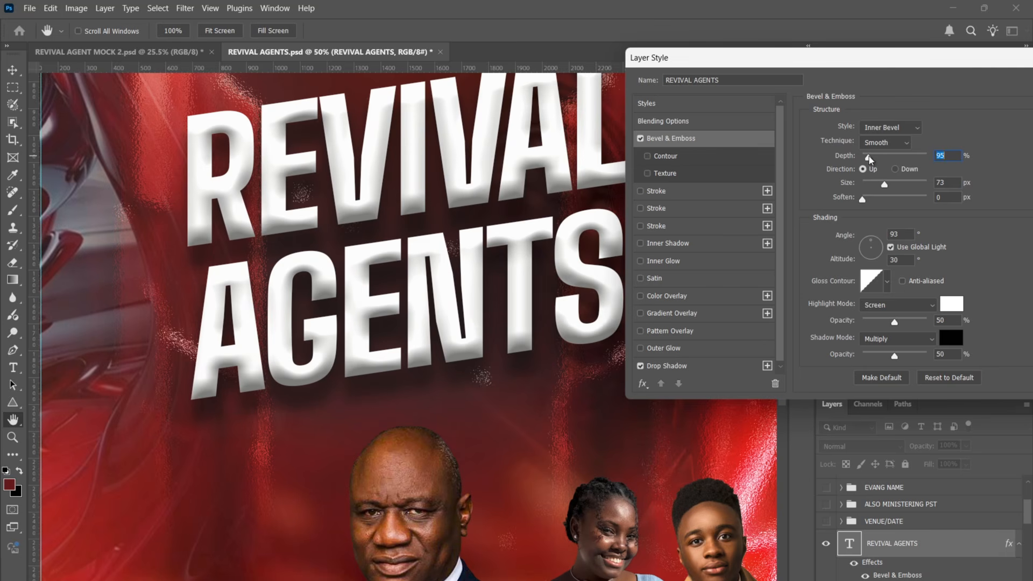
{"action": "left_click_drag", "start_coordinate": [883, 186], "coordinate": [843, 204]}
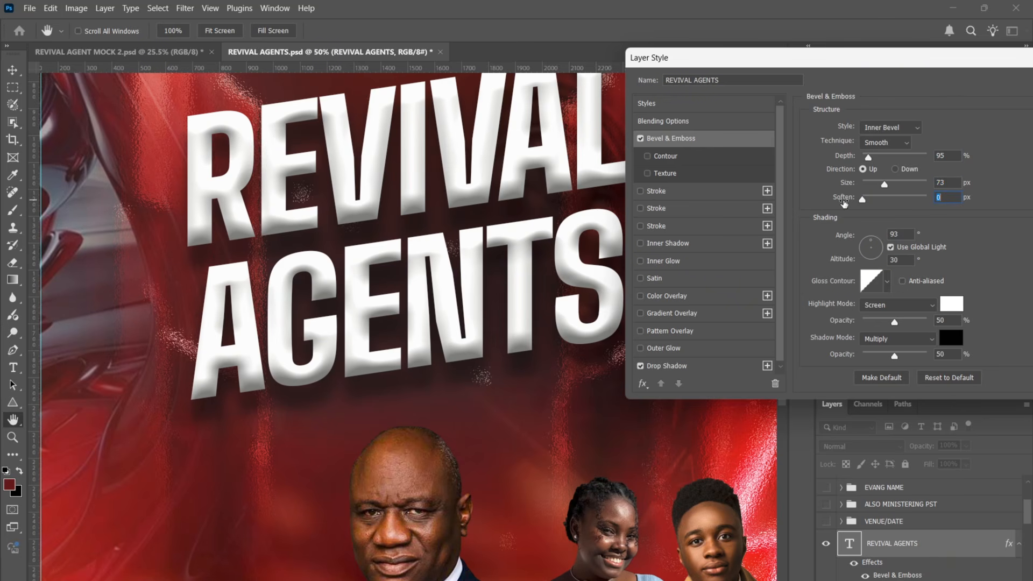
Try the Outer Bevel style on the title's Bevel & Emboss effect, and restore Inner Bevel.
{"action": "left_click", "coordinate": [902, 129]}
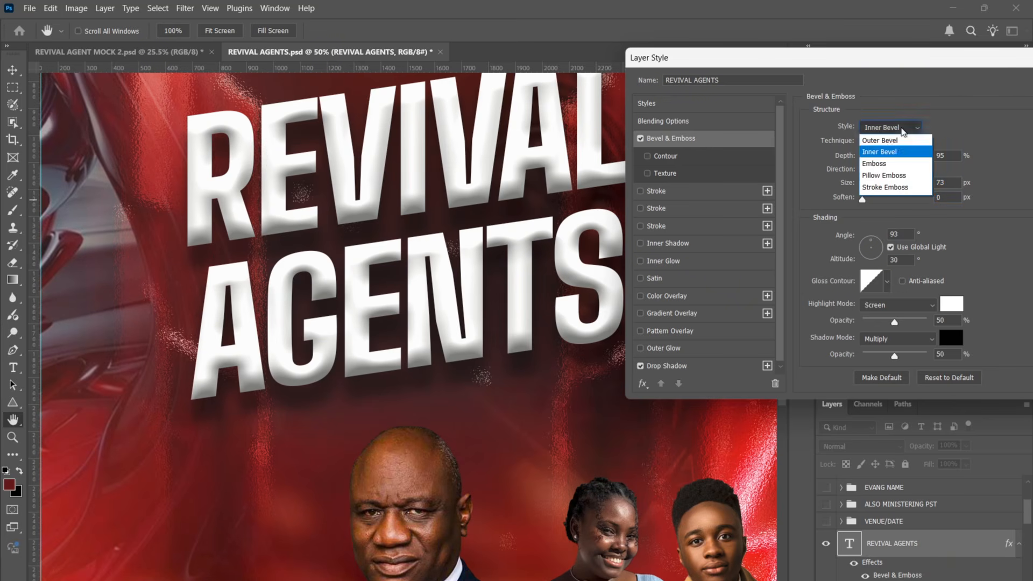
{"action": "left_click", "coordinate": [899, 141]}
{"action": "left_click", "coordinate": [904, 130]}
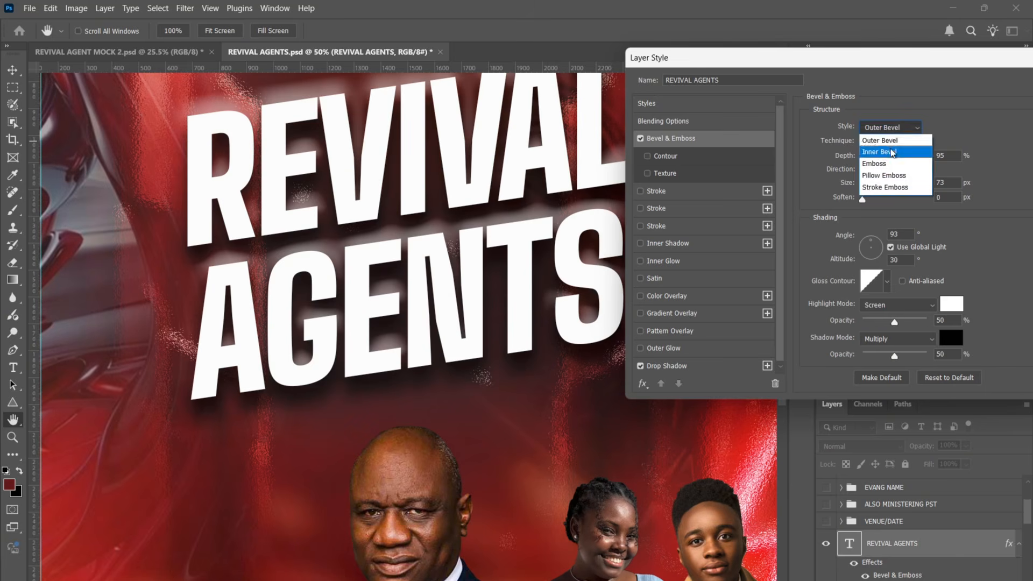
{"action": "left_click", "coordinate": [893, 153]}
{"action": "left_click_drag", "start_coordinate": [904, 60], "coordinate": [726, 90]}
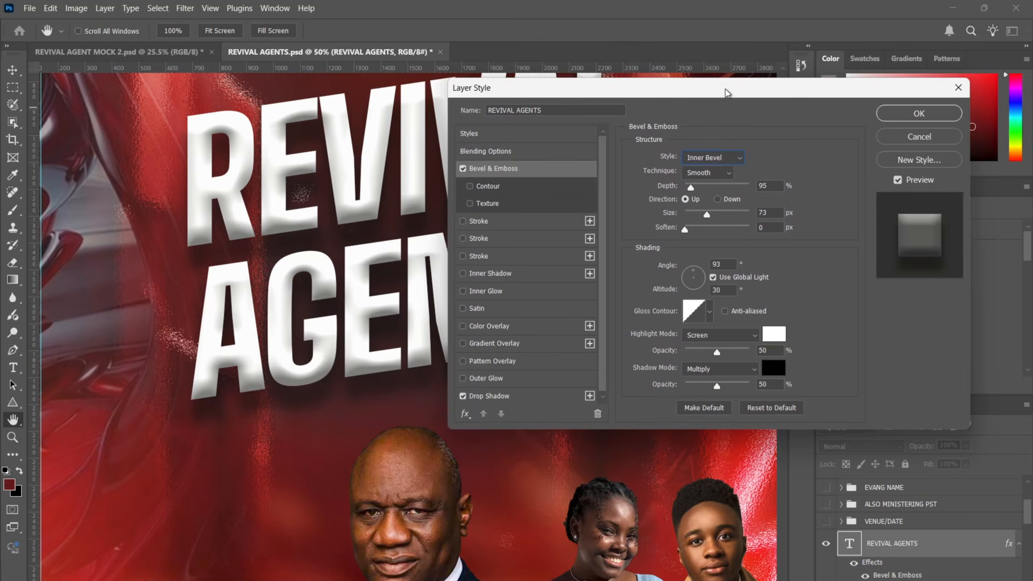
Review the title's Drop Shadow settings, cancel the layer style dialog, and fit the whole flyer in view.
{"action": "left_click", "coordinate": [508, 394]}
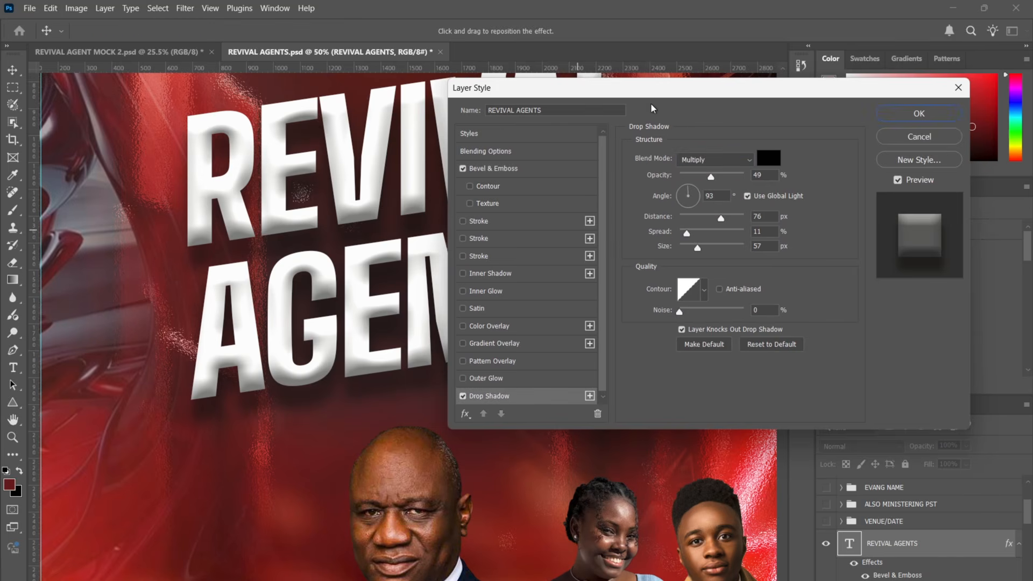
{"action": "left_click_drag", "start_coordinate": [656, 90], "coordinate": [819, 51]}
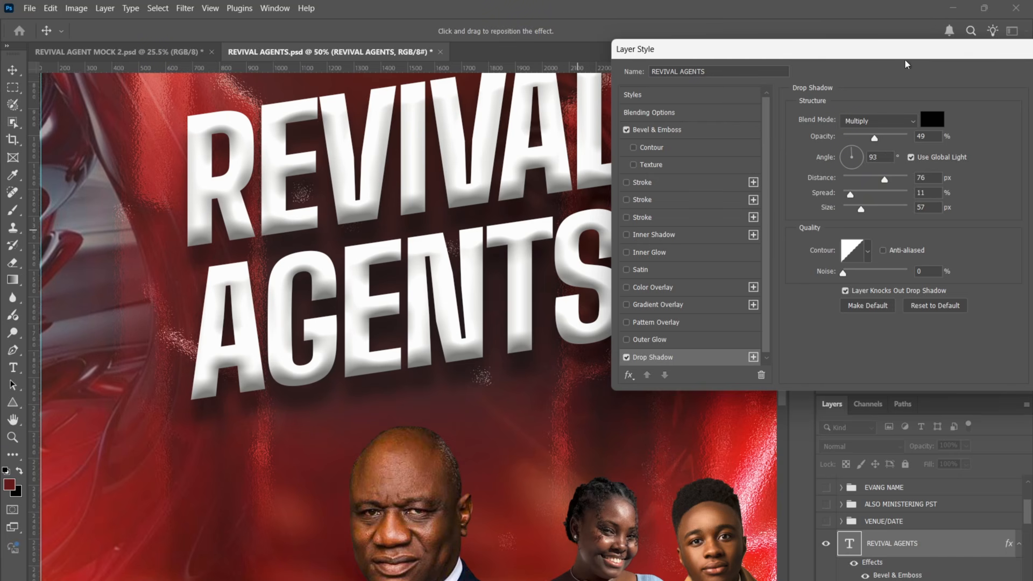
{"action": "left_click_drag", "start_coordinate": [906, 47], "coordinate": [753, 66]}
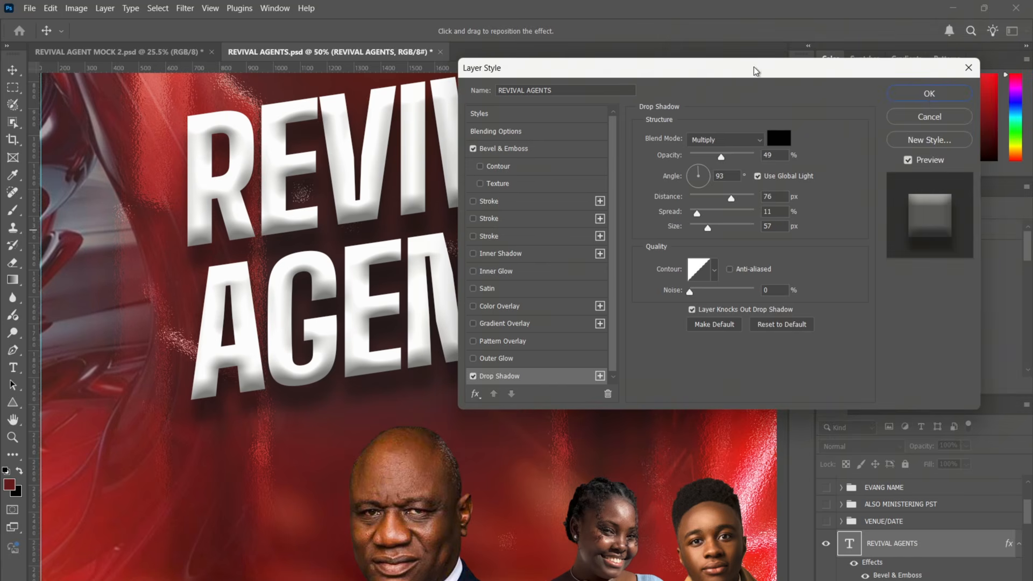
{"action": "left_click", "coordinate": [929, 116]}
{"action": "key", "text": "ctrl+0"}
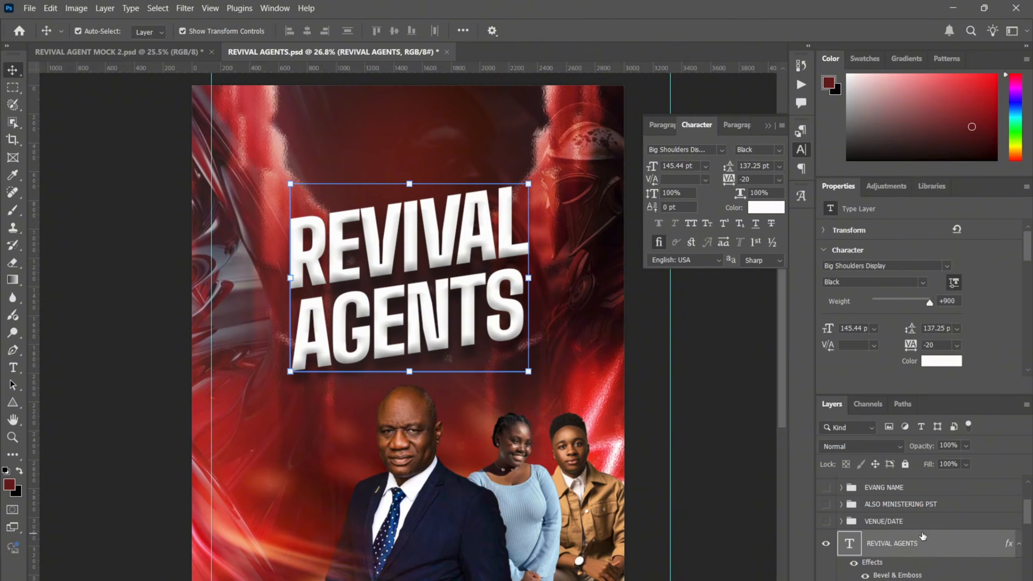
Show the VENUE/DATE group on the flyer and expand it to reveal its layers.
{"action": "left_click", "coordinate": [826, 522]}
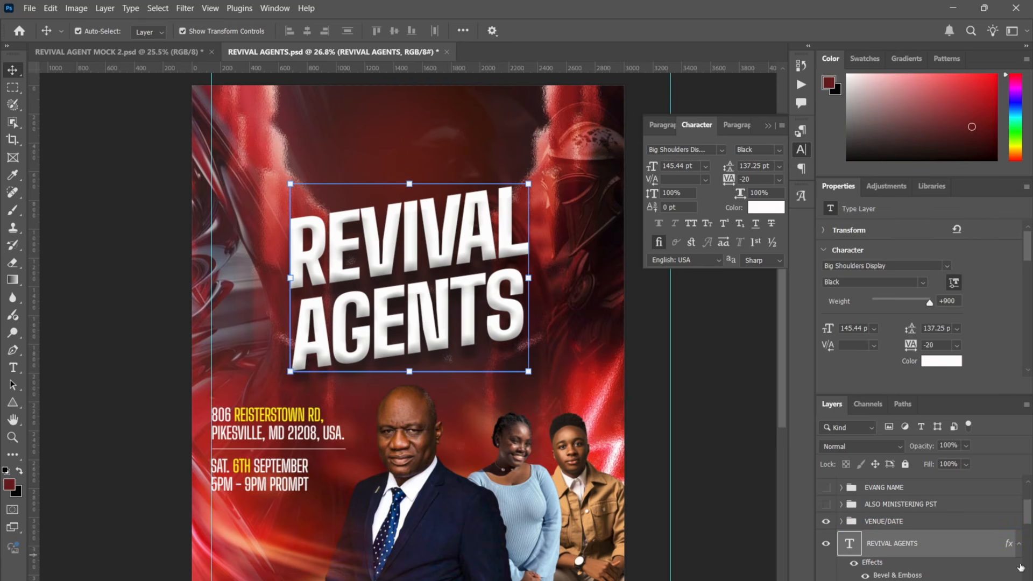
{"action": "left_click", "coordinate": [867, 523]}
{"action": "left_click", "coordinate": [841, 522]}
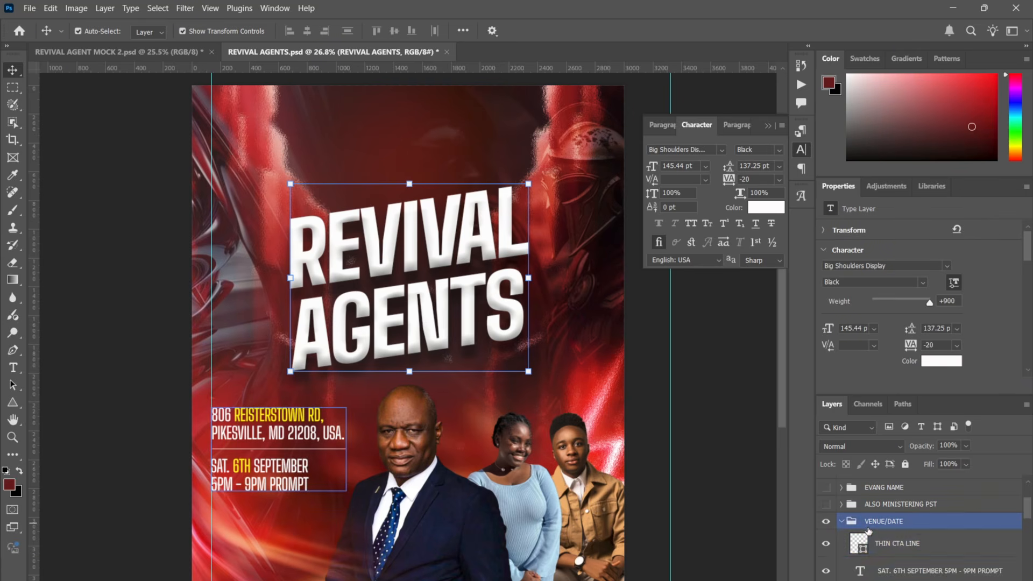
Select the venue address text layer and examine its font family and available font weights.
{"action": "left_click", "coordinate": [925, 571]}
{"action": "scroll", "coordinate": [925, 571], "scroll_direction": "down", "scroll_amount": 1}
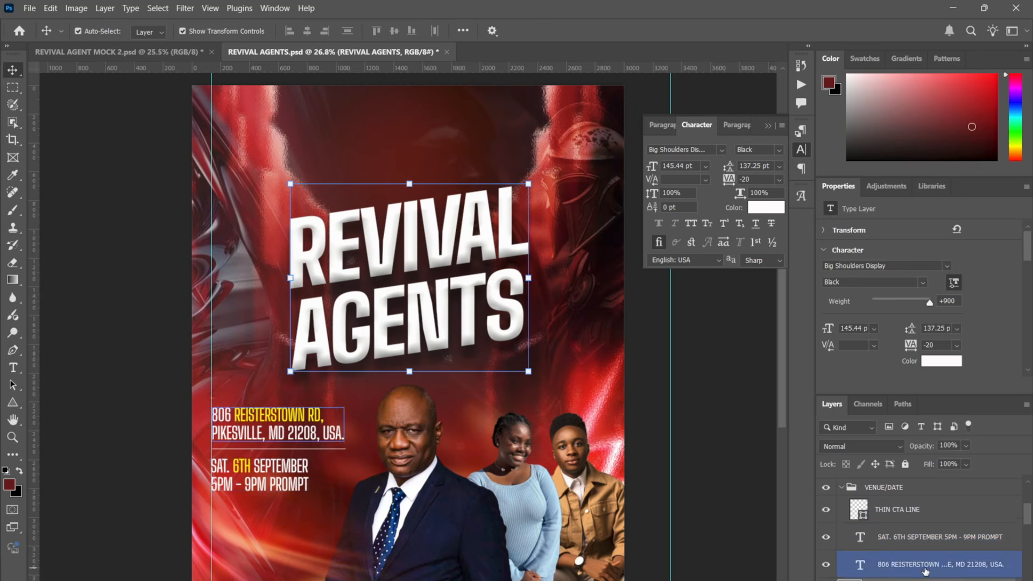
{"action": "left_click", "coordinate": [925, 564]}
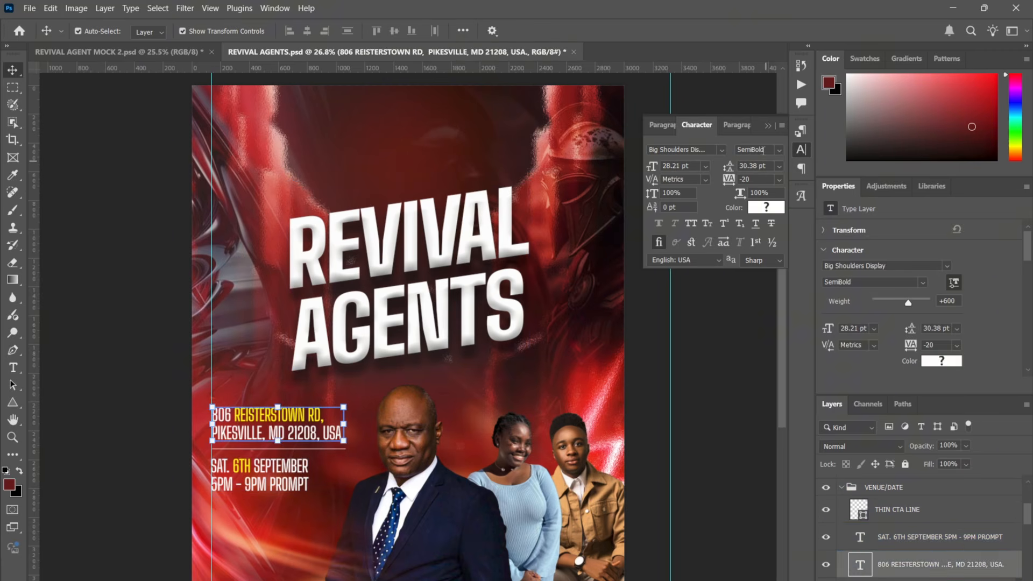
{"action": "left_click", "coordinate": [721, 149]}
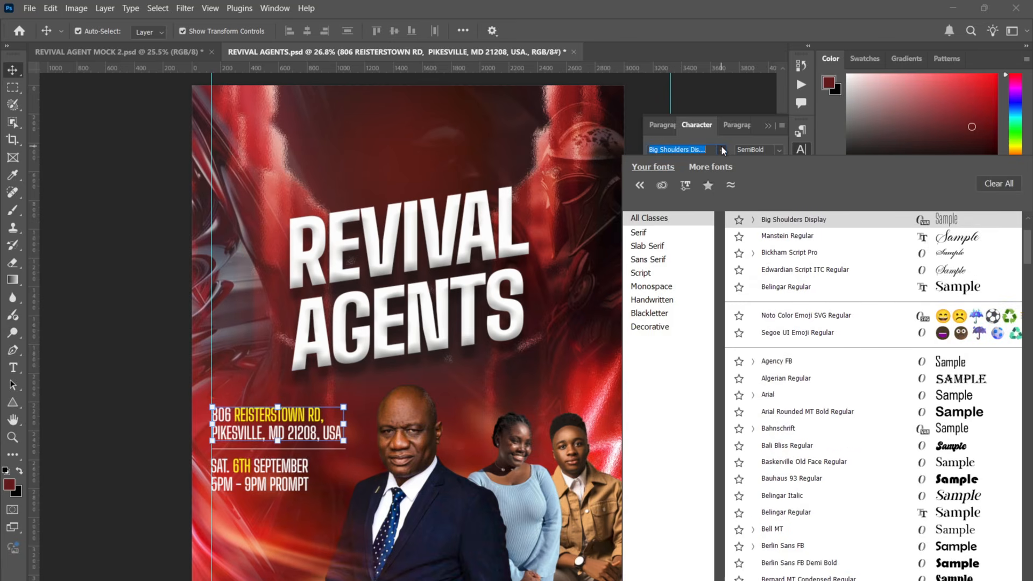
{"action": "left_click", "coordinate": [722, 149]}
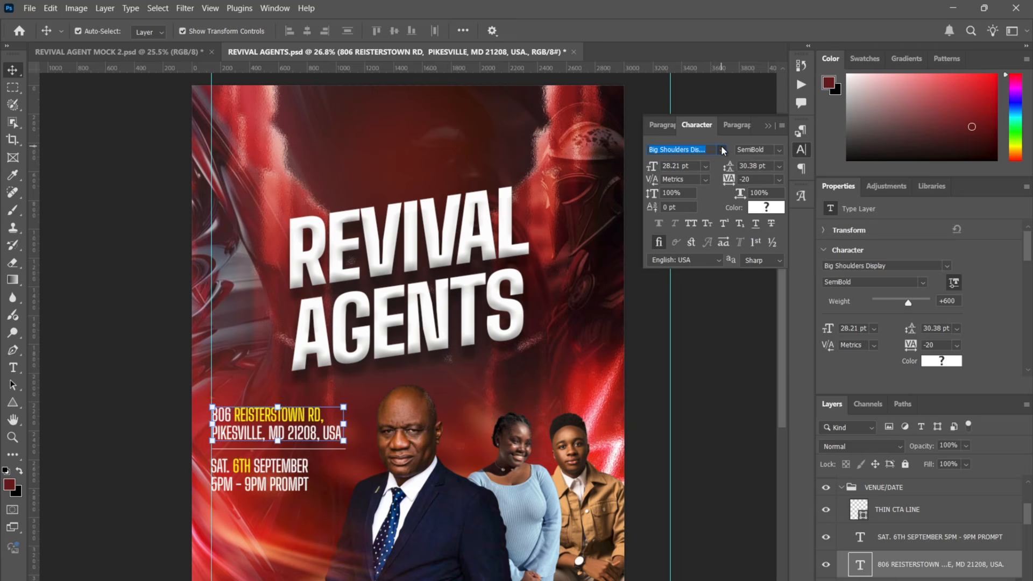
{"action": "left_click", "coordinate": [780, 150]}
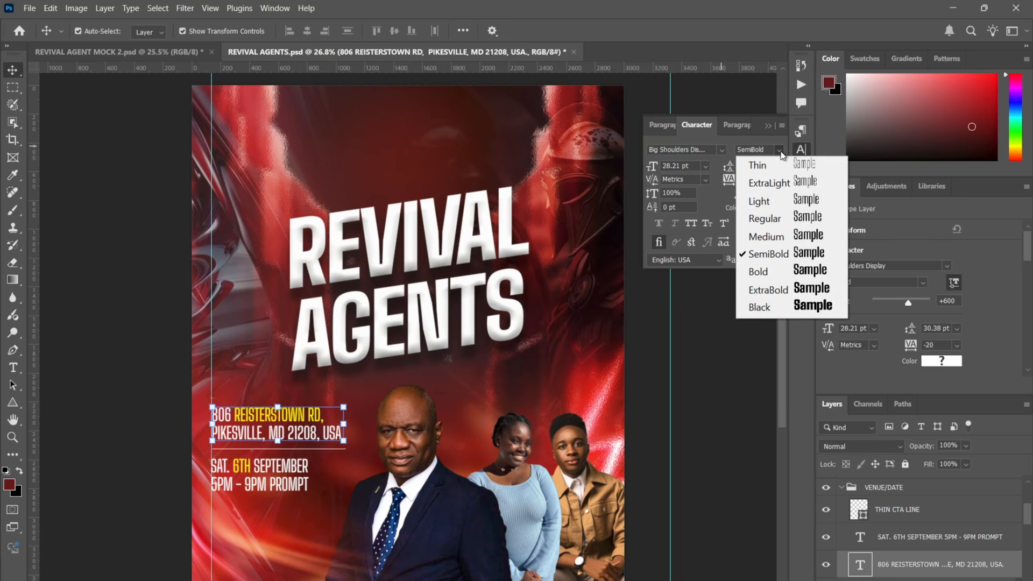
{"action": "left_click", "coordinate": [780, 150]}
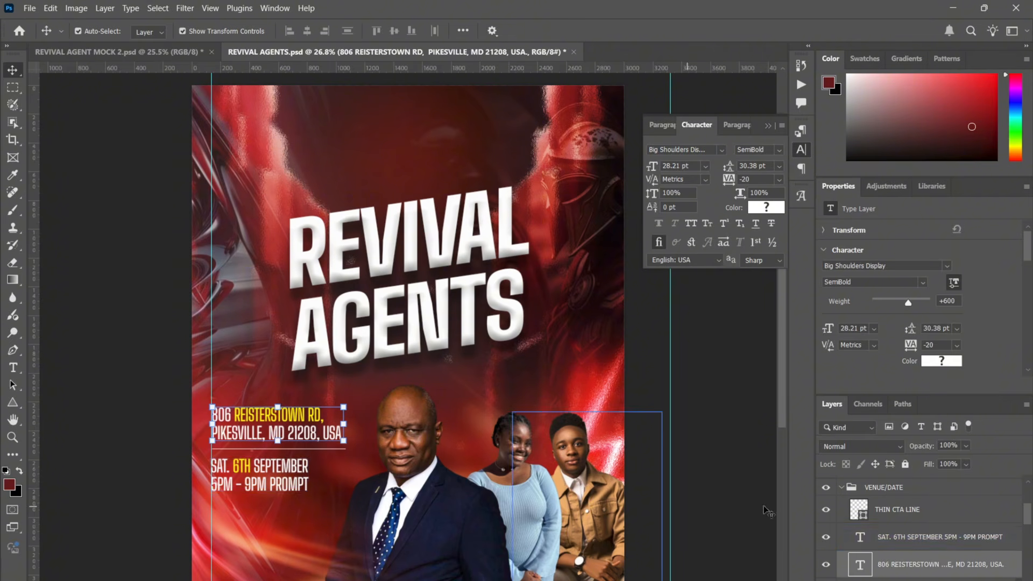
Inspect the THIN CTA LINE shape that separates the venue address from the date, and deselect it.
{"action": "left_click", "coordinate": [902, 516]}
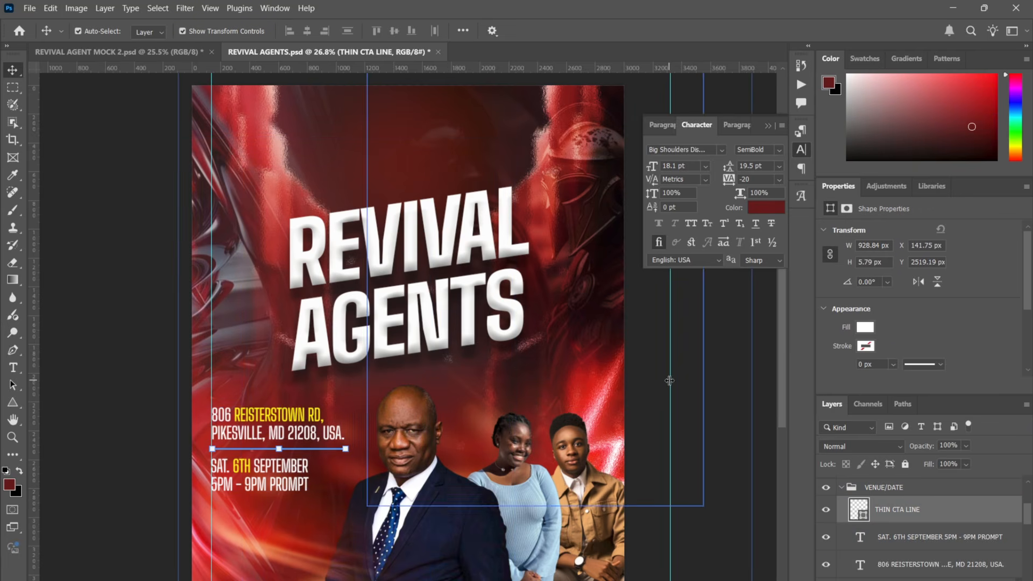
{"action": "left_click", "coordinate": [766, 415]}
{"action": "left_click", "coordinate": [261, 430]}
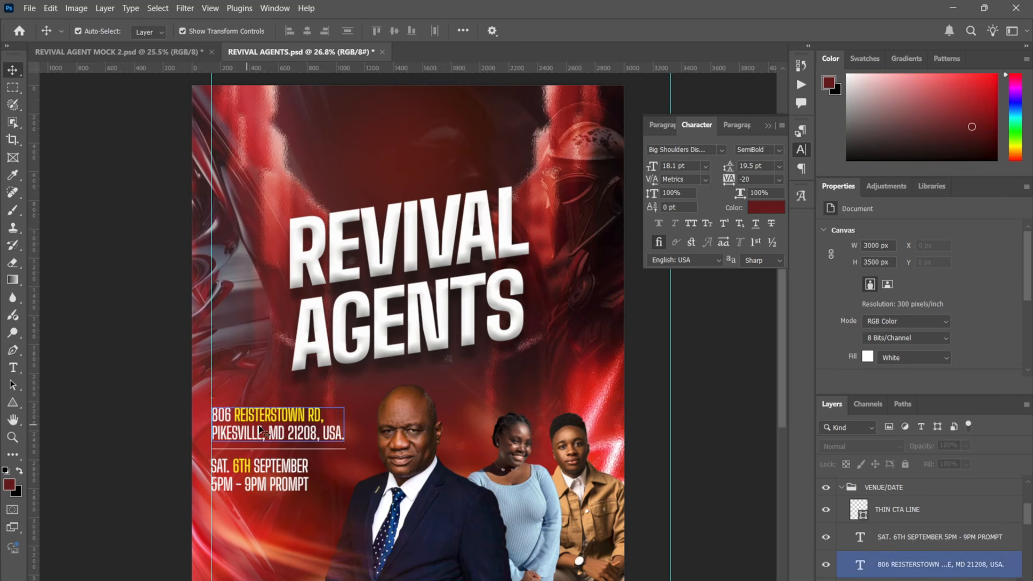
{"action": "left_click", "coordinate": [280, 486]}
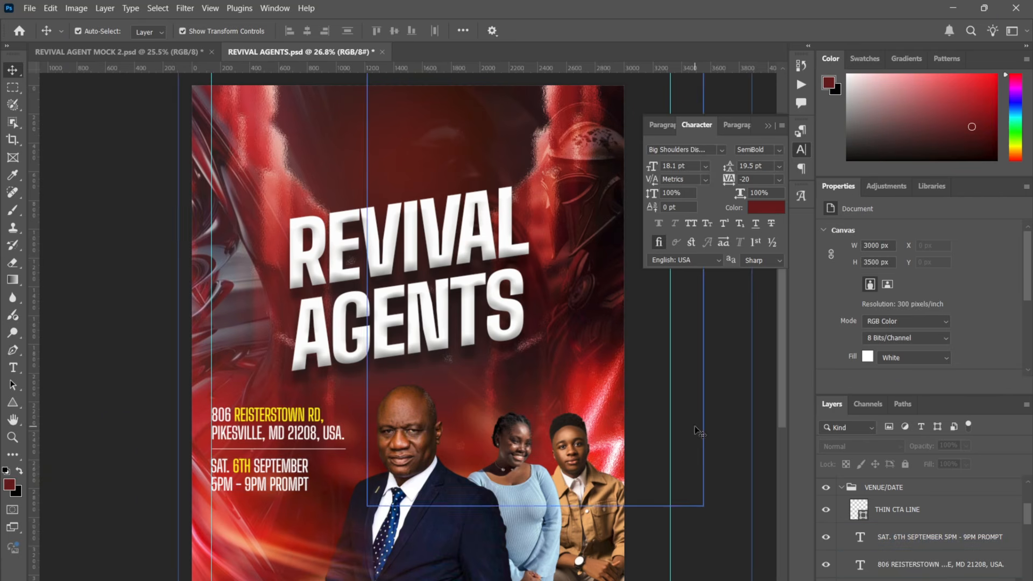
Collapse the VENUE/DATE group, and show the ALSO MINISTERING PST, EVANG NAME and USA FLAG groups.
{"action": "left_click", "coordinate": [843, 487]}
{"action": "left_click", "coordinate": [842, 487]}
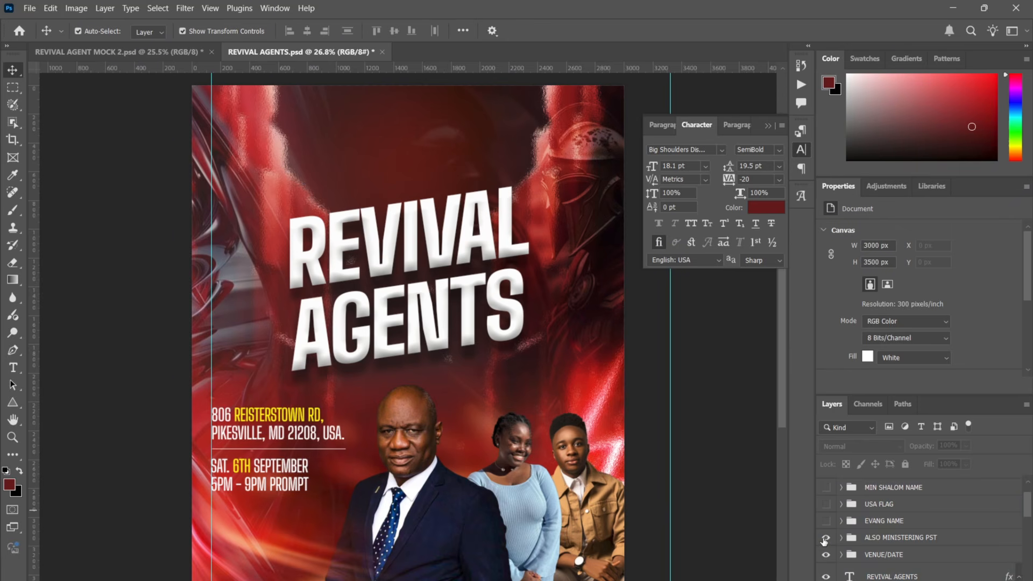
{"action": "left_click", "coordinate": [824, 537]}
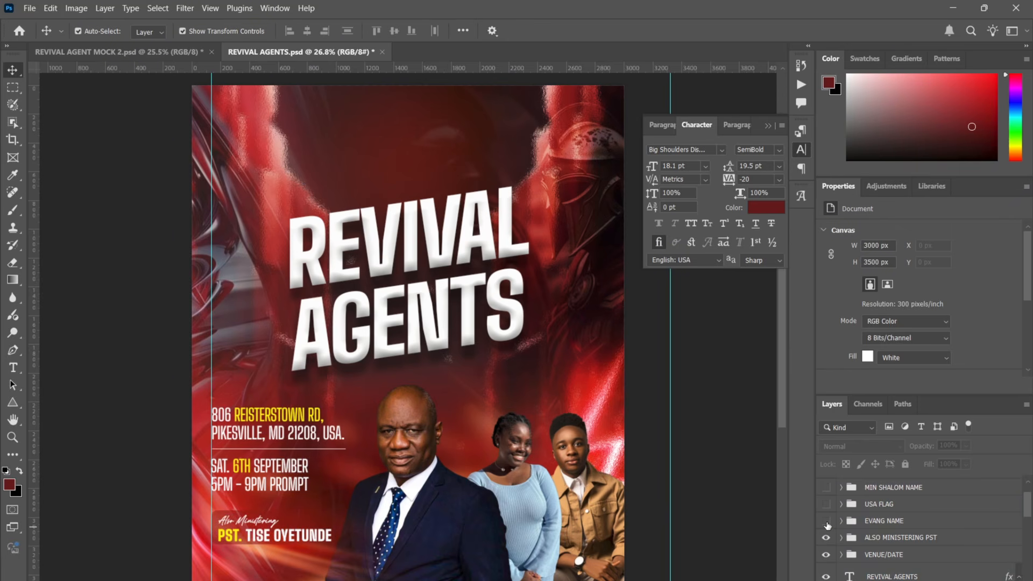
{"action": "left_click", "coordinate": [826, 521]}
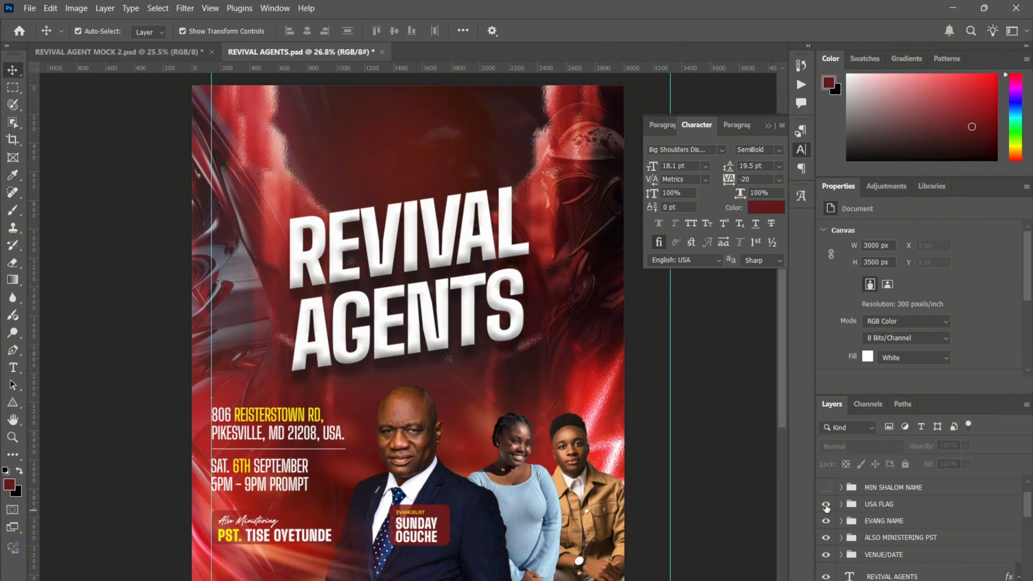
{"action": "left_click", "coordinate": [826, 504]}
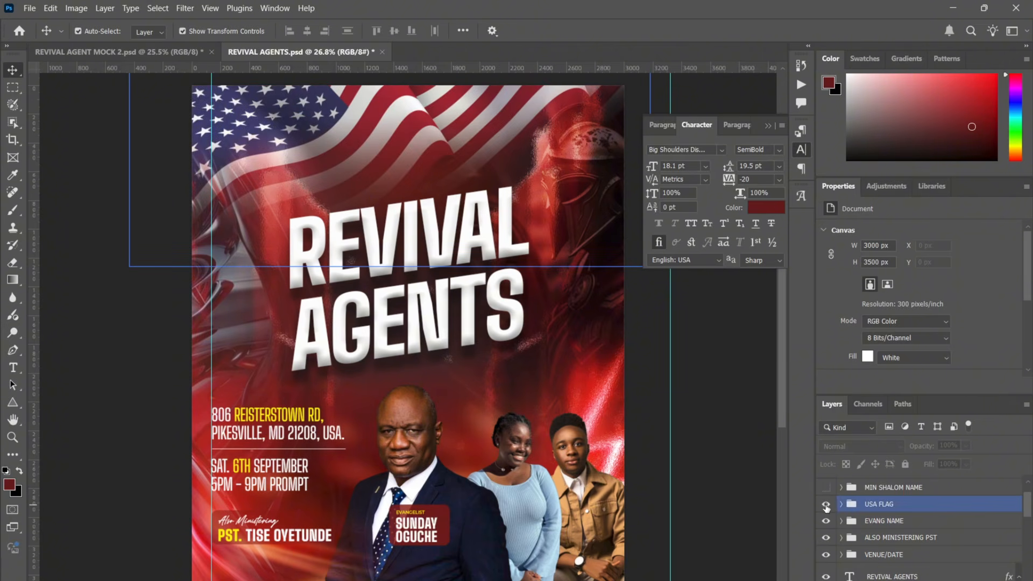
Expand the USA FLAG group and disable the layer mask on the flag image.
{"action": "left_click", "coordinate": [832, 506]}
{"action": "left_click", "coordinate": [841, 504]}
{"action": "left_click", "coordinate": [923, 525]}
{"action": "scroll", "coordinate": [923, 525], "scroll_direction": "up", "scroll_amount": 1}
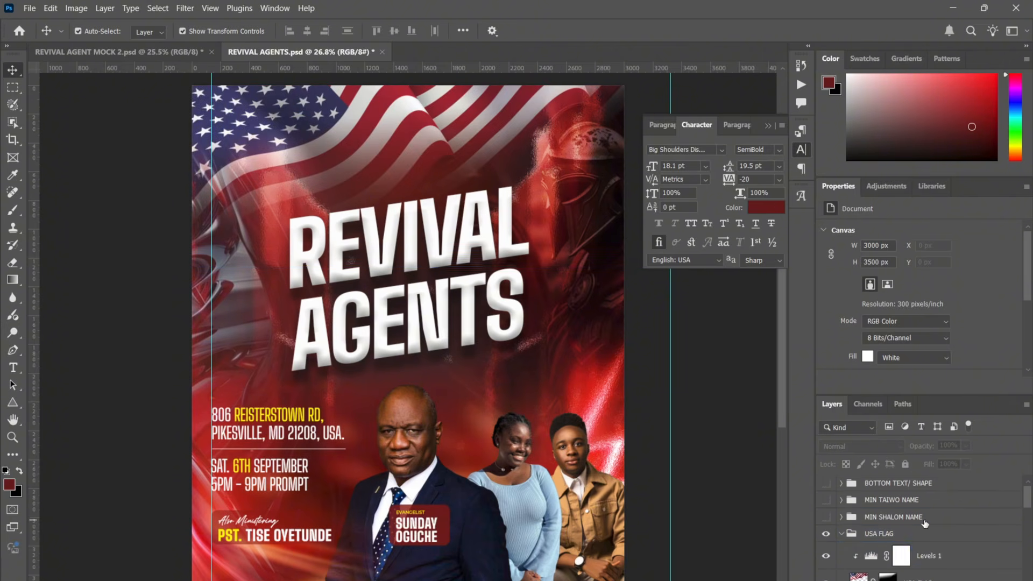
{"action": "left_click", "coordinate": [916, 551]}
{"action": "left_click", "coordinate": [886, 576]}
{"action": "right_click", "coordinate": [883, 577]}
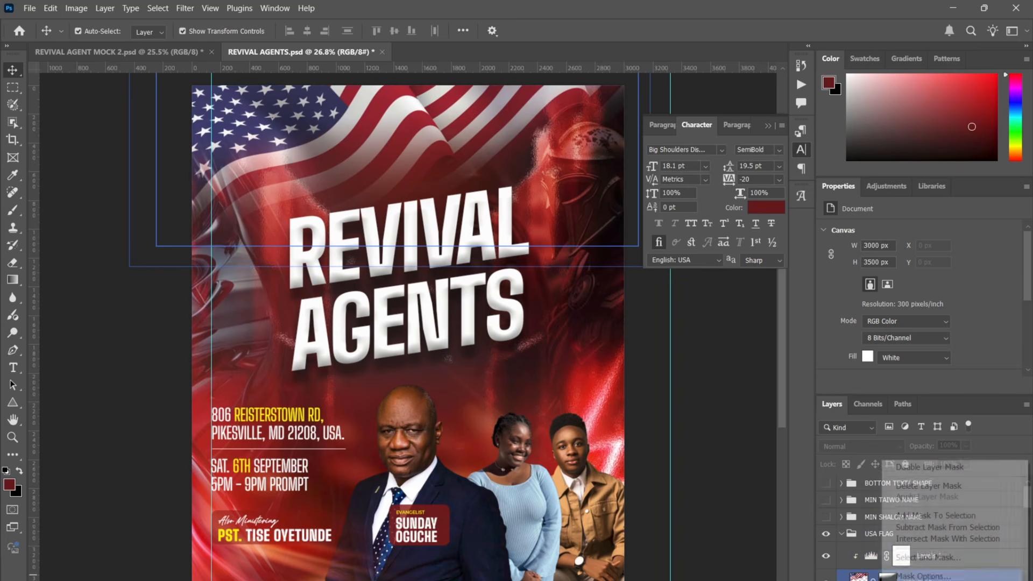
{"action": "left_click", "coordinate": [905, 467]}
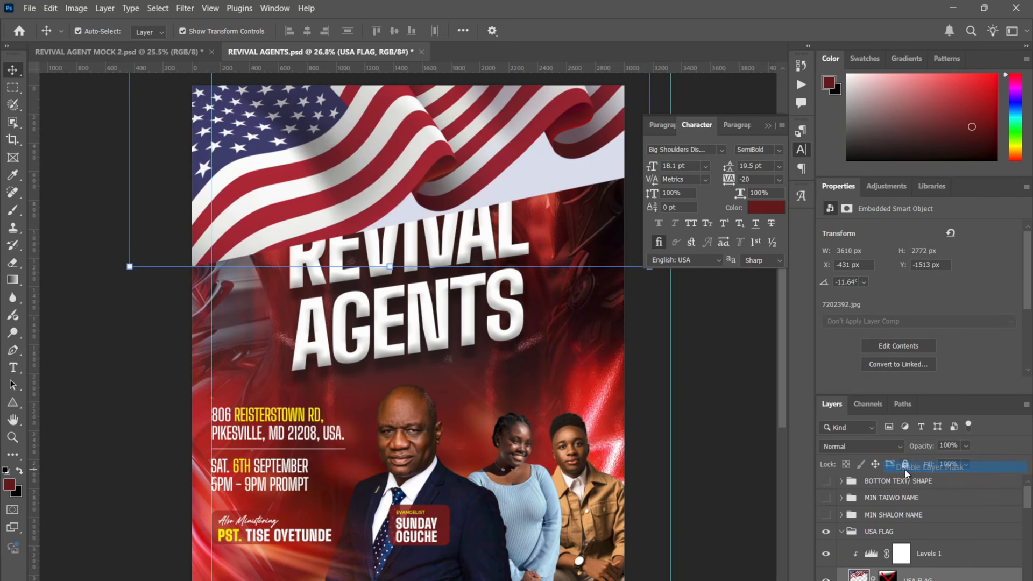
Enable the flag image's layer mask again, and collapse the USA FLAG group.
{"action": "left_click", "coordinate": [618, 144]}
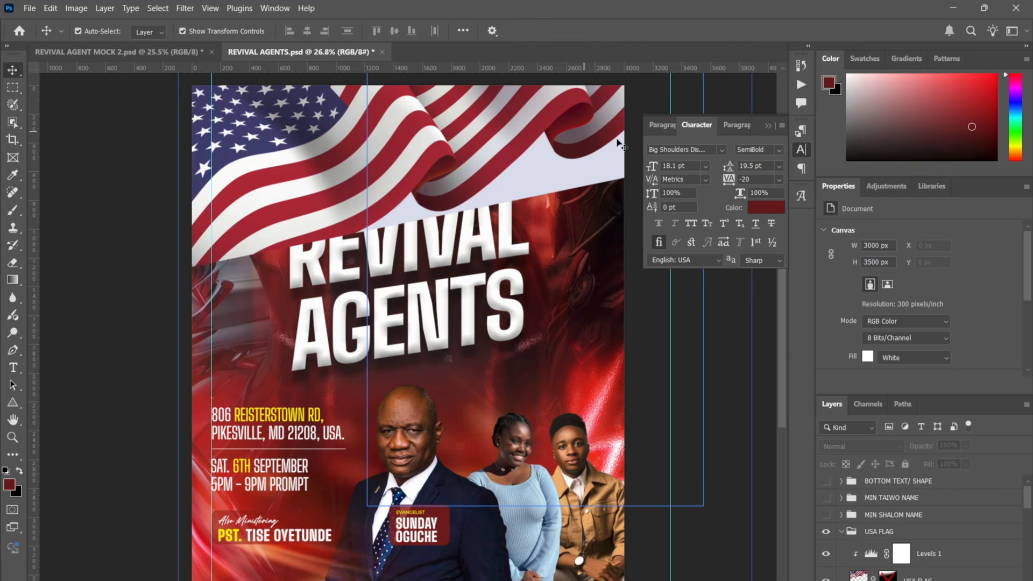
{"action": "left_click", "coordinate": [554, 183]}
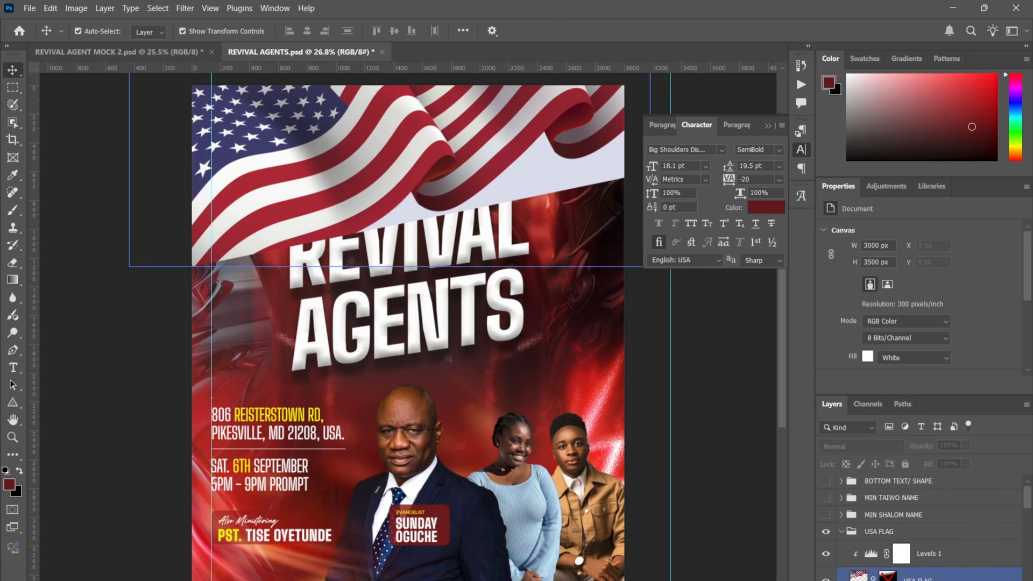
{"action": "right_click", "coordinate": [888, 577]}
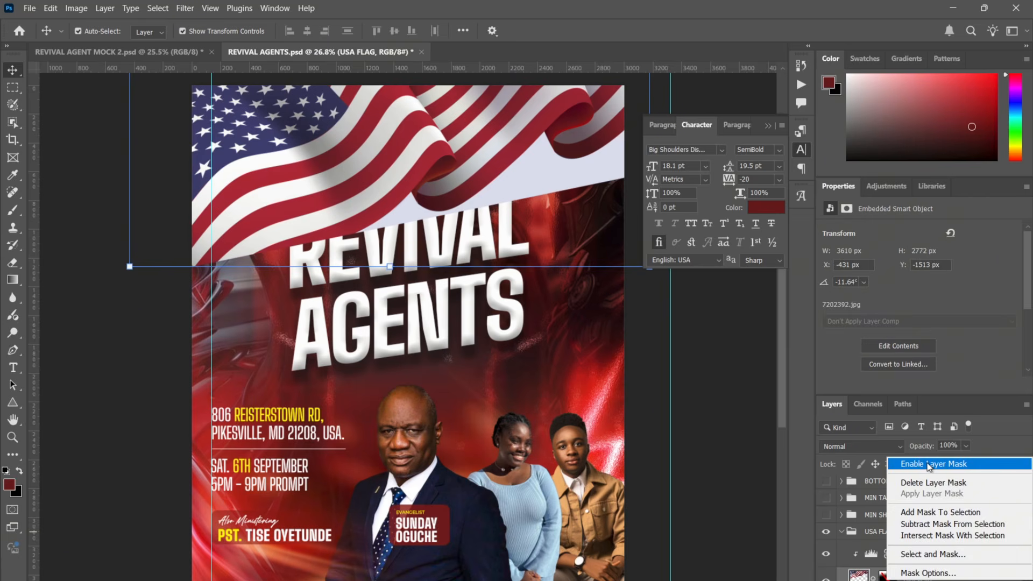
{"action": "left_click", "coordinate": [929, 466]}
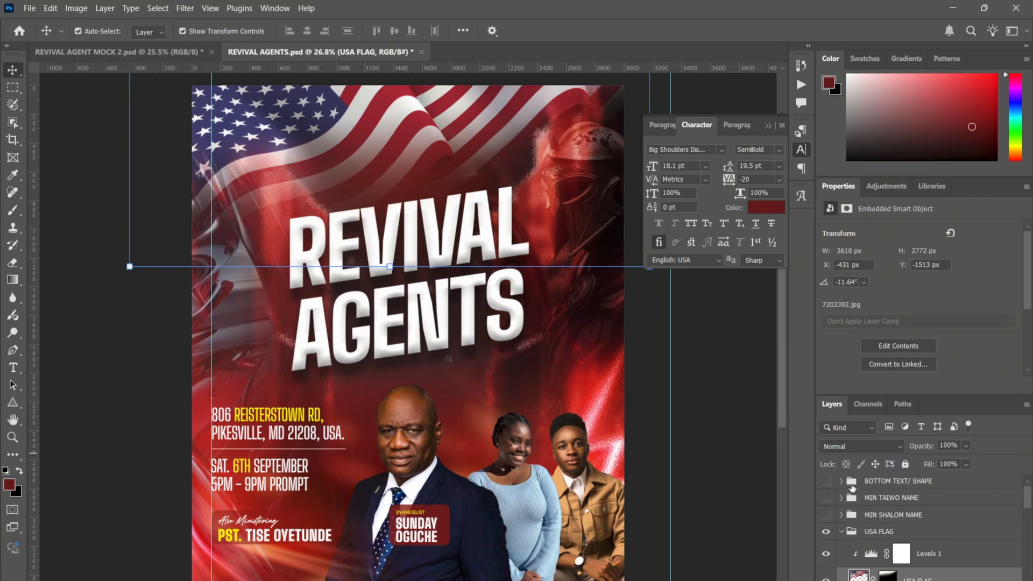
{"action": "left_click", "coordinate": [846, 562]}
{"action": "left_click", "coordinate": [825, 554]}
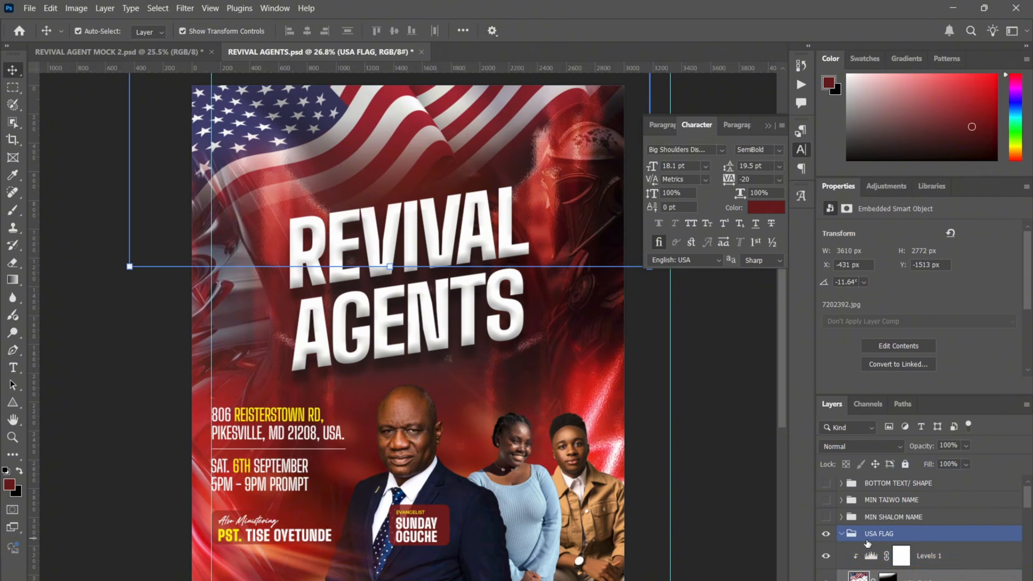
{"action": "left_click", "coordinate": [841, 533]}
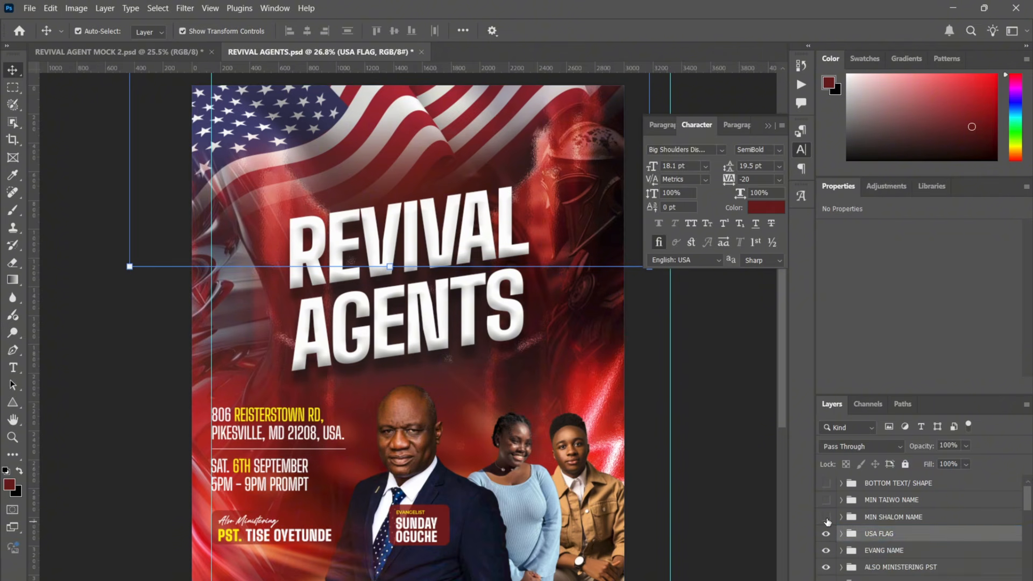
Show the two music ministers' name groups and the BOTTOM TEXT/ SHAPE group, and deselect all layers to present the whole flyer.
{"action": "left_click", "coordinate": [826, 517]}
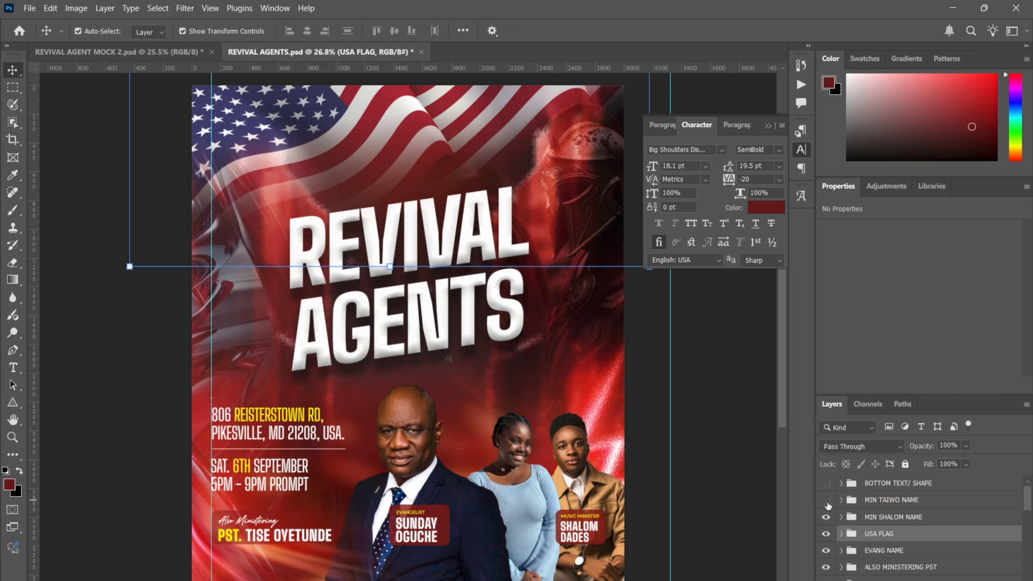
{"action": "left_click", "coordinate": [826, 500]}
{"action": "left_click", "coordinate": [825, 483]}
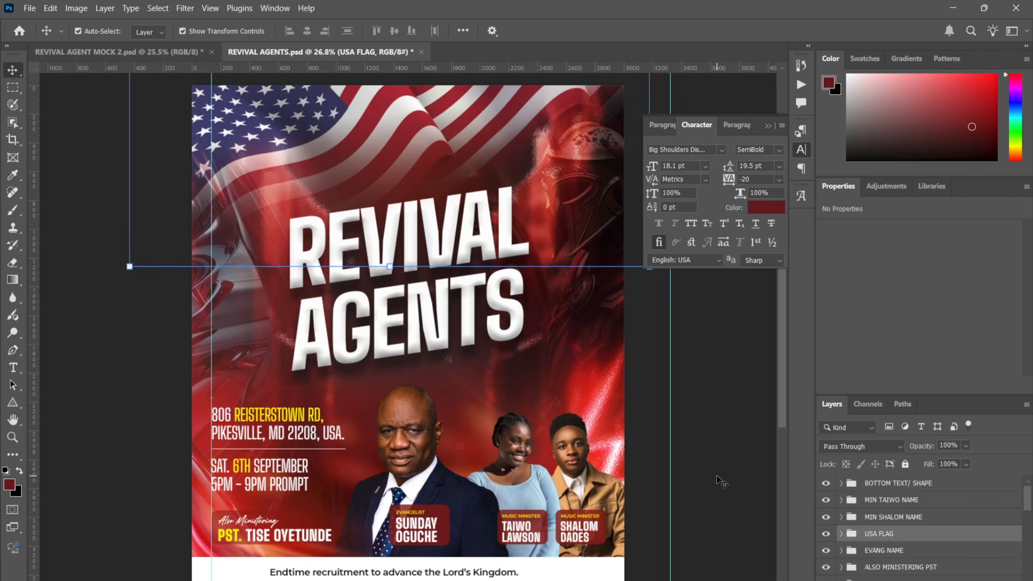
{"action": "key", "text": "ctrl+minus"}
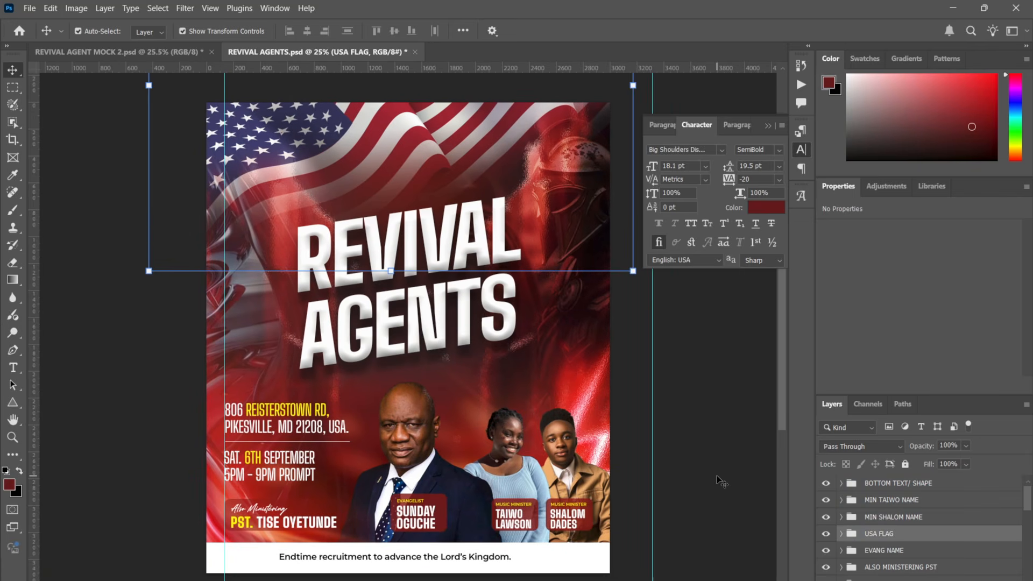
{"action": "left_click", "coordinate": [716, 476]}
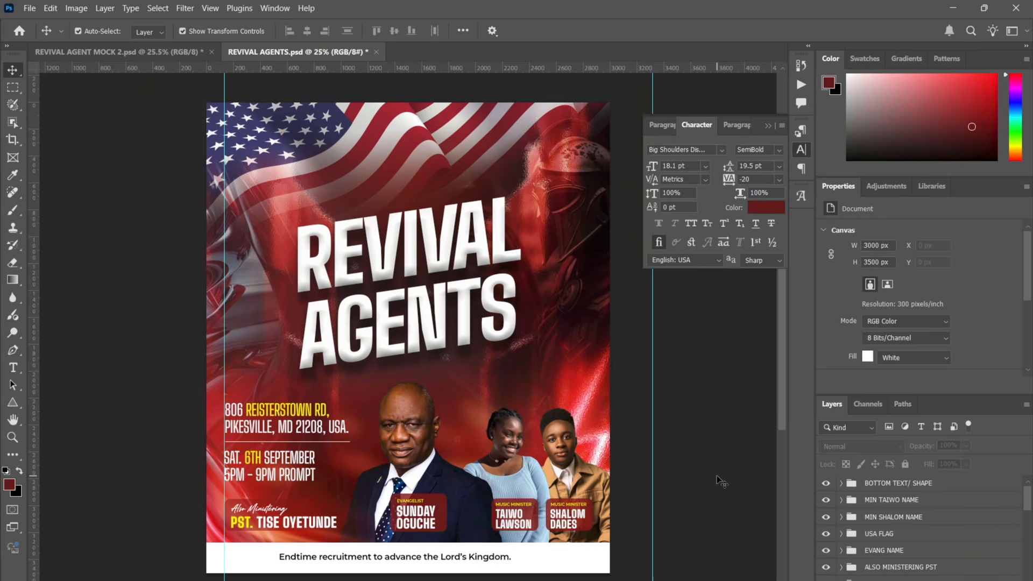